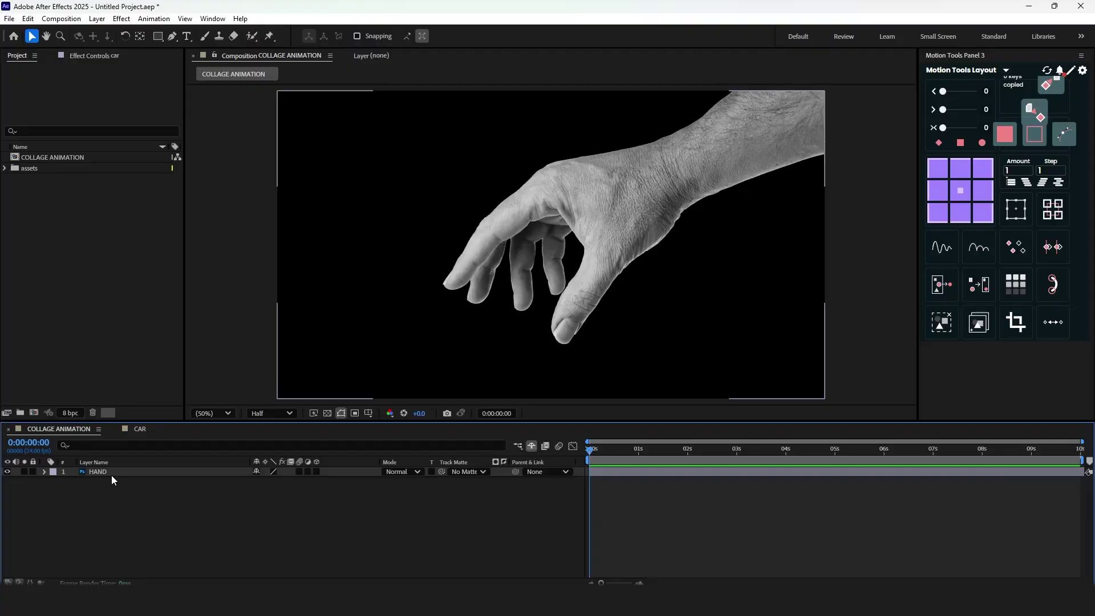
Place Puppet Position Pins on the four fingertips of the HAND layer.
{"action": "left_click", "coordinate": [139, 242]}
{"action": "left_click", "coordinate": [146, 472]}
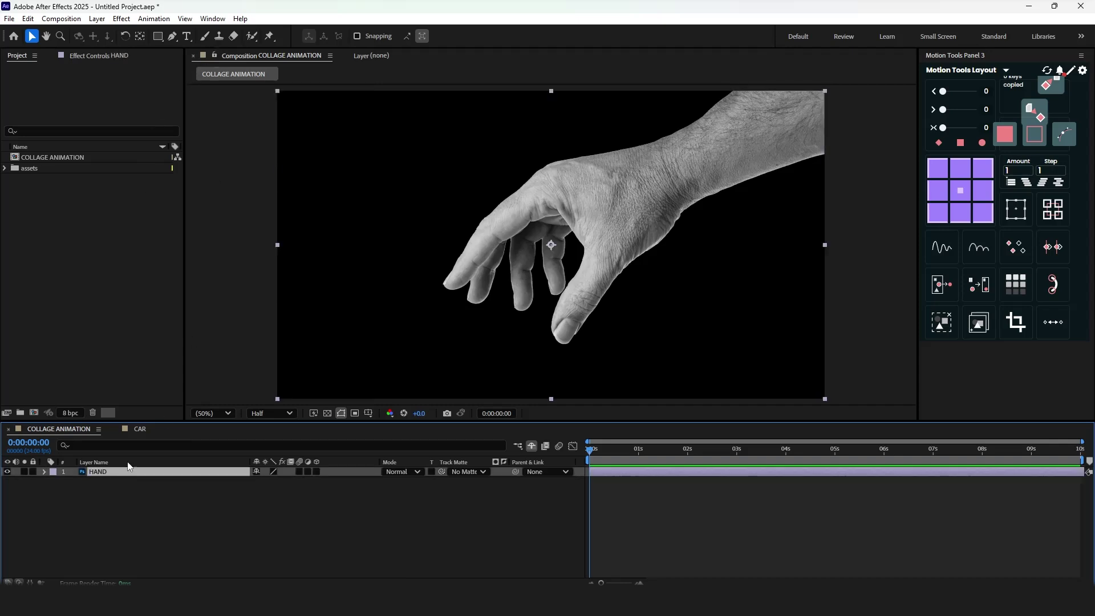
{"action": "left_click", "coordinate": [269, 36]}
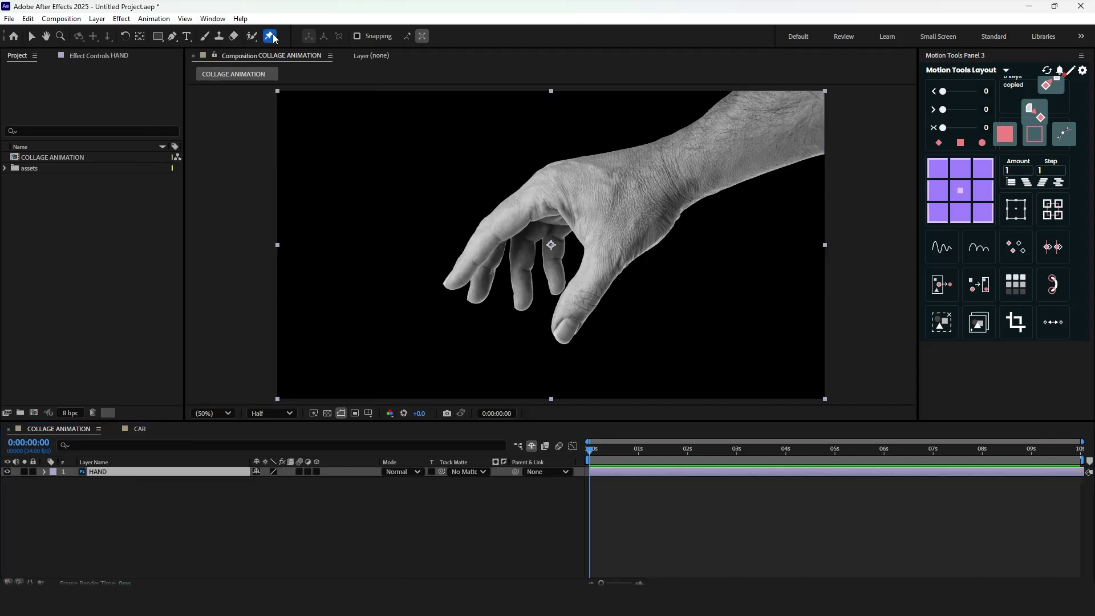
{"action": "left_click", "coordinate": [456, 284]}
{"action": "left_click", "coordinate": [478, 295]}
{"action": "left_click", "coordinate": [526, 298]}
{"action": "left_click", "coordinate": [559, 285]}
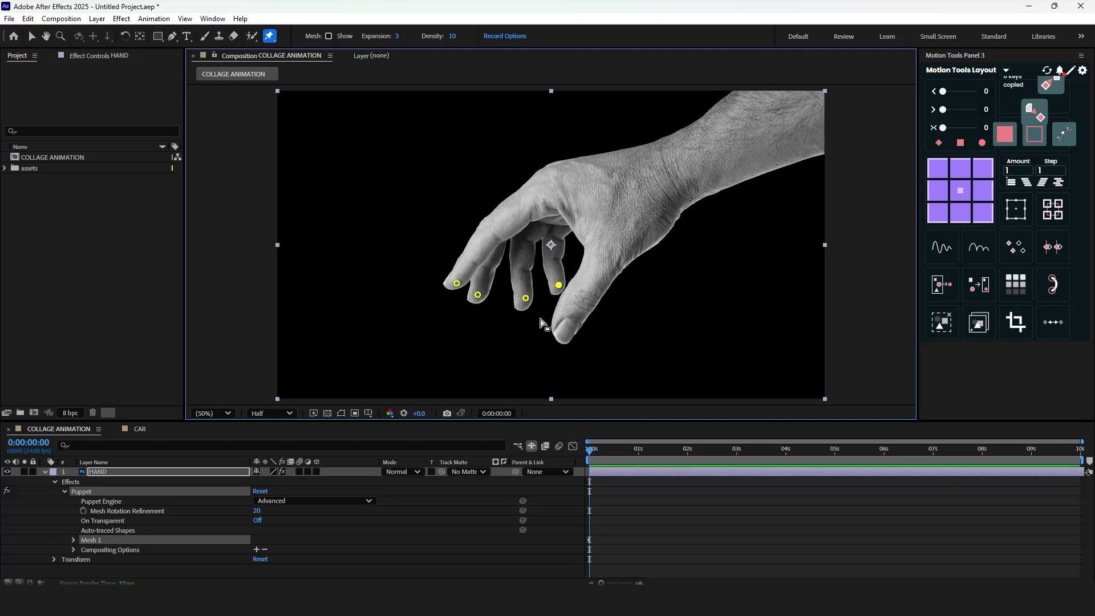
Expand Mesh 1 > Deform and Puppet Pins 4, 3, 2 and 1 to show their Position values.
{"action": "left_click", "coordinate": [74, 540]}
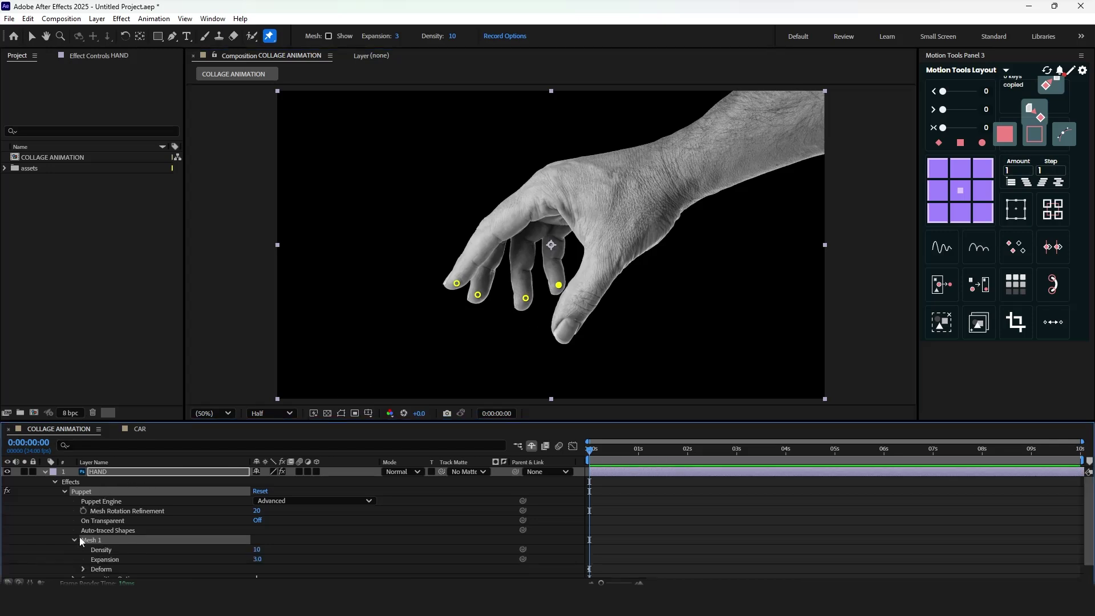
{"action": "scroll", "coordinate": [80, 536], "scroll_direction": "down", "scroll_amount": 1}
{"action": "left_click", "coordinate": [83, 554]}
{"action": "scroll", "coordinate": [84, 556], "scroll_direction": "down", "scroll_amount": 2}
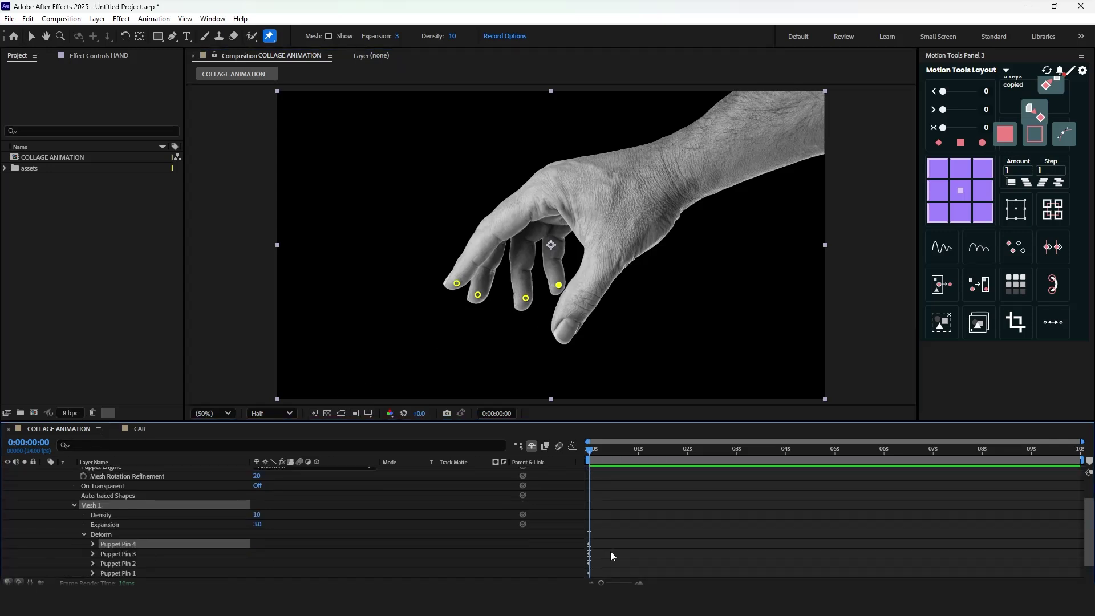
{"action": "scroll", "coordinate": [99, 568], "scroll_direction": "down", "scroll_amount": 2}
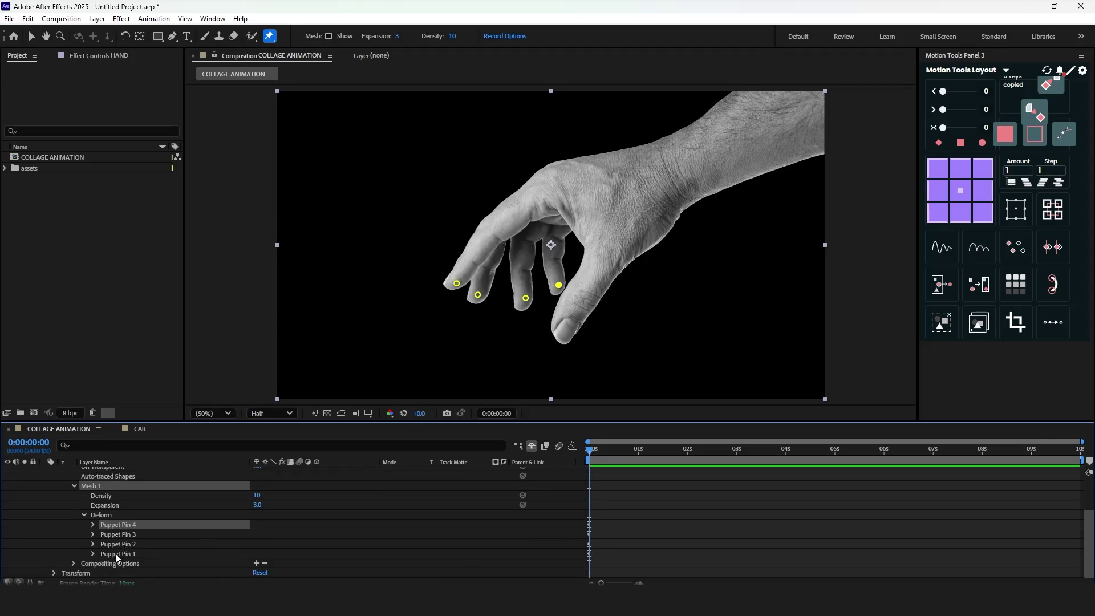
{"action": "left_click", "coordinate": [93, 525]}
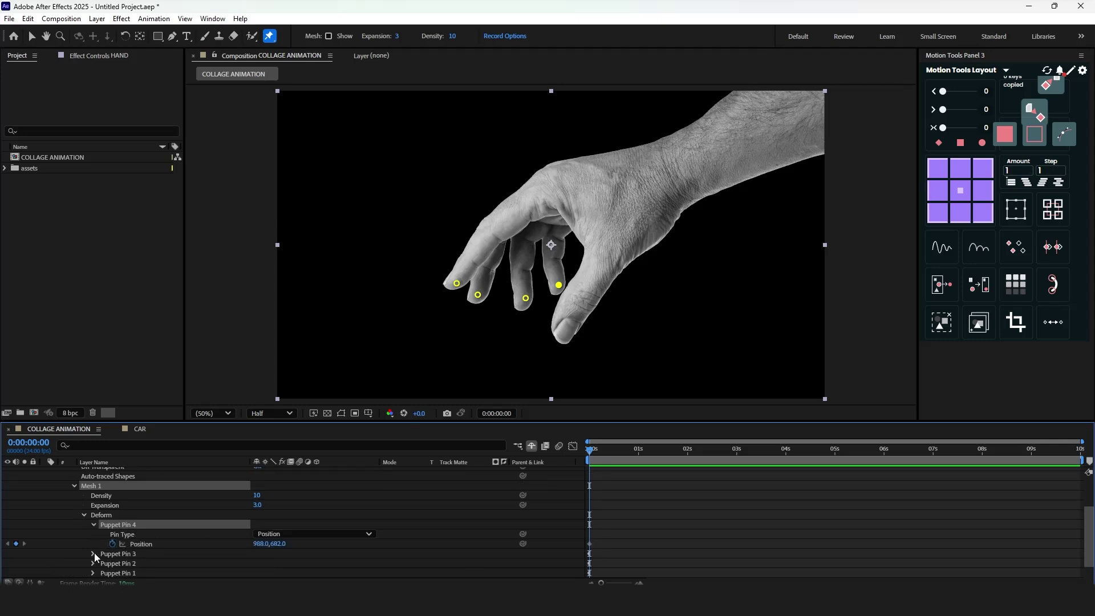
{"action": "left_click", "coordinate": [94, 552]}
{"action": "scroll", "coordinate": [94, 552], "scroll_direction": "down", "scroll_amount": 1}
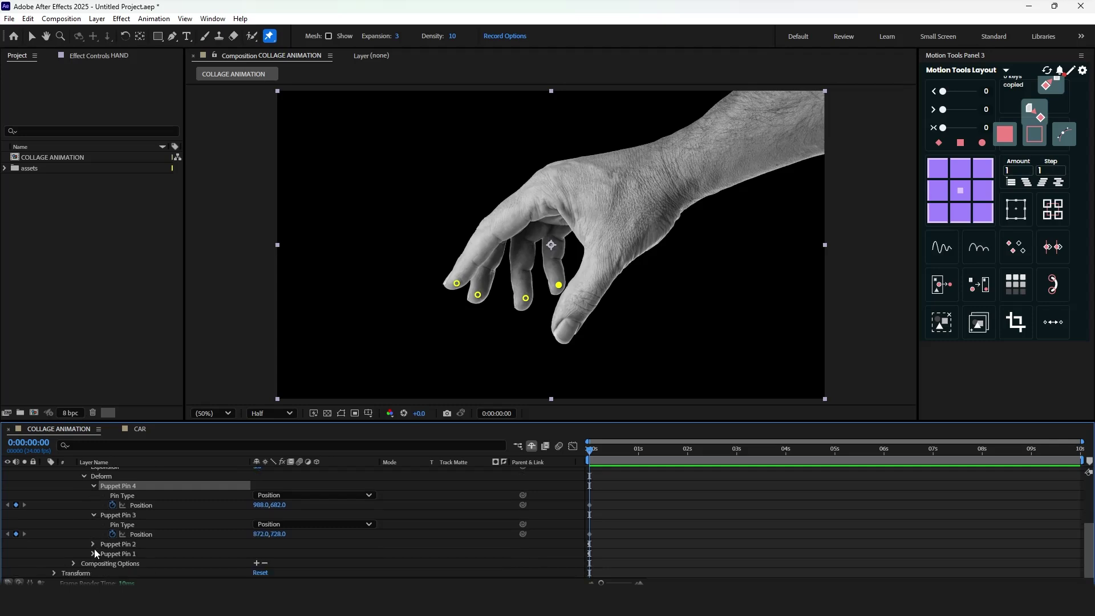
{"action": "left_click", "coordinate": [93, 545]}
{"action": "left_click", "coordinate": [91, 574]}
{"action": "scroll", "coordinate": [90, 575], "scroll_direction": "down", "scroll_amount": 2}
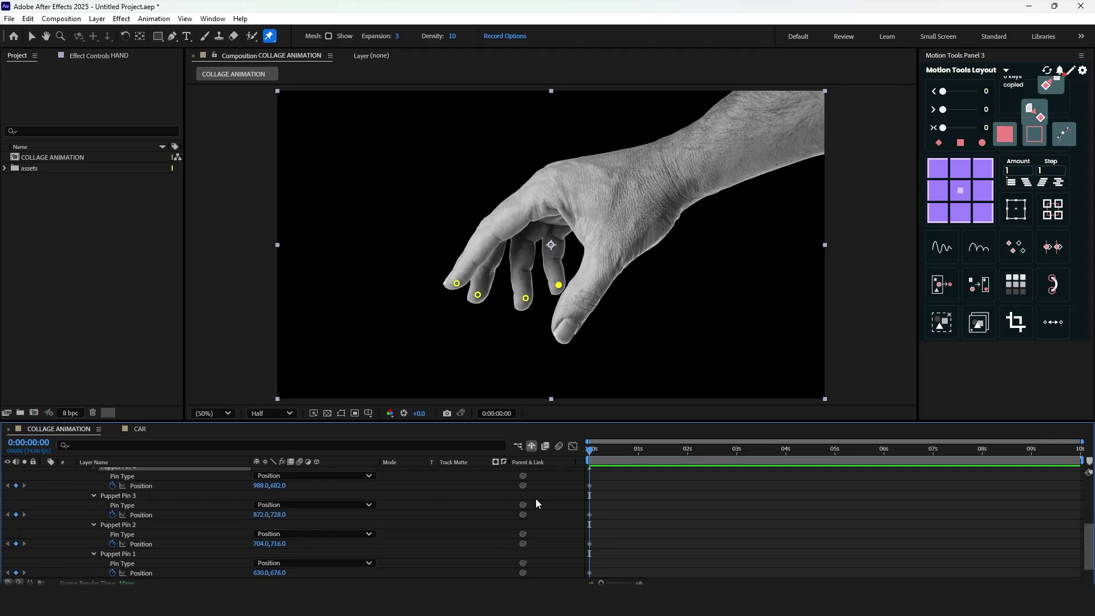
Copy all four pins' Position keyframes to 0:00:02:01.
{"action": "left_click_drag", "start_coordinate": [629, 571], "coordinate": [551, 456]}
{"action": "key", "text": "u"}
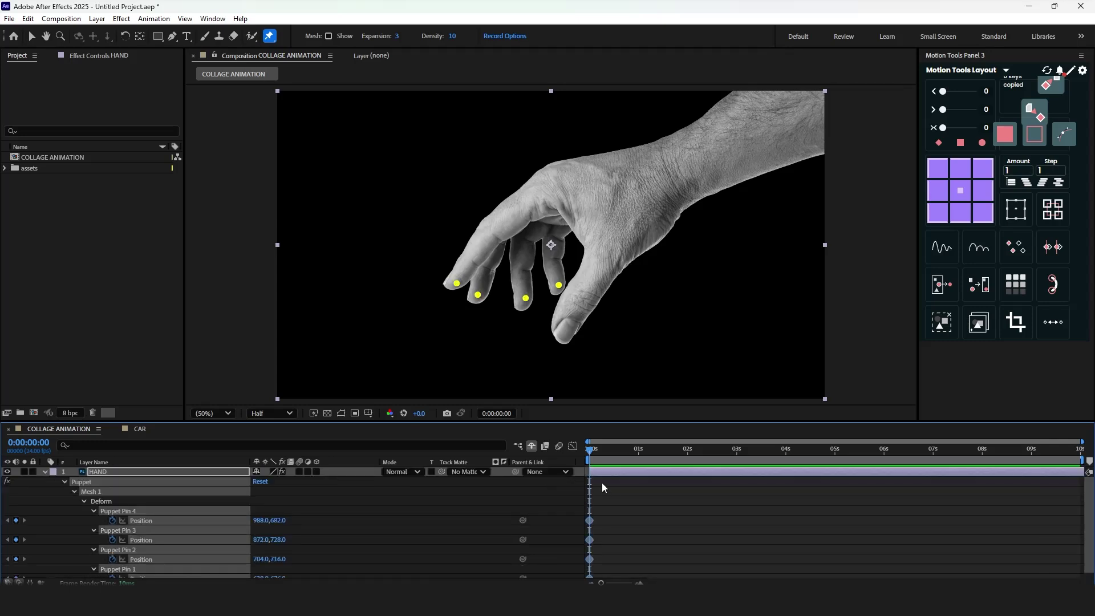
{"action": "scroll", "coordinate": [500, 517], "scroll_direction": "down", "scroll_amount": 1}
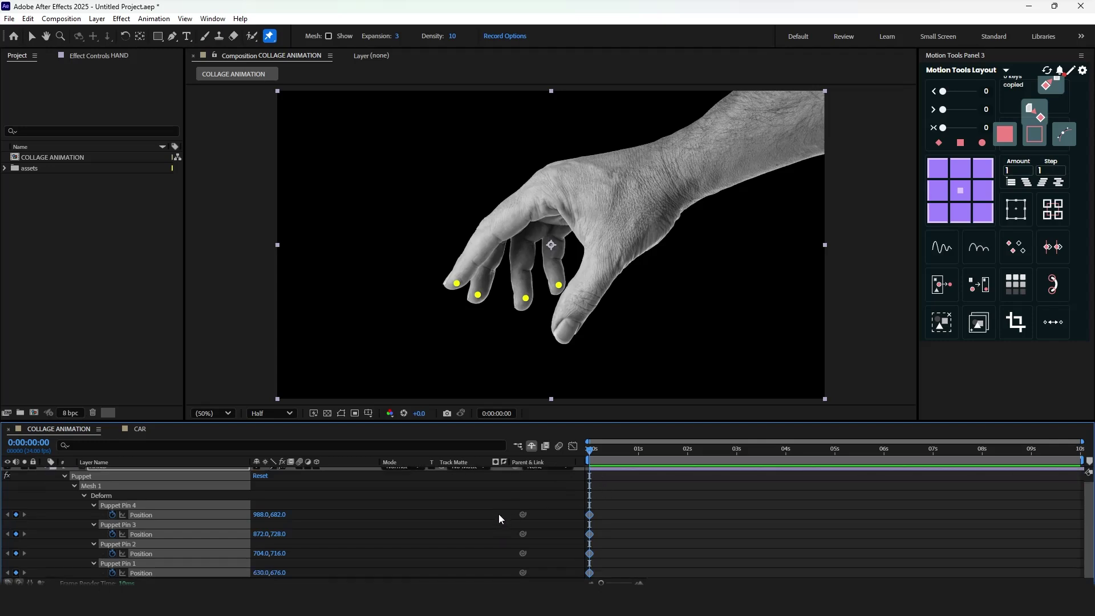
{"action": "left_click_drag", "start_coordinate": [590, 458], "coordinate": [687, 465]}
{"action": "key", "text": "Page_Down"}
{"action": "key", "text": "ctrl+v"}
At 3 seconds, pull Puppet Pin 4's fingertip right to 1080,680.
{"action": "left_click_drag", "start_coordinate": [689, 455], "coordinate": [740, 454]}
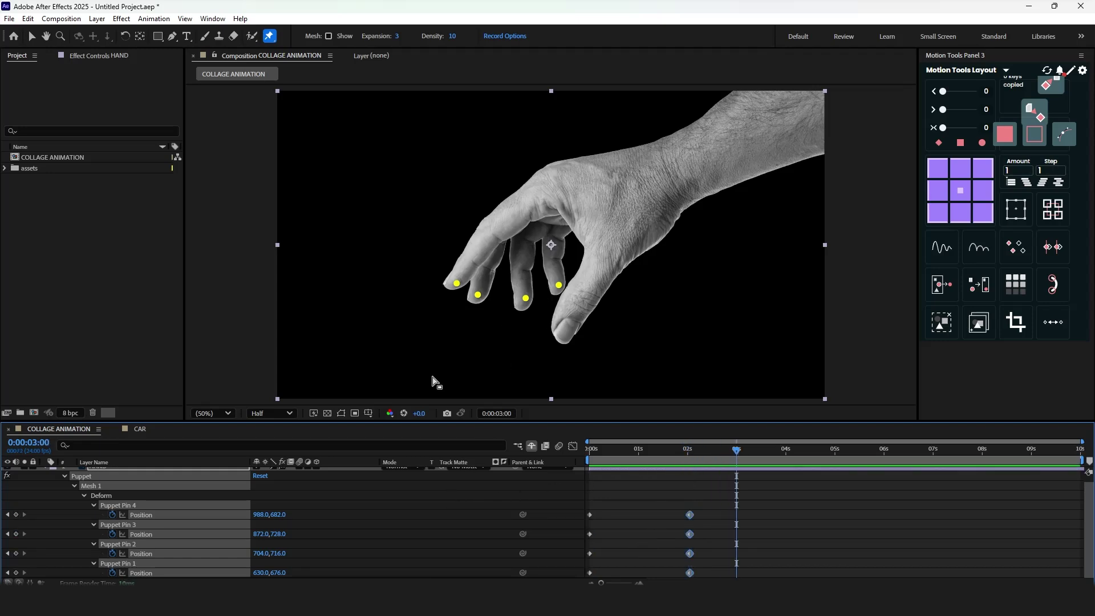
{"action": "left_click", "coordinate": [495, 381]}
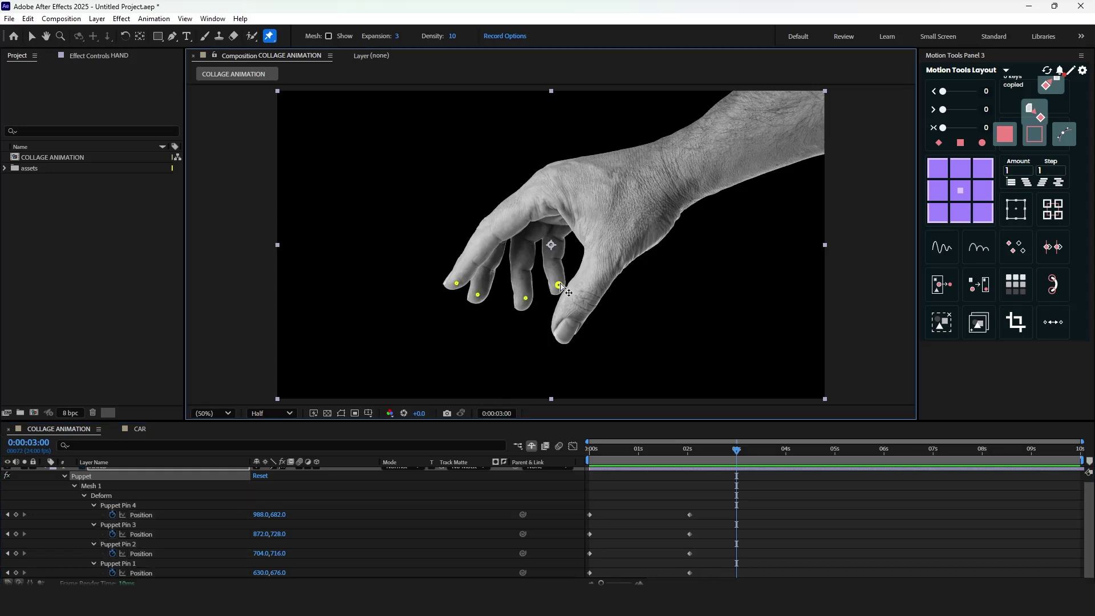
{"action": "left_click_drag", "start_coordinate": [560, 287], "coordinate": [587, 284]}
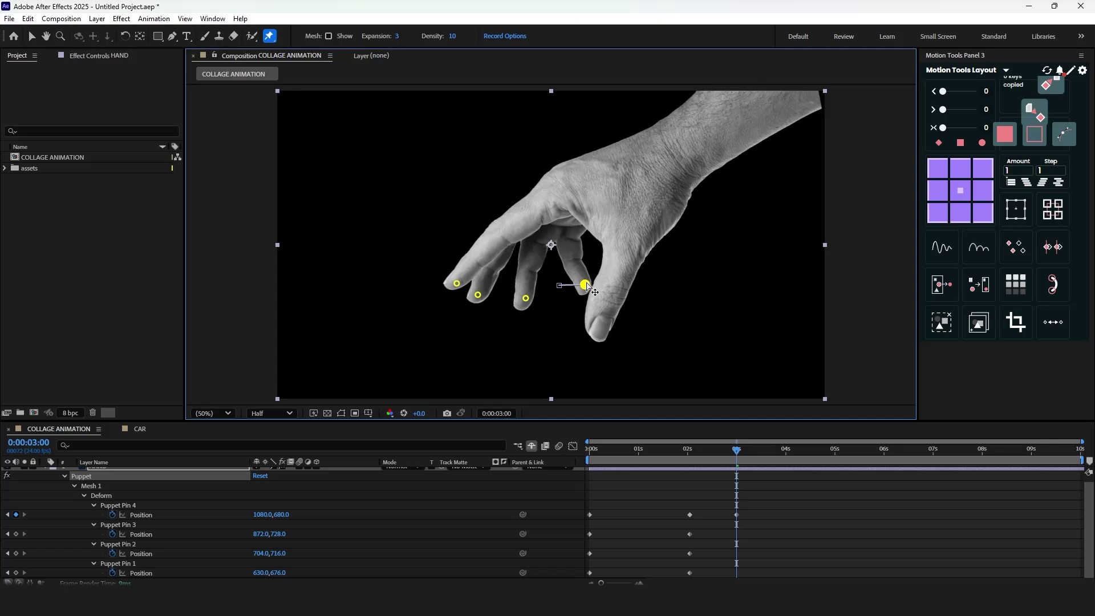
Apply Easy Ease to both Puppet Pin 4 keyframes.
{"action": "left_click_drag", "start_coordinate": [589, 287], "coordinate": [587, 285]}
{"action": "left_click", "coordinate": [708, 539]}
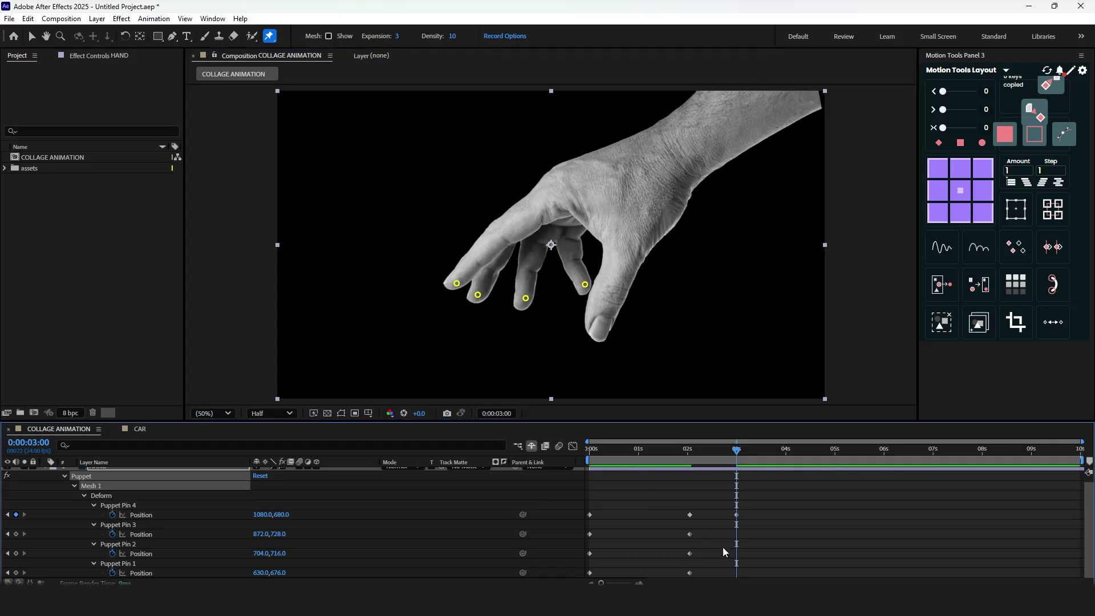
{"action": "left_click_drag", "start_coordinate": [755, 513], "coordinate": [672, 515]}
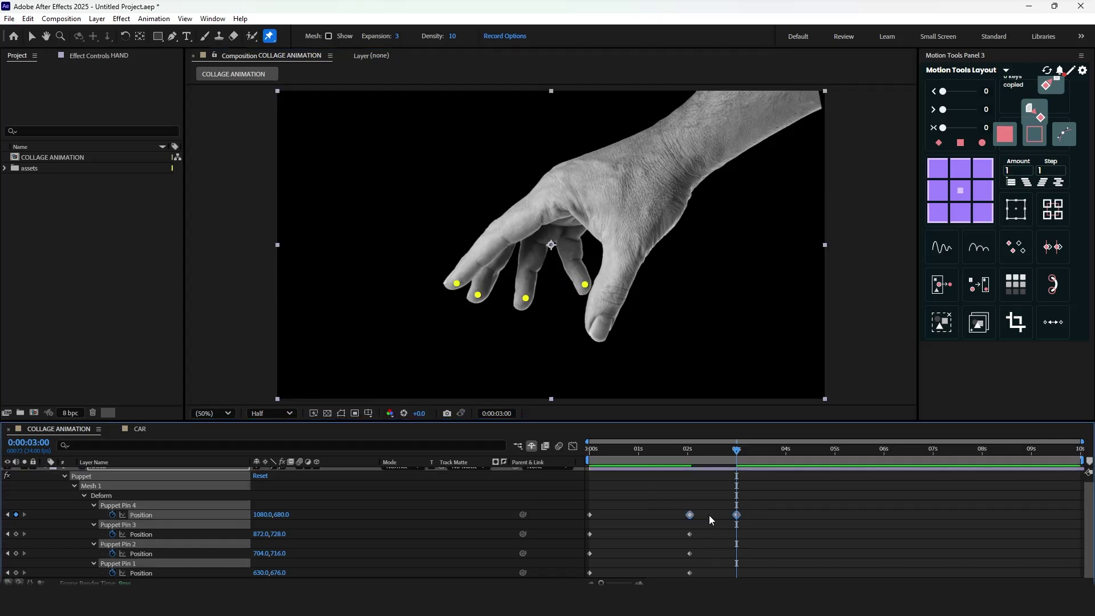
{"action": "key", "text": "F9"}
{"action": "left_click", "coordinate": [728, 501]}
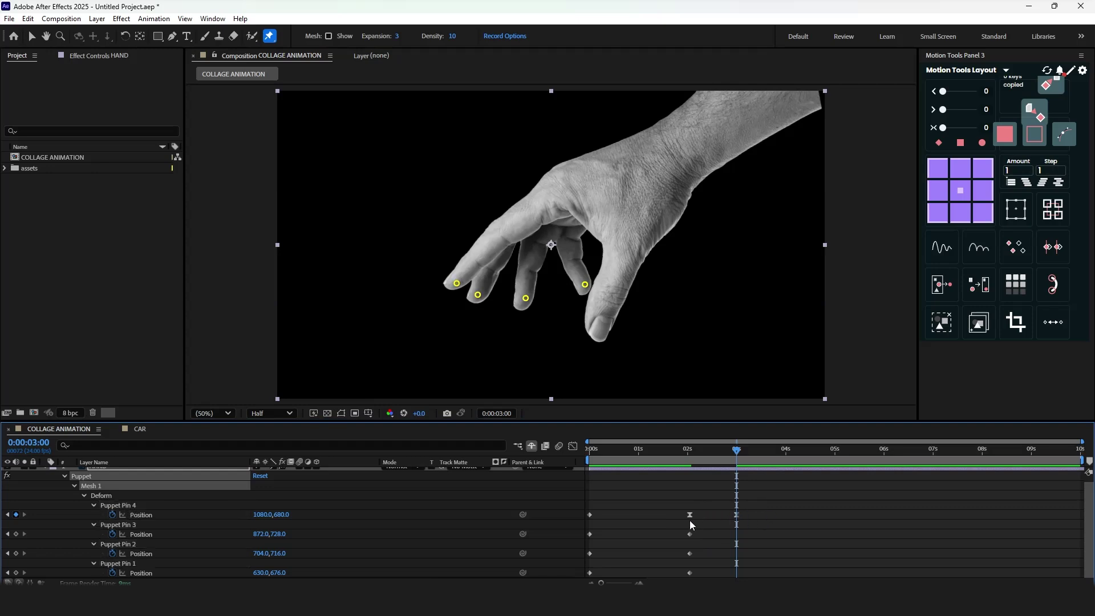
Copy Pin 4's 2-second keyframe to 4 seconds so the finger returns to its start pose.
{"action": "left_click", "coordinate": [690, 515]}
{"action": "left_click", "coordinate": [785, 452]}
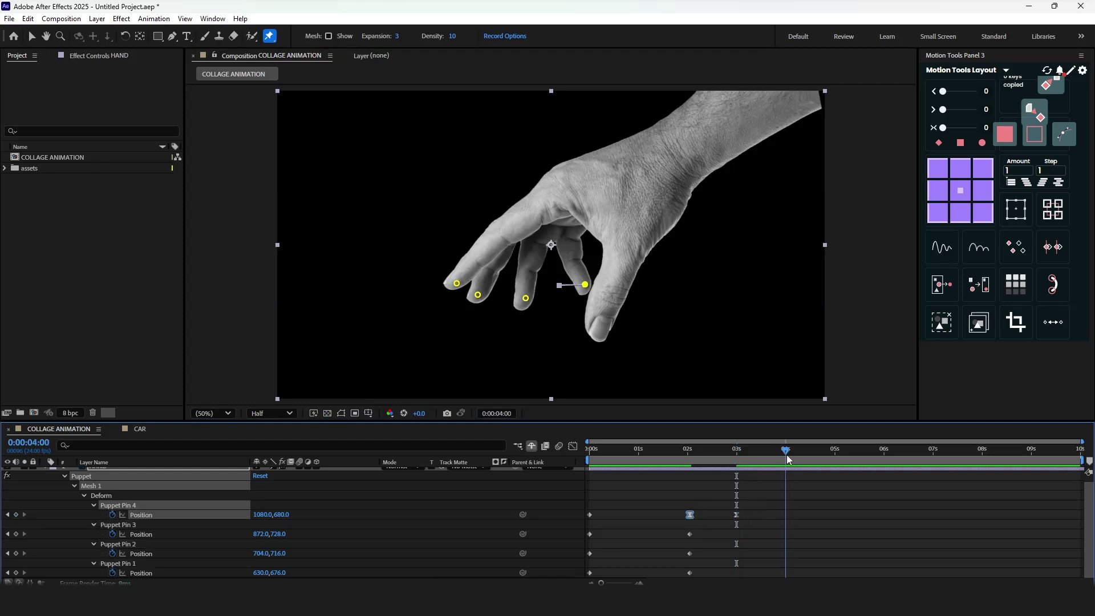
{"action": "key", "text": "ctrl+v"}
{"action": "left_click_drag", "start_coordinate": [799, 451], "coordinate": [772, 461]}
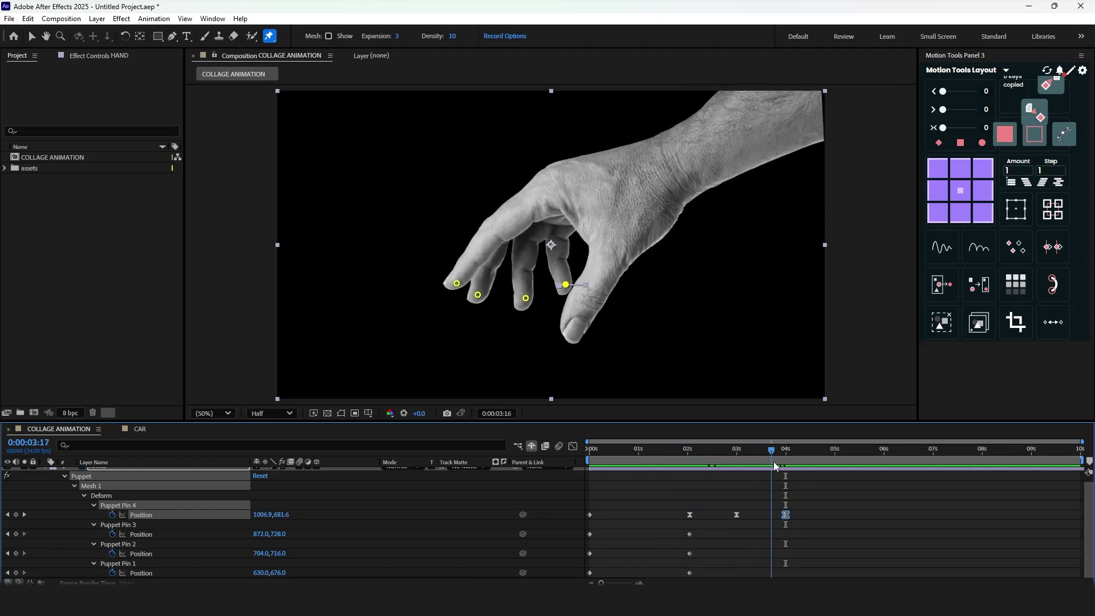
{"action": "key", "text": "Home"}
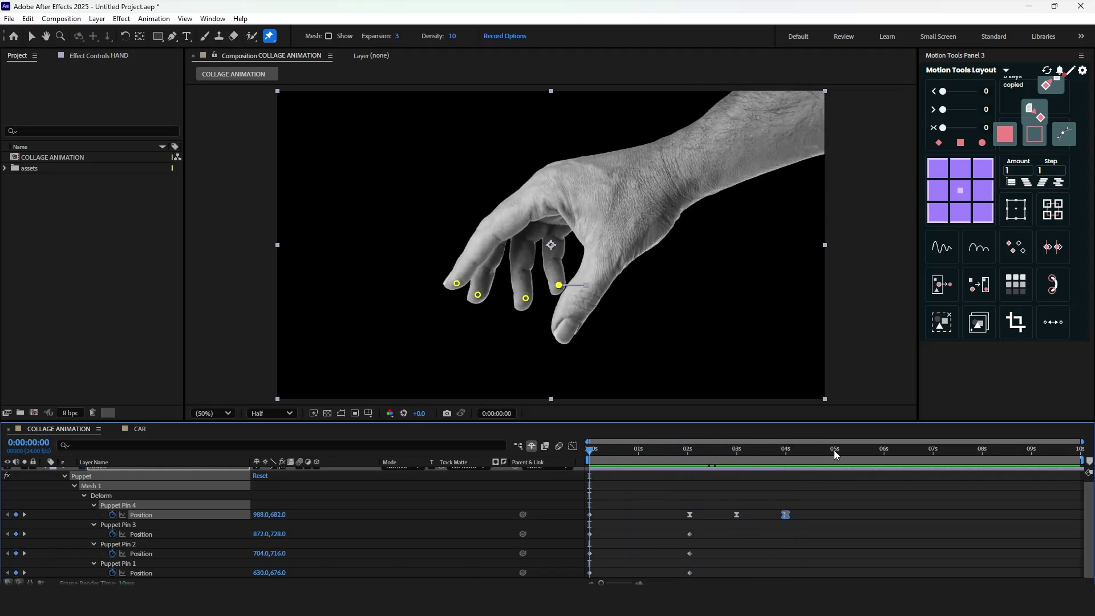
Preview within a 5-second work area, then compress Pin 4's three keyframes closer together.
{"action": "left_click", "coordinate": [836, 450]}
{"action": "key", "text": "space"}
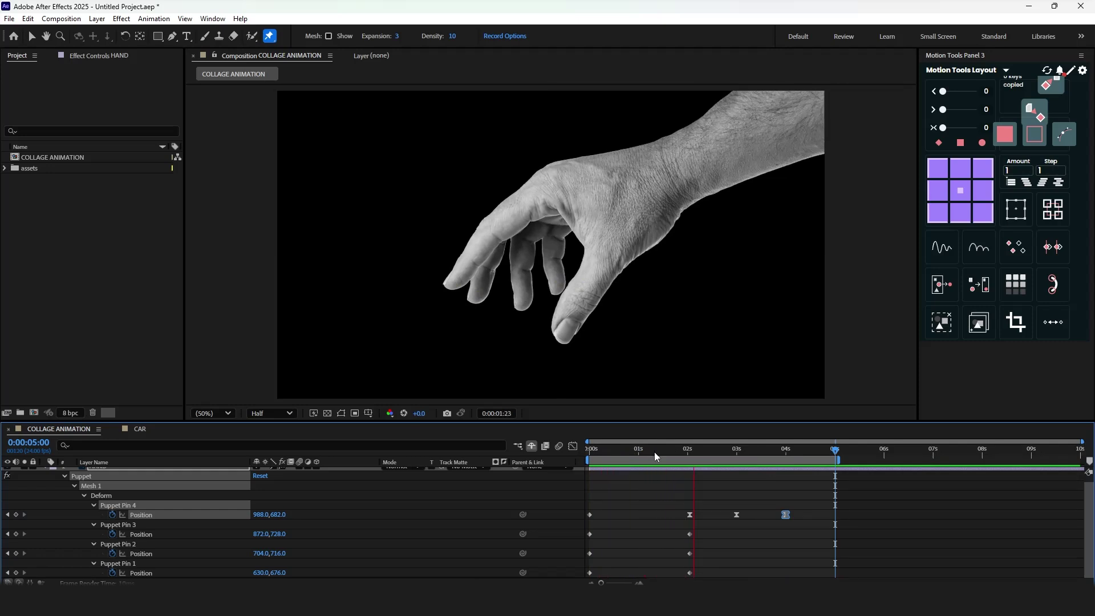
{"action": "left_click_drag", "start_coordinate": [685, 451], "coordinate": [690, 454]}
{"action": "left_click_drag", "start_coordinate": [801, 506], "coordinate": [644, 509]}
{"action": "left_click_drag", "start_coordinate": [789, 515], "coordinate": [749, 515], "text": "alt"}
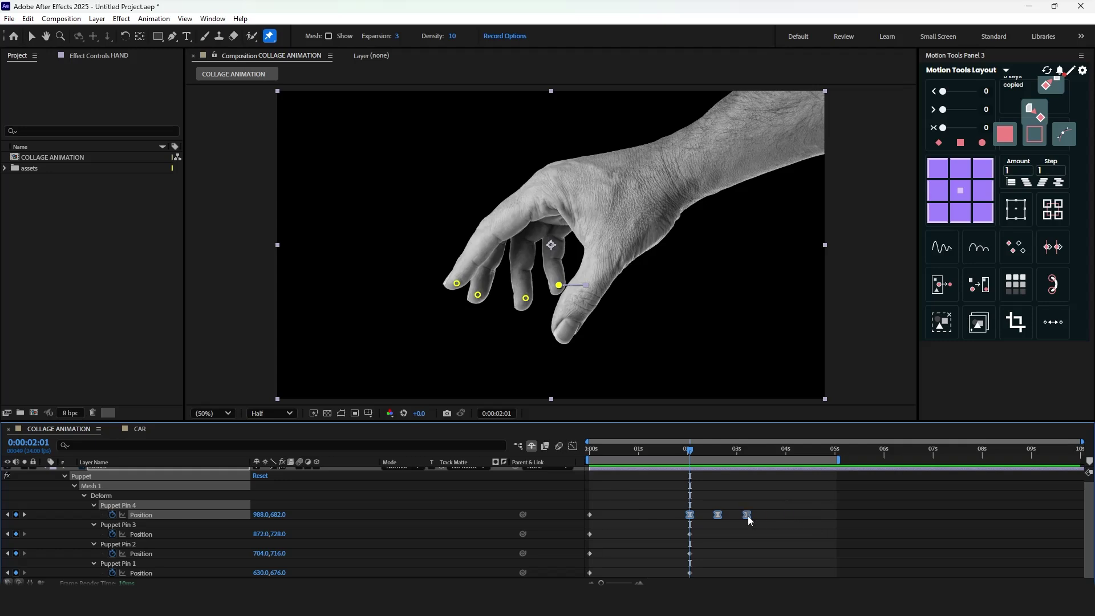
In the Graph Editor, drag Pin 4's influence handles into sharp speed spikes near 2000 px/sec.
{"action": "left_click", "coordinate": [573, 447]}
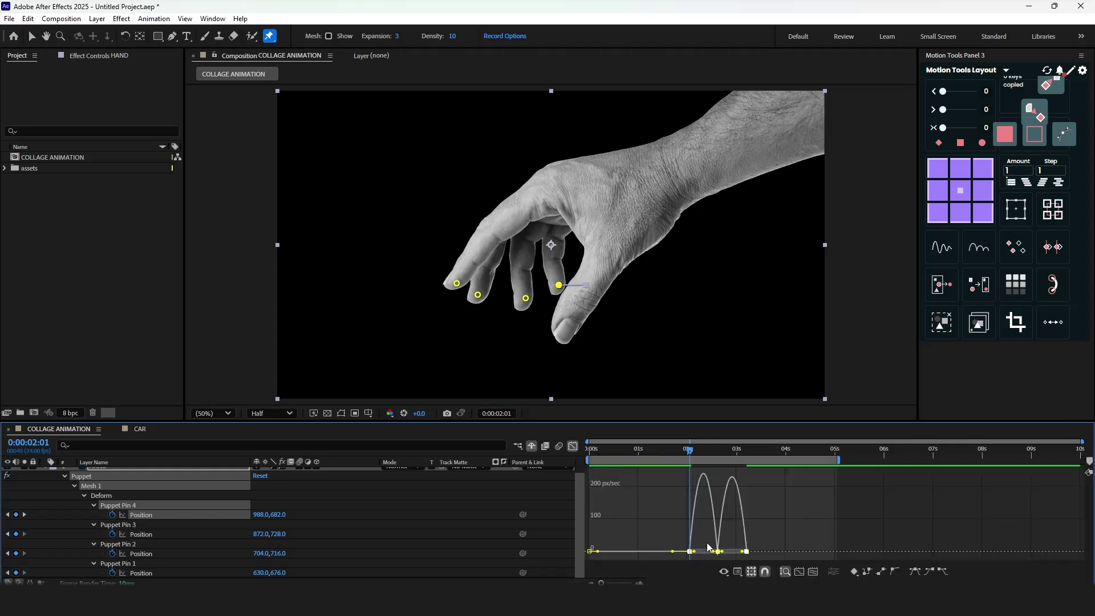
{"action": "left_click", "coordinate": [792, 526]}
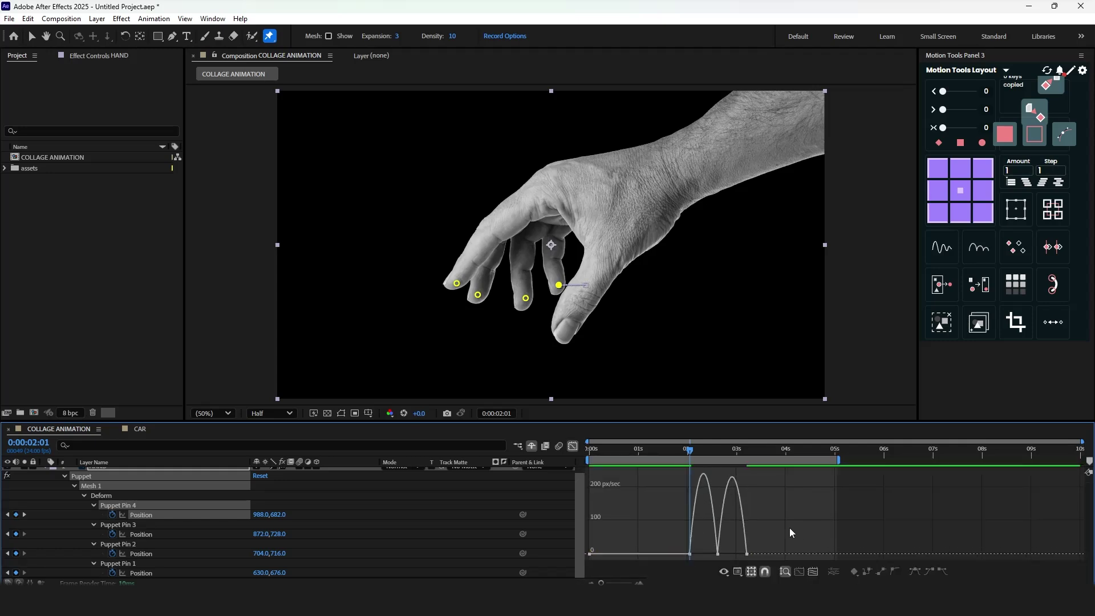
{"action": "scroll", "coordinate": [697, 557], "scroll_direction": "up", "scroll_amount": 1}
{"action": "left_click", "coordinate": [683, 554]}
{"action": "left_click_drag", "start_coordinate": [692, 554], "coordinate": [776, 558]}
{"action": "left_click", "coordinate": [739, 554]}
{"action": "left_click_drag", "start_coordinate": [781, 556], "coordinate": [793, 558]}
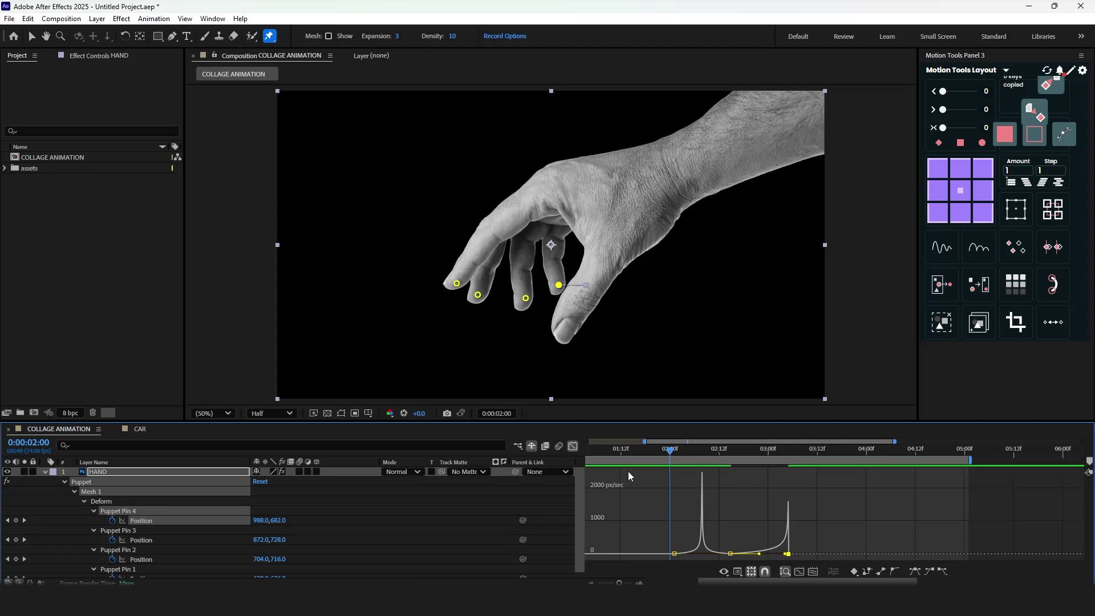
Return to the layer bar view and preview the snappier finger tap.
{"action": "left_click", "coordinate": [573, 446]}
{"action": "key", "text": "space"}
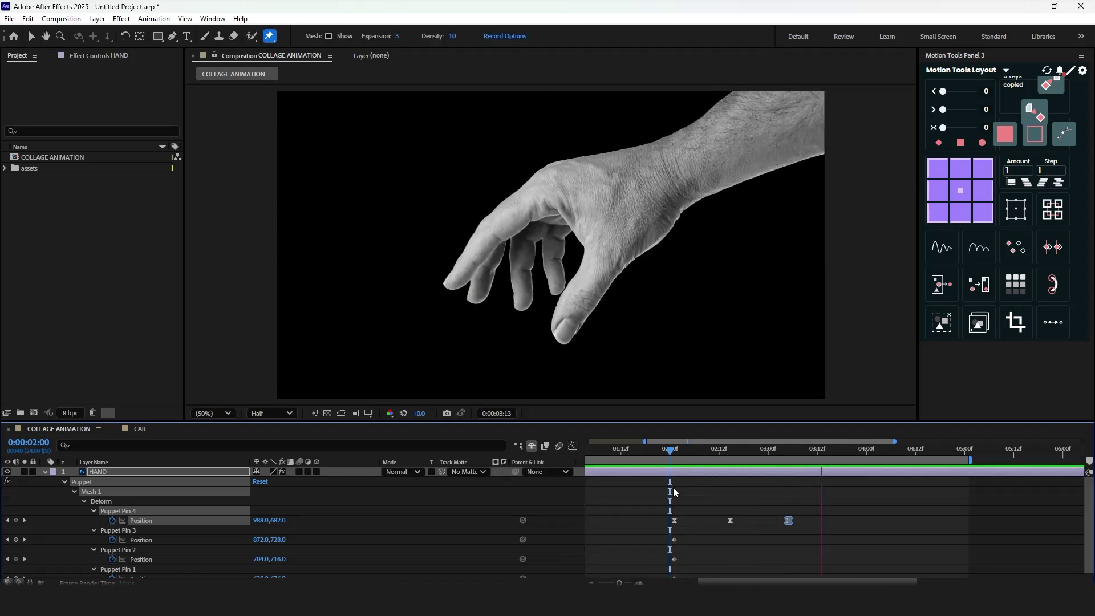
{"action": "key", "text": "space"}
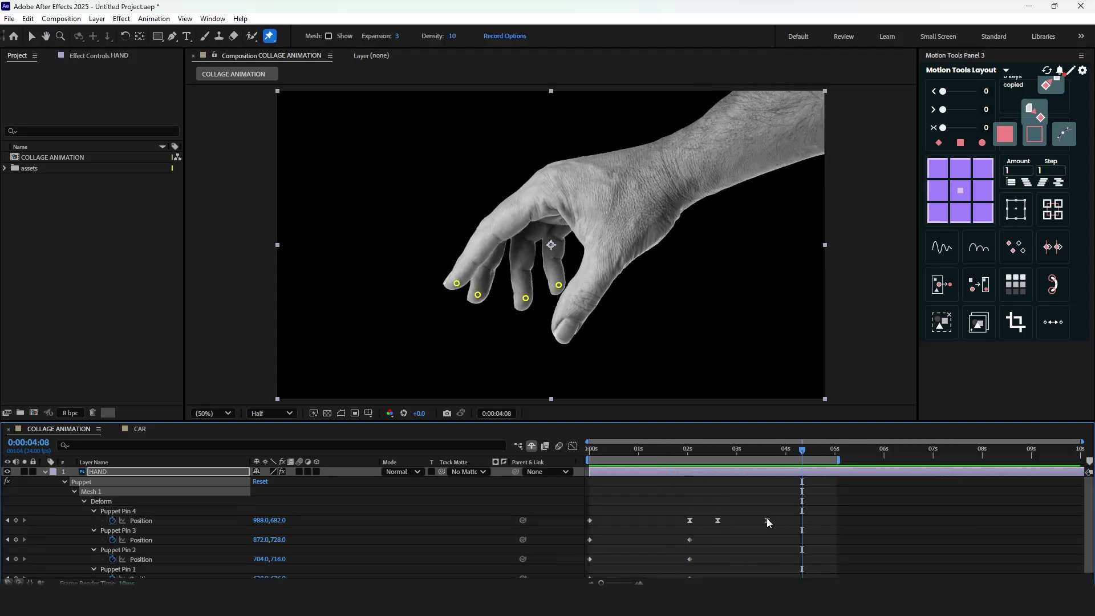
{"action": "left_click_drag", "start_coordinate": [766, 521], "coordinate": [802, 520]}
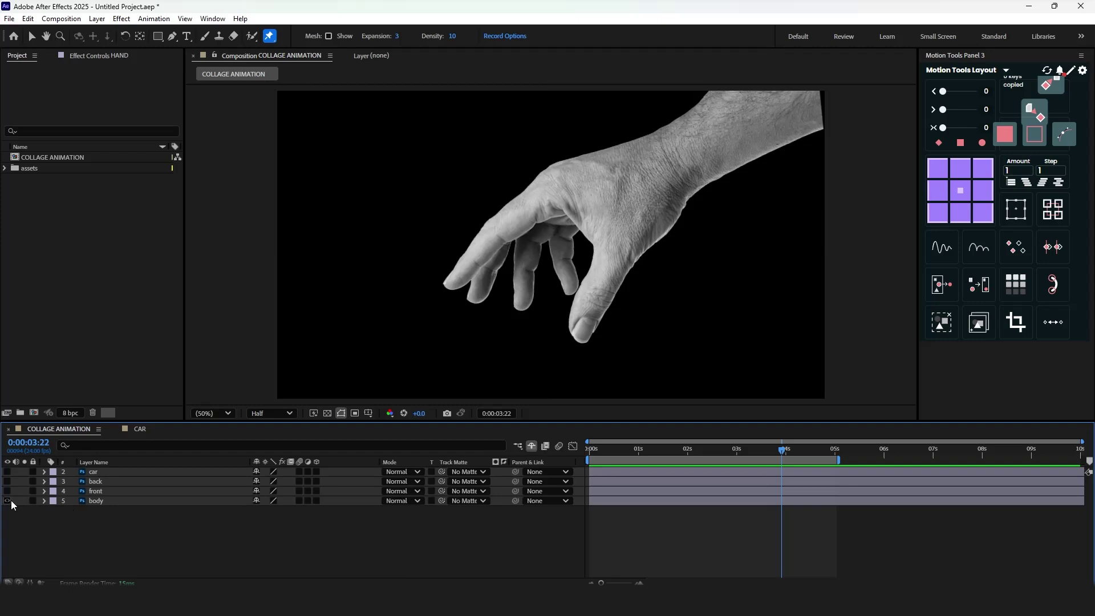
Show the car layers, shy-hide the HAND layer, and solo the back and front wheels.
{"action": "left_click_drag", "start_coordinate": [11, 501], "coordinate": [22, 470]}
{"action": "left_click", "coordinate": [532, 446]}
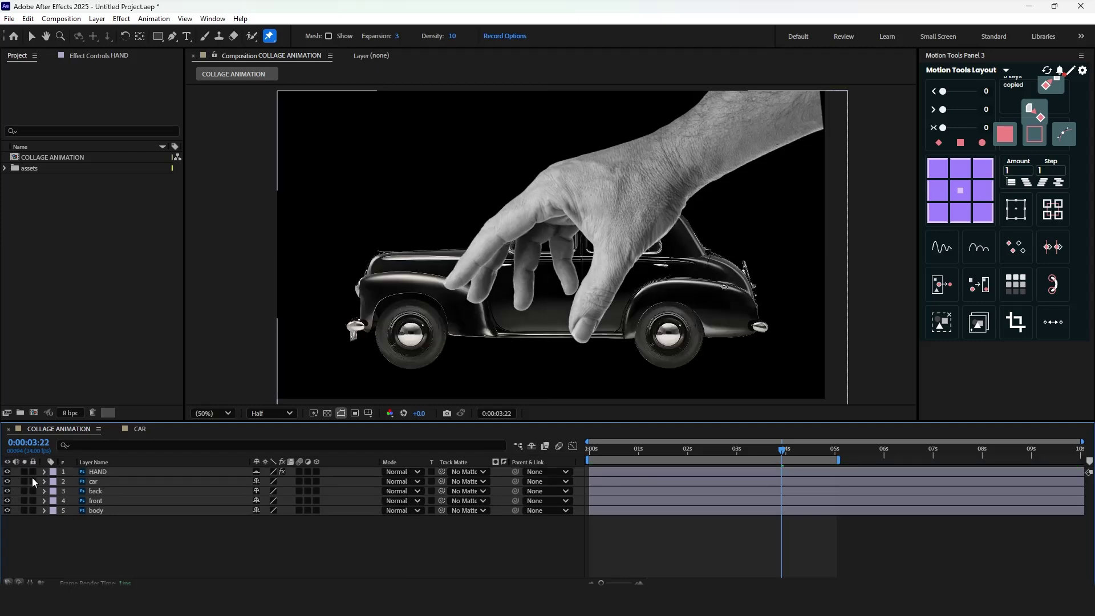
{"action": "left_click", "coordinate": [7, 473]}
{"action": "left_click", "coordinate": [531, 445]}
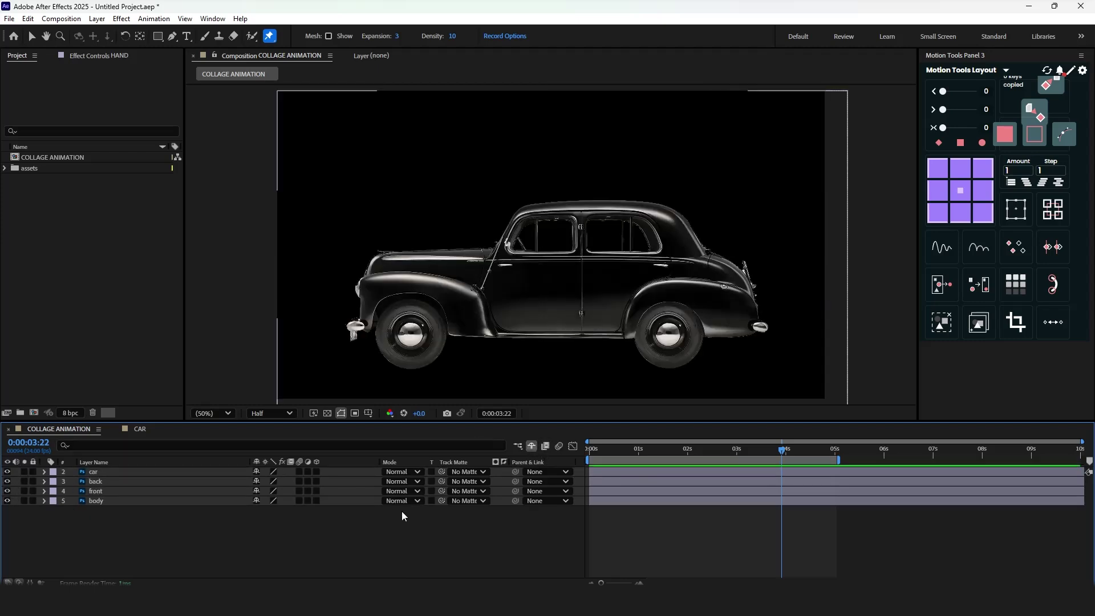
{"action": "left_click", "coordinate": [24, 492]}
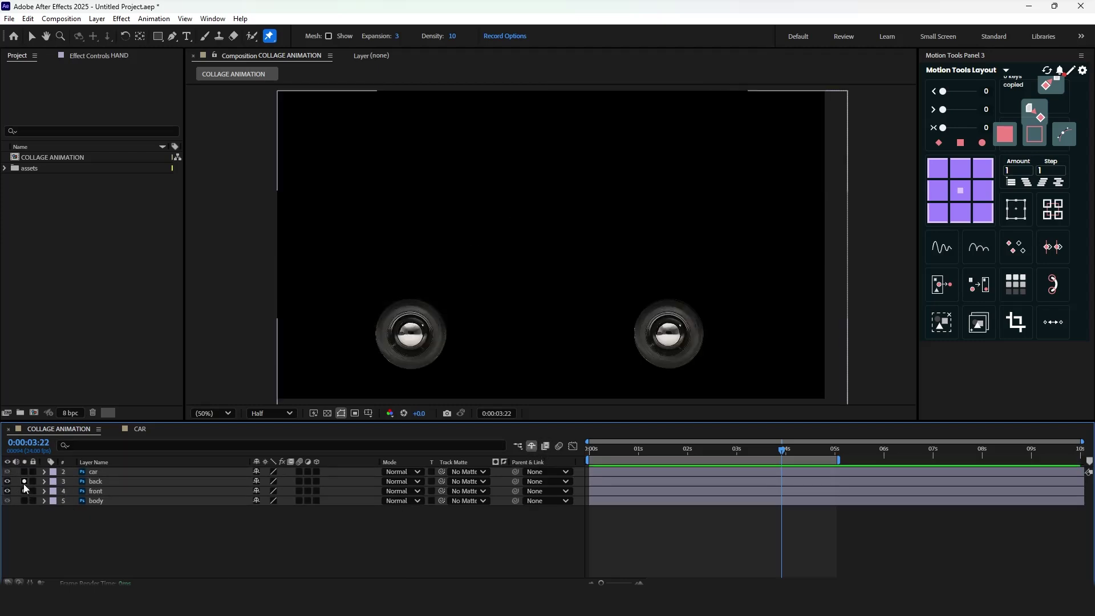
{"action": "left_click", "coordinate": [101, 492]}
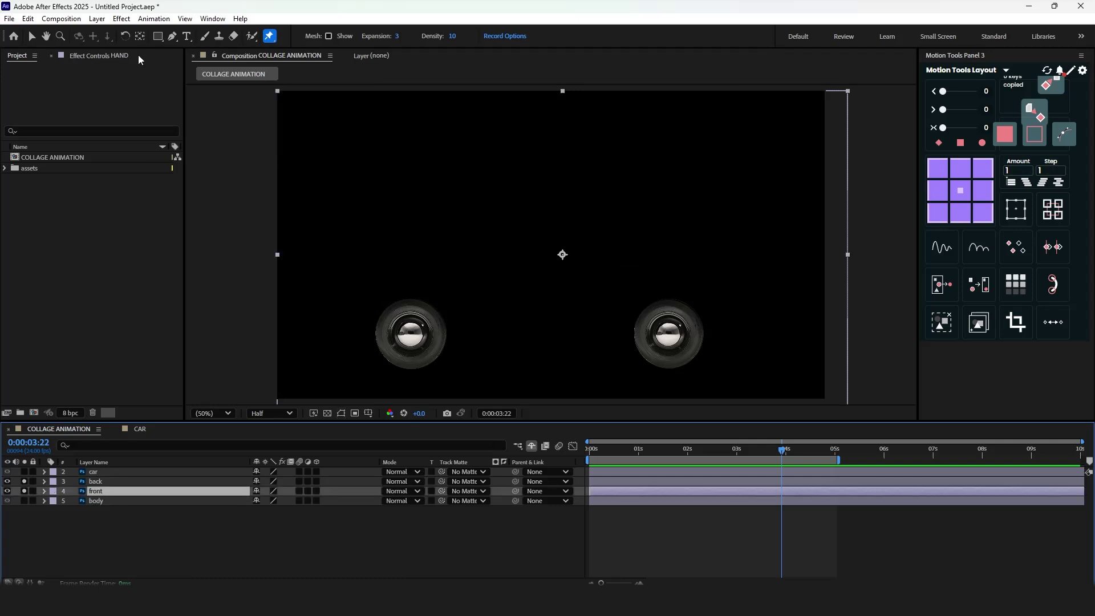
Move the front wheel's anchor point onto its hub and select both wheel layers.
{"action": "left_click", "coordinate": [139, 39]}
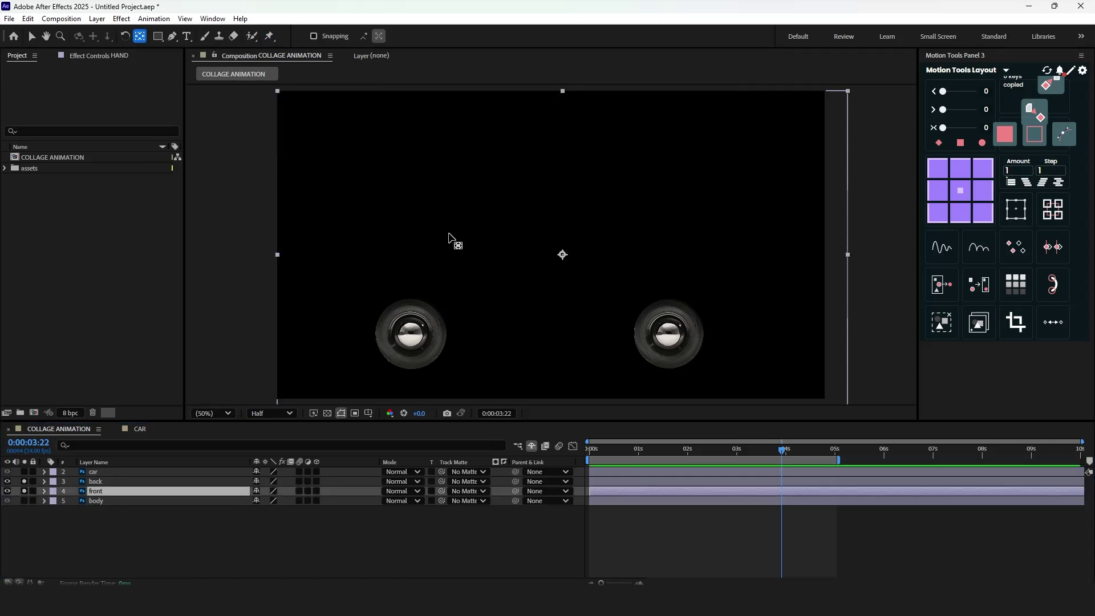
{"action": "left_click", "coordinate": [963, 192]}
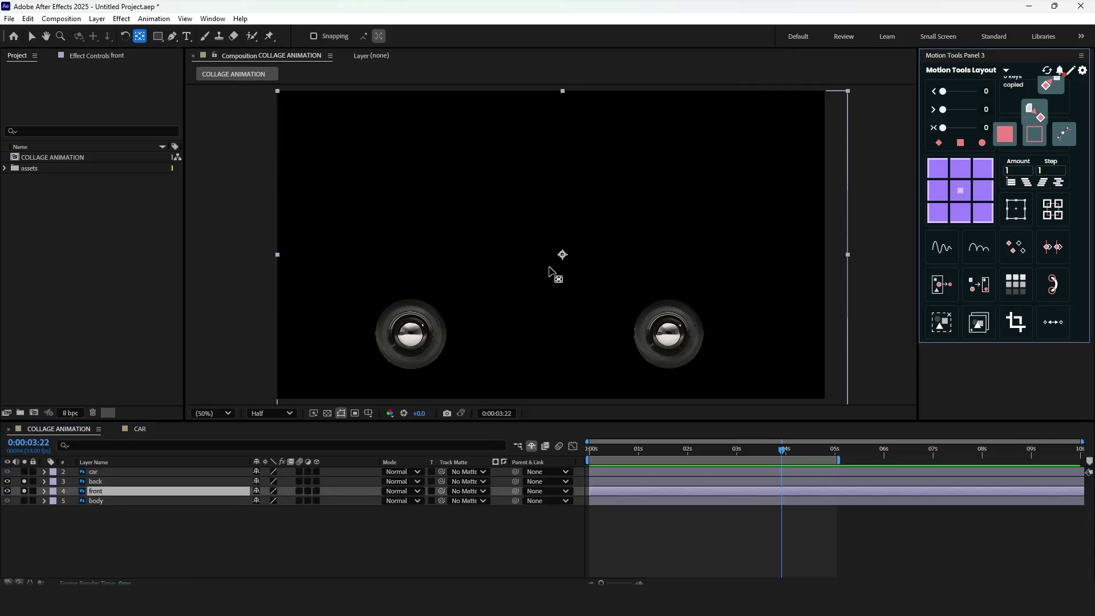
{"action": "left_click_drag", "start_coordinate": [563, 258], "coordinate": [409, 335]}
{"action": "scroll", "coordinate": [410, 334], "scroll_direction": "up", "scroll_amount": 4}
{"action": "scroll", "coordinate": [416, 288], "scroll_direction": "down", "scroll_amount": 2}
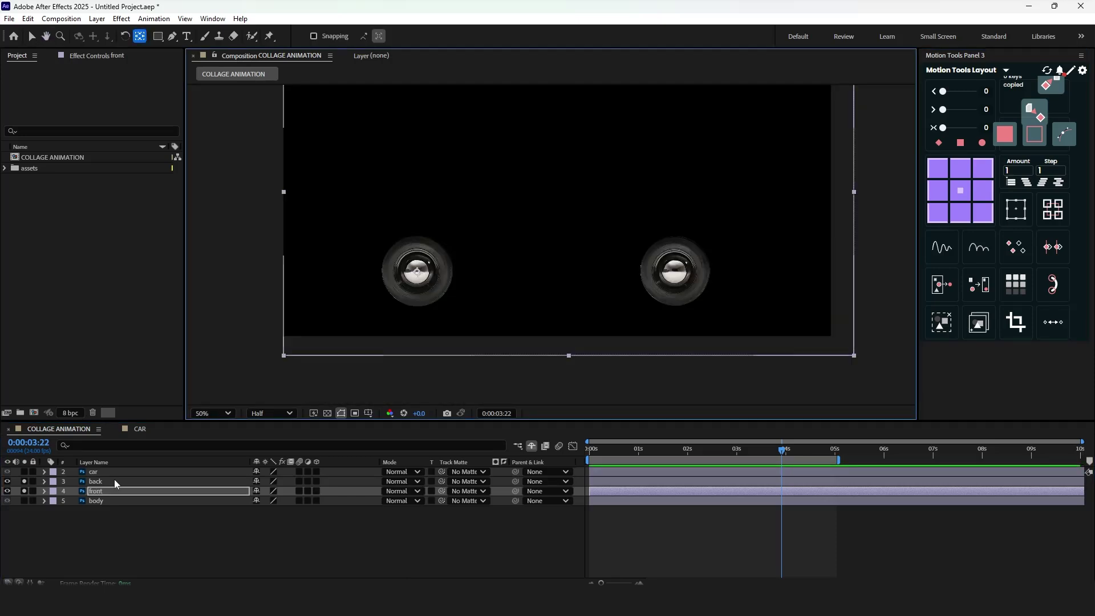
{"action": "left_click", "coordinate": [96, 482]}
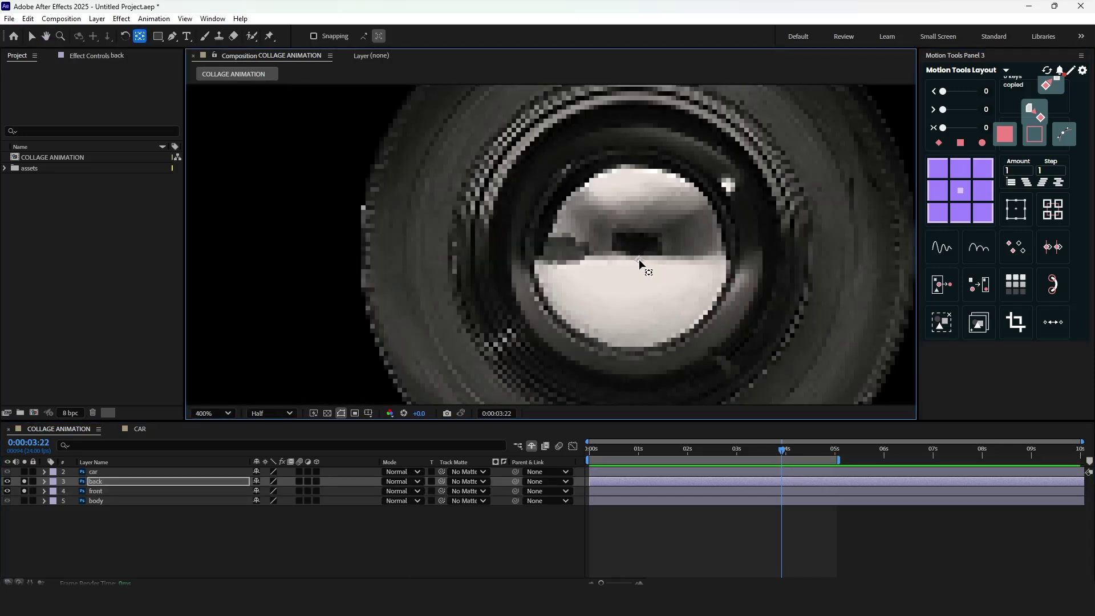
{"action": "scroll", "coordinate": [639, 259], "scroll_direction": "down", "scroll_amount": 1}
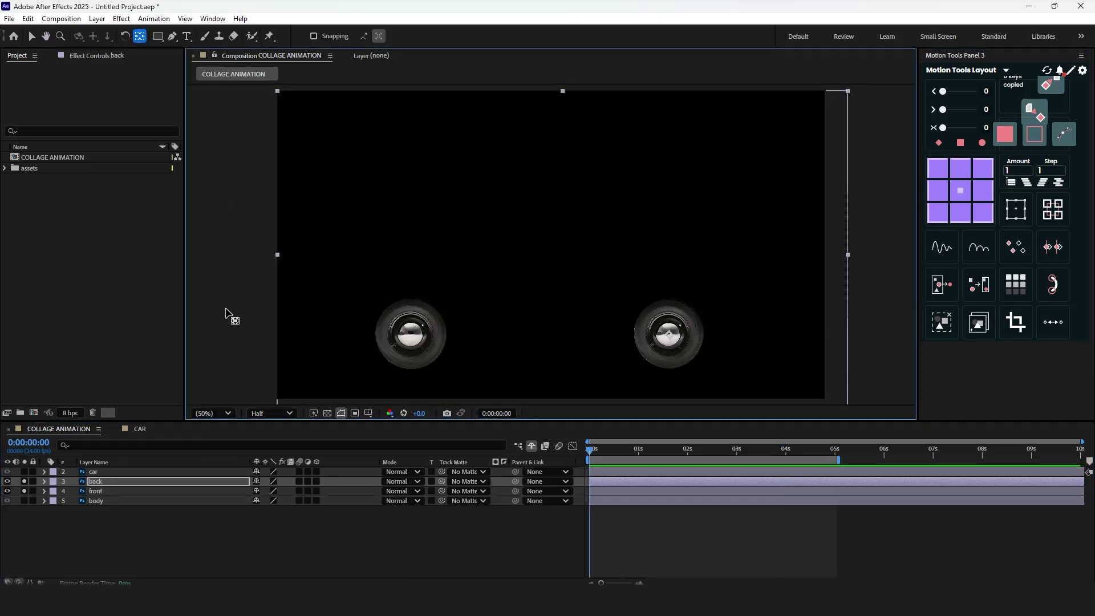
{"action": "left_click", "coordinate": [117, 492], "text": "ctrl"}
Keyframe both wheels' Rotation at 0 s and hold it with matching keys near 1.8 s.
{"action": "key", "text": "r"}
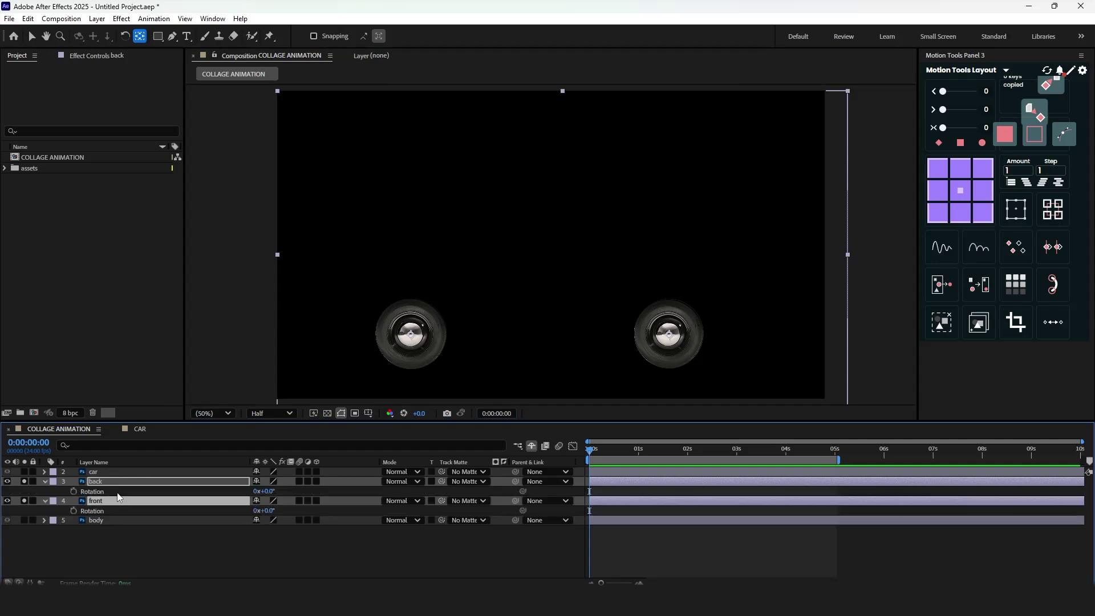
{"action": "left_click", "coordinate": [73, 491]}
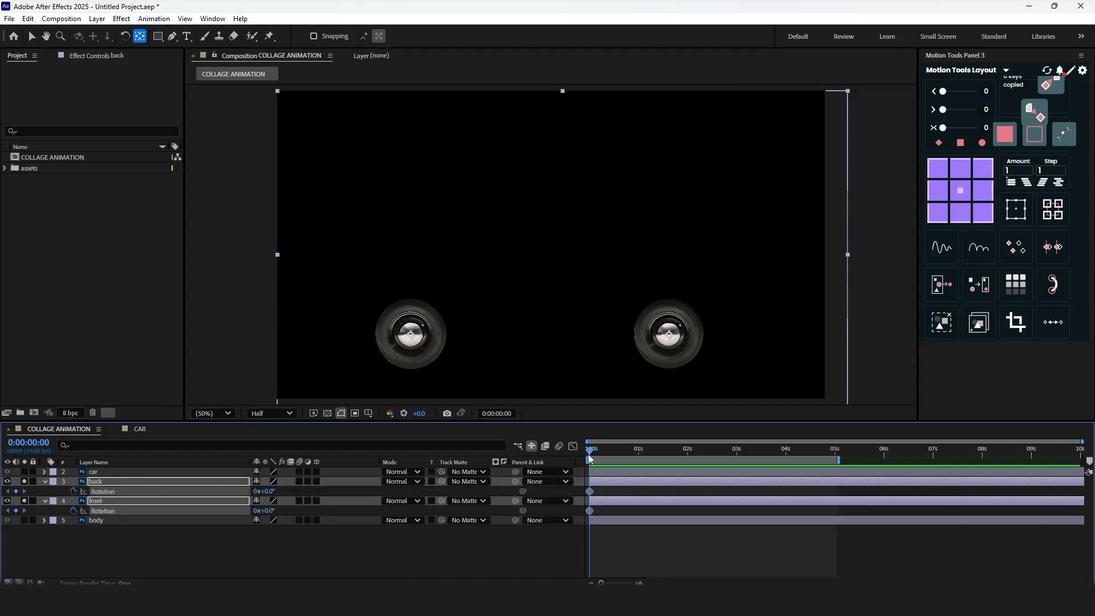
{"action": "left_click_drag", "start_coordinate": [591, 455], "coordinate": [688, 460]}
{"action": "key", "text": "ctrl+v"}
{"action": "left_click_drag", "start_coordinate": [689, 494], "coordinate": [668, 497]}
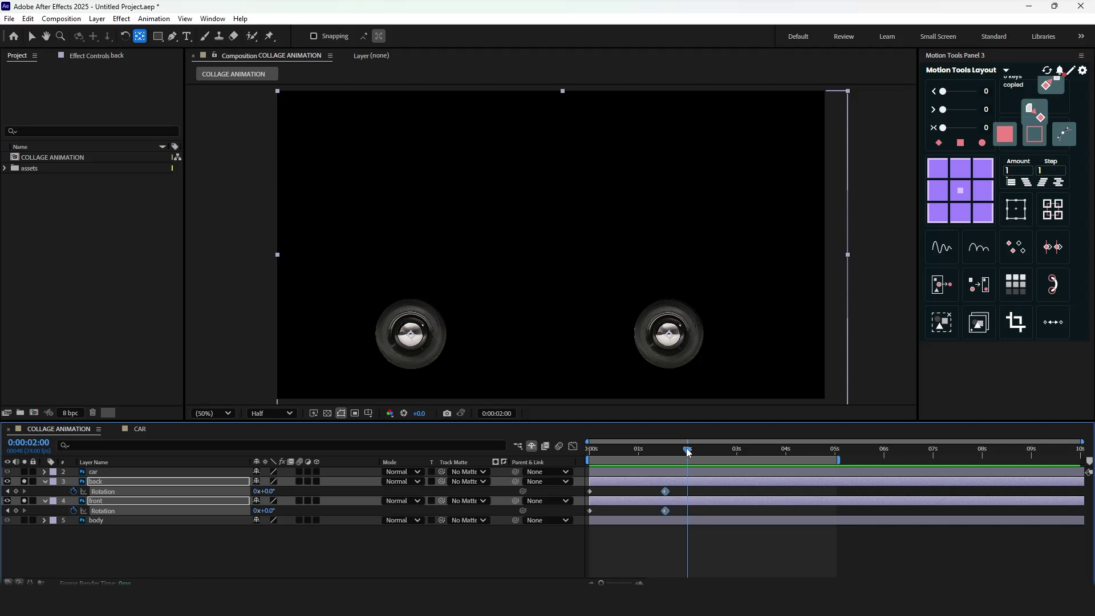
At 0:00:04:22 spin both wheels to -7x-281° and Easy Ease the rotation keyframes.
{"action": "left_click_drag", "start_coordinate": [688, 453], "coordinate": [831, 463]}
{"action": "left_click_drag", "start_coordinate": [265, 492], "coordinate": [0, 492]}
{"action": "left_click_drag", "start_coordinate": [268, 492], "coordinate": [137, 492]}
{"action": "left_click_drag", "start_coordinate": [0, 492], "coordinate": [0, 492]}
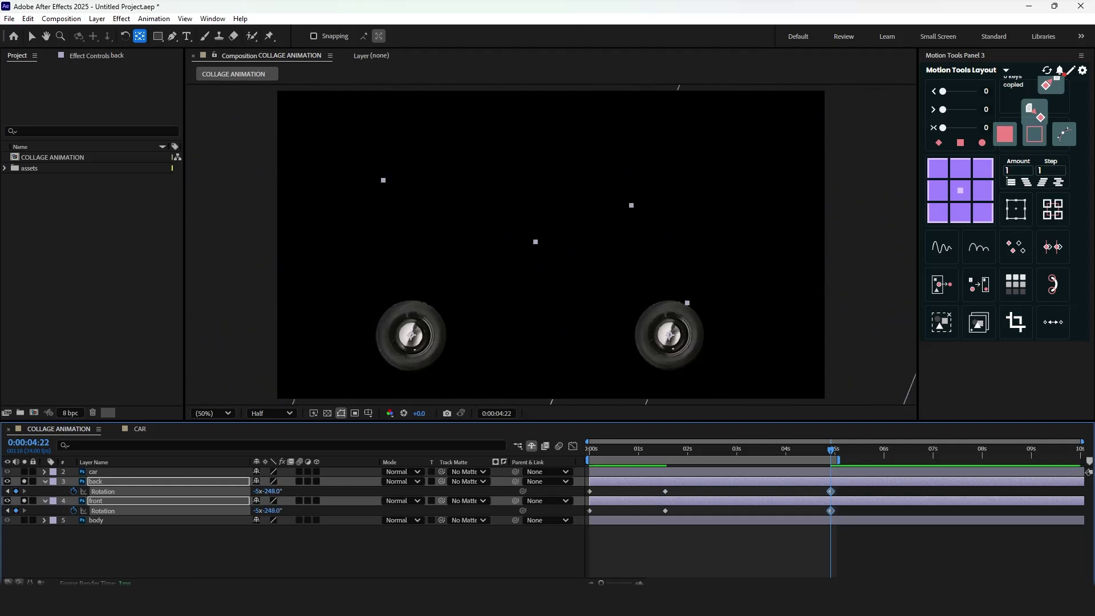
{"action": "left_click_drag", "start_coordinate": [269, 492], "coordinate": [6, 492]}
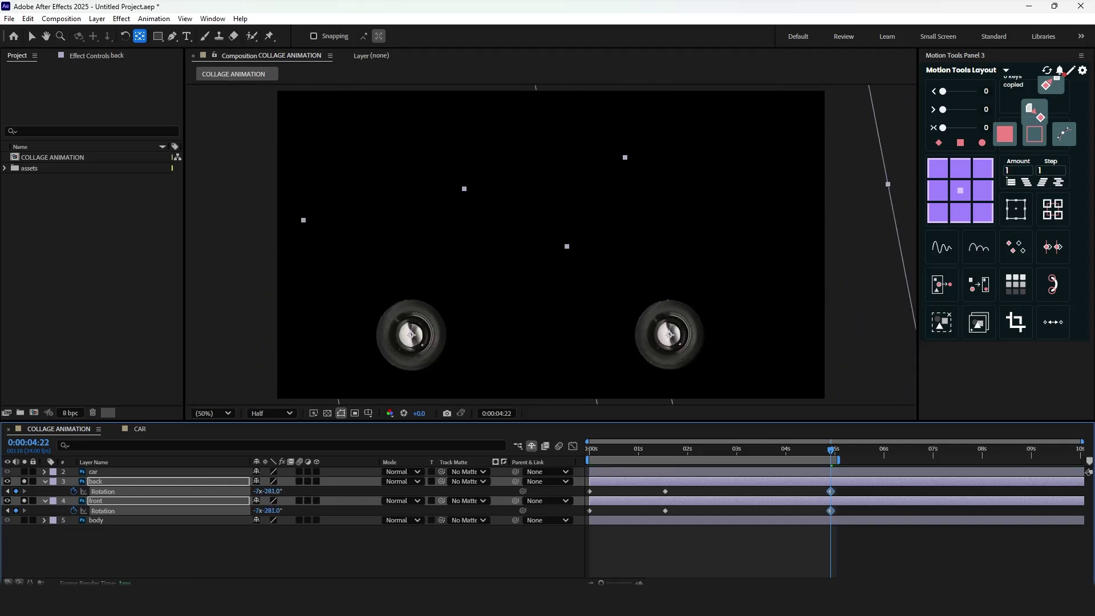
{"action": "left_click_drag", "start_coordinate": [847, 511], "coordinate": [539, 484]}
{"action": "key", "text": "F9"}
Preview the current wheel spin from the start.
{"action": "left_click", "coordinate": [681, 563]}
{"action": "left_click_drag", "start_coordinate": [606, 456], "coordinate": [582, 453]}
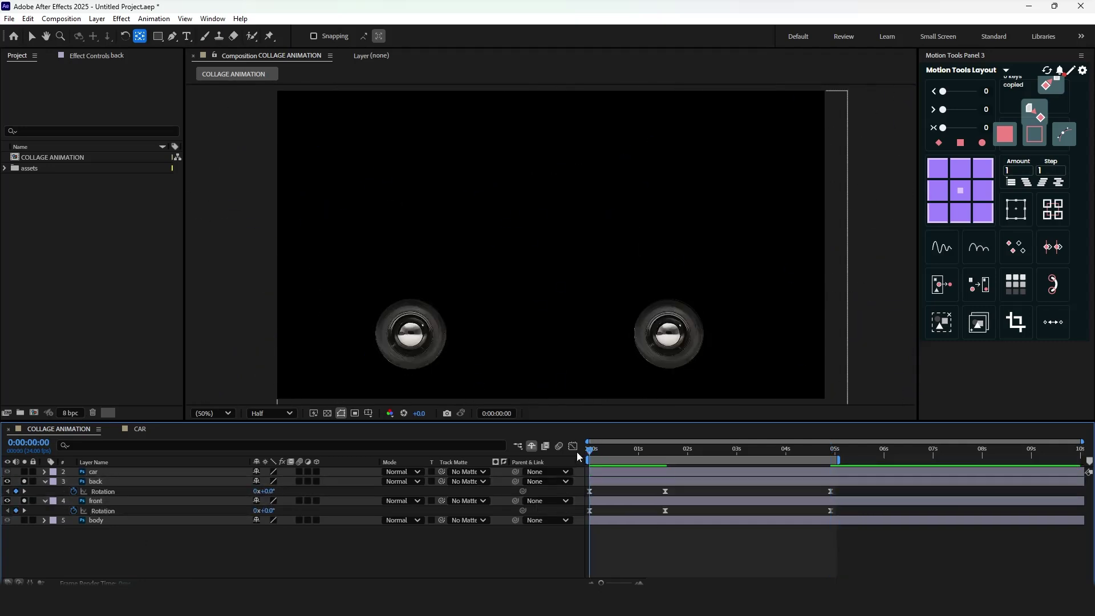
{"action": "key", "text": "space"}
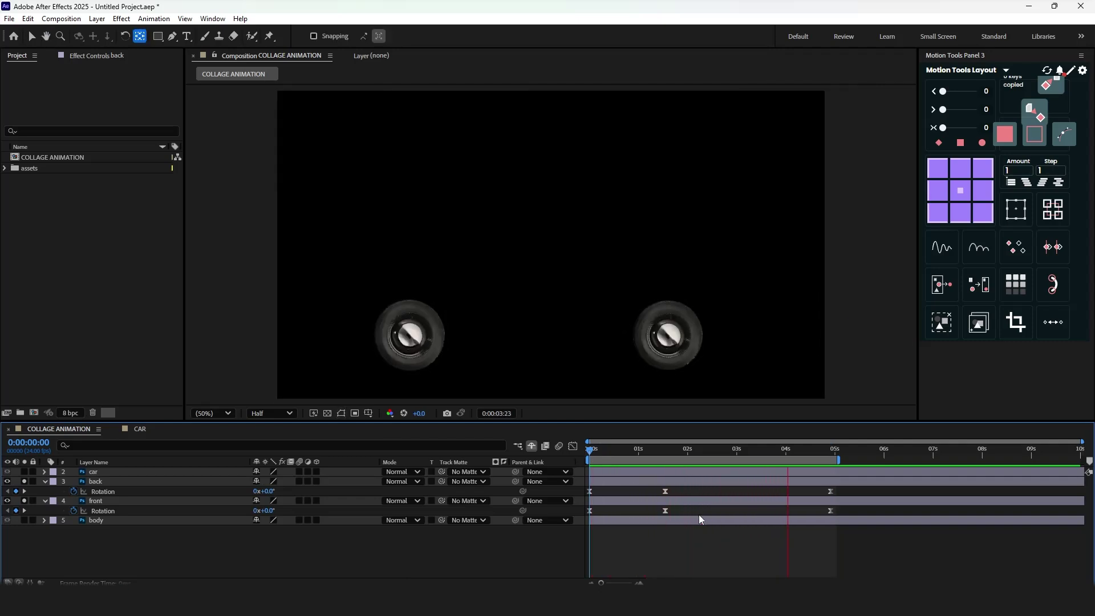
{"action": "key", "text": "space"}
Reshape the Rotation speed curve for a sharp start after the pause and a long ease-out.
{"action": "left_click_drag", "start_coordinate": [859, 515], "coordinate": [630, 483]}
{"action": "left_click", "coordinate": [573, 447]}
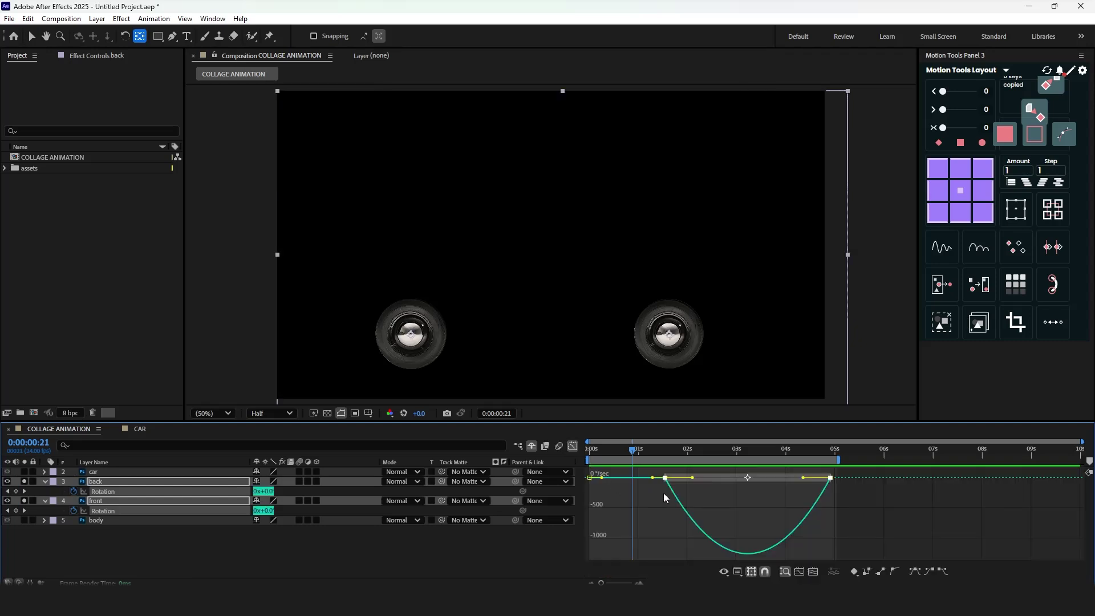
{"action": "left_click_drag", "start_coordinate": [696, 483], "coordinate": [645, 480]}
{"action": "left_click_drag", "start_coordinate": [883, 512], "coordinate": [633, 480]}
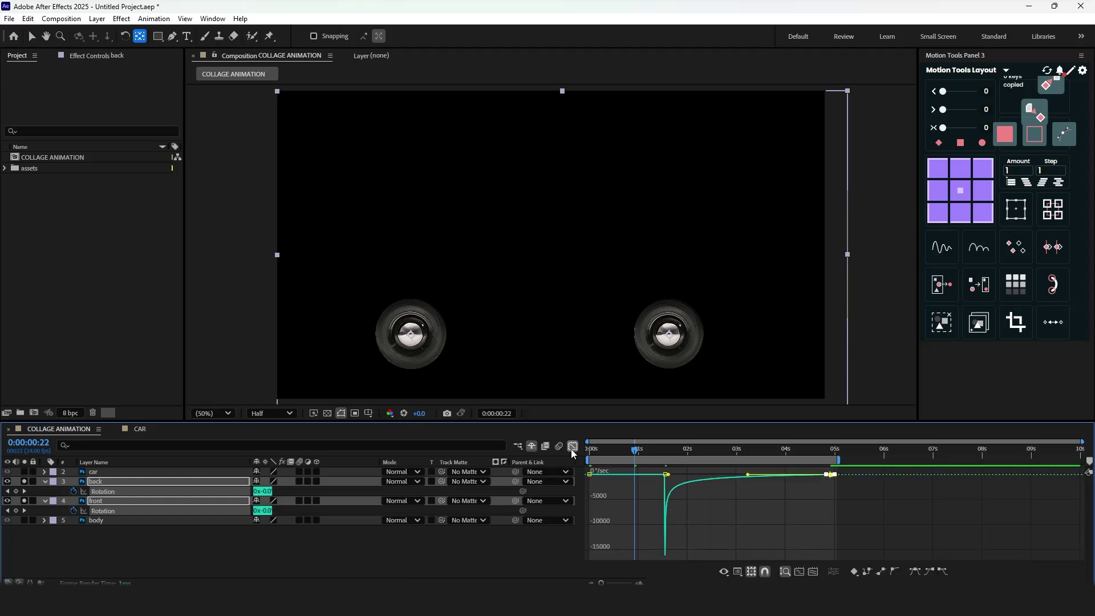
{"action": "left_click", "coordinate": [572, 449]}
{"action": "key", "text": "space"}
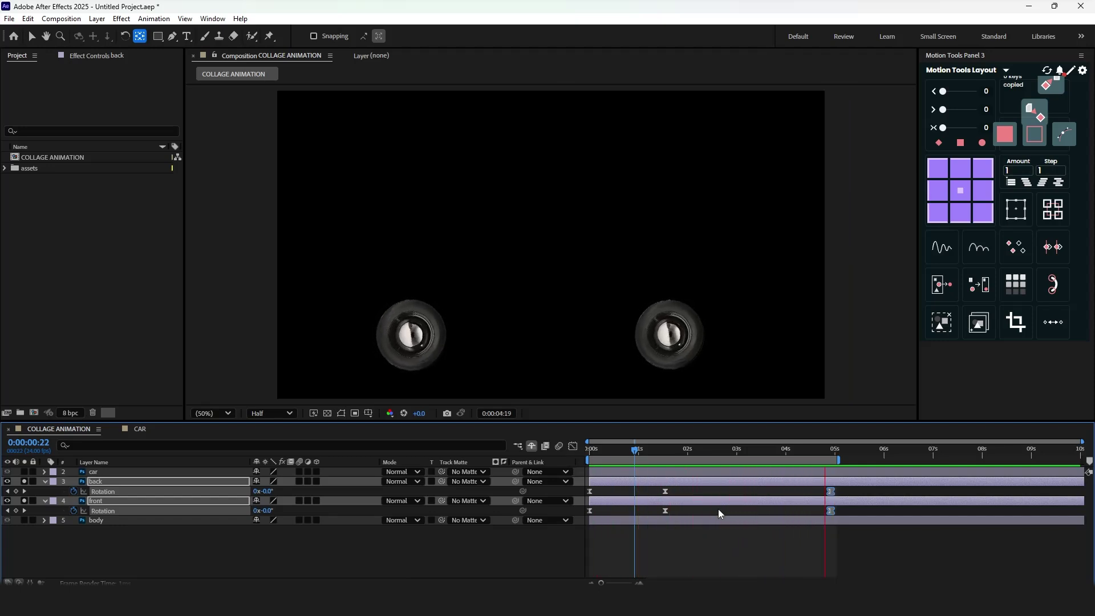
Unsolo the wheels and preview the full car with spinning wheels.
{"action": "left_click", "coordinate": [43, 481]}
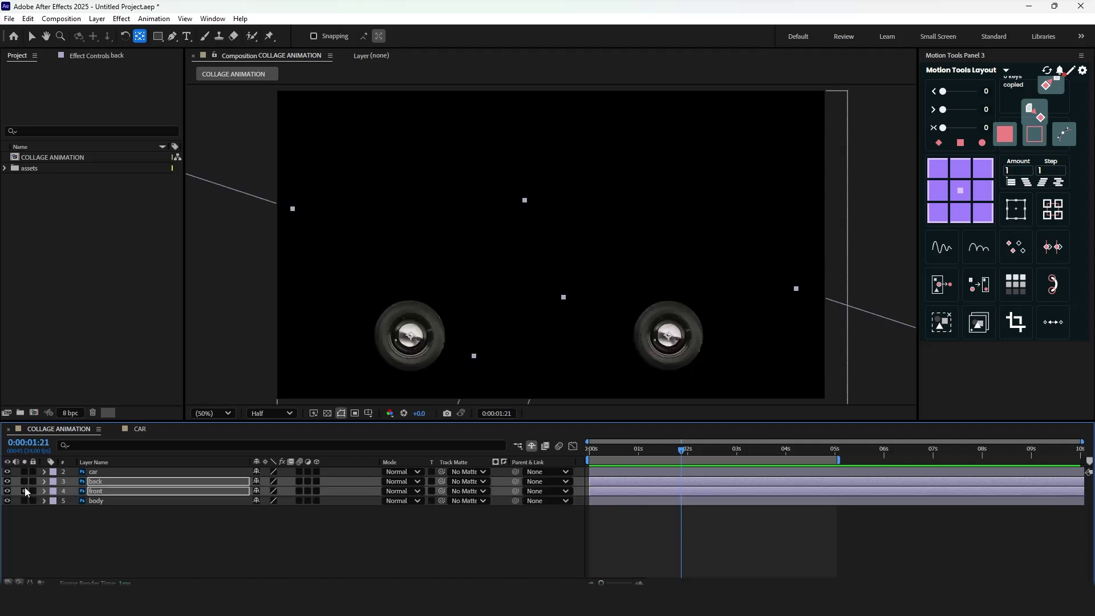
{"action": "left_click_drag", "start_coordinate": [25, 488], "coordinate": [25, 471]}
{"action": "key", "text": "space"}
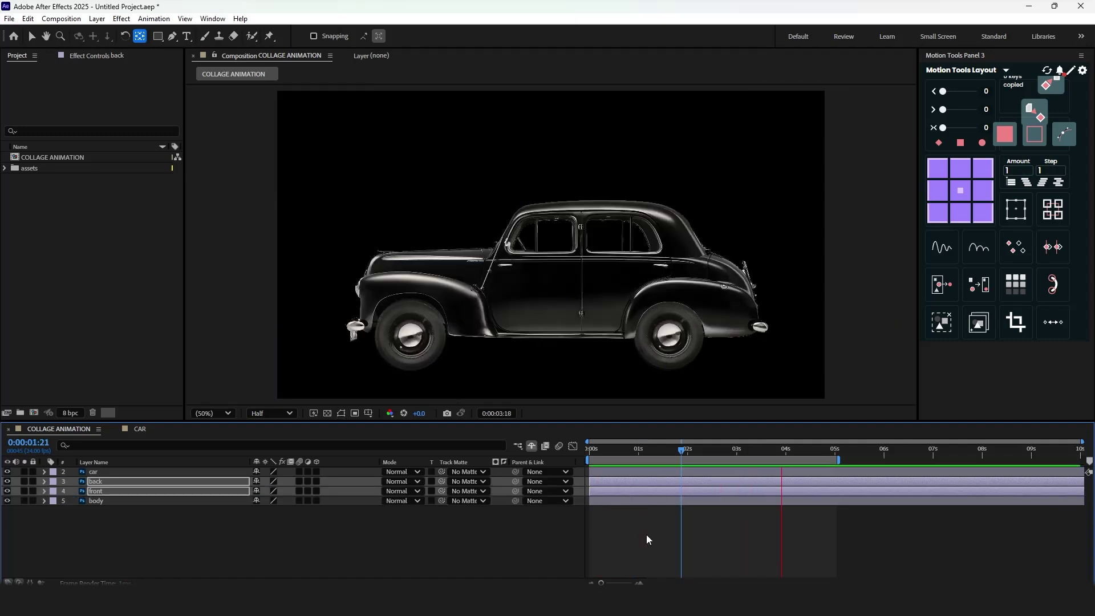
{"action": "key", "text": "space"}
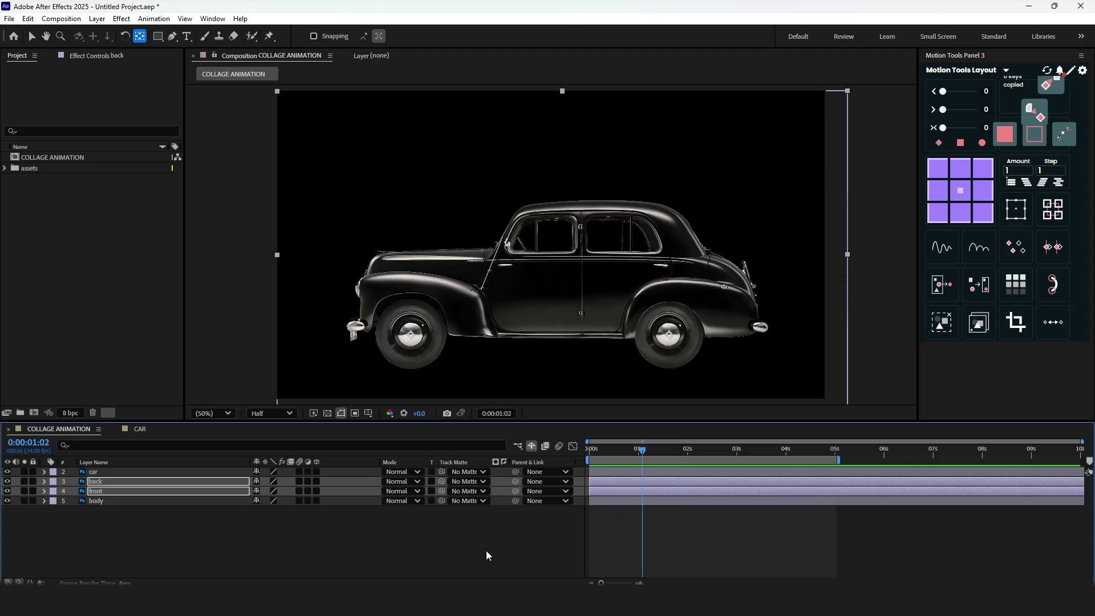
{"action": "left_click_drag", "start_coordinate": [619, 449], "coordinate": [577, 470]}
Add a Null Object to the composition and name it 'CAR NULL'.
{"action": "left_click", "coordinate": [105, 508]}
{"action": "right_click", "coordinate": [109, 516]}
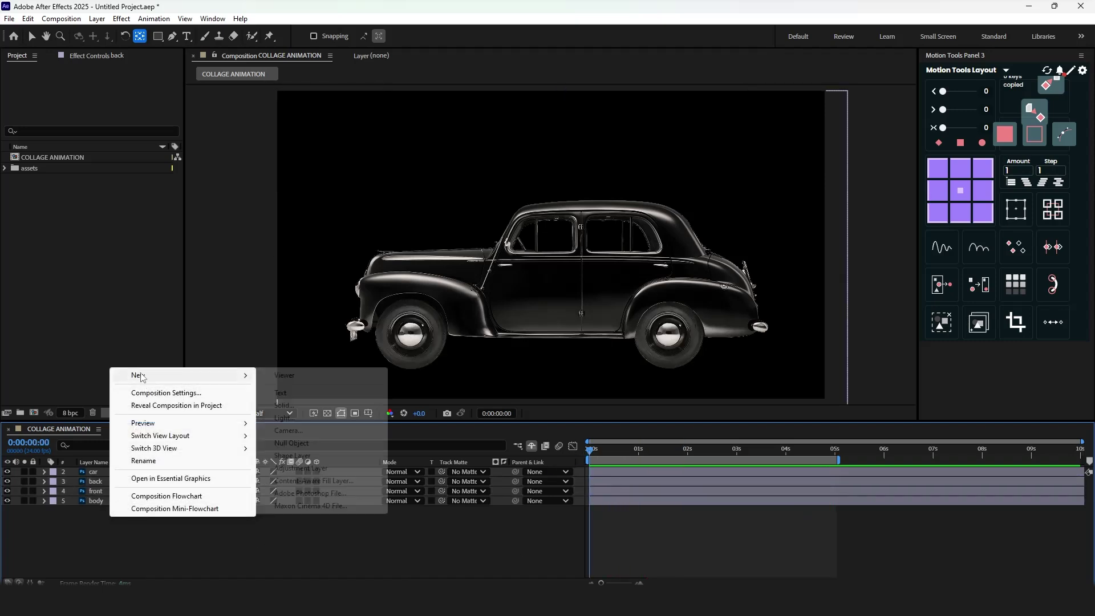
{"action": "mouse_move", "coordinate": [249, 374]}
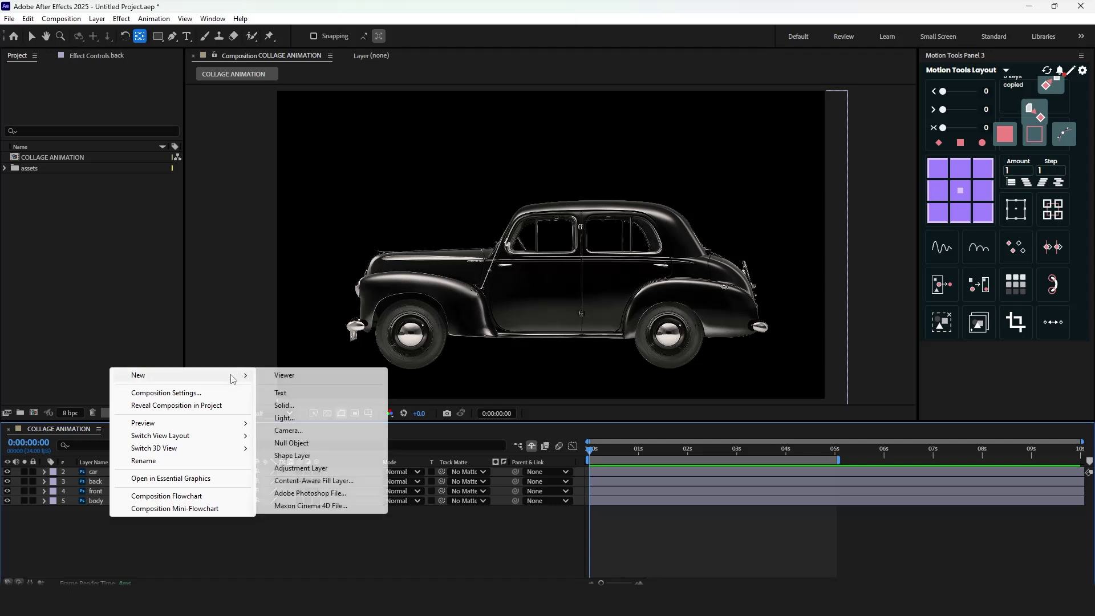
{"action": "left_click", "coordinate": [298, 443]}
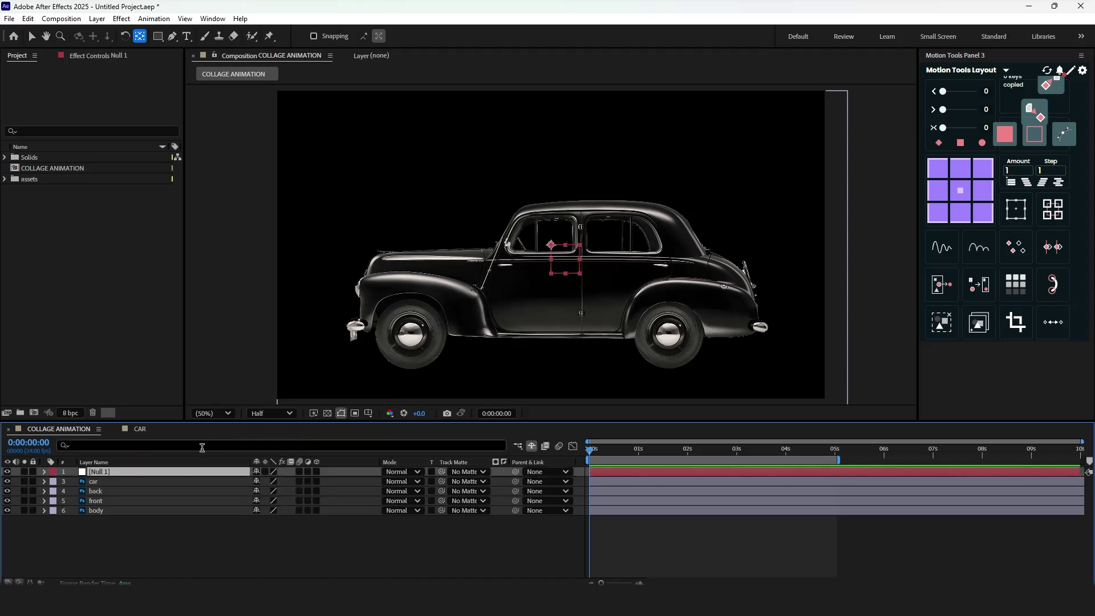
{"action": "key", "text": "Return"}
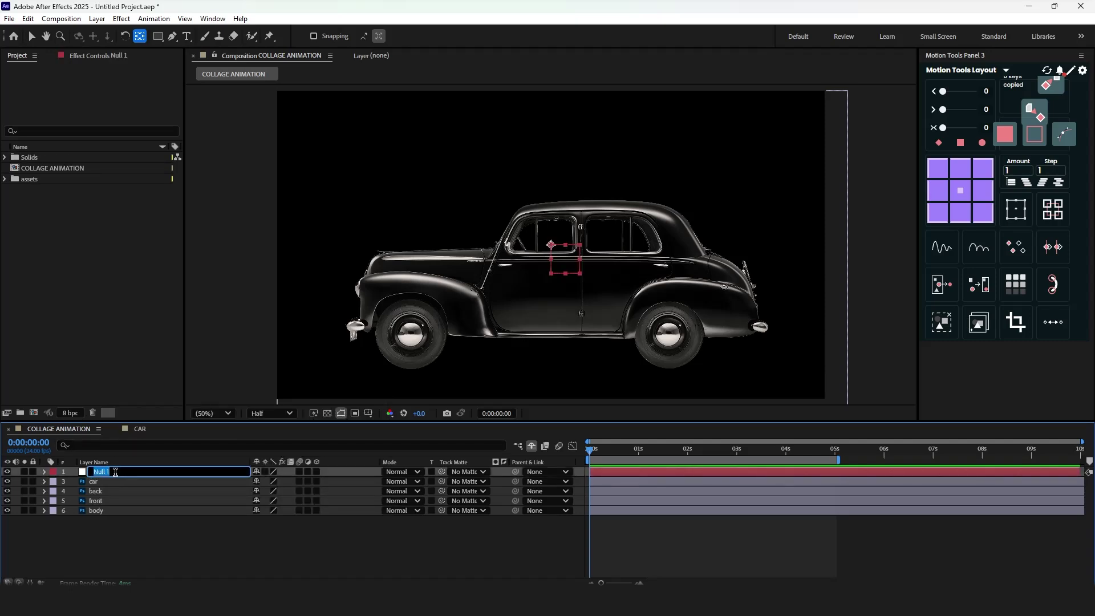
{"action": "type", "text": "CAR NULL"}
{"action": "key", "text": "Return"}
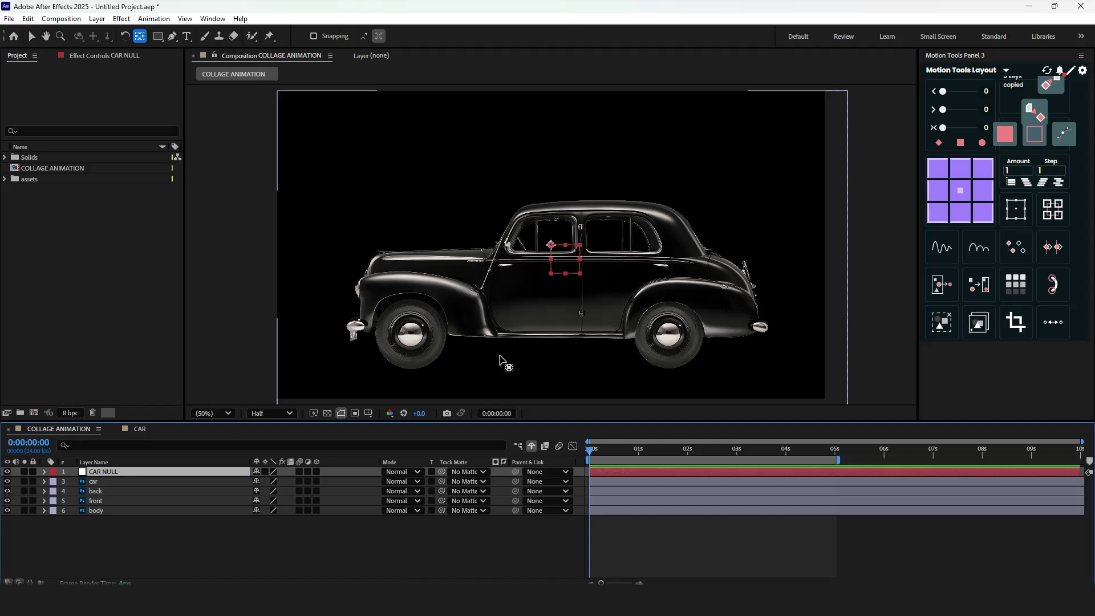
{"action": "key", "text": "Caps_Lock"}
{"action": "key", "text": "Caps_Lock"}
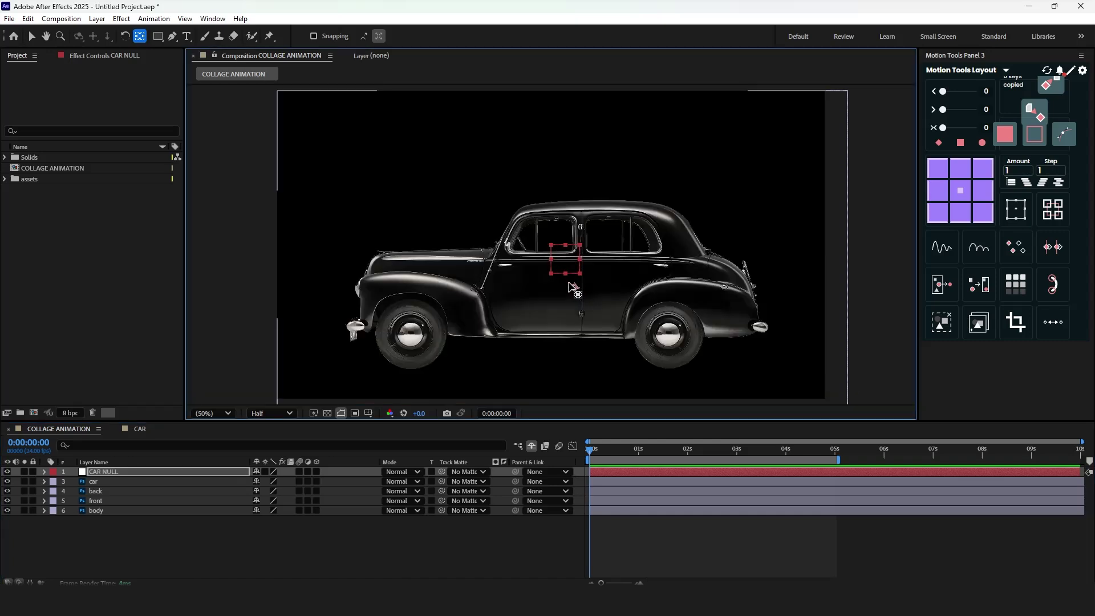
Pick-whip the car and body layers' Parent to CAR NULL.
{"action": "left_click", "coordinate": [114, 482]}
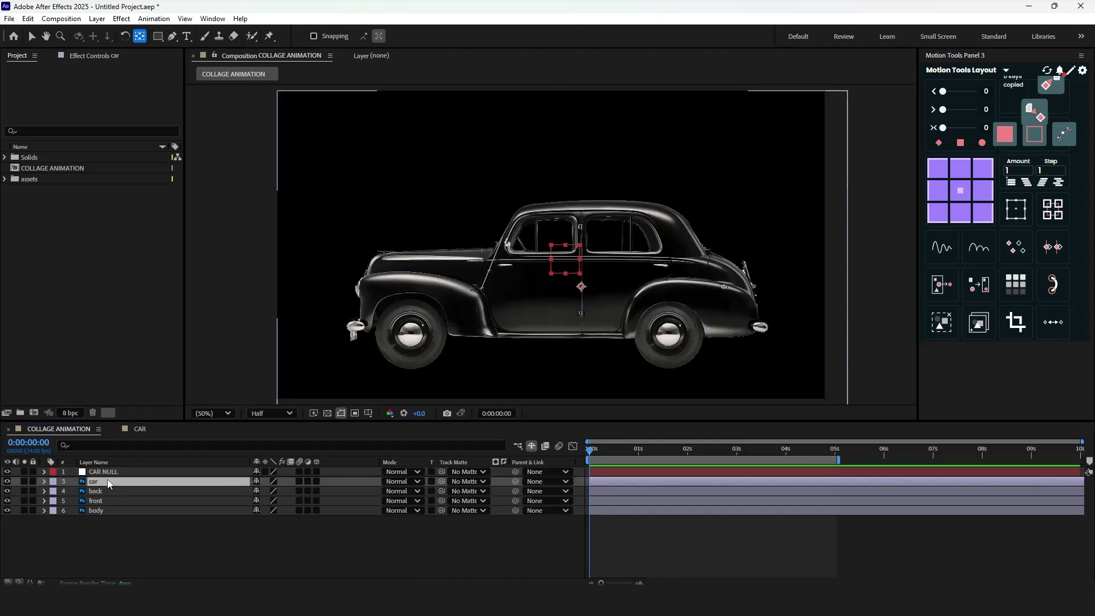
{"action": "left_click", "coordinate": [105, 510], "text": "ctrl"}
{"action": "left_click_drag", "start_coordinate": [443, 482], "coordinate": [194, 471]}
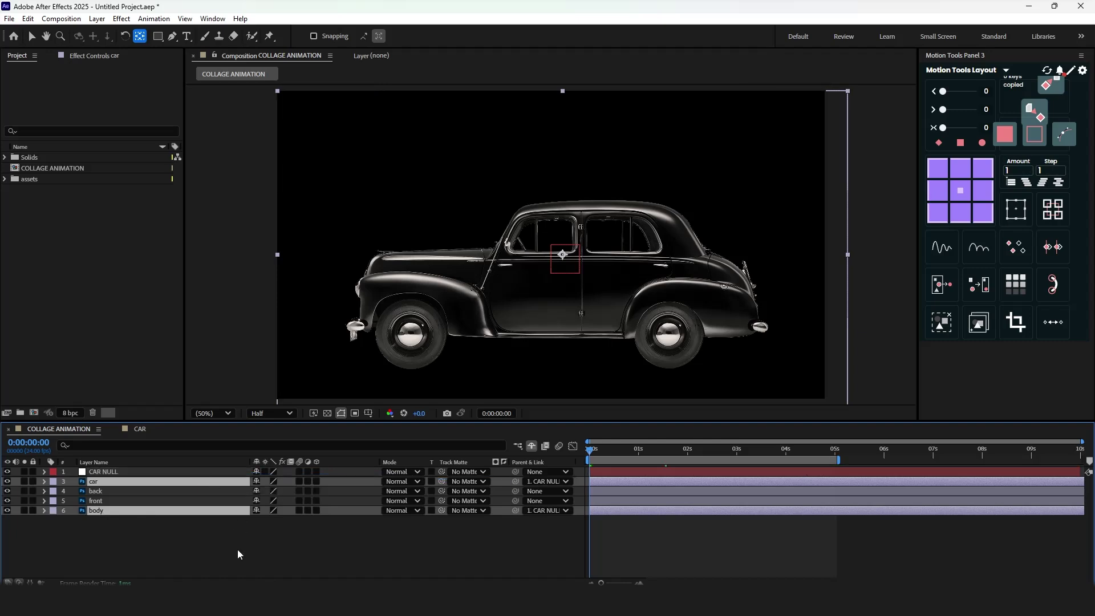
{"action": "left_click", "coordinate": [134, 473]}
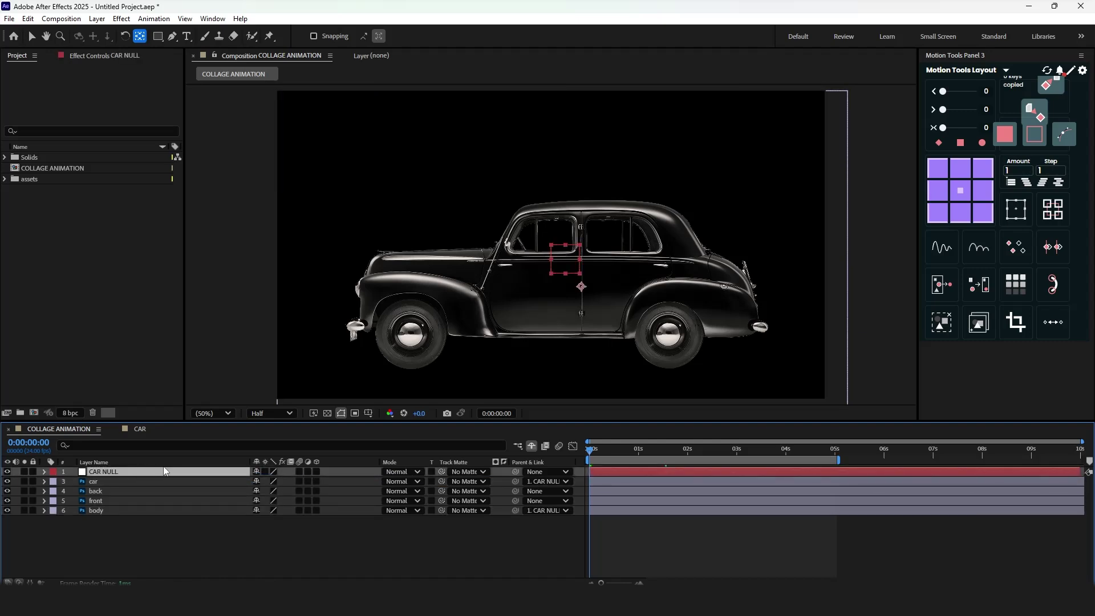
Show the back wheel's Rotation and select the CAR NULL layer.
{"action": "left_click", "coordinate": [120, 501]}
{"action": "left_click", "coordinate": [112, 494], "text": "ctrl"}
{"action": "left_click", "coordinate": [114, 520]}
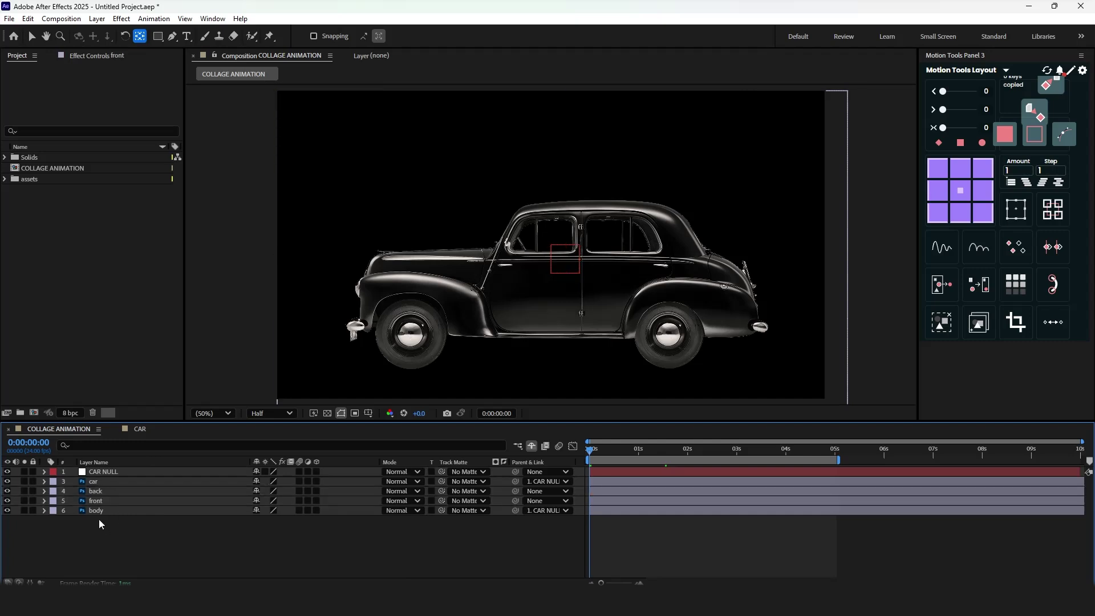
{"action": "left_click", "coordinate": [98, 491]}
{"action": "key", "text": "r"}
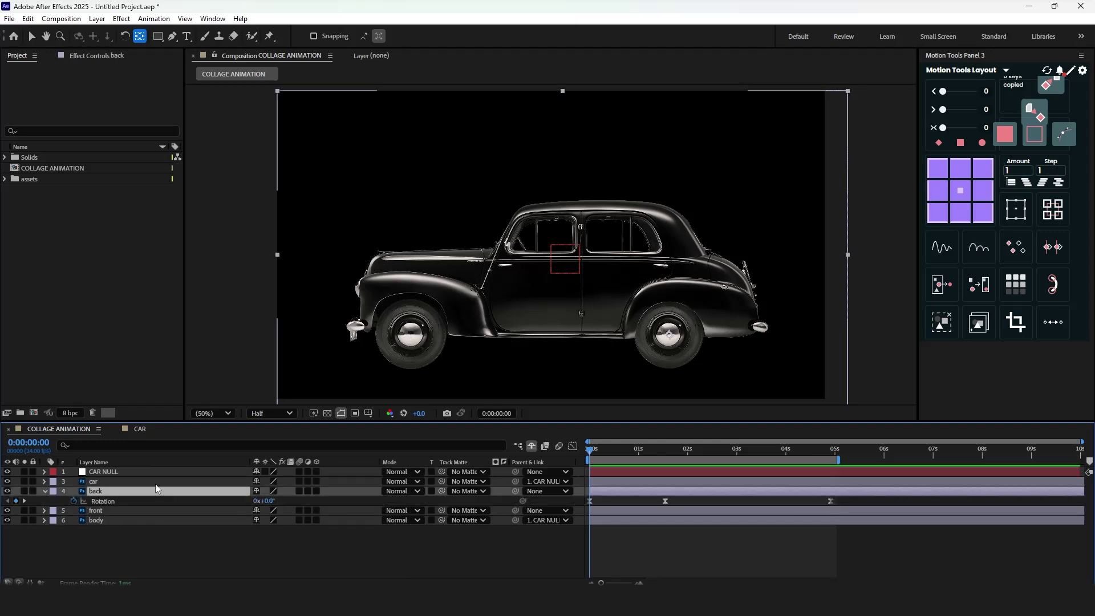
{"action": "left_click", "coordinate": [157, 483]}
{"action": "left_click", "coordinate": [132, 473]}
Keyframe CAR NULL's Rotation at 0° at 0 s and again at 1:13.
{"action": "key", "text": "r"}
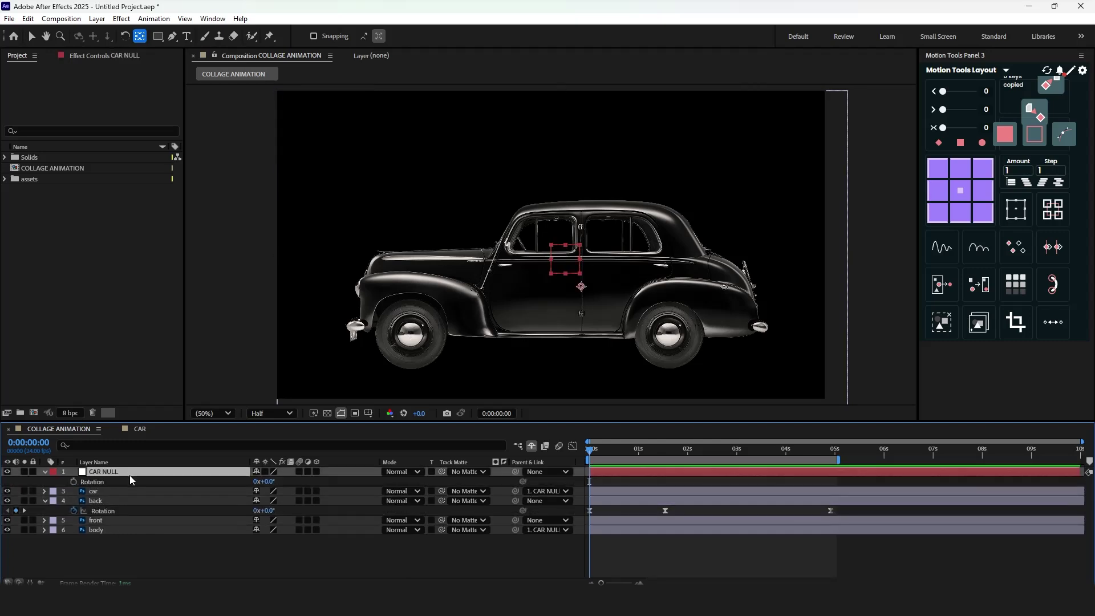
{"action": "left_click", "coordinate": [74, 482]}
{"action": "left_click_drag", "start_coordinate": [662, 460], "coordinate": [666, 458]}
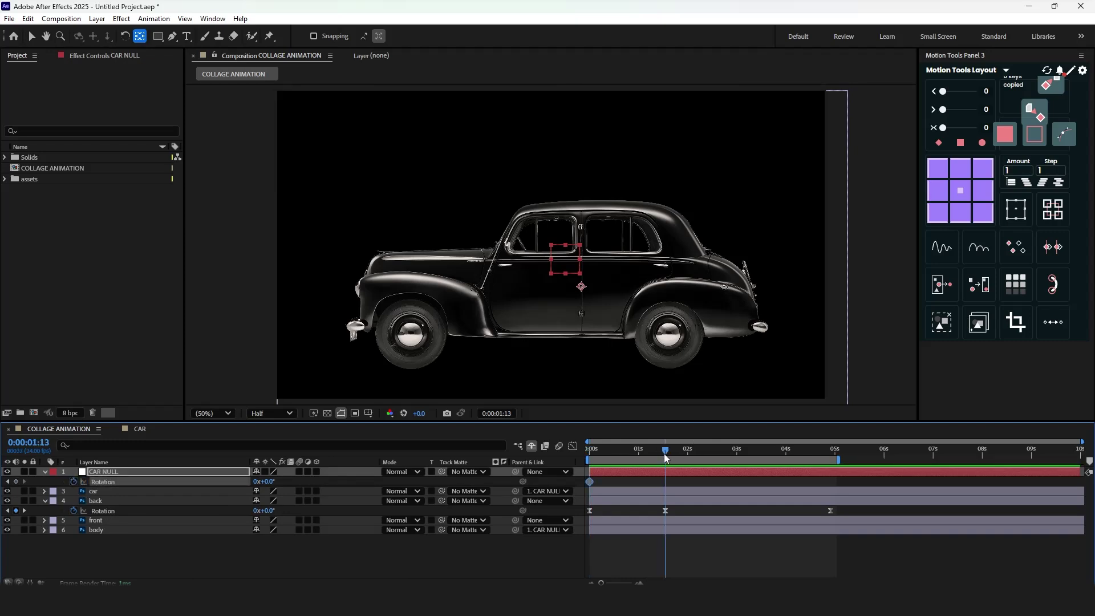
{"action": "left_click", "coordinate": [15, 481]}
At 1:17, set CAR NULL's Rotation to 2° to tilt the car.
{"action": "left_click_drag", "start_coordinate": [871, 518], "coordinate": [653, 506]}
{"action": "mouse_move", "coordinate": [667, 452]}
{"action": "left_mouse_down"}
{"action": "mouse_move", "coordinate": [688, 455]}
{"action": "mouse_move", "coordinate": [675, 456]}
{"action": "left_mouse_up"}
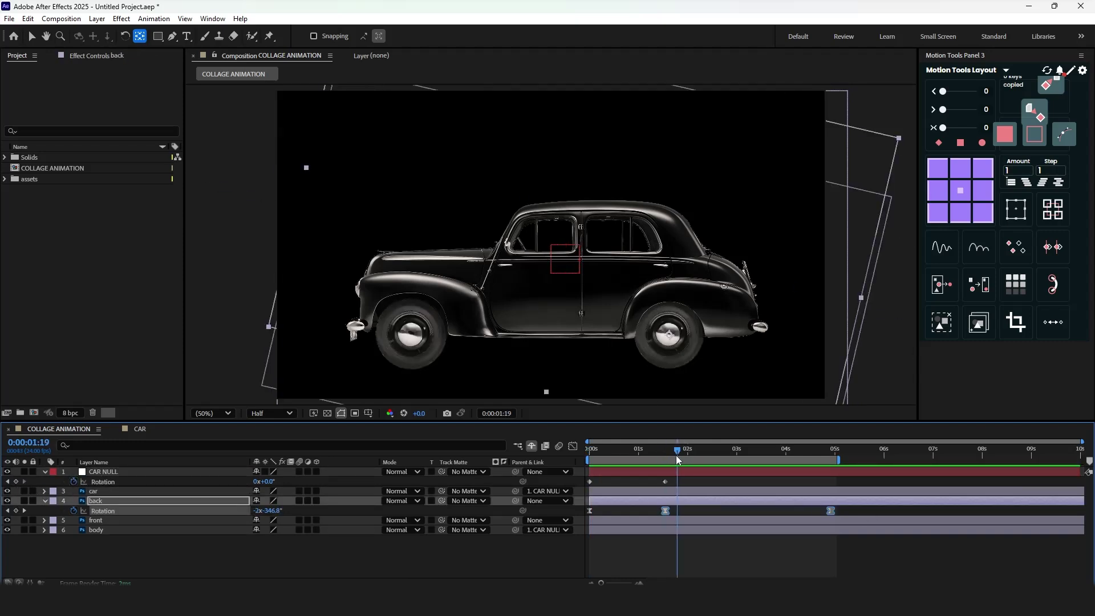
{"action": "left_click_drag", "start_coordinate": [267, 486], "coordinate": [268, 482]}
{"action": "left_click", "coordinate": [270, 482]}
{"action": "type", "text": "2"}
{"action": "key", "text": "Return"}
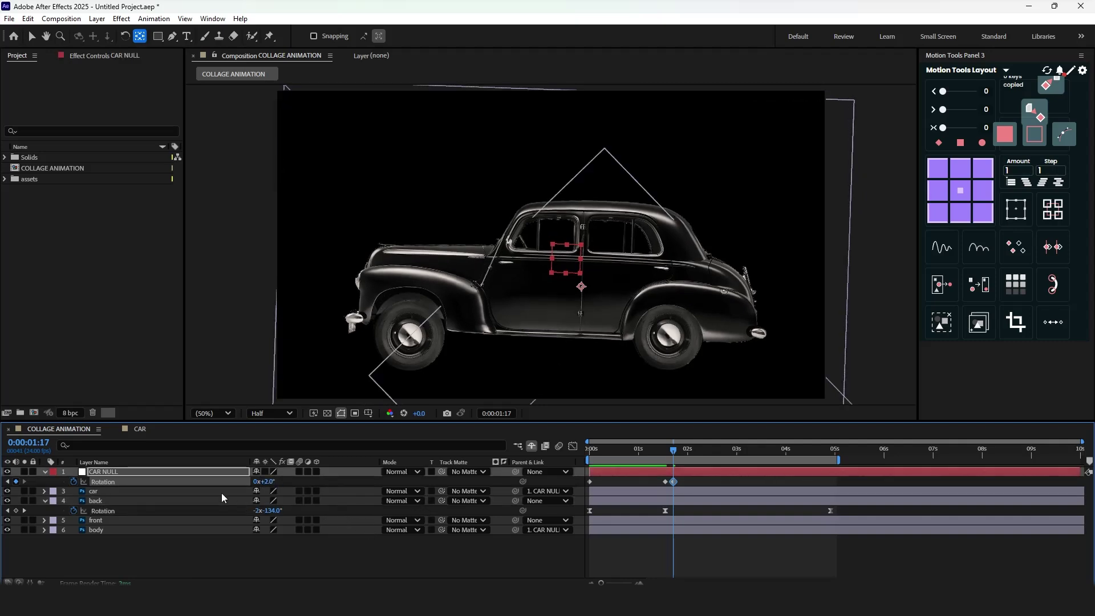
Add a keyframe at 1:21 returning Rotation to 0°, then preview the tilt.
{"action": "left_click", "coordinate": [170, 473]}
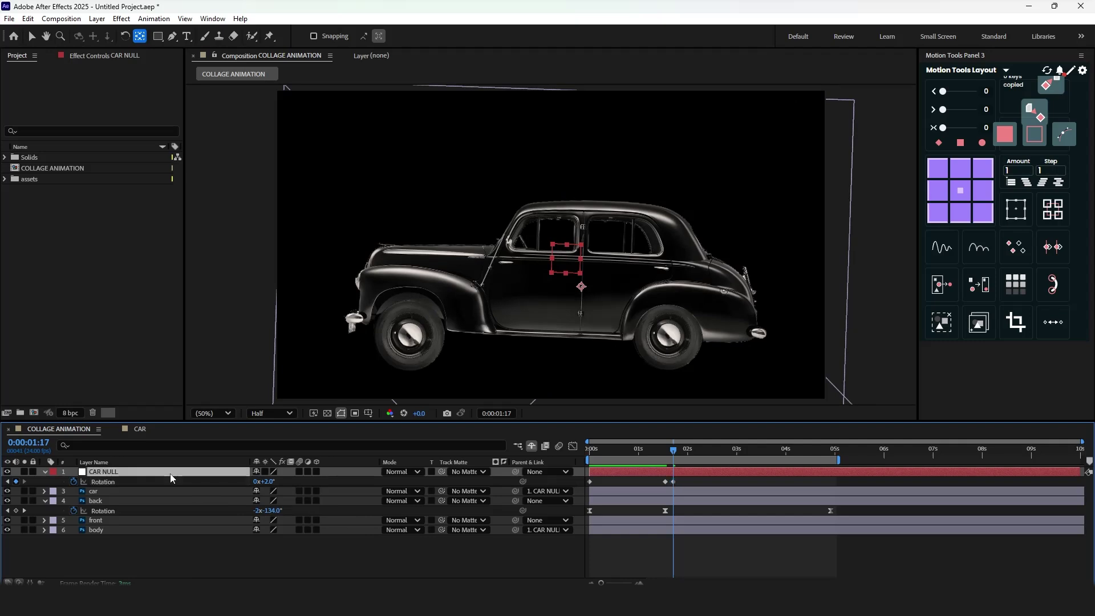
{"action": "left_click", "coordinate": [665, 483]}
{"action": "left_click_drag", "start_coordinate": [673, 458], "coordinate": [680, 451]}
{"action": "key", "text": "ctrl+v"}
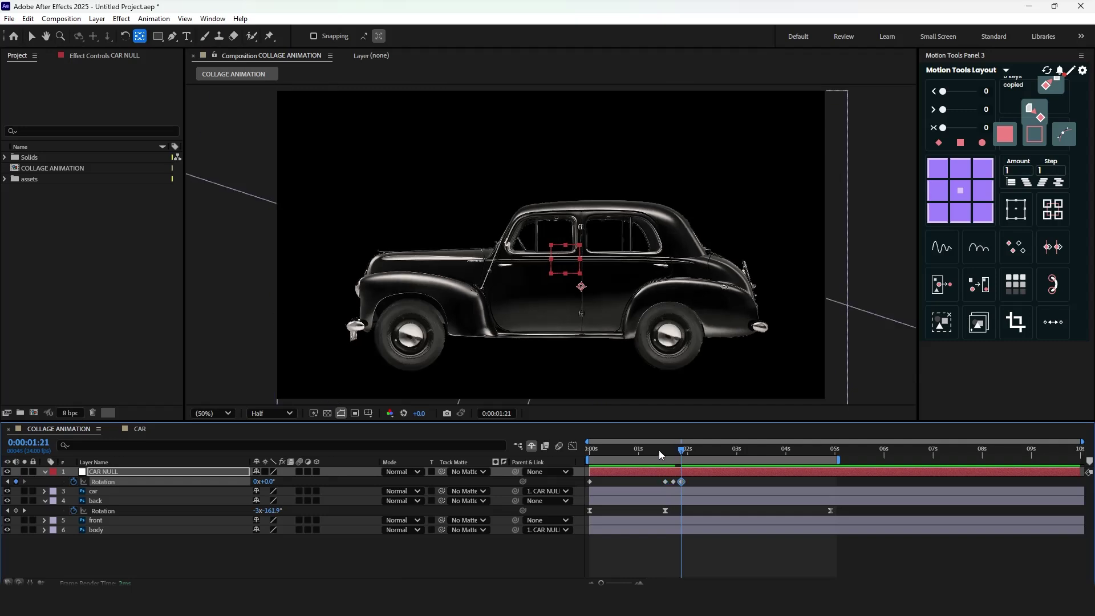
{"action": "left_click", "coordinate": [649, 449]}
{"action": "key", "text": "space"}
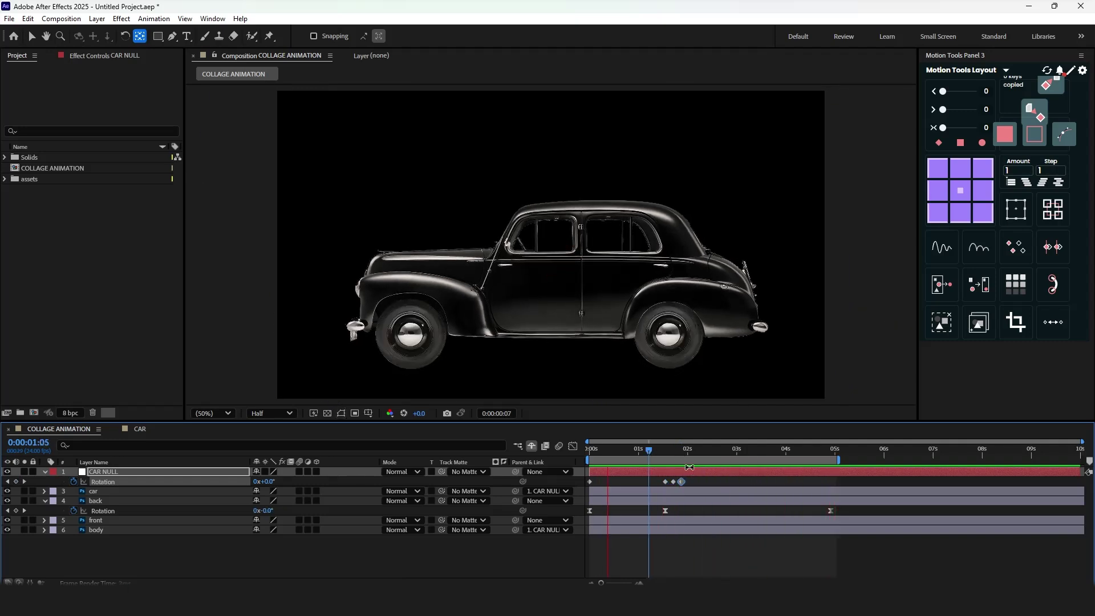
{"action": "key", "text": "space"}
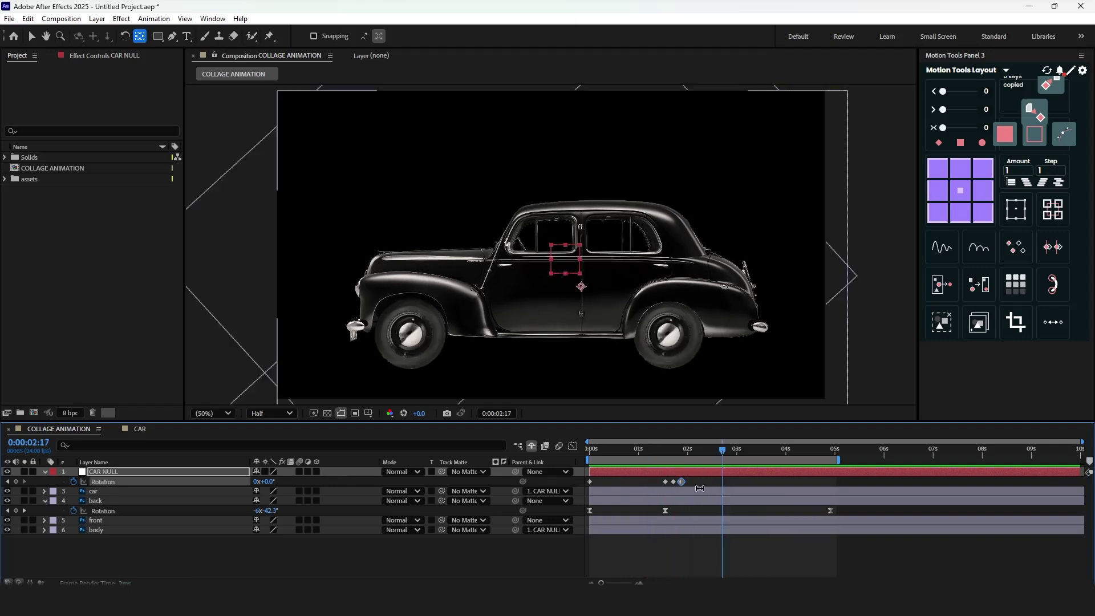
Easy Ease the three CAR NULL Rotation keyframes and preview the eased tilt.
{"action": "scroll", "coordinate": [682, 482], "scroll_direction": "up", "scroll_amount": 3}
{"action": "left_click_drag", "start_coordinate": [703, 485], "coordinate": [597, 486]}
{"action": "key", "text": "F9"}
{"action": "scroll", "coordinate": [634, 466], "scroll_direction": "down", "scroll_amount": 4}
{"action": "key", "text": "Home"}
{"action": "key", "text": "space"}
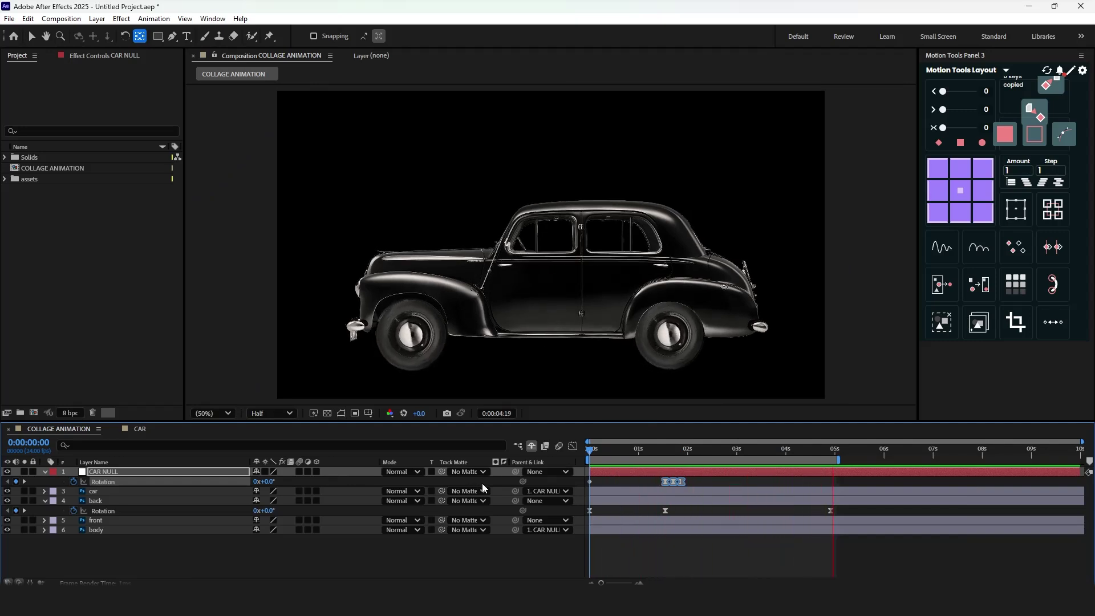
{"action": "key", "text": "space"}
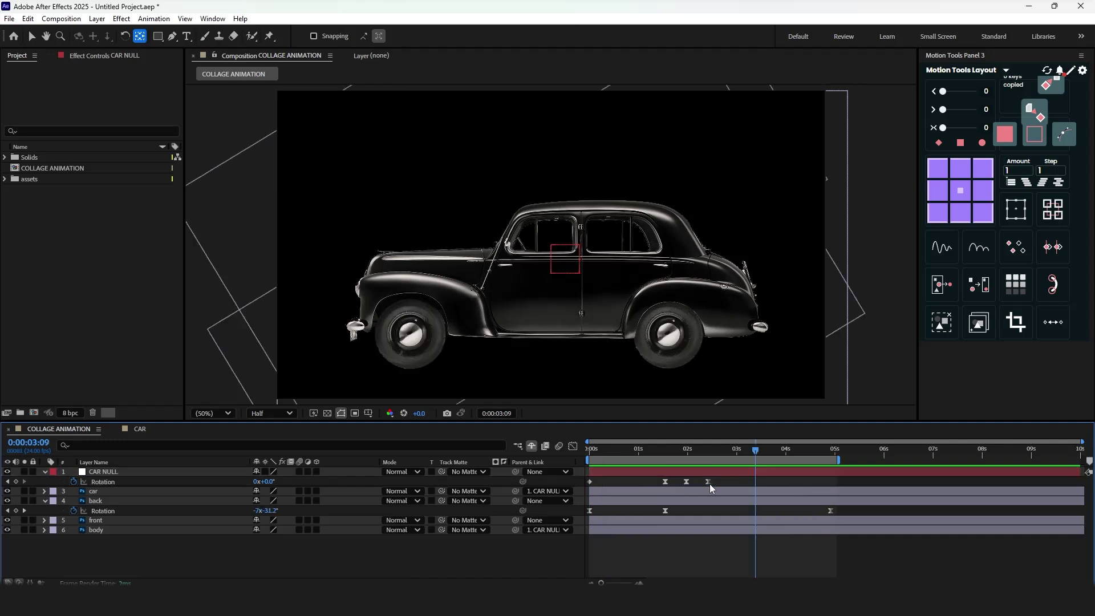
{"action": "left_click_drag", "start_coordinate": [709, 483], "coordinate": [737, 484]}
{"action": "left_click_drag", "start_coordinate": [737, 485], "coordinate": [764, 484]}
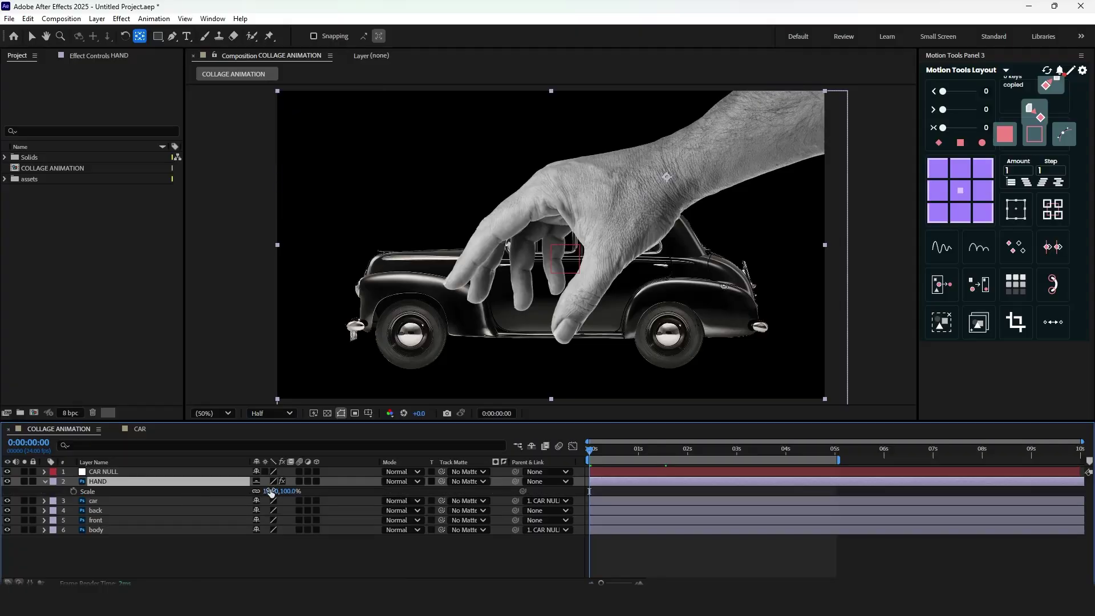
Scale the HAND layer down to about 75% and position its fingertips on the car roof.
{"action": "left_click_drag", "start_coordinate": [272, 492], "coordinate": [231, 491]}
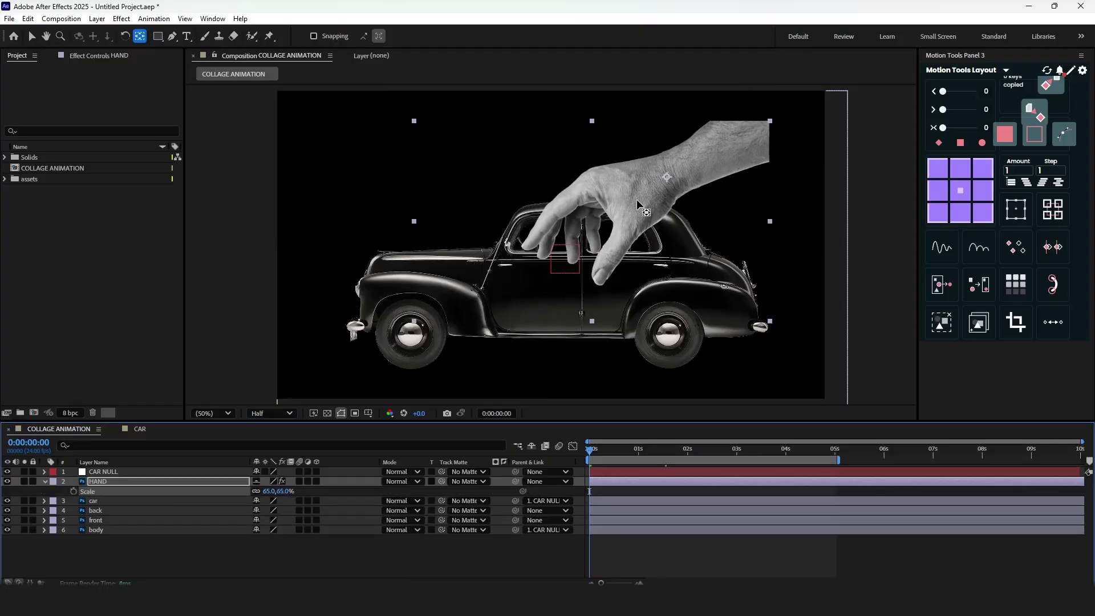
{"action": "key", "text": "v"}
{"action": "left_click_drag", "start_coordinate": [639, 202], "coordinate": [677, 138]}
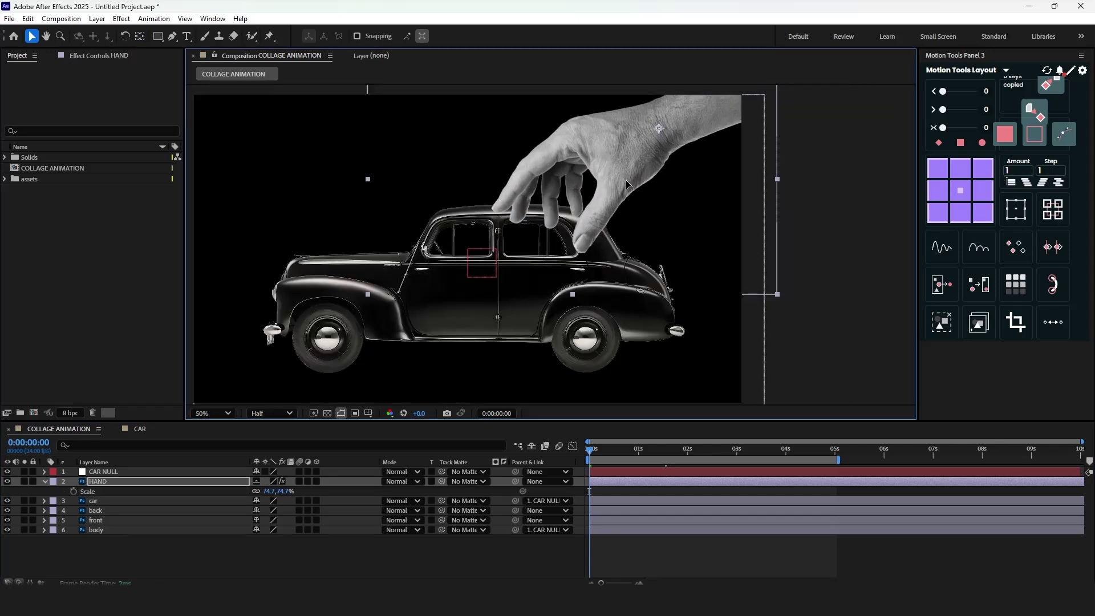
{"action": "left_click_drag", "start_coordinate": [625, 180], "coordinate": [608, 174]}
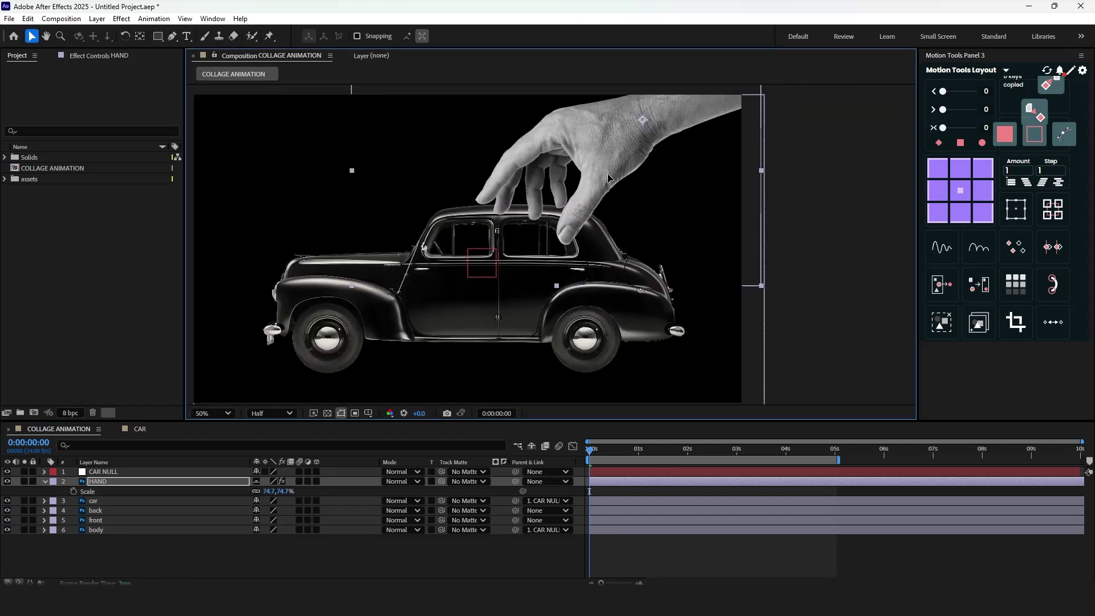
{"action": "left_click", "coordinate": [104, 484]}
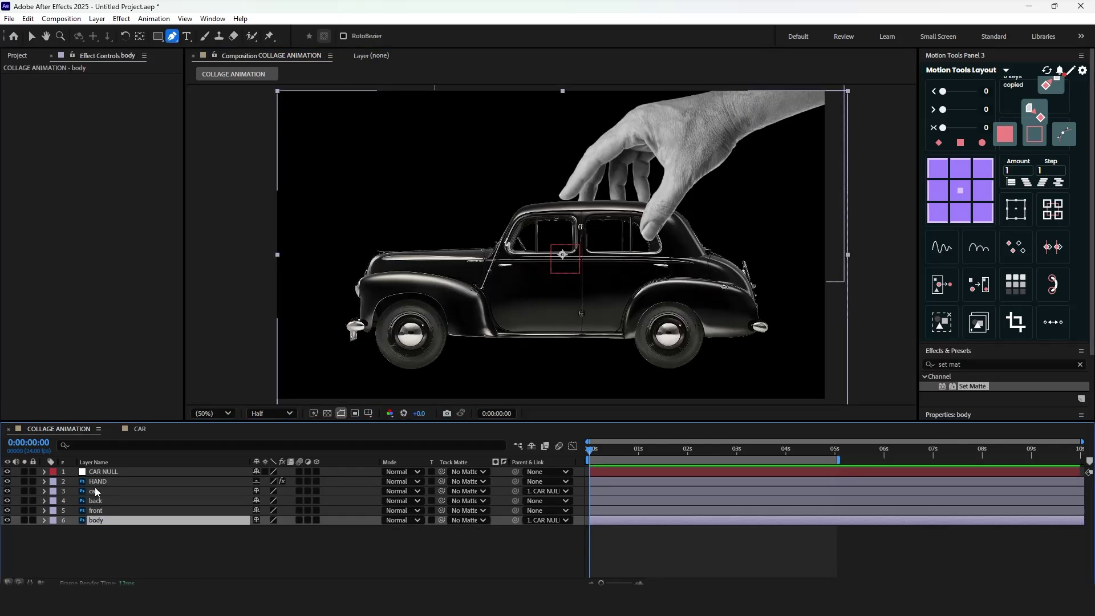
Pre-compose the car, back, front and body layers into 'CAR', moving all attributes.
{"action": "left_click", "coordinate": [97, 490], "text": "shift"}
{"action": "right_click", "coordinate": [101, 490]}
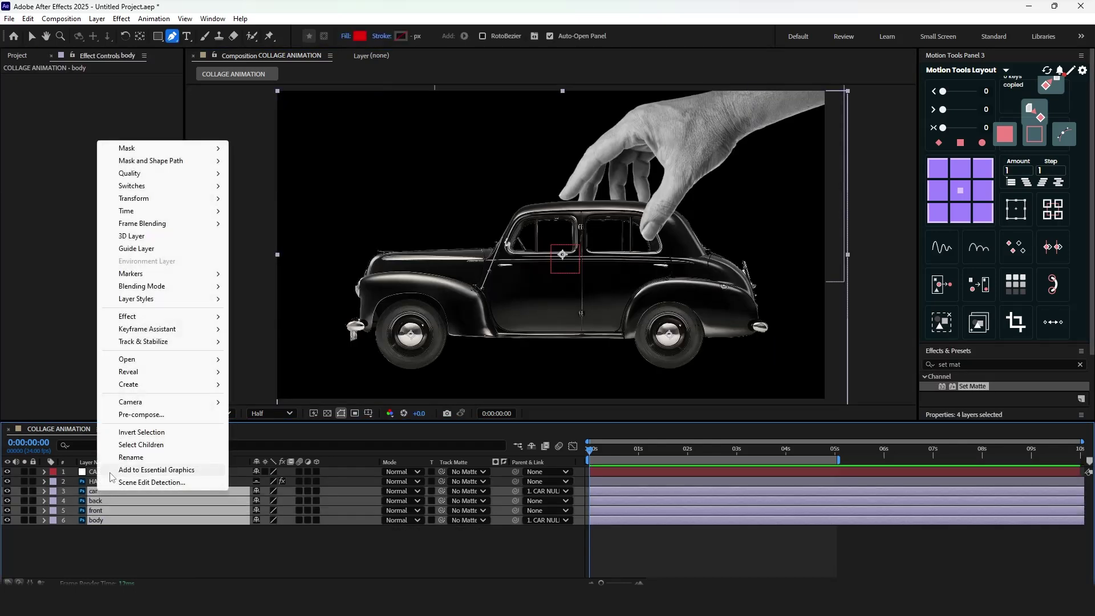
{"action": "left_click", "coordinate": [145, 415]}
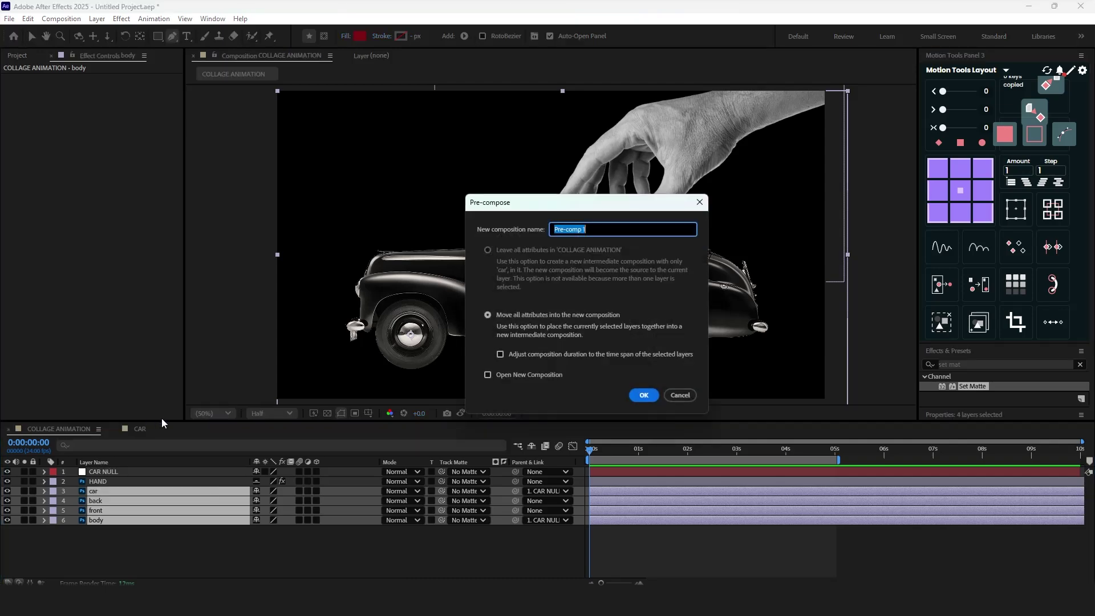
{"action": "type", "text": "CAR"}
{"action": "key", "text": "Return"}
{"action": "scroll", "coordinate": [590, 266], "scroll_direction": "up", "scroll_amount": 6}
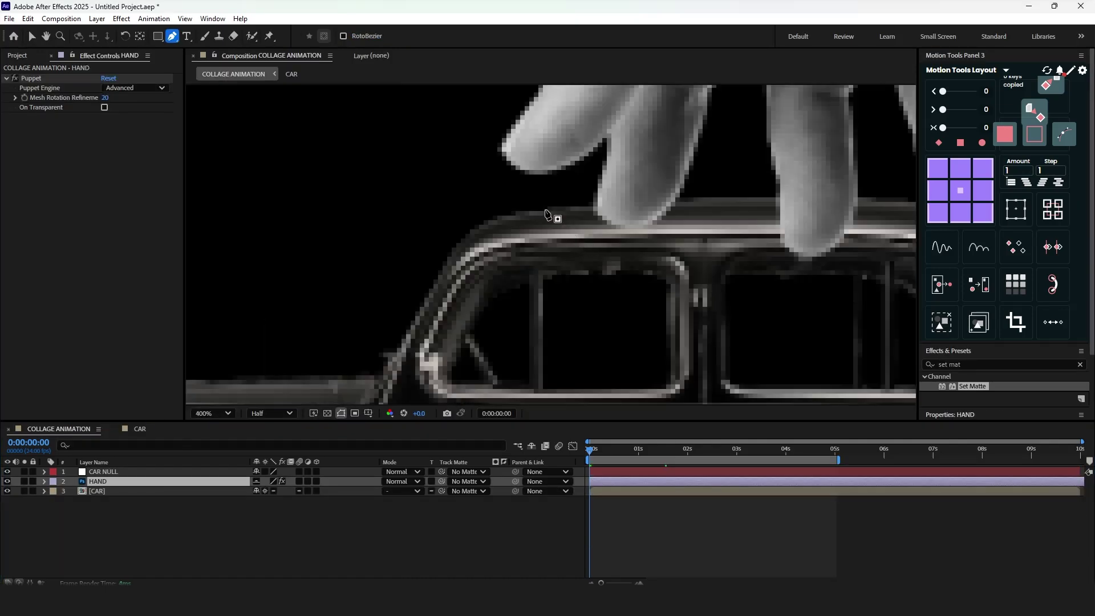
Draw a closed mask on the HAND layer tracing the car's roof edge.
{"action": "left_click_drag", "start_coordinate": [780, 203], "coordinate": [618, 213]}
{"action": "key", "text": "space"}
{"action": "left_click_drag", "start_coordinate": [700, 220], "coordinate": [677, 254]}
{"action": "left_click", "coordinate": [618, 276]}
{"action": "left_click", "coordinate": [533, 268]}
{"action": "left_click", "coordinate": [340, 241]}
{"action": "left_click", "coordinate": [320, 213]}
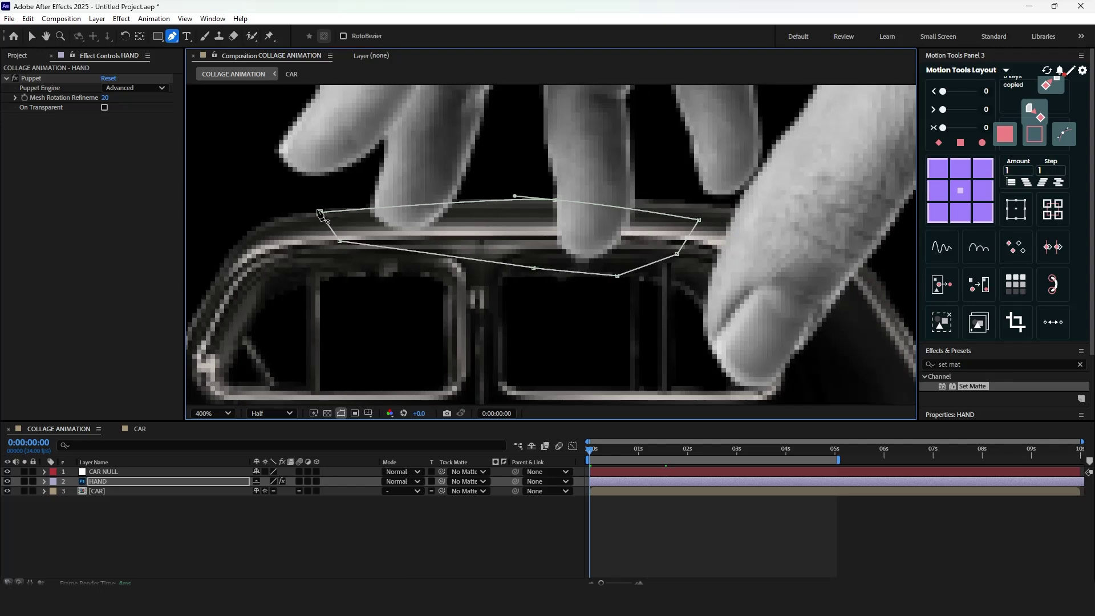
Invert the HAND mask so the fingertips tuck behind the roof, and fit the composition in view.
{"action": "left_click", "coordinate": [45, 482]}
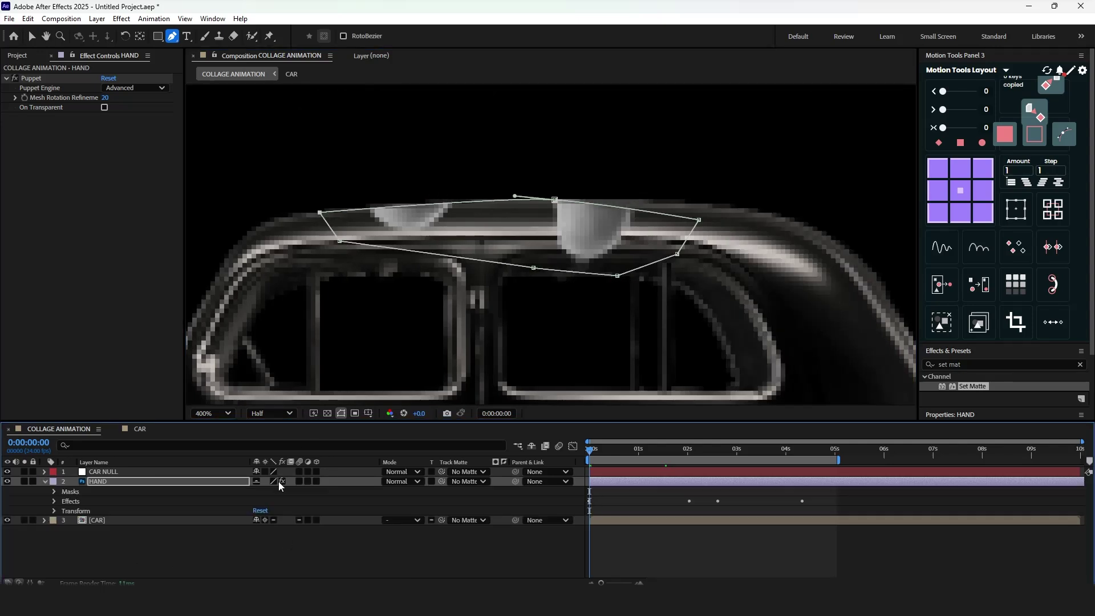
{"action": "left_click", "coordinate": [54, 491]}
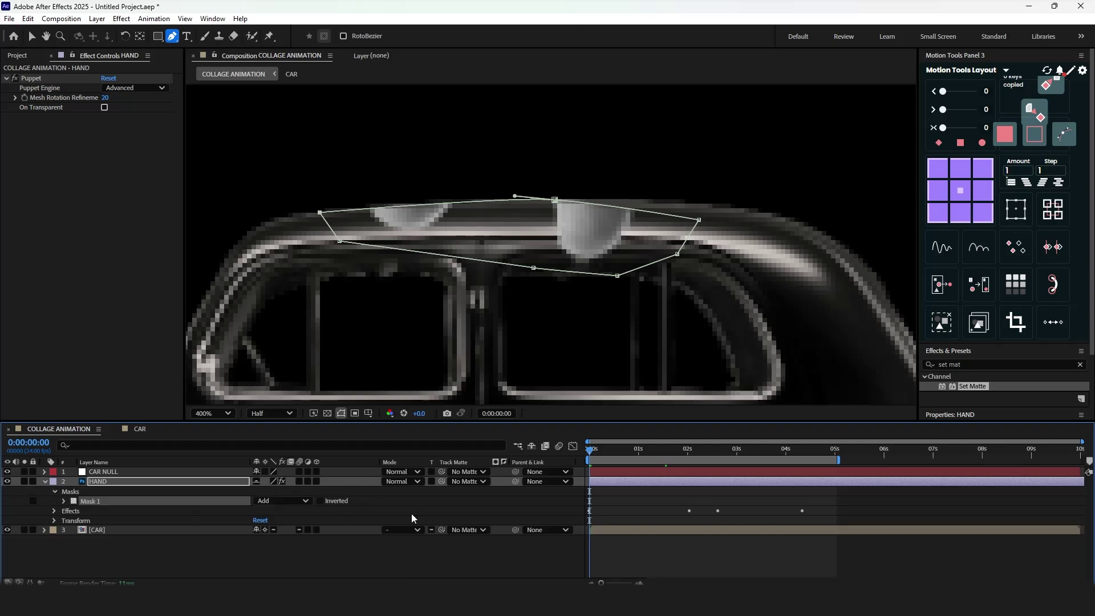
{"action": "left_click", "coordinate": [320, 501]}
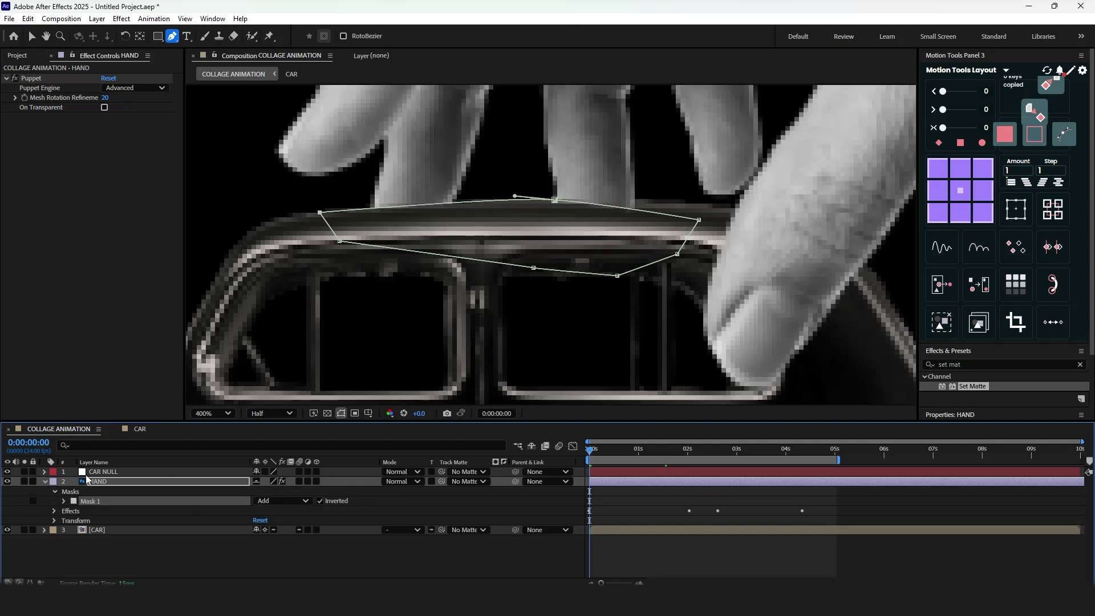
{"action": "left_click", "coordinate": [45, 482]}
{"action": "left_click", "coordinate": [204, 413]}
{"action": "left_click", "coordinate": [223, 187]}
{"action": "key", "text": "shift+slash"}
Reveal the hand's puppet pin keyframes and select them all.
{"action": "key", "text": "v"}
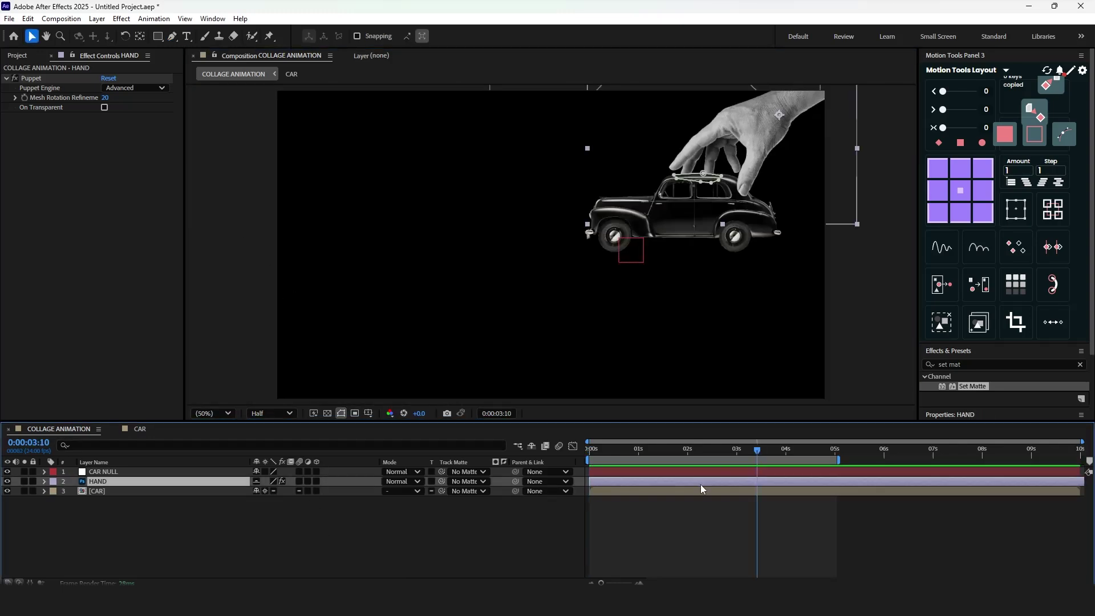
{"action": "key", "text": "u"}
{"action": "left_click_drag", "start_coordinate": [856, 567], "coordinate": [515, 506]}
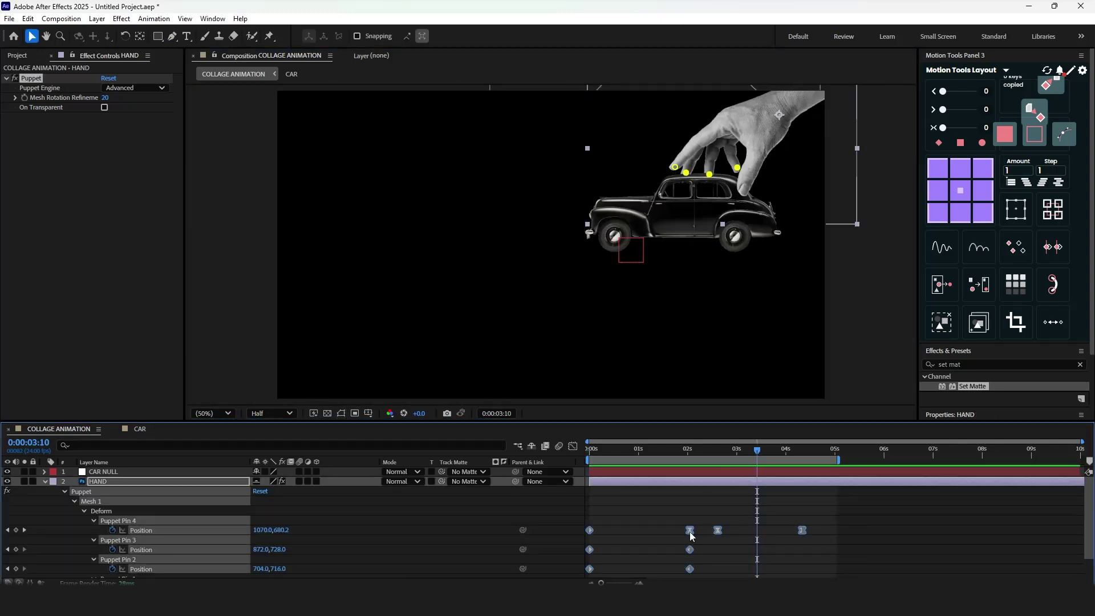
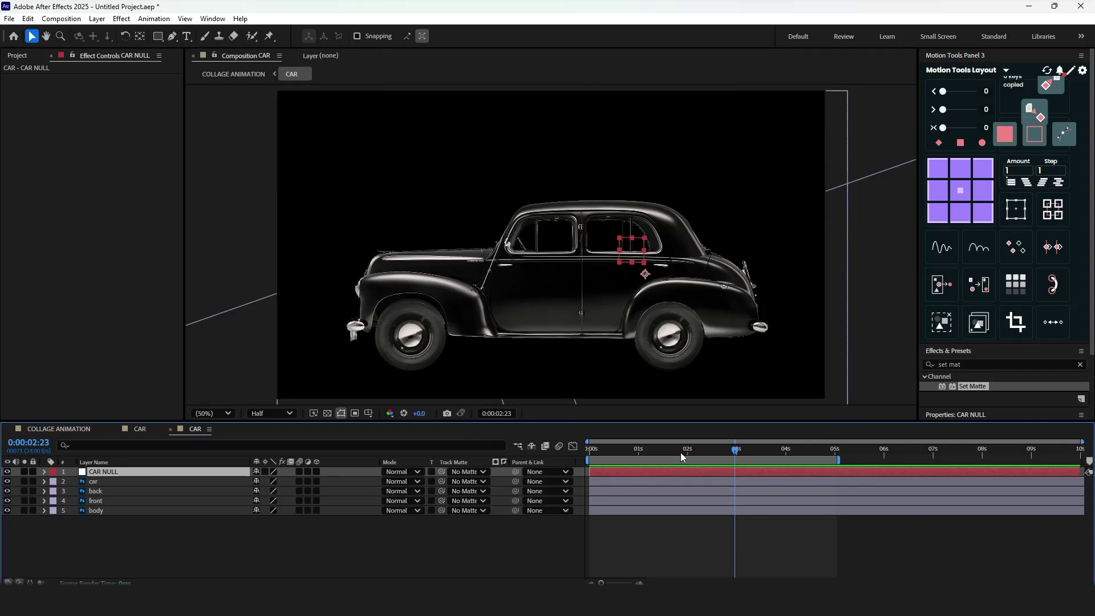
Parent the car and body layers to CAR NULL and preview the animation around 1:04.
{"action": "left_click_drag", "start_coordinate": [676, 453], "coordinate": [646, 455]}
{"action": "left_click", "coordinate": [105, 483]}
{"action": "left_click", "coordinate": [139, 512], "text": "ctrl"}
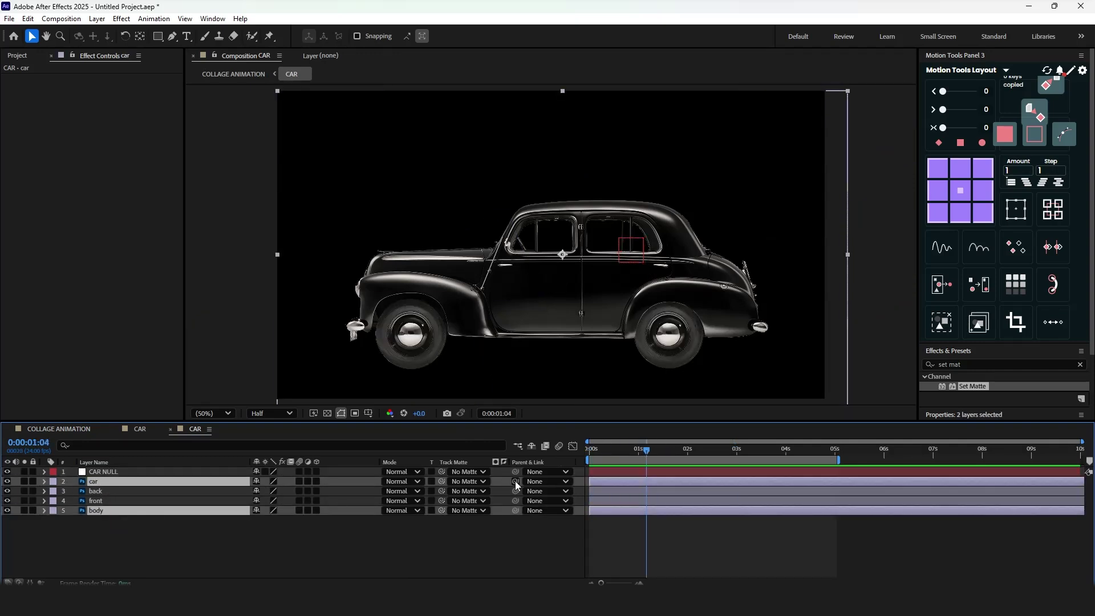
{"action": "left_click_drag", "start_coordinate": [515, 481], "coordinate": [177, 471]}
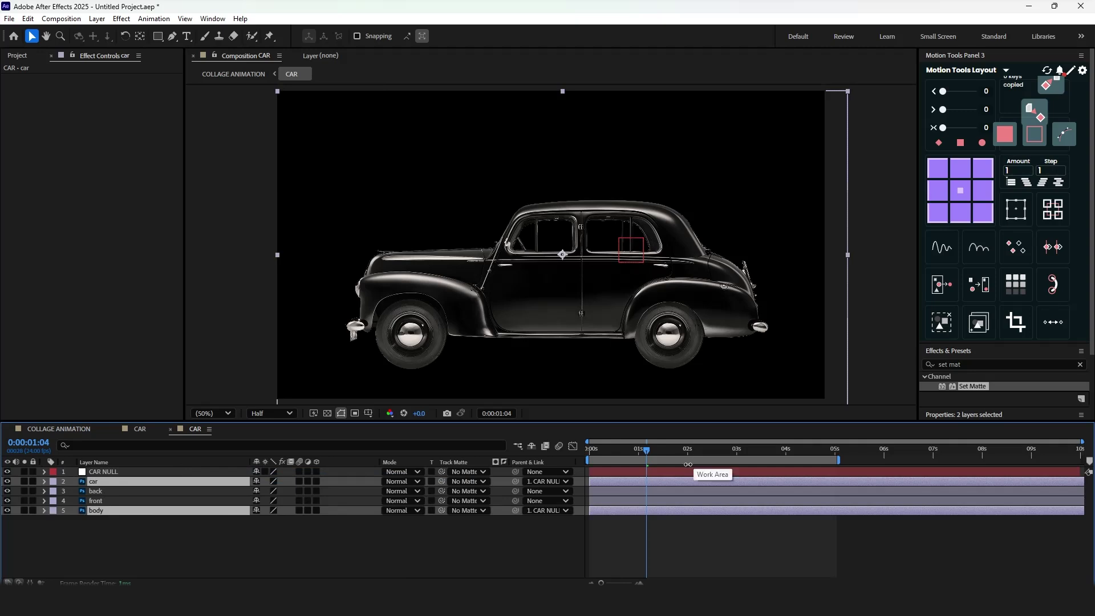
{"action": "key", "text": "space"}
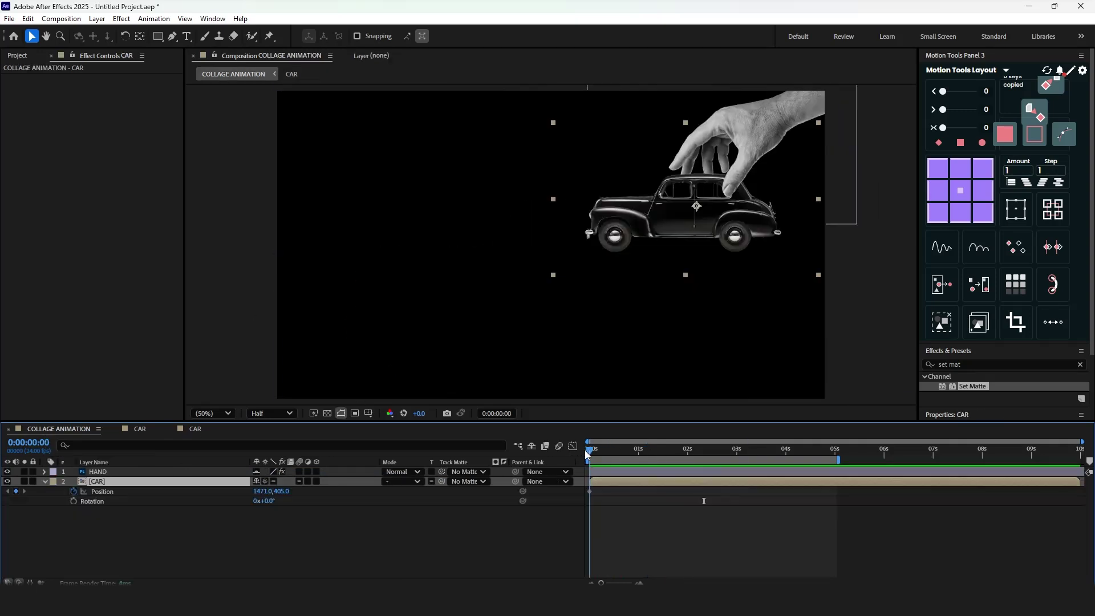
{"action": "left_click_drag", "start_coordinate": [588, 453], "coordinate": [645, 455]}
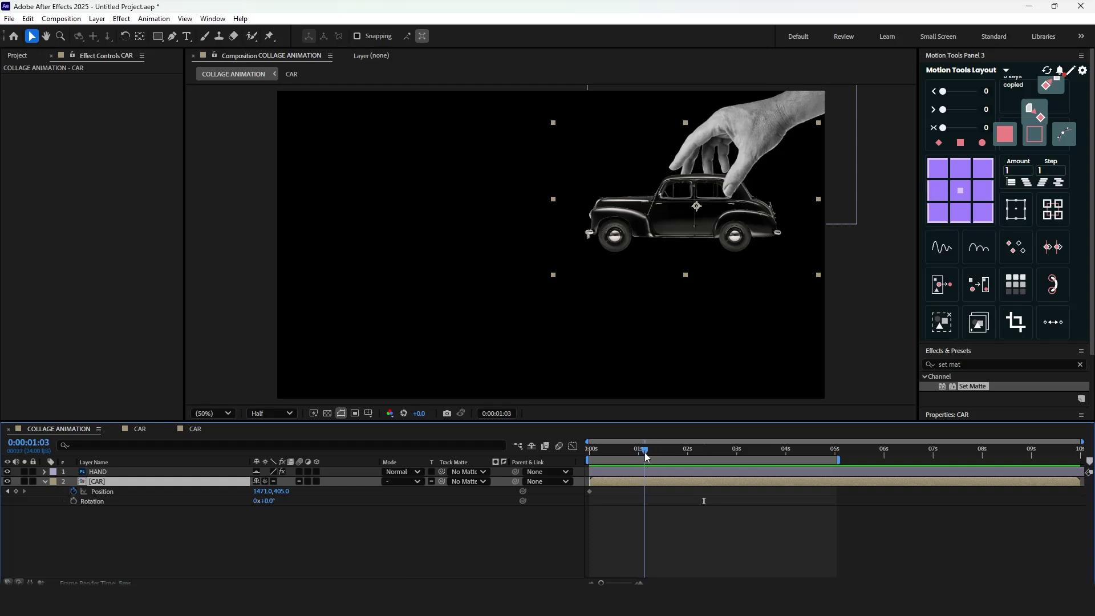
Keyframe the car's Position at 1:03 and 1:19, lowering it away from the hand, and preview.
{"action": "left_click", "coordinate": [15, 492]}
{"action": "left_click_drag", "start_coordinate": [649, 453], "coordinate": [658, 448]}
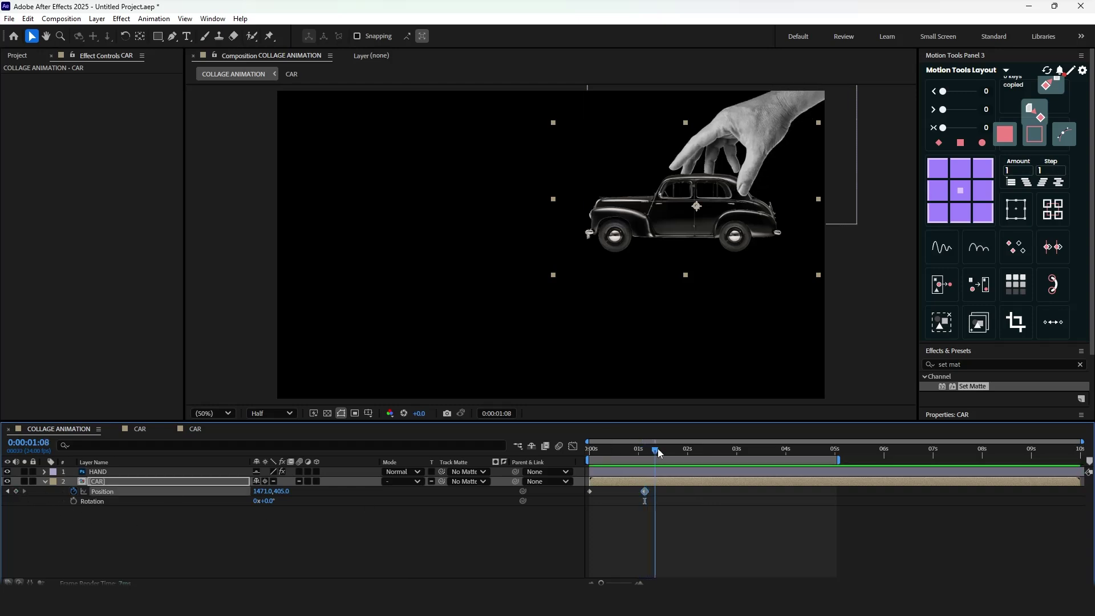
{"action": "left_click_drag", "start_coordinate": [698, 208], "coordinate": [696, 286]}
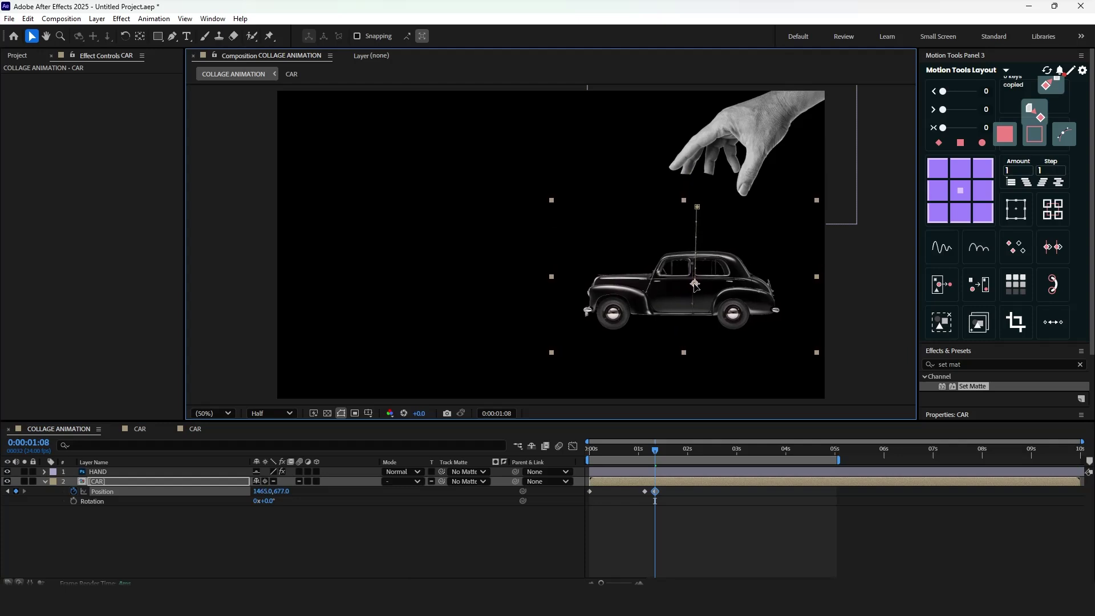
{"action": "left_click_drag", "start_coordinate": [656, 450], "coordinate": [677, 453]}
{"action": "left_click_drag", "start_coordinate": [655, 492], "coordinate": [676, 491]}
{"action": "left_click", "coordinate": [638, 450]}
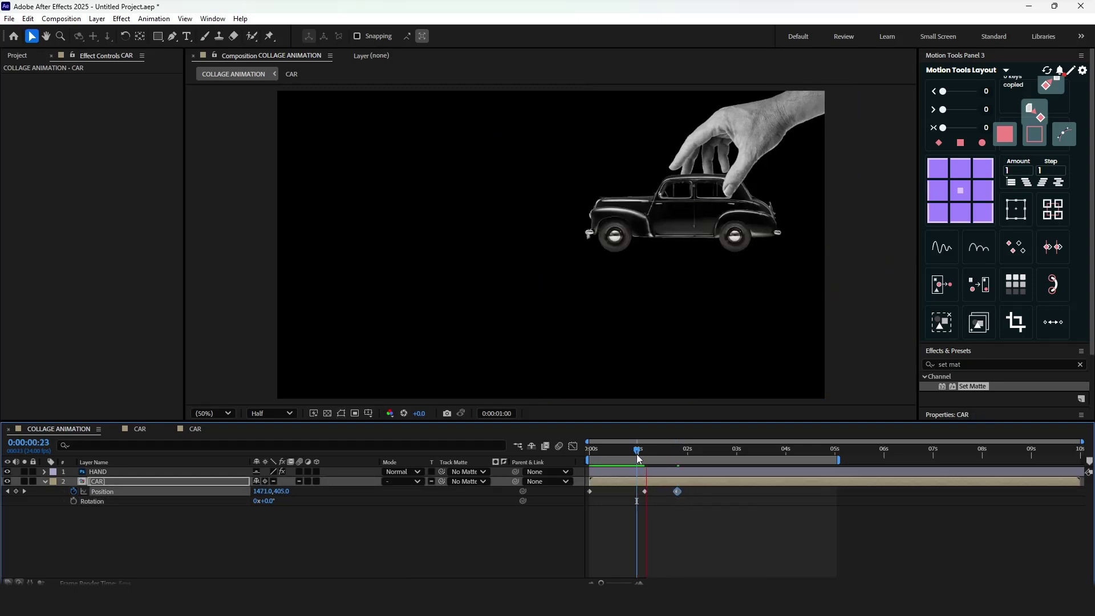
{"action": "key", "text": "space"}
{"action": "left_click_drag", "start_coordinate": [652, 453], "coordinate": [638, 490]}
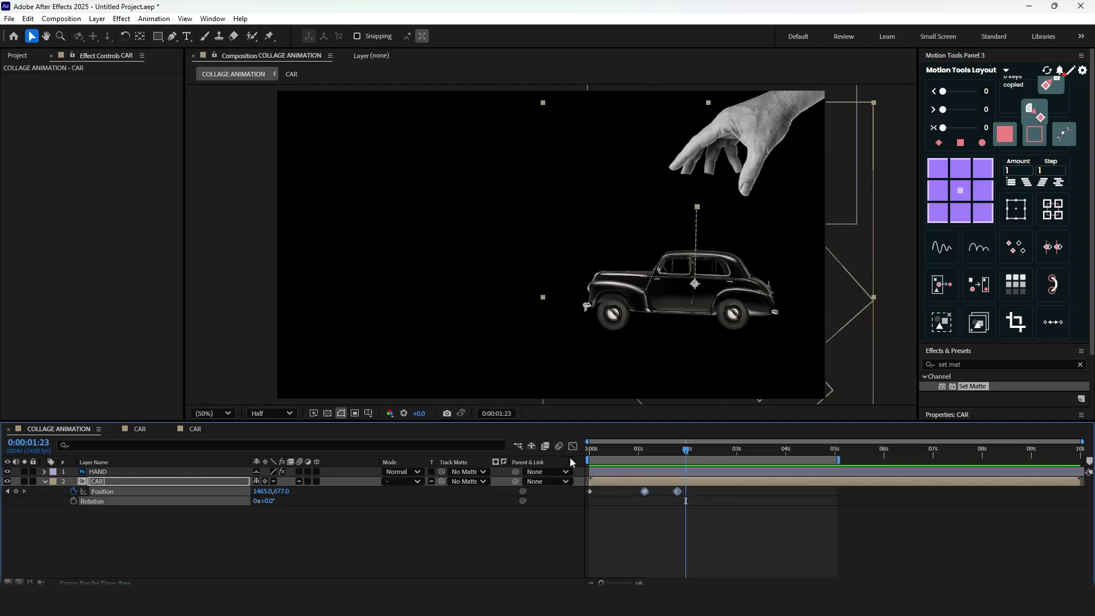
Easy-ease both car keyframes and sharpen the speed curve into a peak (100 and 13).
{"action": "key", "text": "F9"}
{"action": "left_click", "coordinate": [573, 446]}
{"action": "left_click", "coordinate": [713, 527]}
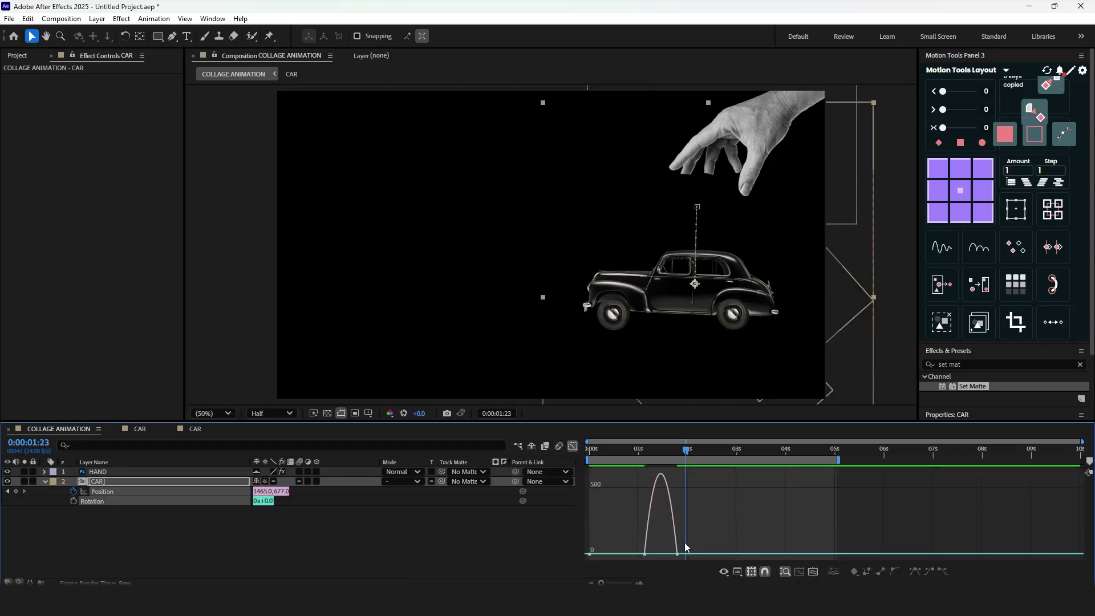
{"action": "left_click", "coordinate": [646, 554]}
{"action": "left_click_drag", "start_coordinate": [943, 91], "coordinate": [972, 93]}
{"action": "left_click_drag", "start_coordinate": [943, 110], "coordinate": [994, 93]}
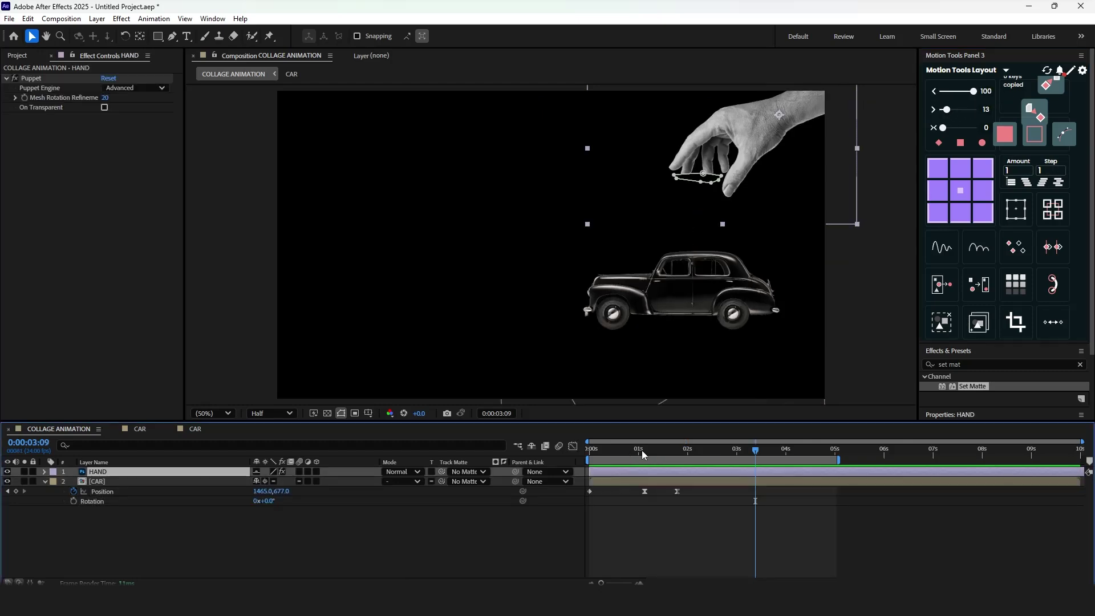
Add a HAND Mask 1 Path keyframe and place it at 1:03, matching the car's first keyframe.
{"action": "left_click_drag", "start_coordinate": [641, 450], "coordinate": [645, 453]}
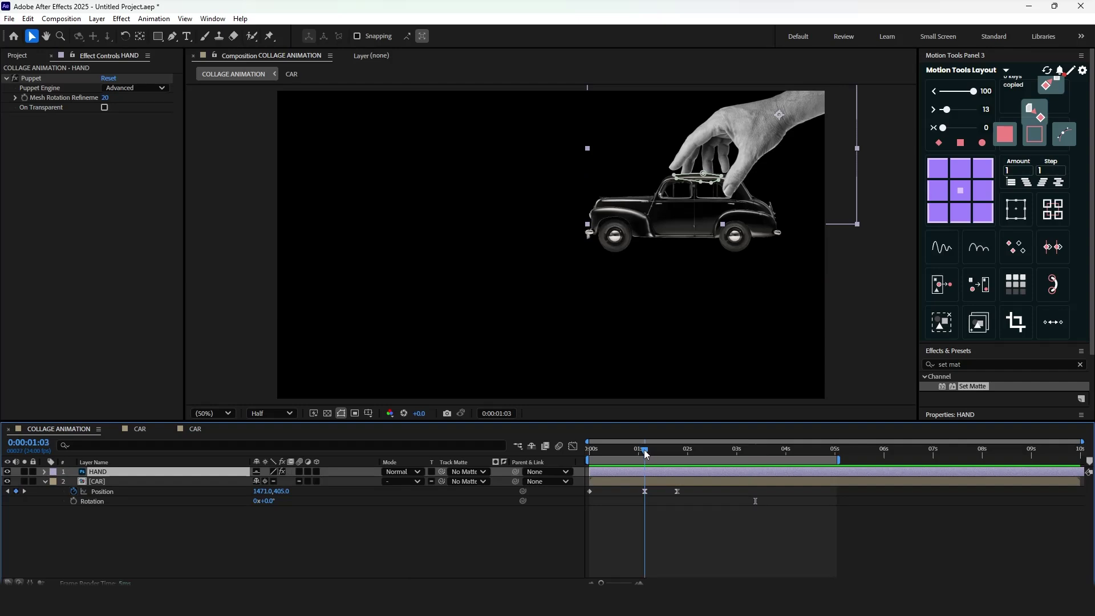
{"action": "left_click", "coordinate": [43, 472]}
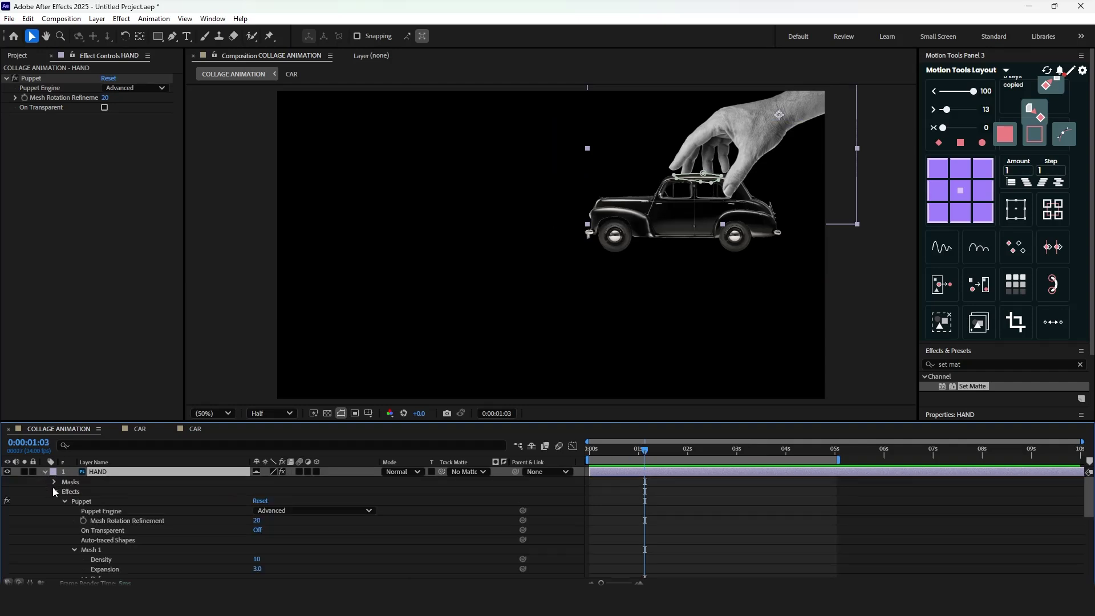
{"action": "left_click", "coordinate": [56, 492]}
{"action": "left_click", "coordinate": [54, 483]}
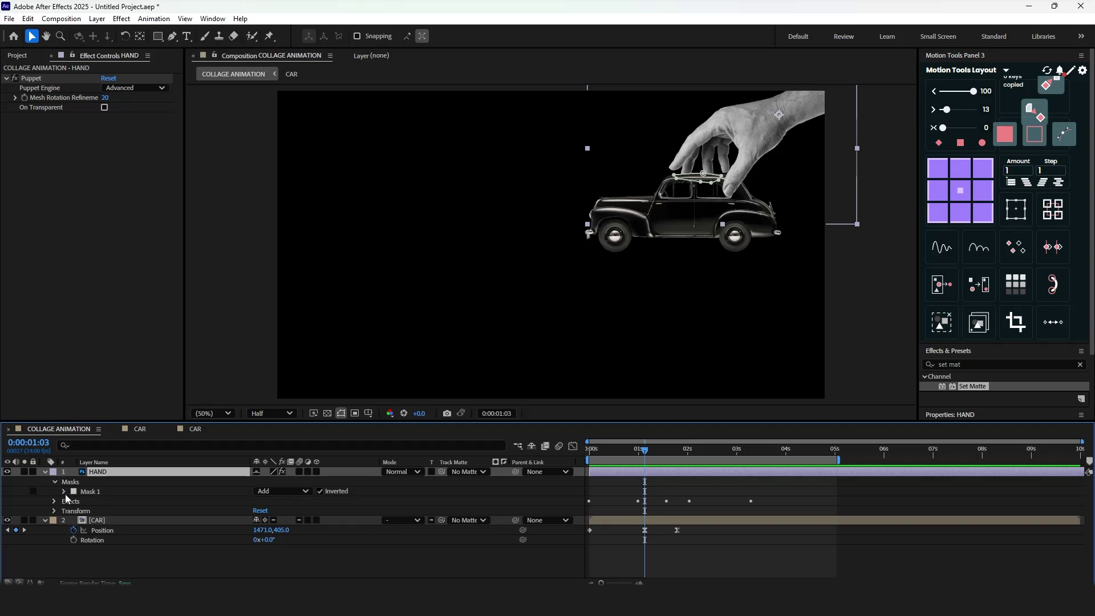
{"action": "left_click", "coordinate": [64, 491]}
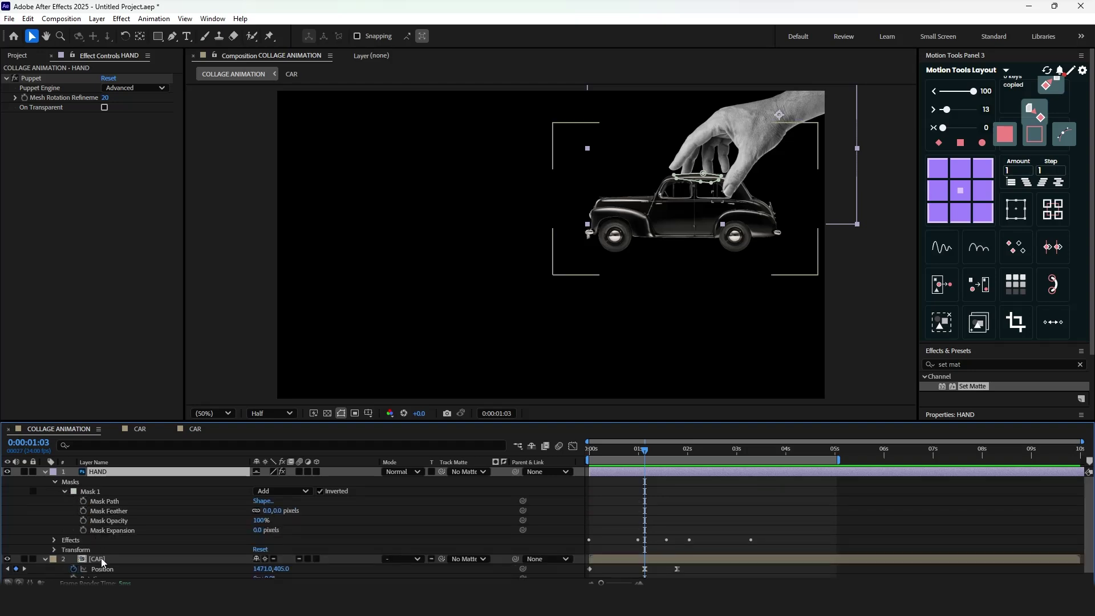
{"action": "left_click", "coordinate": [83, 501]}
{"action": "key", "text": "u"}
{"action": "key", "text": "j"}
{"action": "left_click_drag", "start_coordinate": [645, 492], "coordinate": [638, 492]}
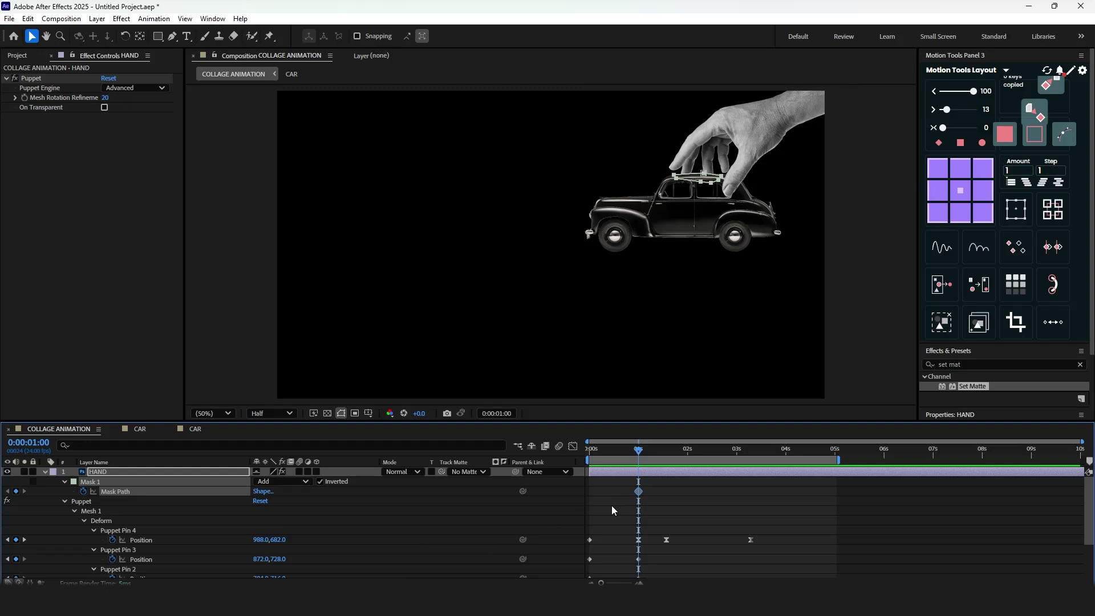
{"action": "left_click", "coordinate": [65, 501]}
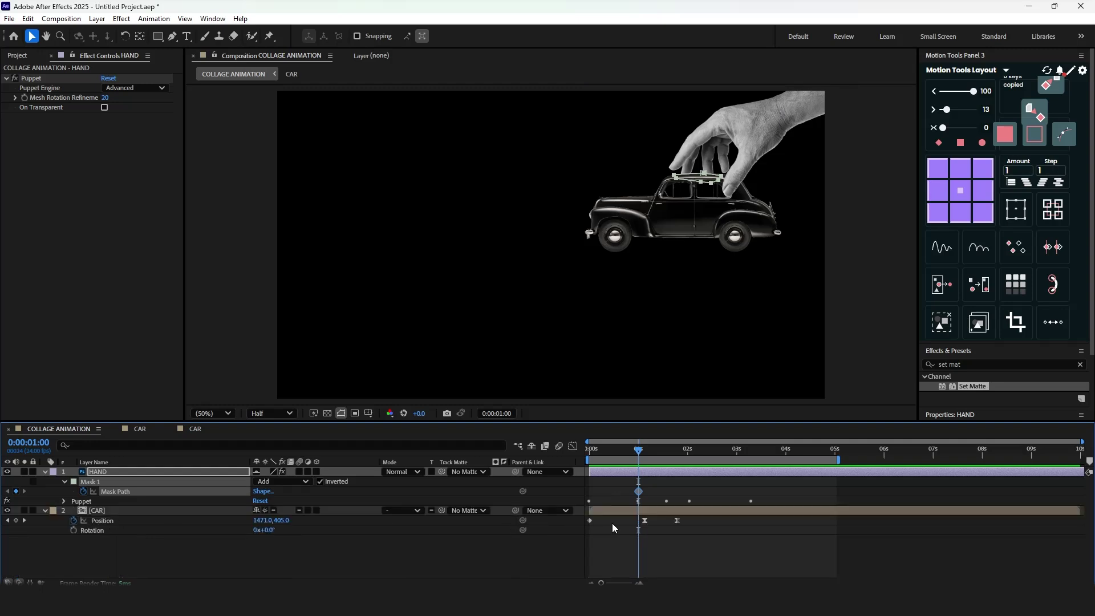
{"action": "left_click_drag", "start_coordinate": [640, 493], "coordinate": [643, 455]}
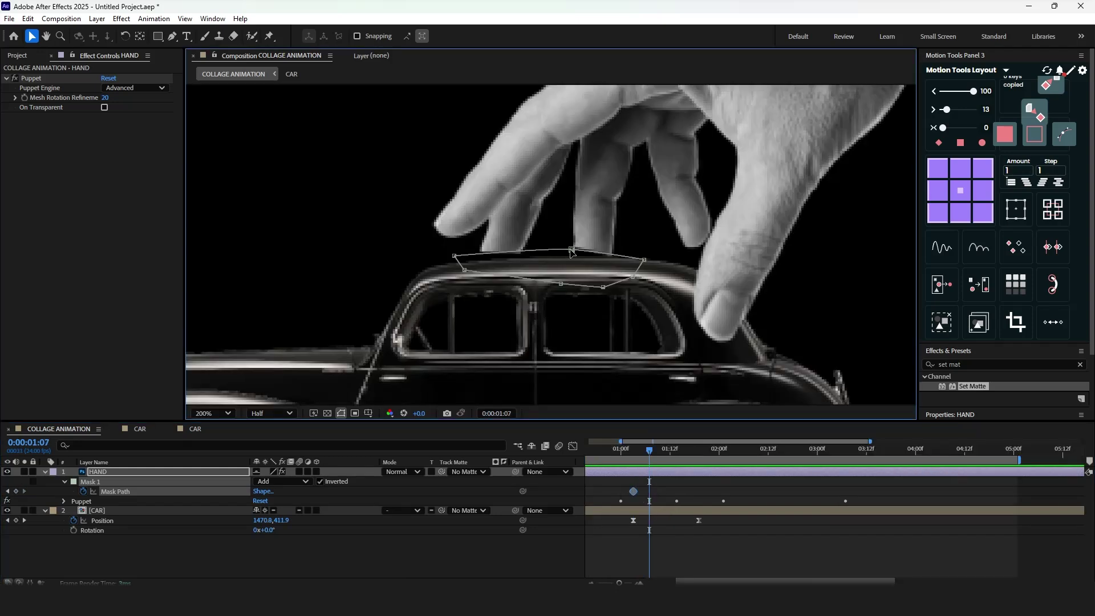
Drag the hand mask's top edge onto the car roof over the first frames of the drop.
{"action": "left_click_drag", "start_coordinate": [572, 252], "coordinate": [571, 260]}
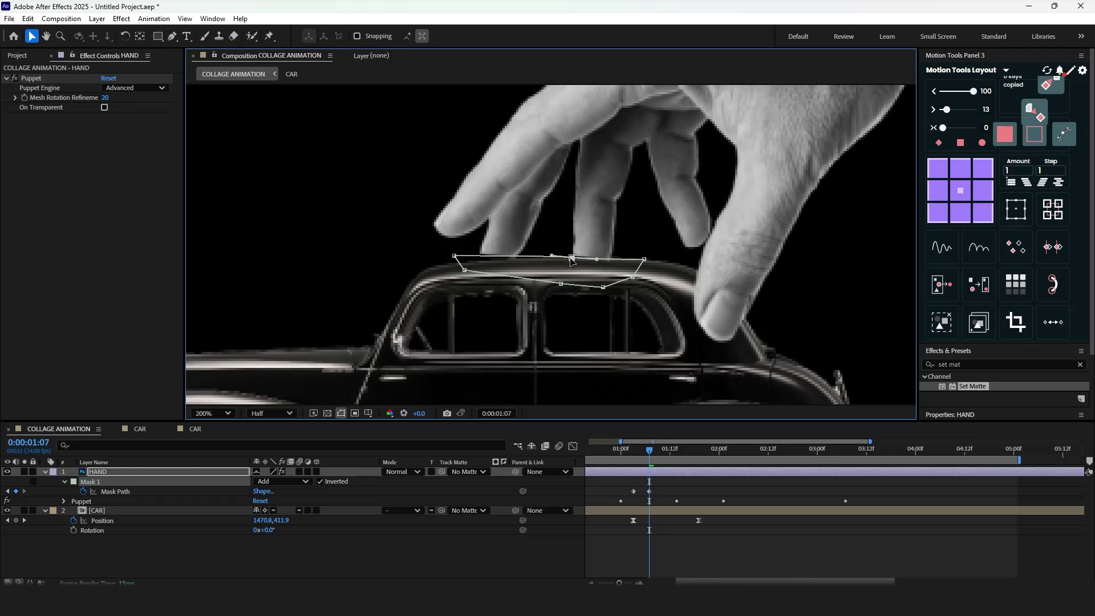
{"action": "left_click_drag", "start_coordinate": [455, 256], "coordinate": [462, 261]}
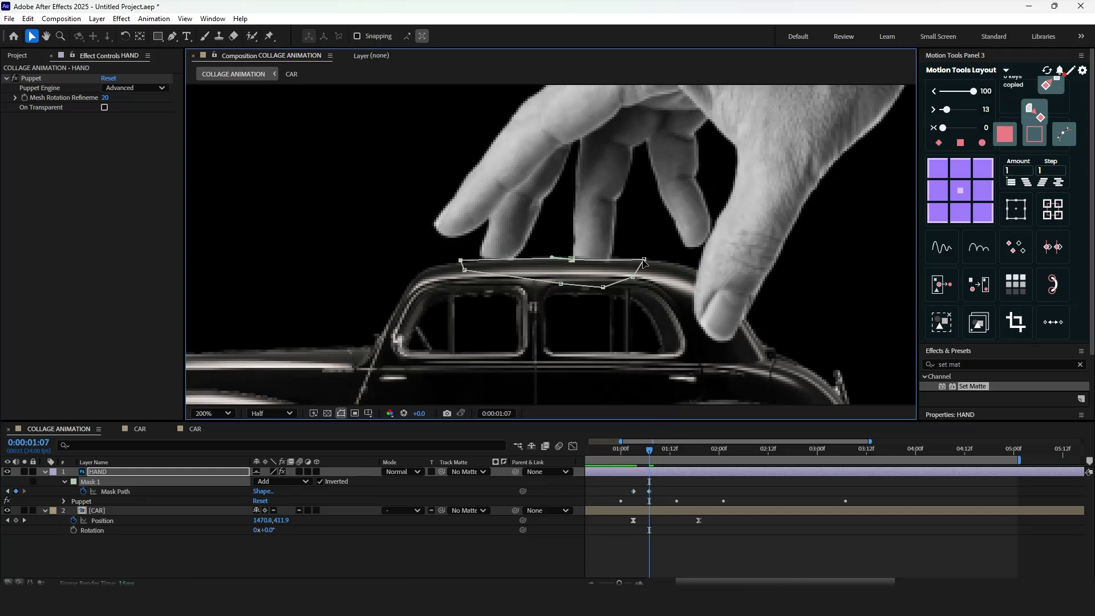
{"action": "left_click_drag", "start_coordinate": [651, 454], "coordinate": [659, 453]}
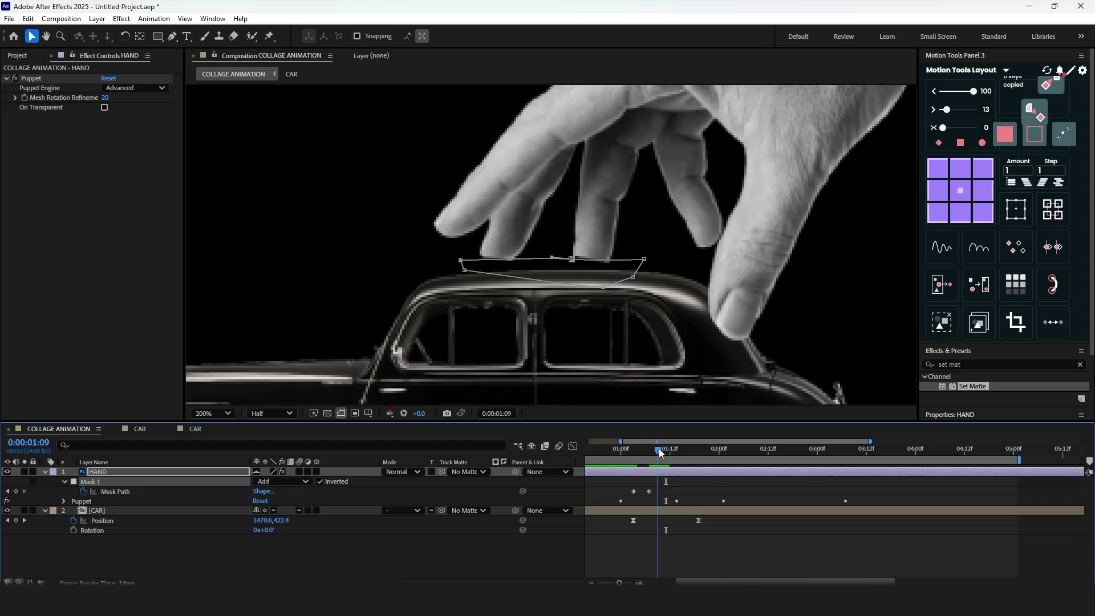
{"action": "left_click_drag", "start_coordinate": [574, 264], "coordinate": [574, 272]}
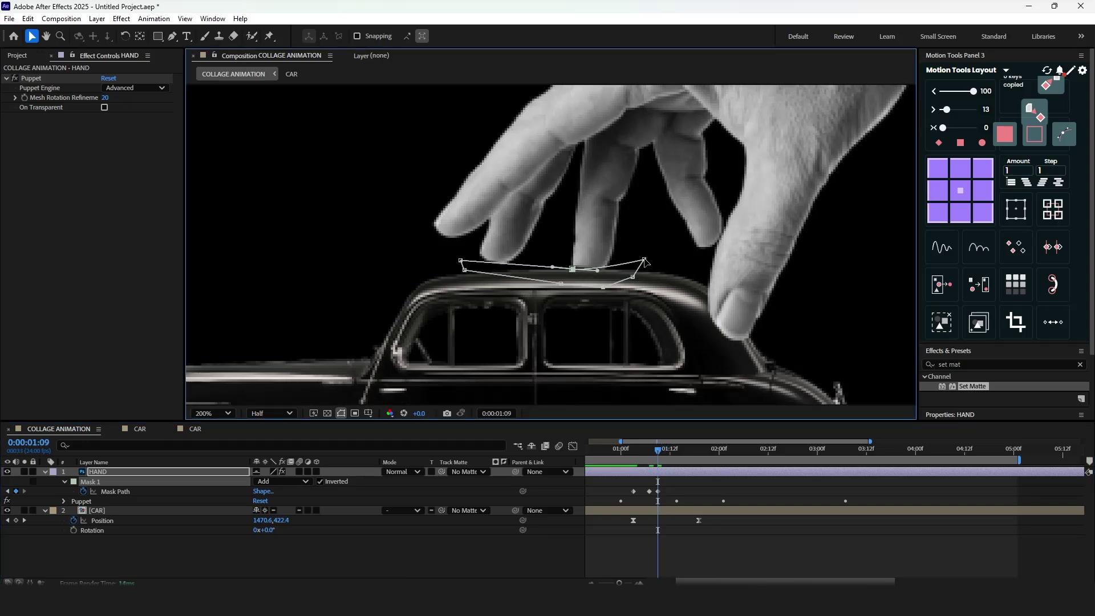
{"action": "left_click_drag", "start_coordinate": [645, 259], "coordinate": [636, 271]}
{"action": "mouse_move", "coordinate": [464, 272]}
{"action": "left_mouse_down"}
{"action": "mouse_move", "coordinate": [464, 289]}
{"action": "mouse_move", "coordinate": [462, 272]}
{"action": "left_mouse_up"}
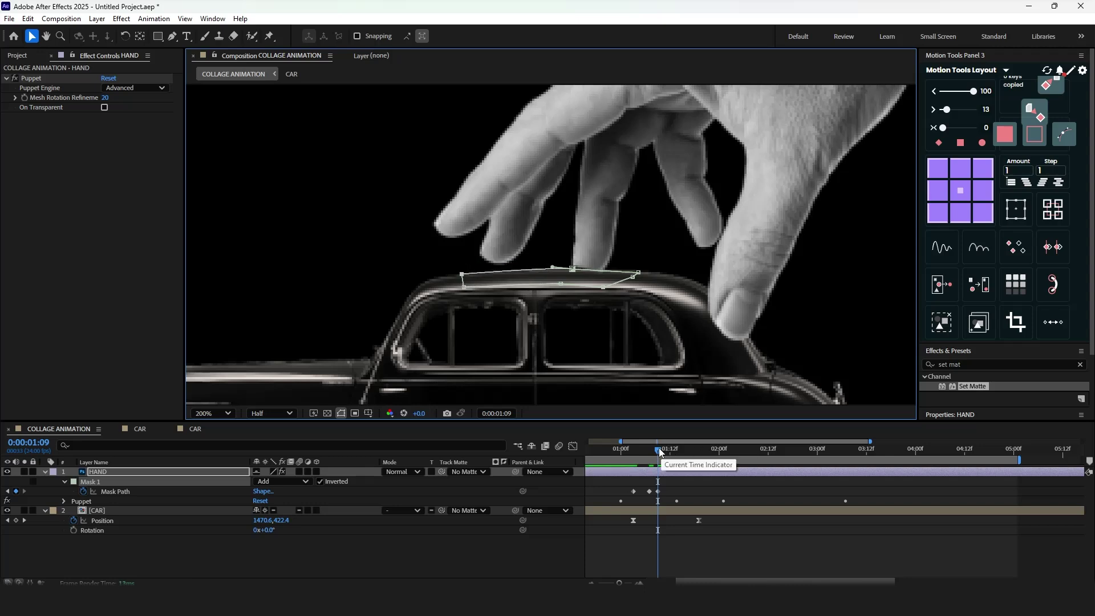
Keep the mask edge on the roof at 1:10 and 1:11, then fit the composition in view.
{"action": "left_click_drag", "start_coordinate": [660, 448], "coordinate": [666, 453]}
{"action": "left_click_drag", "start_coordinate": [573, 269], "coordinate": [571, 277]}
{"action": "mouse_move", "coordinate": [464, 288]}
{"action": "left_mouse_down"}
{"action": "mouse_move", "coordinate": [465, 298]}
{"action": "mouse_move", "coordinate": [464, 281]}
{"action": "left_mouse_up"}
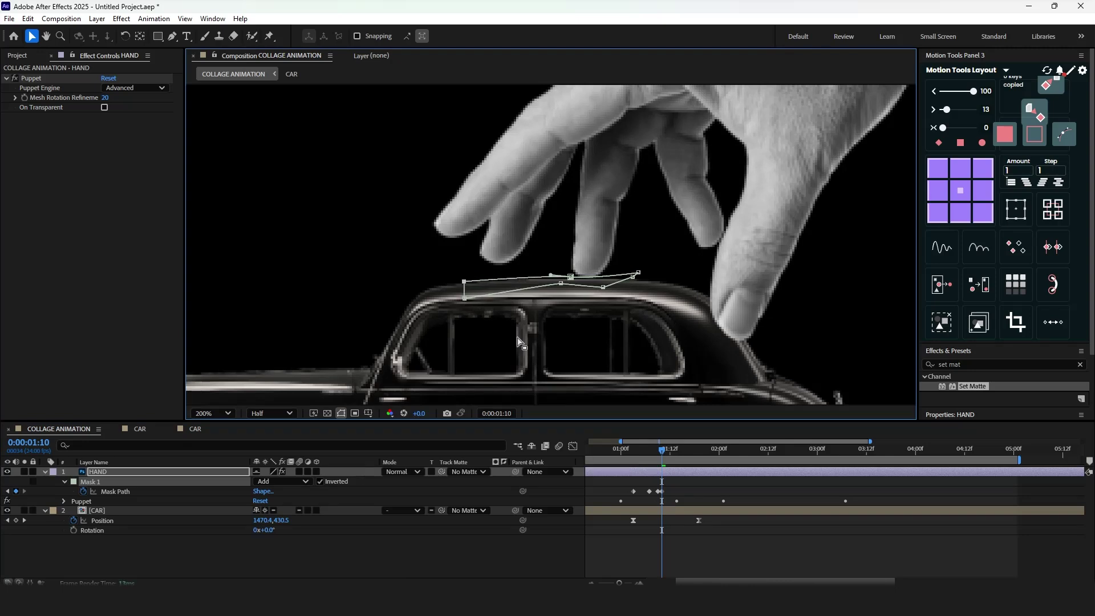
{"action": "key", "text": "Page_Down"}
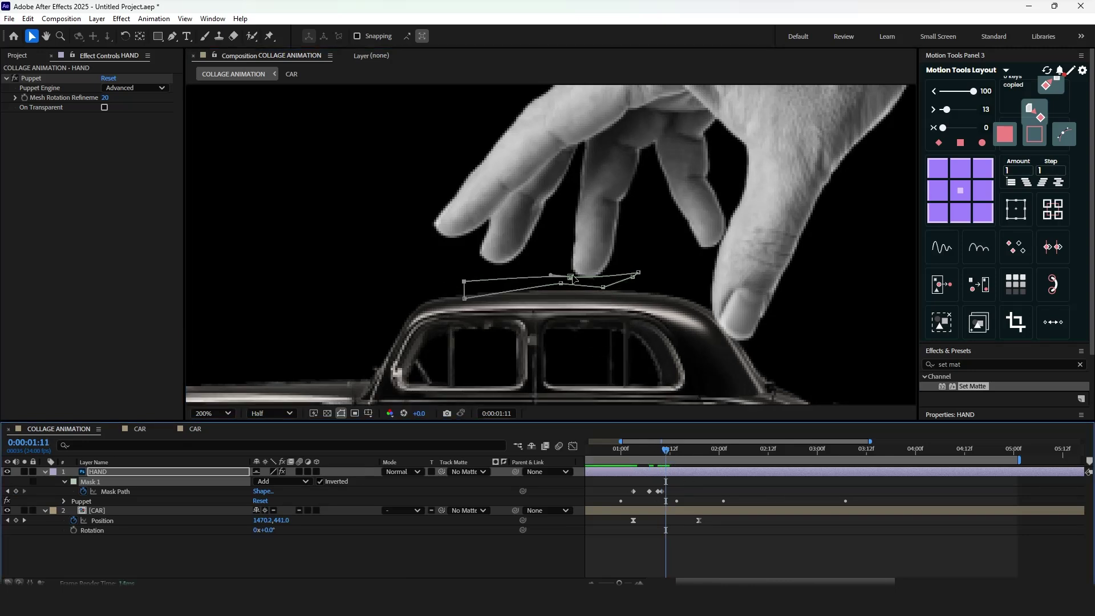
{"action": "left_click_drag", "start_coordinate": [574, 278], "coordinate": [577, 280]}
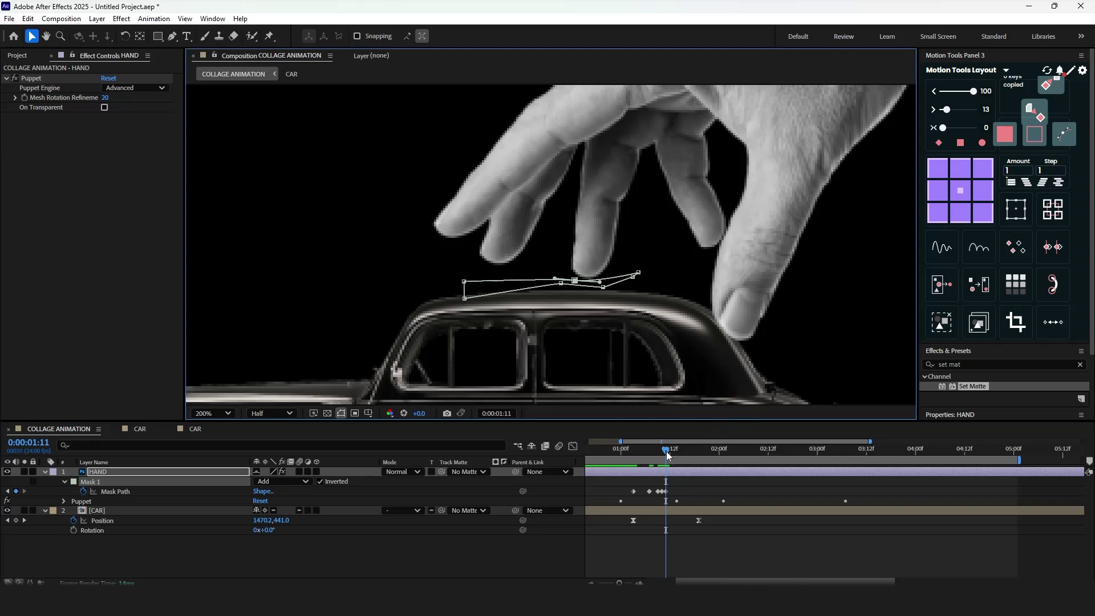
{"action": "left_click_drag", "start_coordinate": [669, 455], "coordinate": [679, 455]}
{"action": "left_click", "coordinate": [212, 413]}
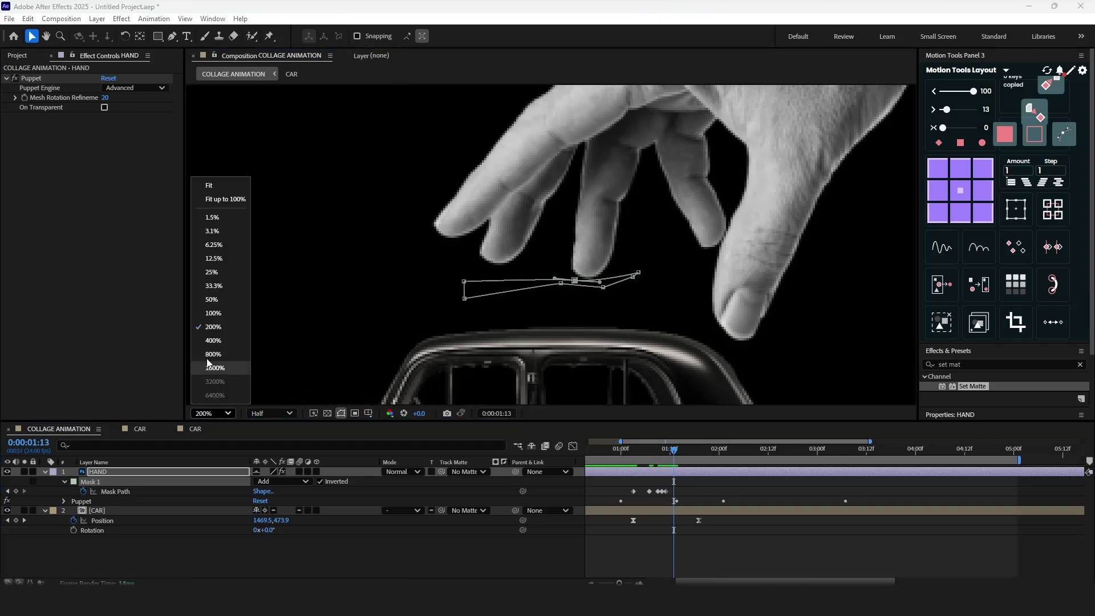
{"action": "left_click", "coordinate": [212, 185]}
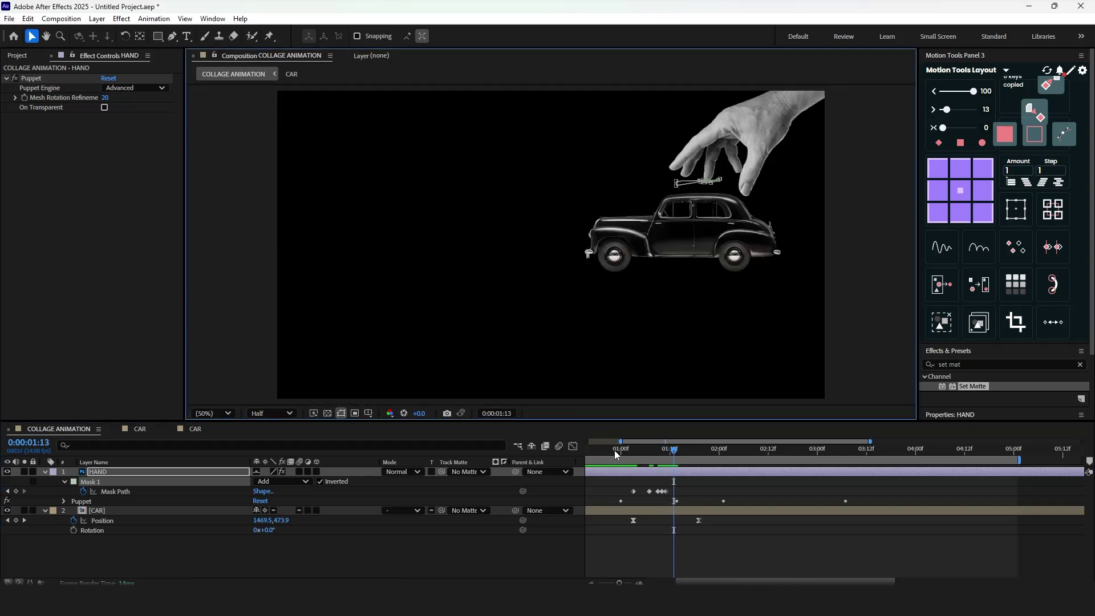
Preview the car drop from around 0:19 to check the hand mask tracking.
{"action": "left_click", "coordinate": [614, 450]}
{"action": "key", "text": "space"}
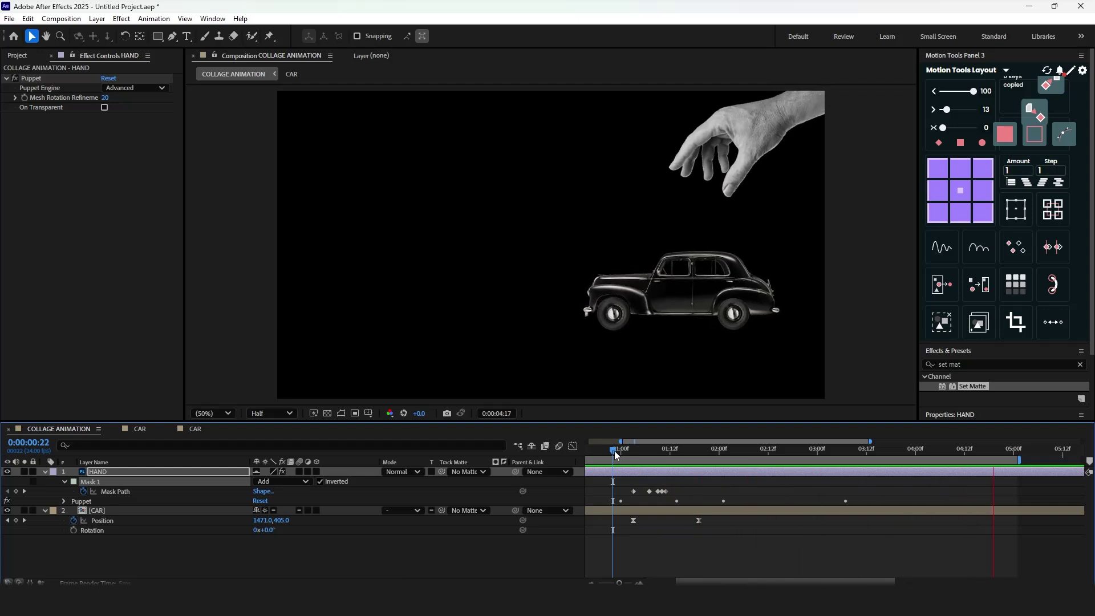
{"action": "left_click", "coordinate": [601, 454]}
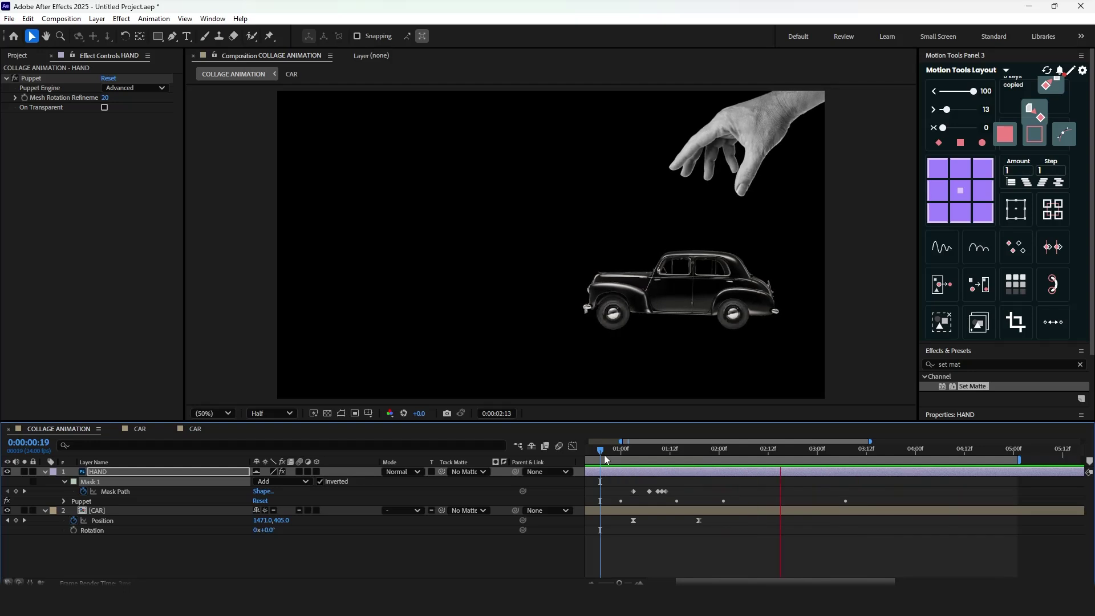
{"action": "key", "text": "space"}
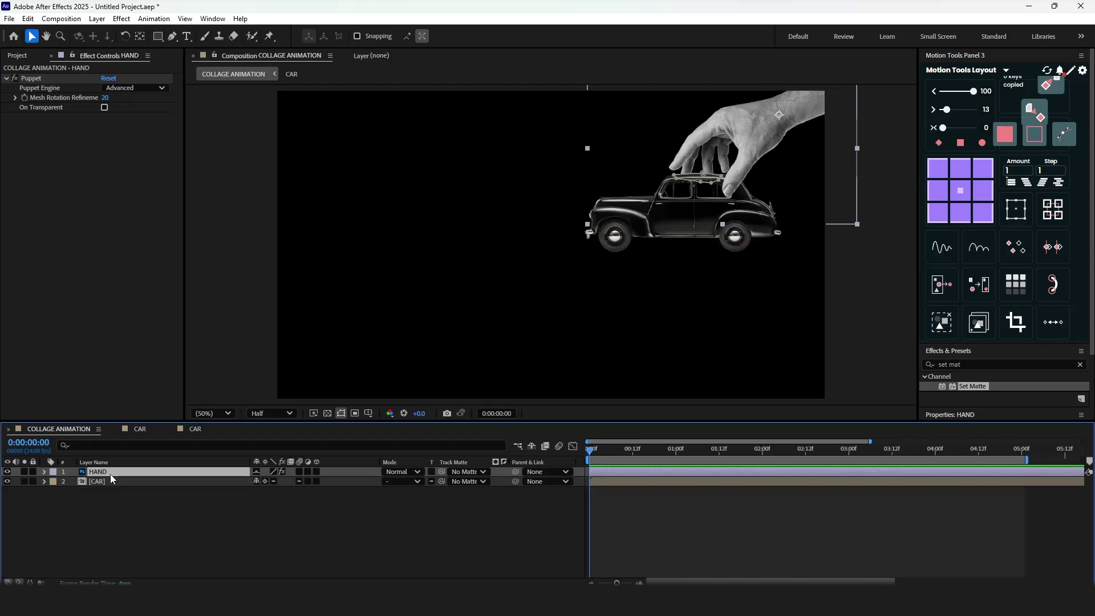
Add a null object (Null 2) and parent the HAND and CAR layers to it.
{"action": "right_click", "coordinate": [112, 501]}
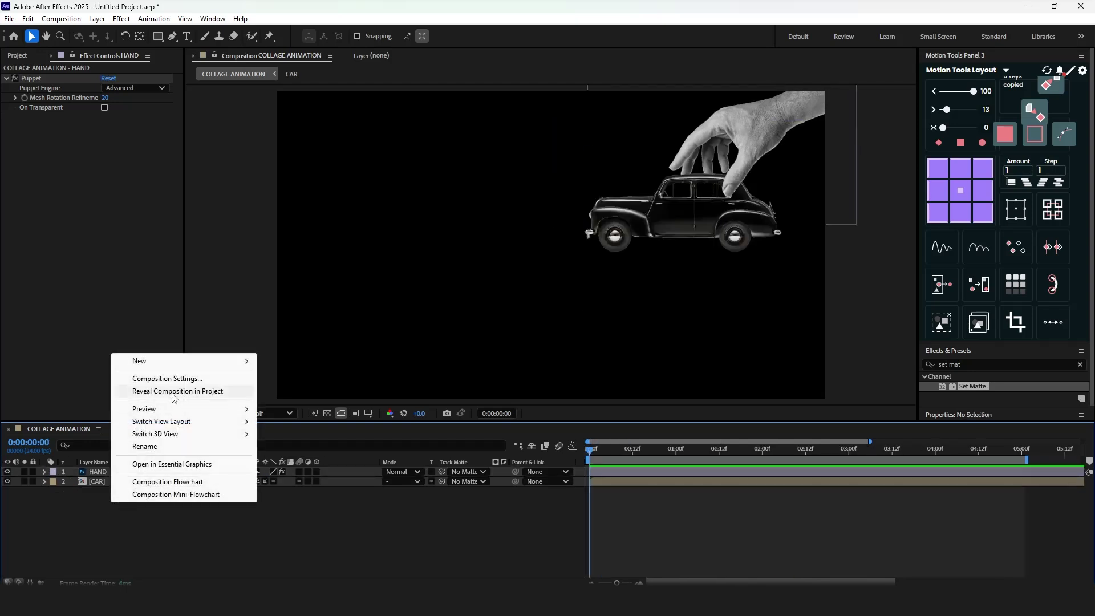
{"action": "mouse_move", "coordinate": [148, 364]}
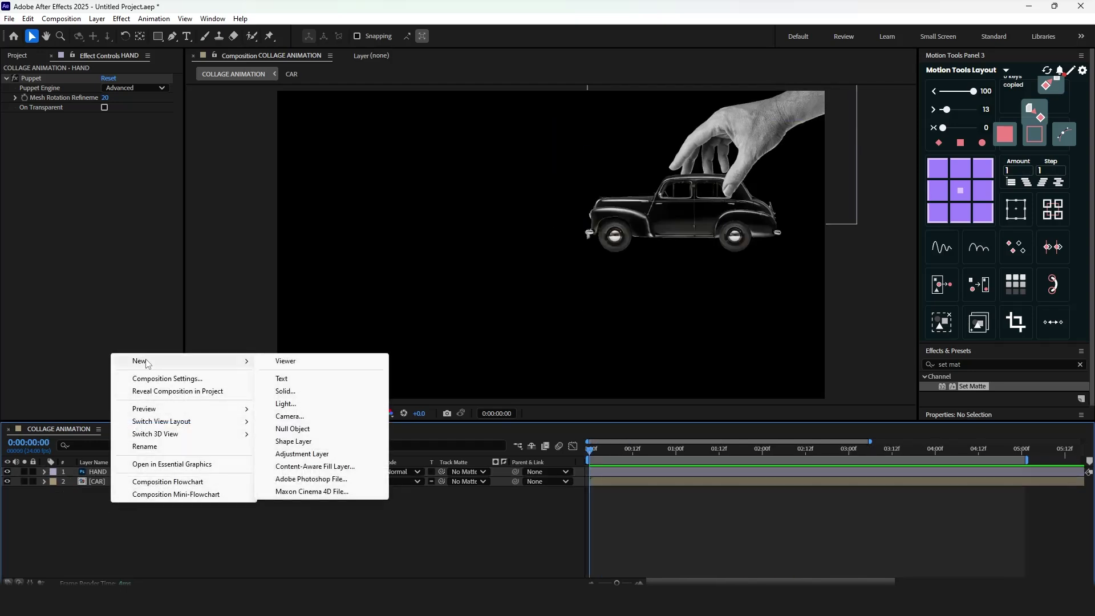
{"action": "left_click", "coordinate": [297, 429]}
{"action": "left_click", "coordinate": [129, 483]}
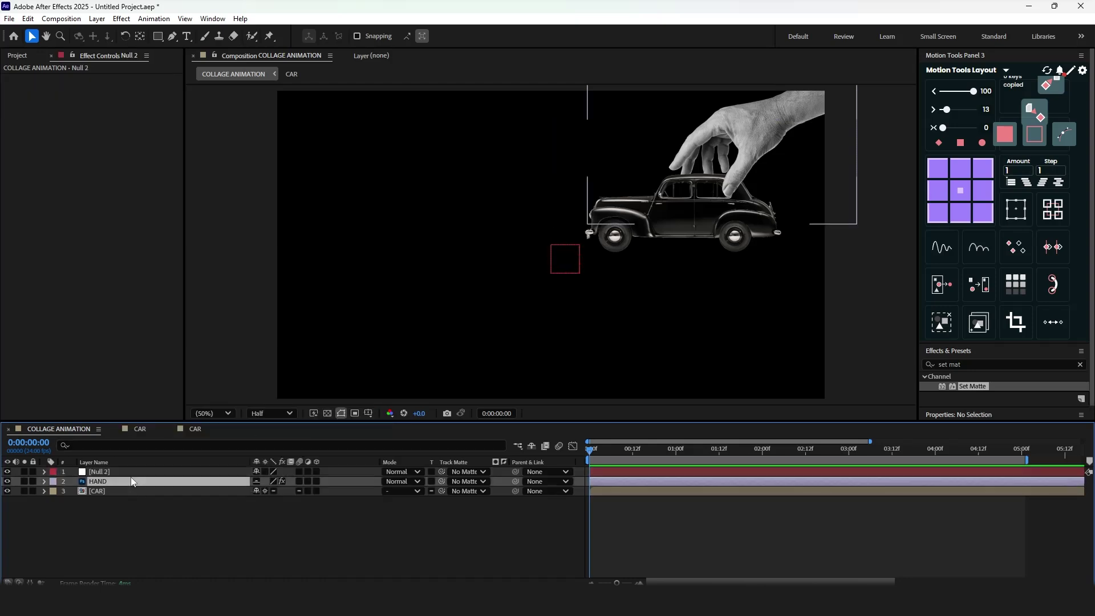
{"action": "left_click", "coordinate": [129, 490], "text": "shift"}
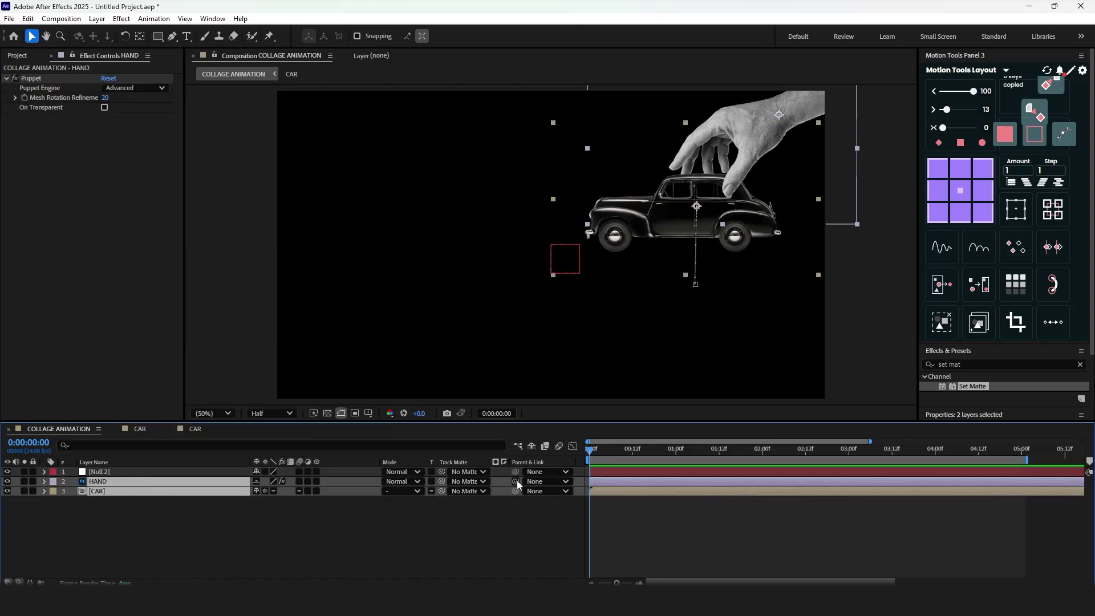
{"action": "left_click_drag", "start_coordinate": [517, 481], "coordinate": [217, 471]}
{"action": "left_click", "coordinate": [142, 506]}
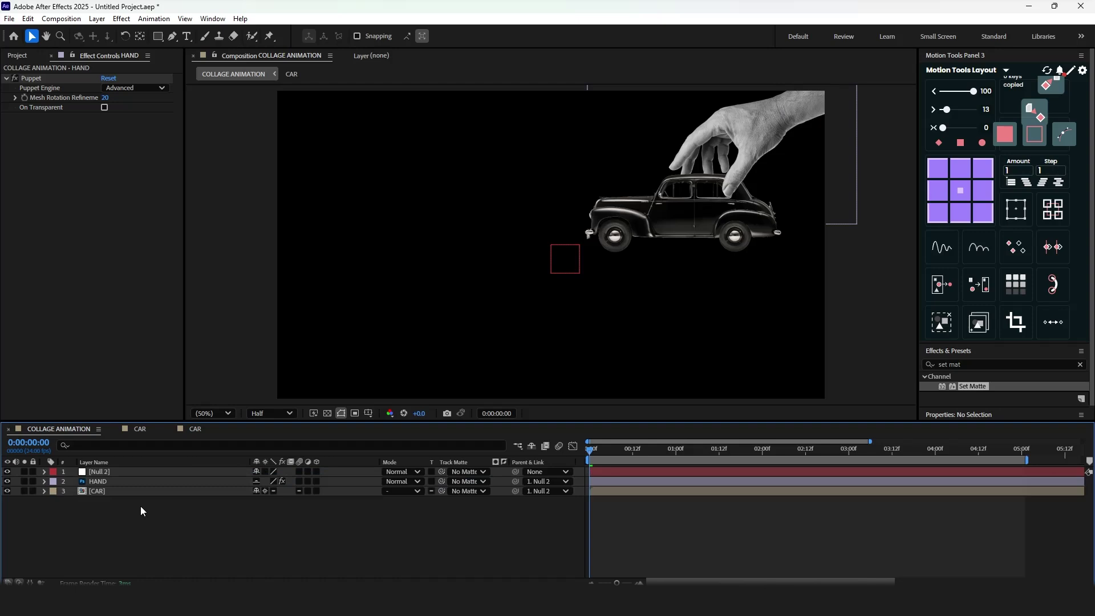
Move Null 2's anchor point onto the car roof and set a Position keyframe.
{"action": "left_click", "coordinate": [118, 473]}
{"action": "key", "text": "y"}
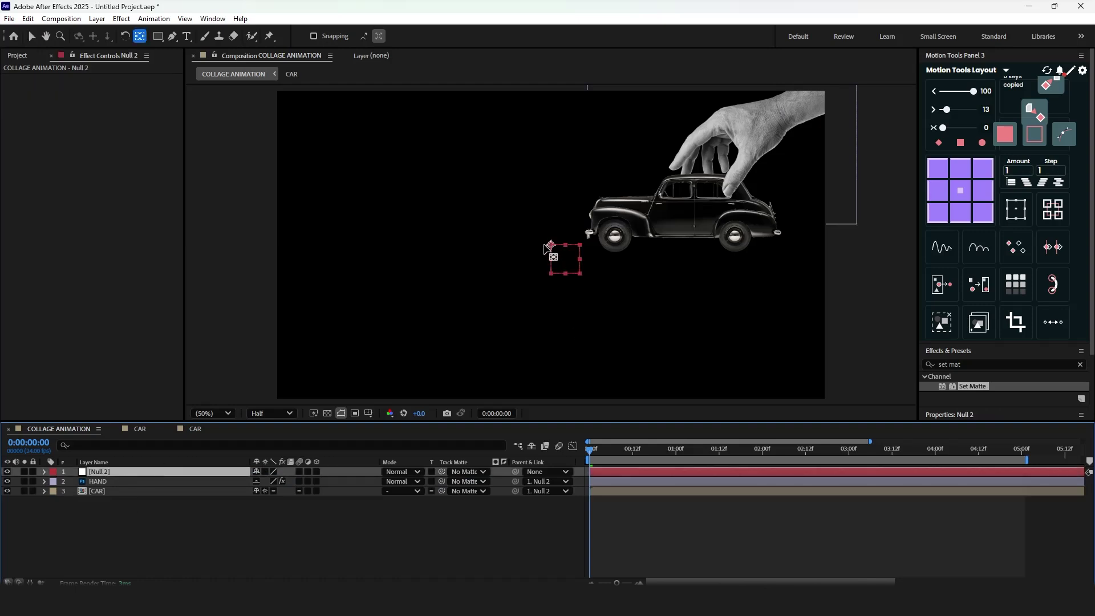
{"action": "left_click_drag", "start_coordinate": [546, 247], "coordinate": [712, 177]}
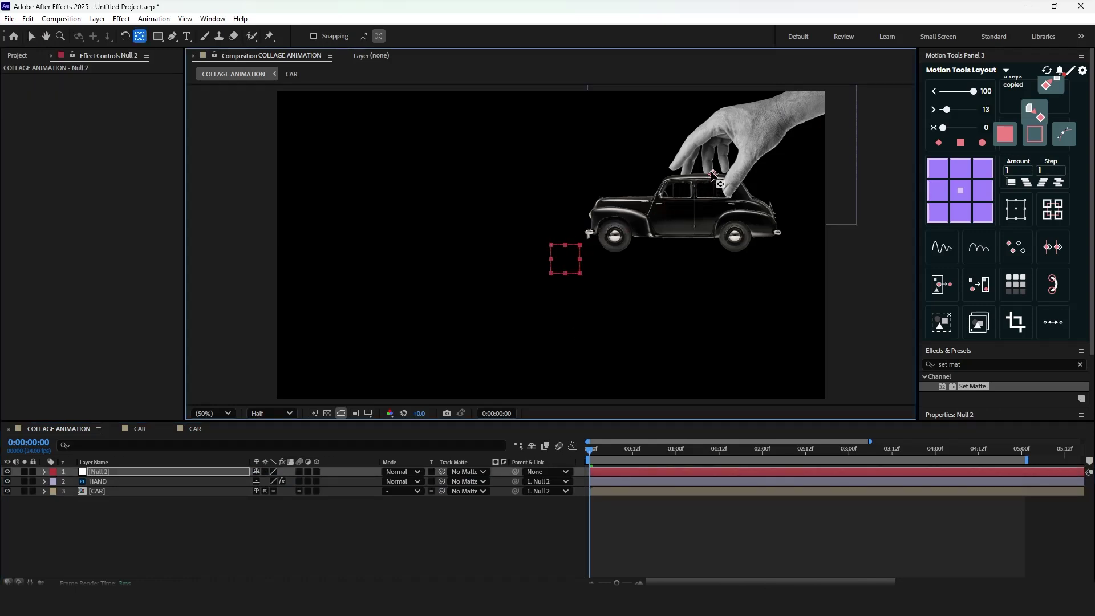
{"action": "key", "text": "p"}
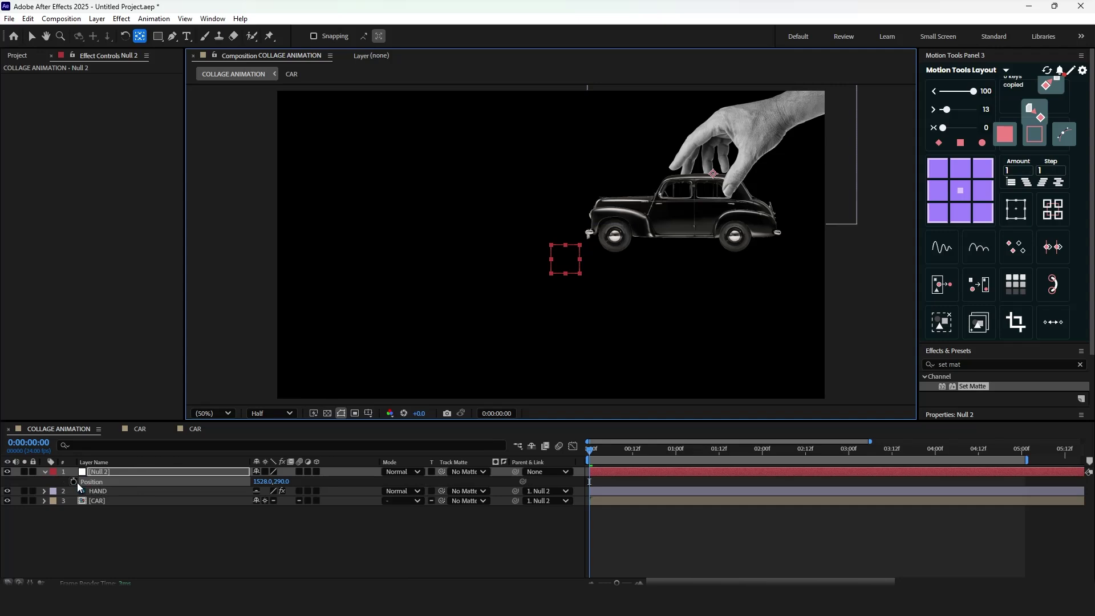
{"action": "left_click", "coordinate": [74, 482]}
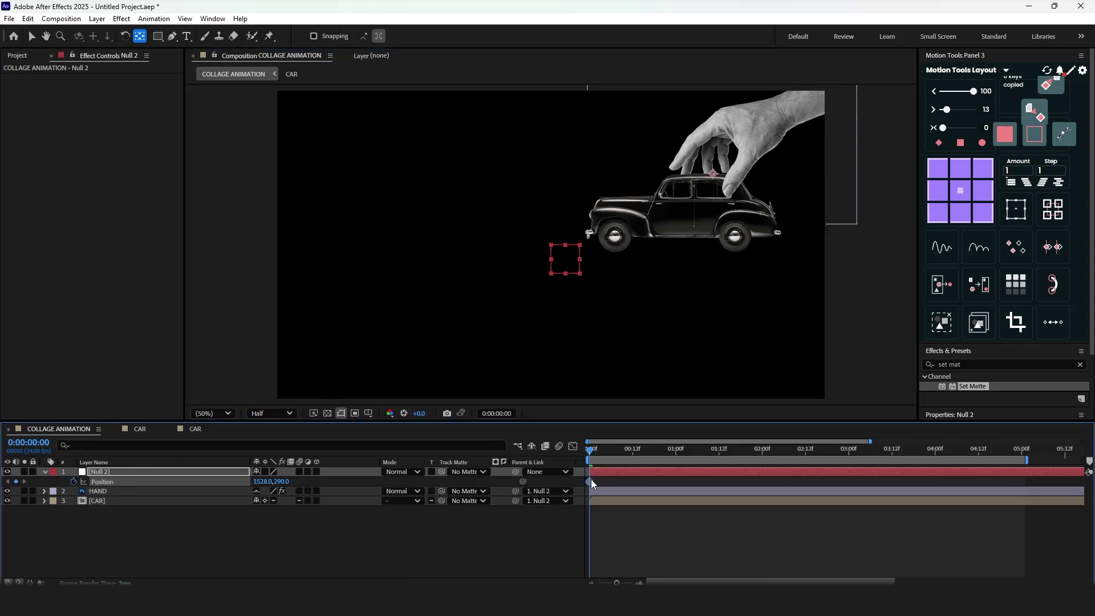
{"action": "left_click_drag", "start_coordinate": [591, 457], "coordinate": [633, 482]}
{"action": "key", "text": "Home"}
Start the car and hand off the upper right, landing in place at 1:04.
{"action": "key", "text": "v"}
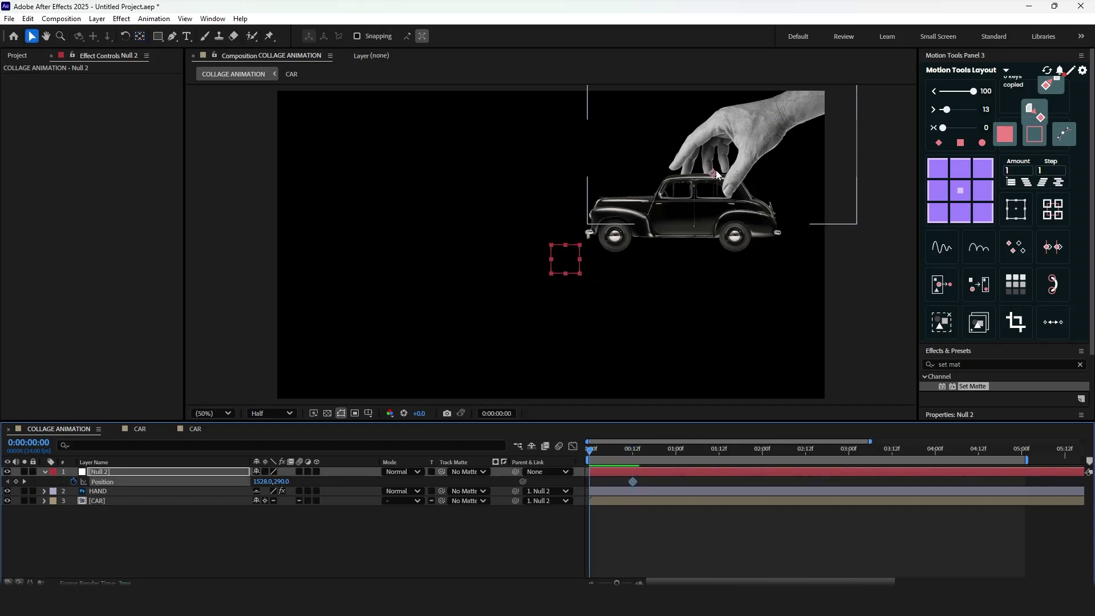
{"action": "left_click_drag", "start_coordinate": [713, 174], "coordinate": [729, 162]}
{"action": "key", "text": "ctrl+z"}
{"action": "left_click", "coordinate": [126, 473]}
{"action": "left_click_drag", "start_coordinate": [702, 197], "coordinate": [823, 91]}
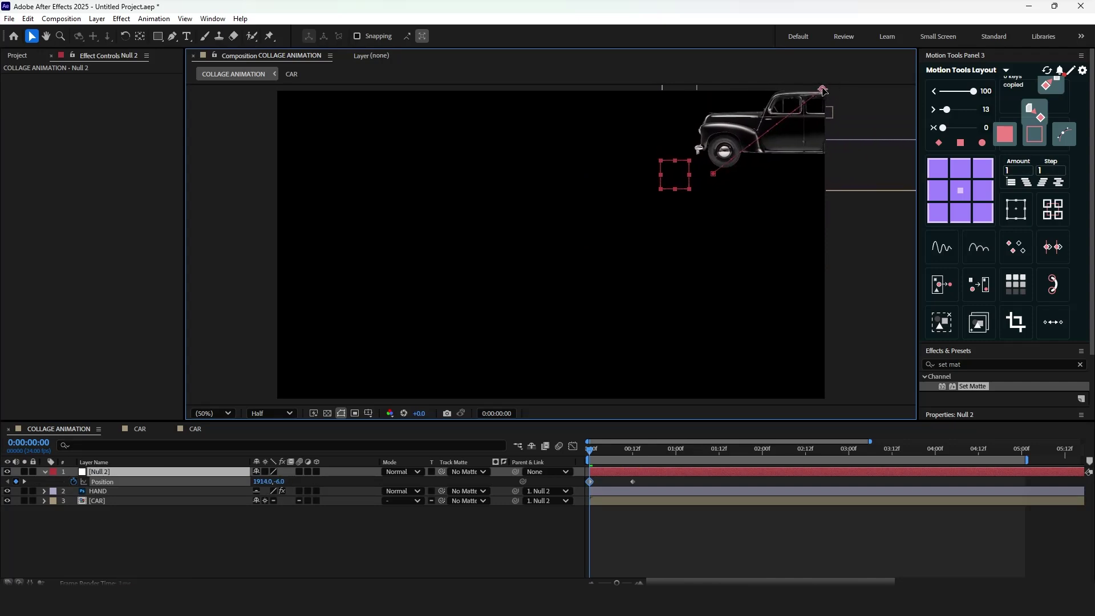
{"action": "left_click_drag", "start_coordinate": [590, 458], "coordinate": [691, 461]}
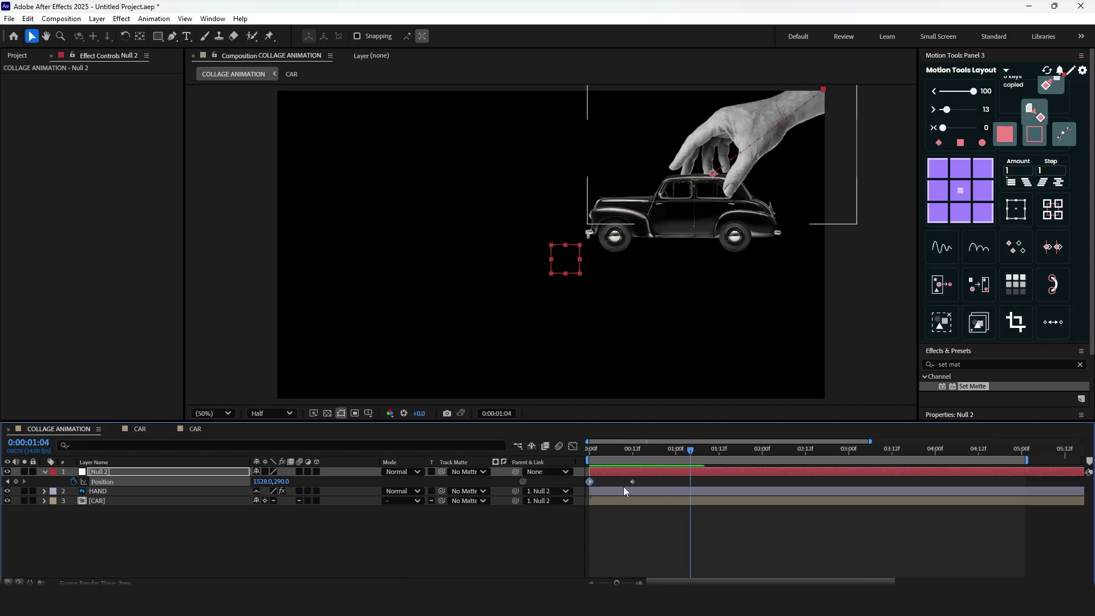
{"action": "left_click_drag", "start_coordinate": [631, 481], "coordinate": [568, 480]}
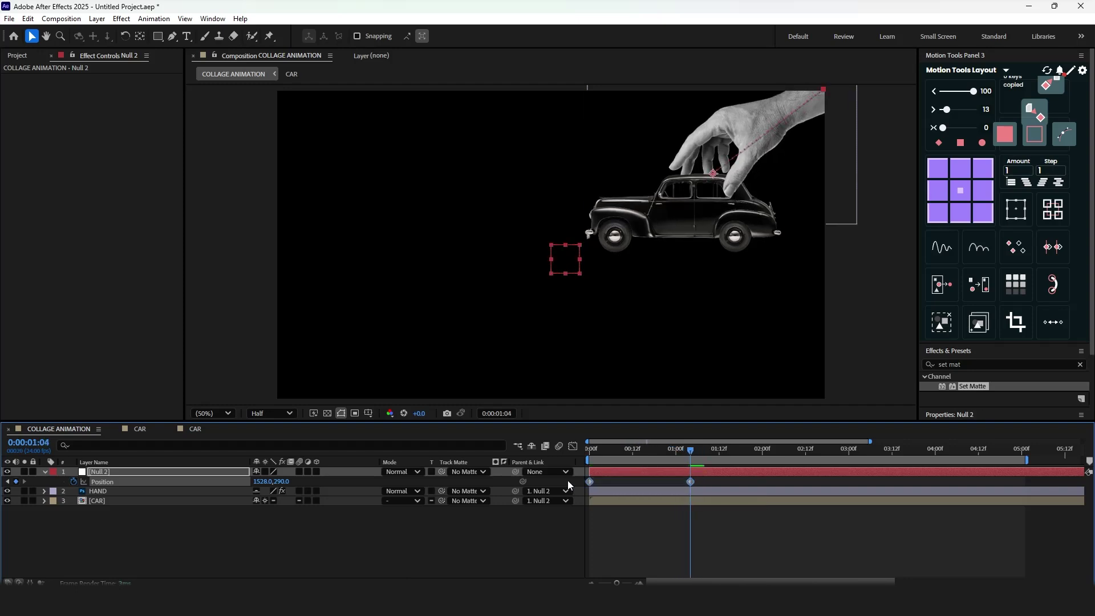
Steepen Null 2's position ease in the speed graph for a sharp landing, and preview.
{"action": "left_click", "coordinate": [574, 446]}
{"action": "left_click", "coordinate": [691, 553]}
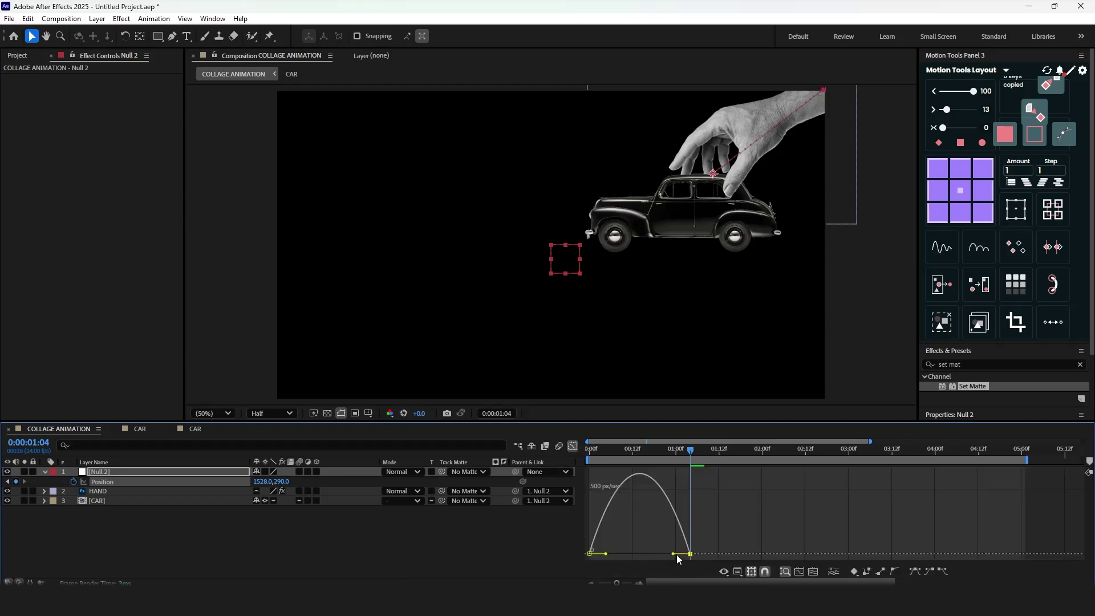
{"action": "left_click_drag", "start_coordinate": [674, 554], "coordinate": [647, 555]}
{"action": "key", "text": "space"}
{"action": "left_click", "coordinate": [573, 446]}
{"action": "left_click_drag", "start_coordinate": [598, 450], "coordinate": [587, 452]}
{"action": "key", "text": "space"}
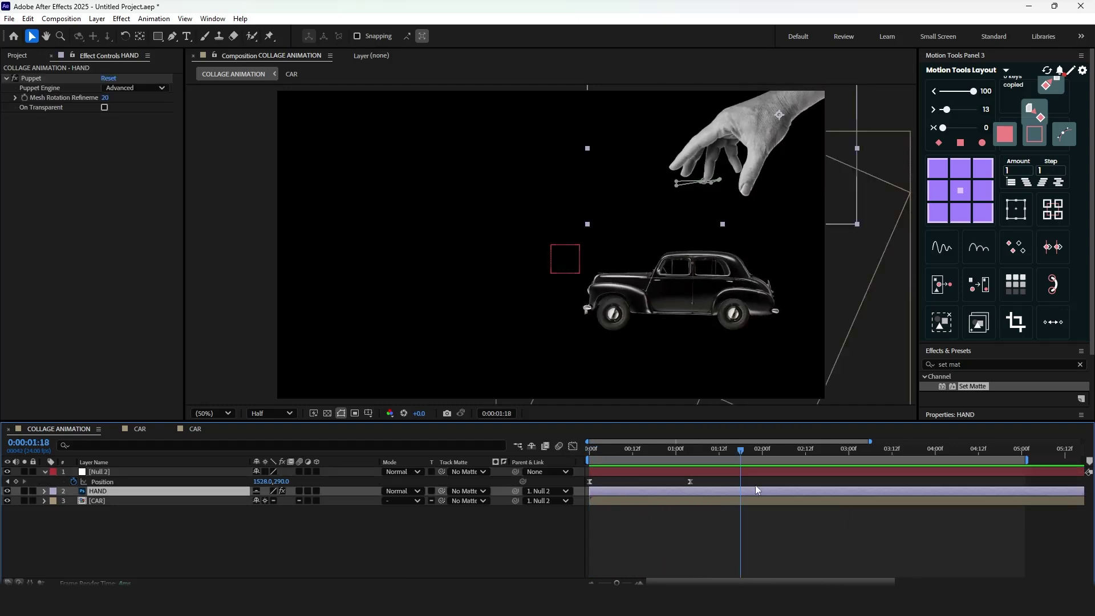
Set a HAND Position keyframe at 1:04, where the hand releases the car.
{"action": "key", "text": "p"}
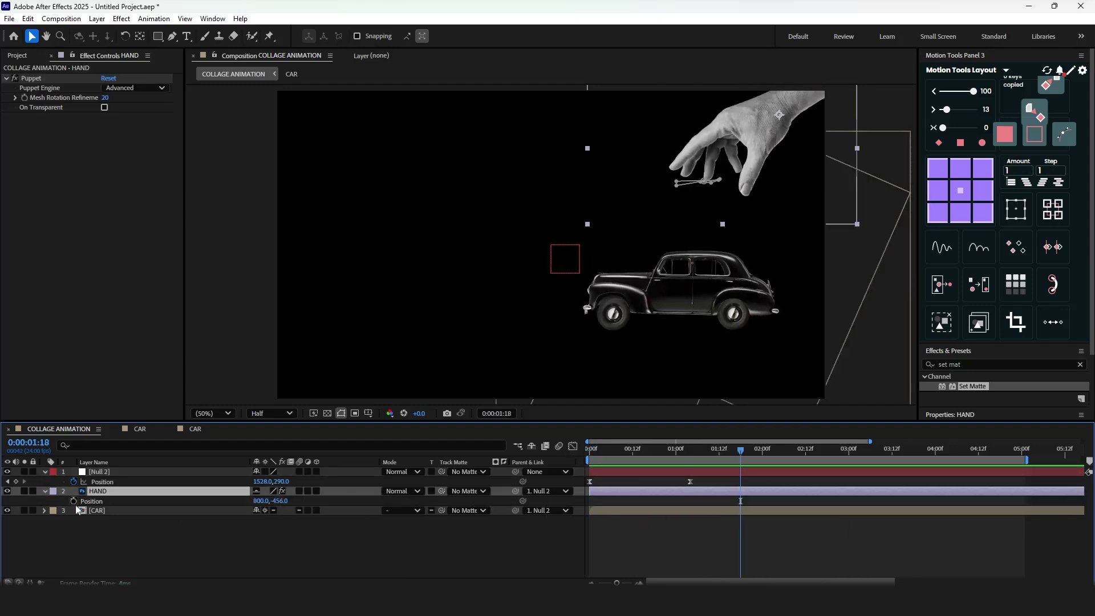
{"action": "left_click", "coordinate": [73, 501]}
{"action": "left_click", "coordinate": [702, 454]}
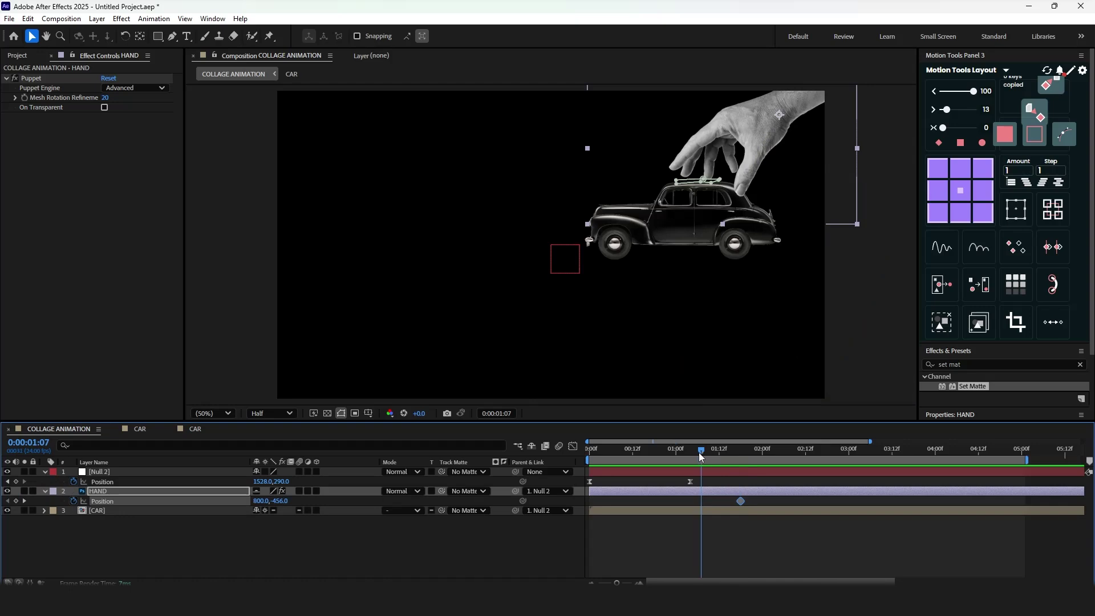
{"action": "left_click_drag", "start_coordinate": [699, 453], "coordinate": [704, 453]}
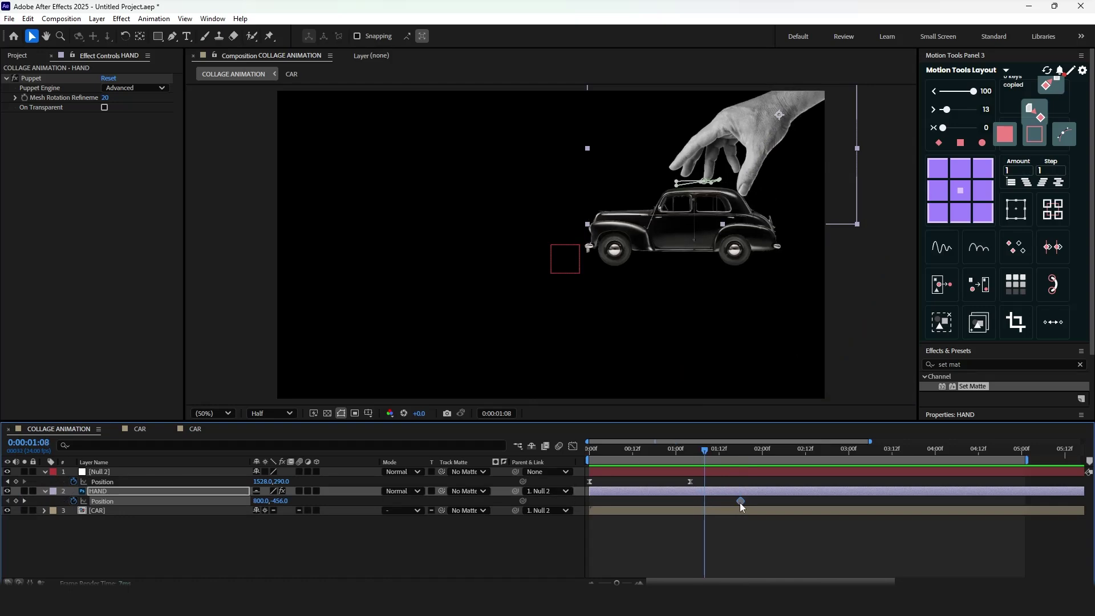
{"action": "left_click_drag", "start_coordinate": [741, 502], "coordinate": [702, 501]}
{"action": "left_click", "coordinate": [690, 451]}
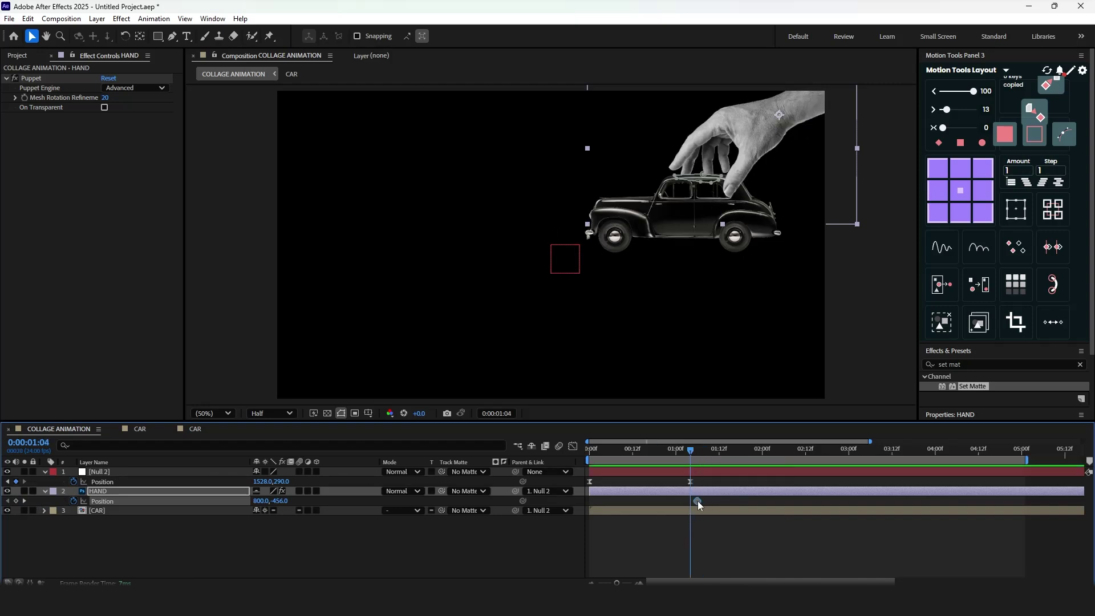
{"action": "left_click_drag", "start_coordinate": [697, 501], "coordinate": [692, 501]}
Lift the hand up and off the upper right by about 2:00 and adjust keyframe timing.
{"action": "left_click_drag", "start_coordinate": [692, 454], "coordinate": [802, 473]}
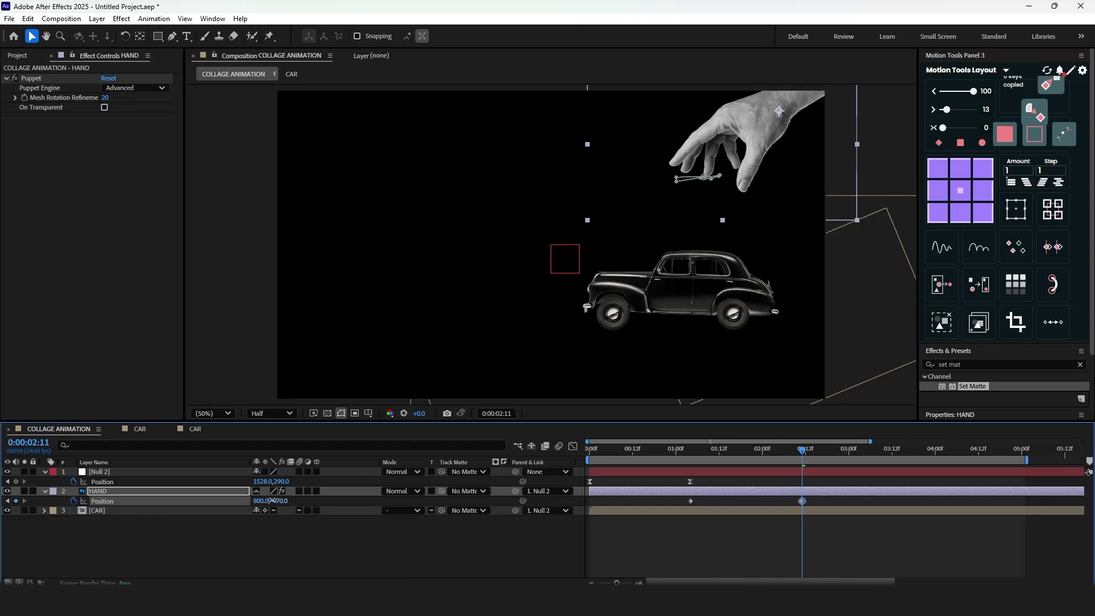
{"action": "left_click_drag", "start_coordinate": [785, 114], "coordinate": [951, 49]}
{"action": "mouse_move", "coordinate": [678, 452]}
{"action": "left_mouse_down"}
{"action": "mouse_move", "coordinate": [718, 448]}
{"action": "mouse_move", "coordinate": [690, 447]}
{"action": "left_mouse_up"}
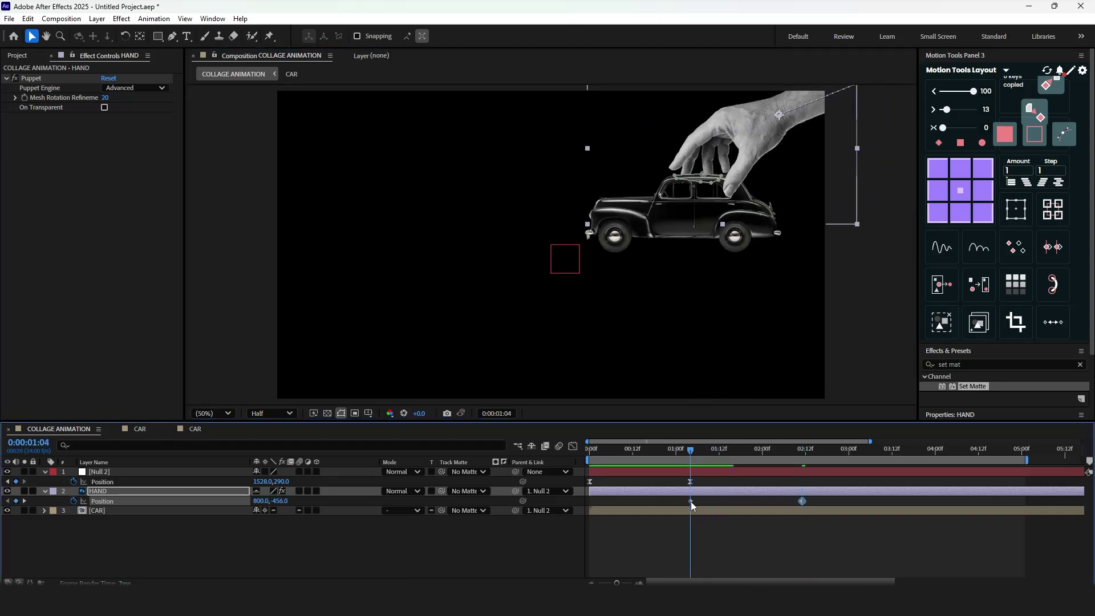
{"action": "left_click_drag", "start_coordinate": [691, 501], "coordinate": [712, 501]}
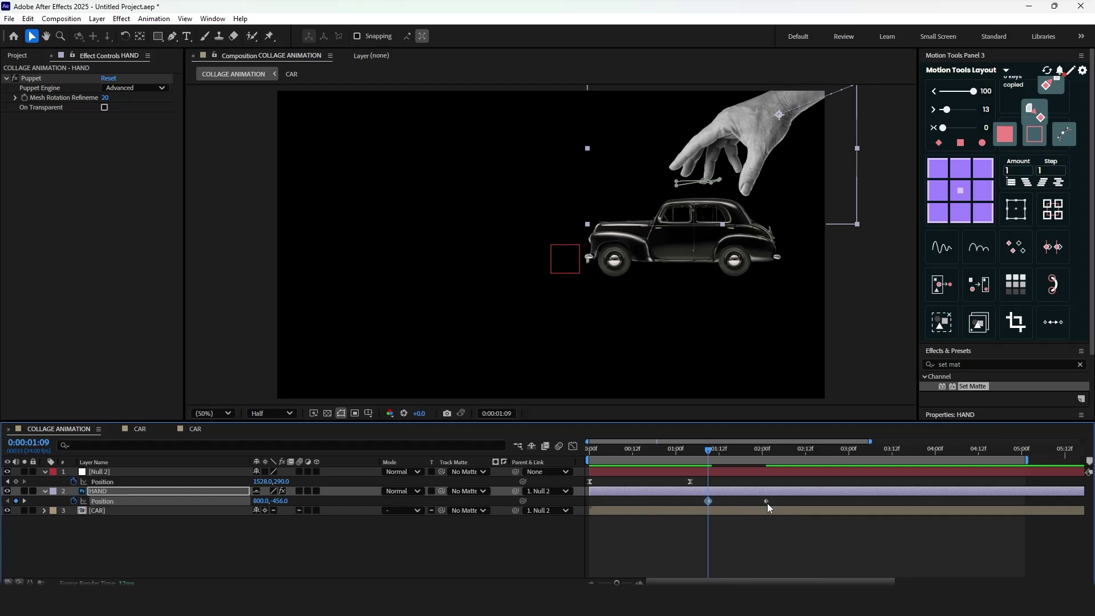
{"action": "left_click_drag", "start_coordinate": [766, 502], "coordinate": [655, 502]}
Easy-ease the hand keyframes, make the lift accelerate sharply, and preview.
{"action": "key", "text": "F9"}
{"action": "left_click", "coordinate": [574, 446]}
{"action": "left_click", "coordinate": [708, 554]}
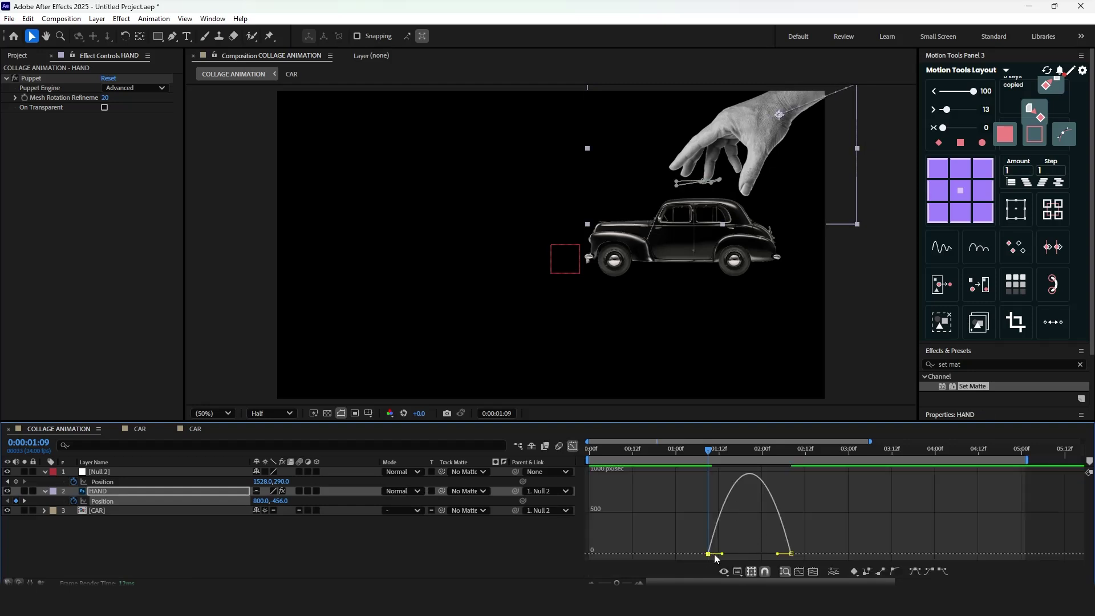
{"action": "left_click_drag", "start_coordinate": [721, 554], "coordinate": [782, 559]}
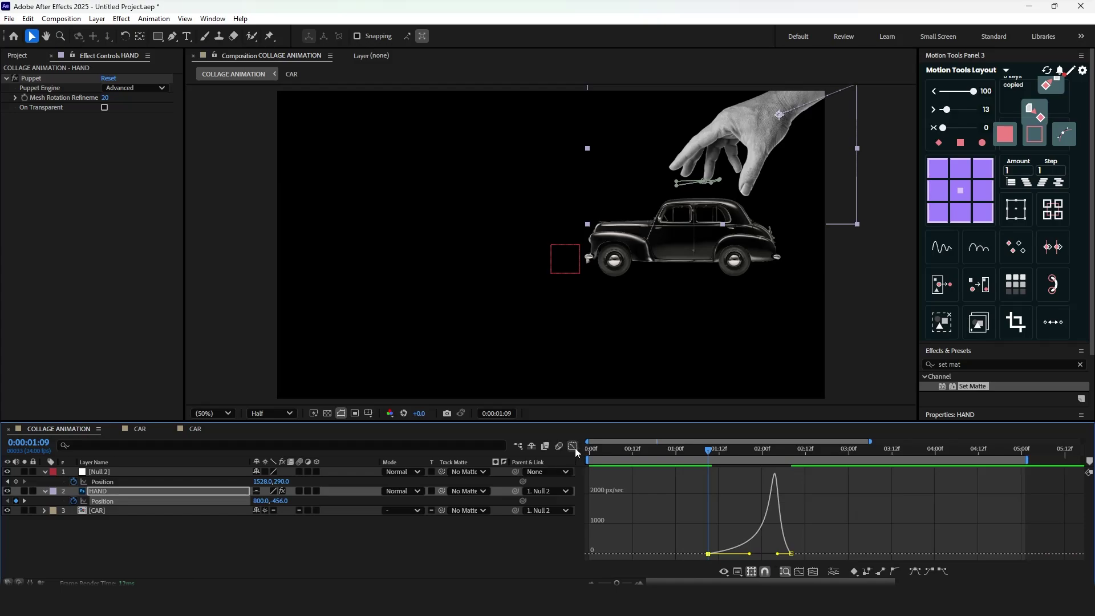
{"action": "left_click", "coordinate": [573, 446]}
{"action": "key", "text": "space"}
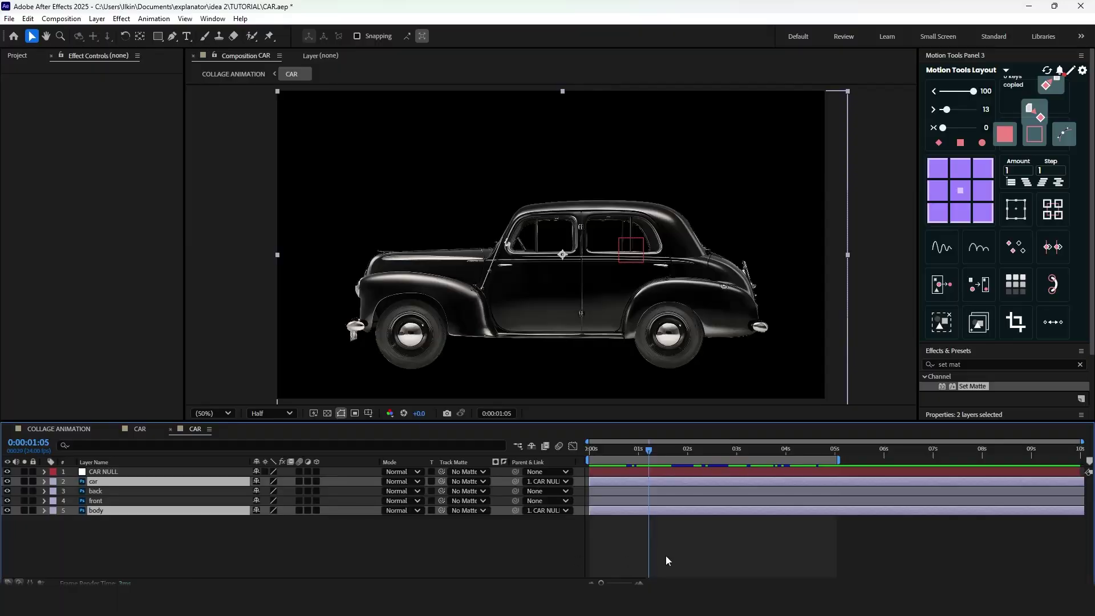
Keyframe CAR NULL's Position with the car lowered to Y 664 at 0:23.
{"action": "left_click", "coordinate": [669, 557]}
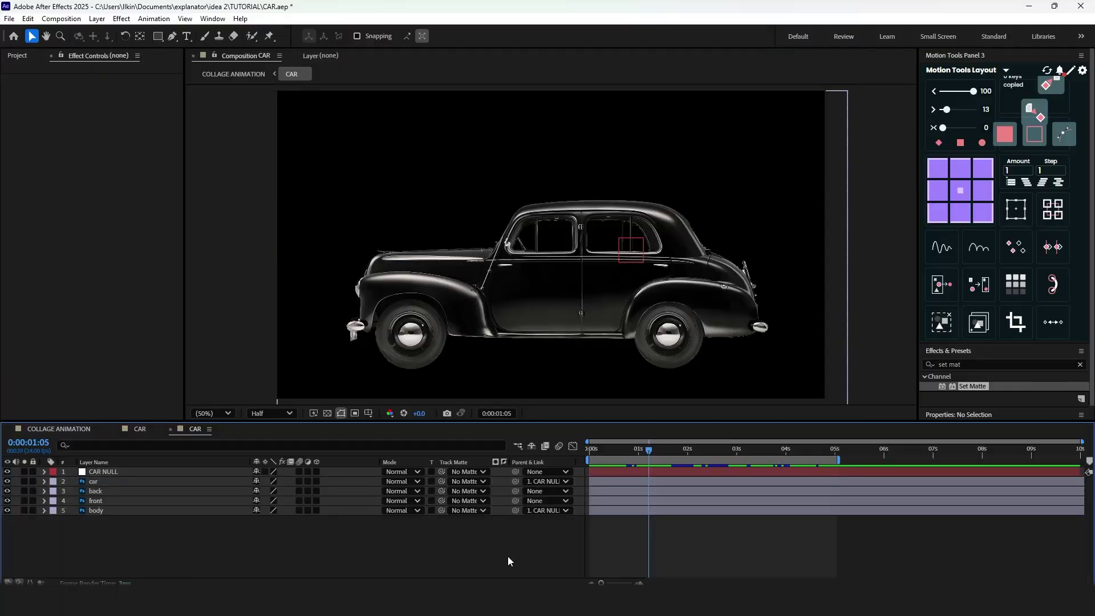
{"action": "left_click", "coordinate": [120, 479]}
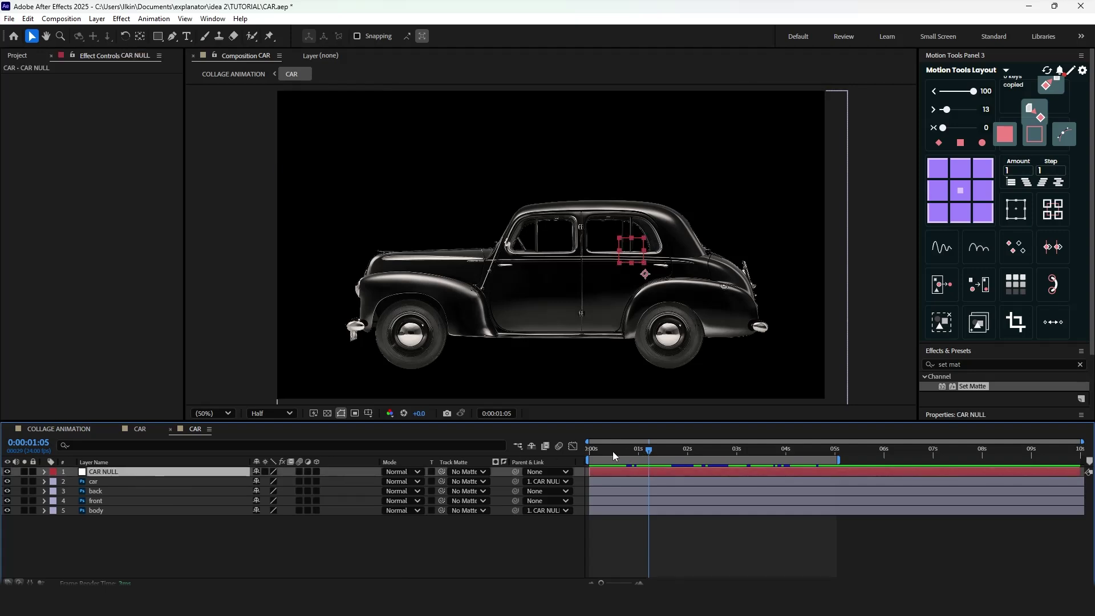
{"action": "left_click_drag", "start_coordinate": [613, 455], "coordinate": [579, 457]}
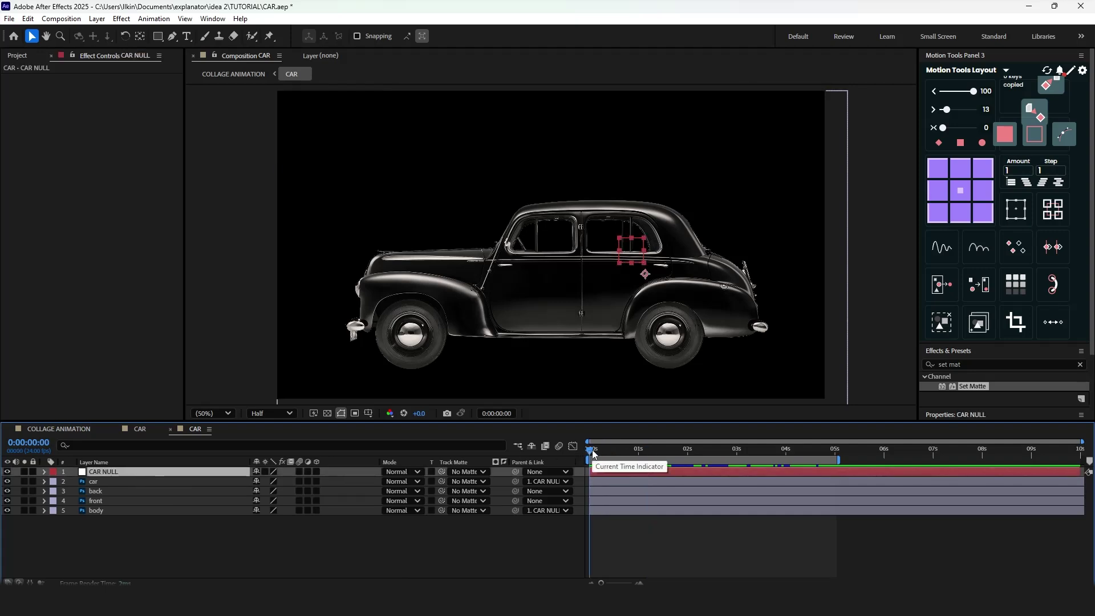
{"action": "key", "text": "alt+shift+p"}
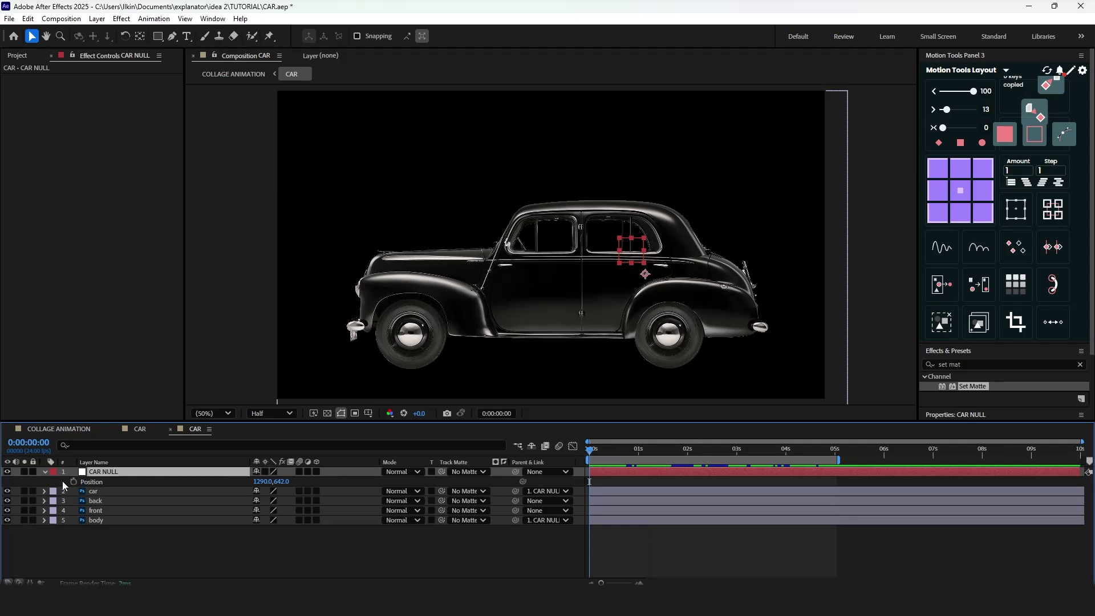
{"action": "key", "text": "space"}
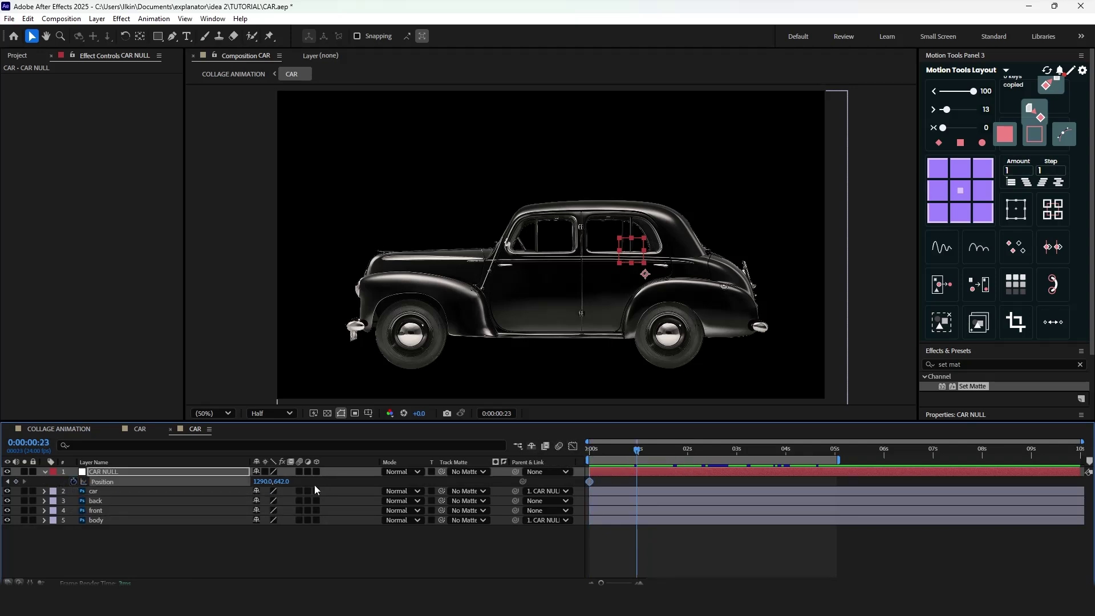
{"action": "left_click_drag", "start_coordinate": [283, 486], "coordinate": [295, 483]}
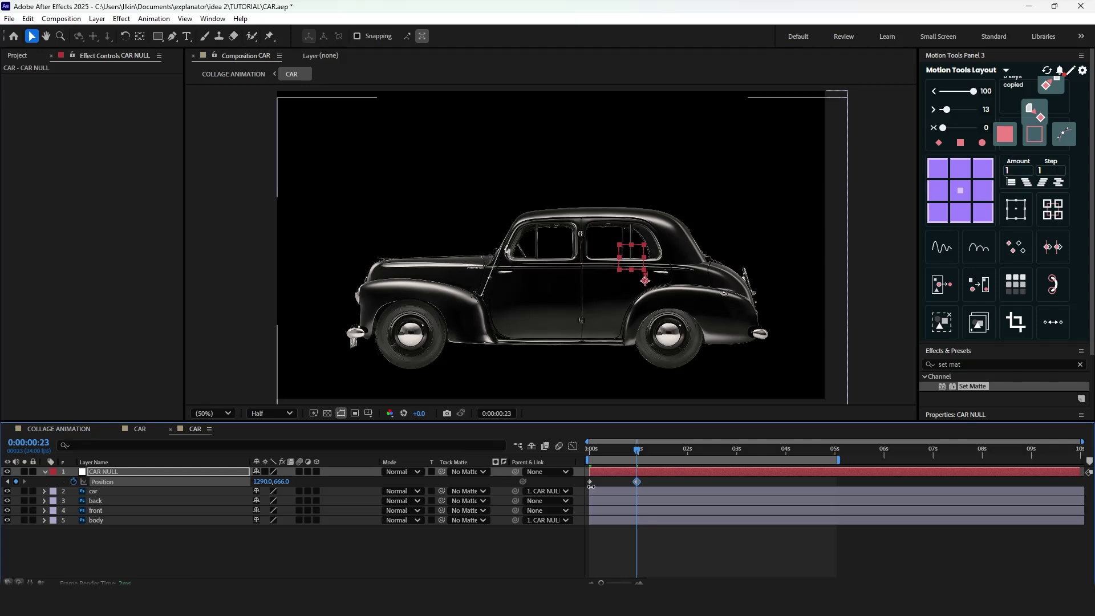
Paste the first keyframe at 2:01 to return to 642, ease all three, and bunch them near the start.
{"action": "left_click_drag", "start_coordinate": [636, 450], "coordinate": [688, 450]}
{"action": "key", "text": "ctrl+c"}
{"action": "key", "text": "ctrl+v"}
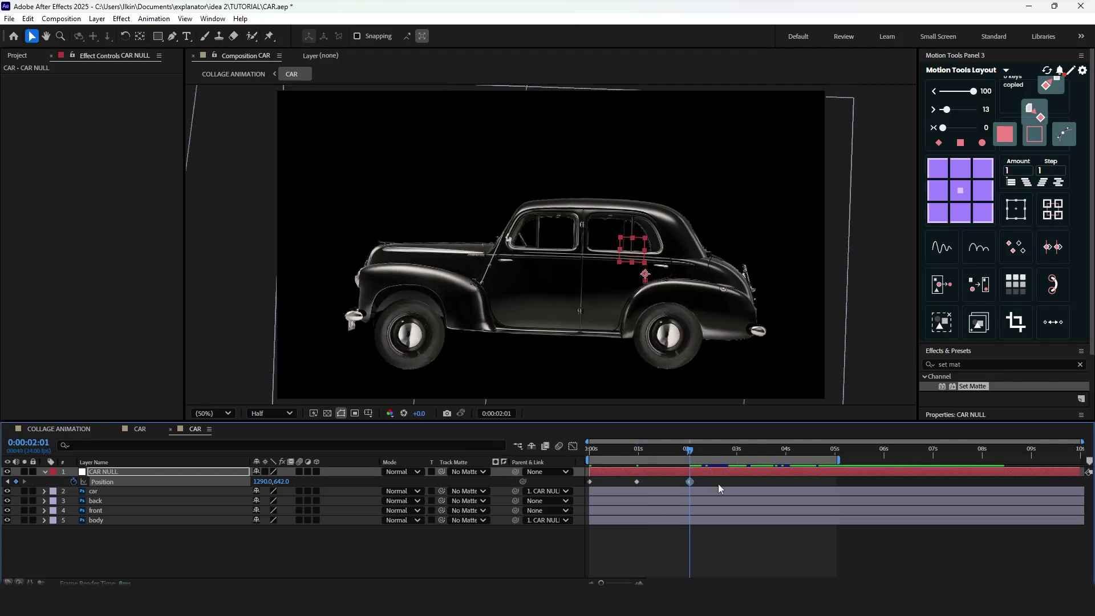
{"action": "left_click_drag", "start_coordinate": [718, 483], "coordinate": [557, 473]}
{"action": "key", "text": "F9"}
{"action": "left_click_drag", "start_coordinate": [689, 481], "coordinate": [622, 482]}
{"action": "left_click", "coordinate": [594, 451]}
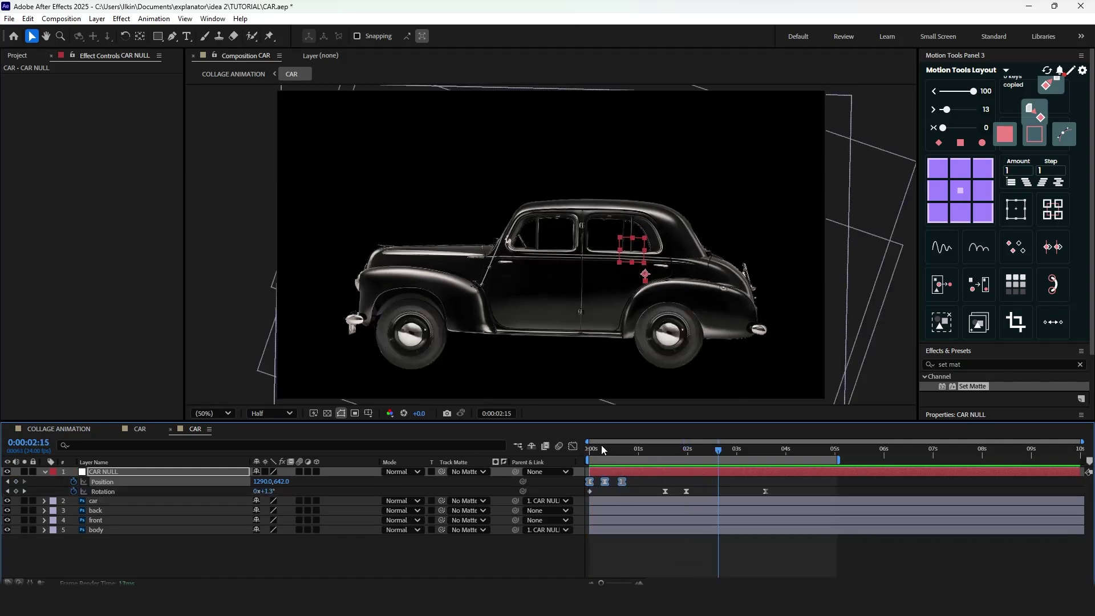
Shift the car's three bounce keyframes later, tighten their spacing, and preview the elastic wobble.
{"action": "key", "text": "Home"}
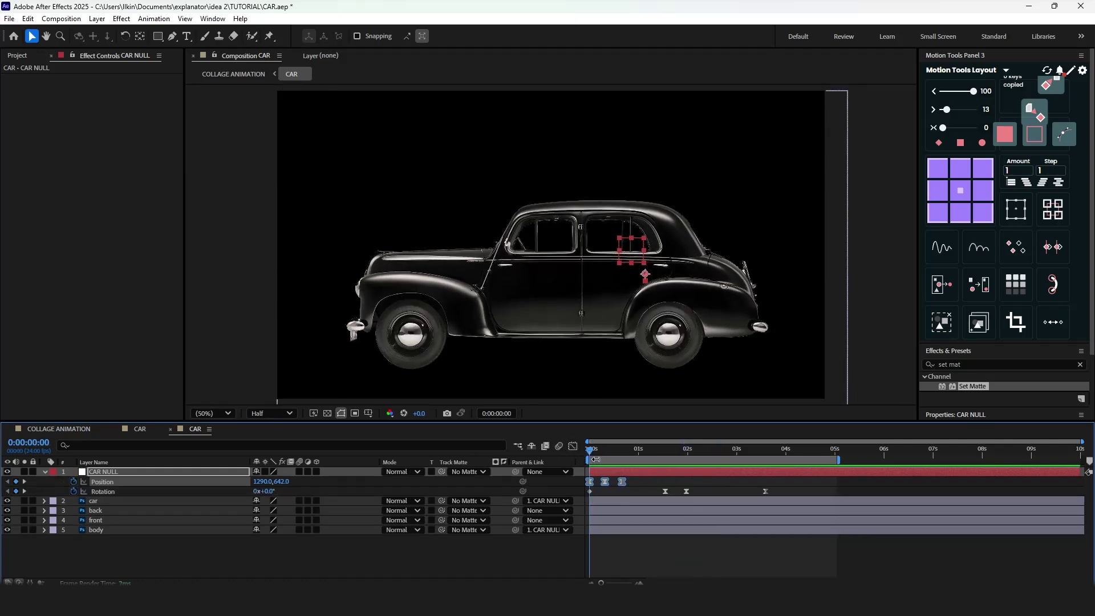
{"action": "left_click_drag", "start_coordinate": [622, 481], "coordinate": [693, 486]}
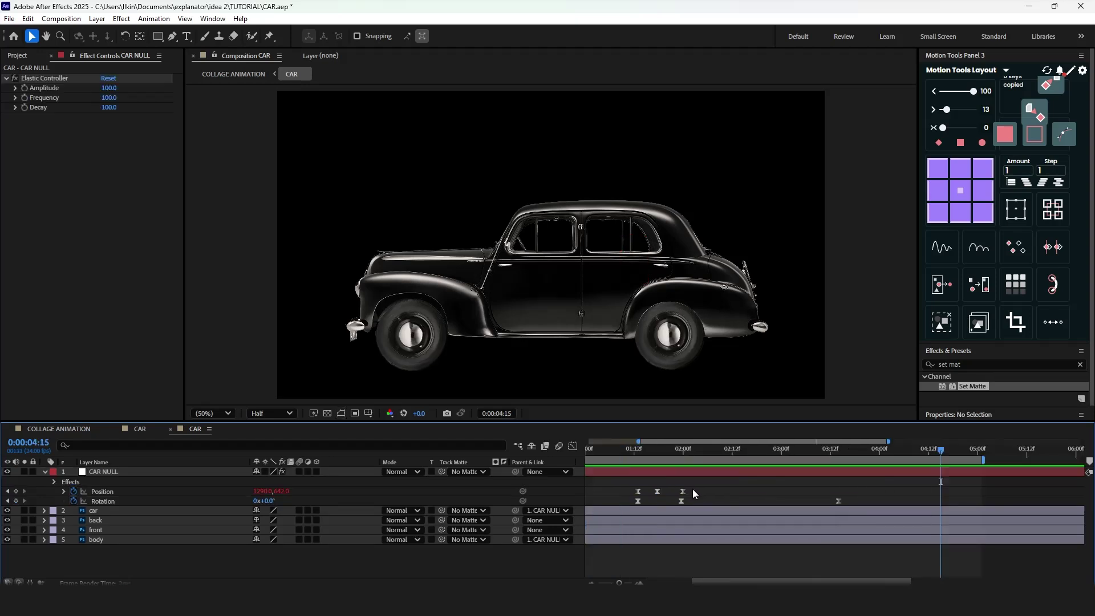
{"action": "left_click_drag", "start_coordinate": [695, 495], "coordinate": [620, 485]}
{"action": "left_click_drag", "start_coordinate": [683, 491], "coordinate": [641, 485]}
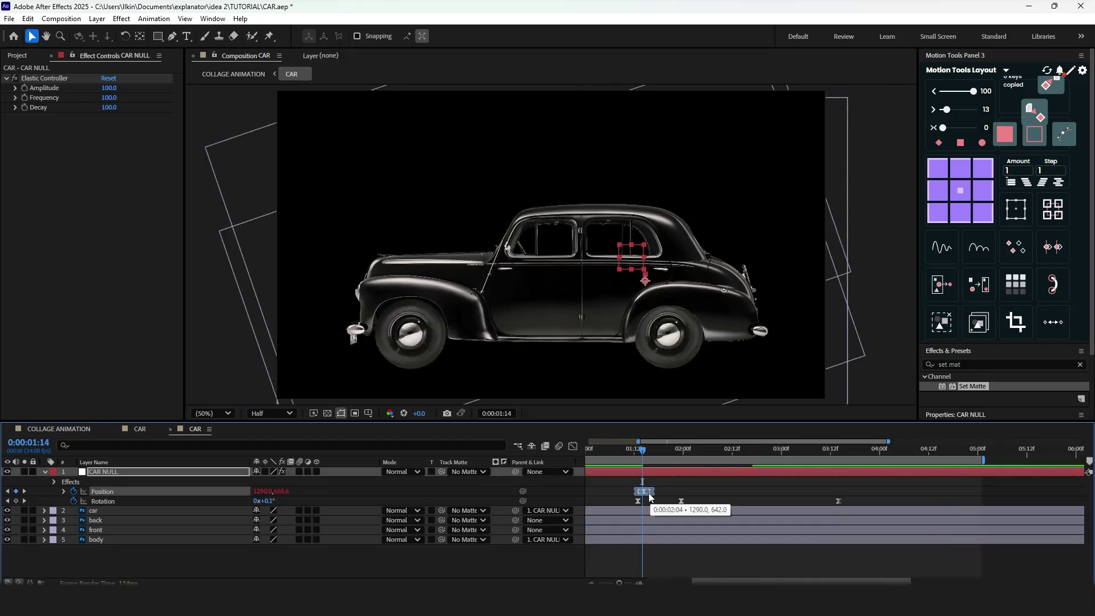
{"action": "left_click", "coordinate": [630, 452]}
{"action": "key", "text": "space"}
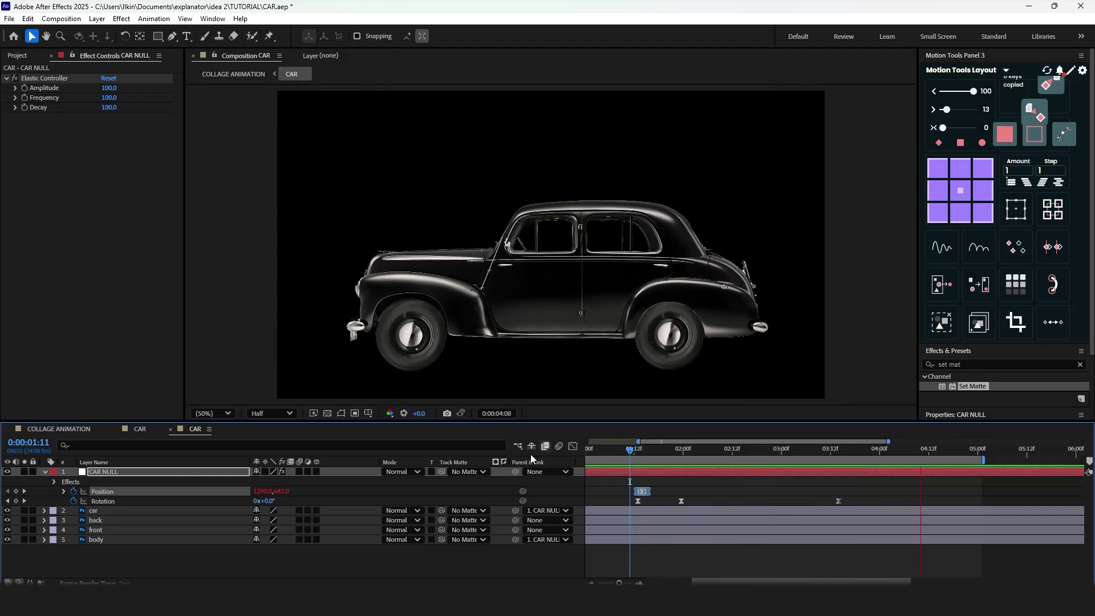
Move the car's Rotation keyframes earlier, around 2:16, then return to COLLAGE ANIMATION.
{"action": "left_click", "coordinate": [55, 429]}
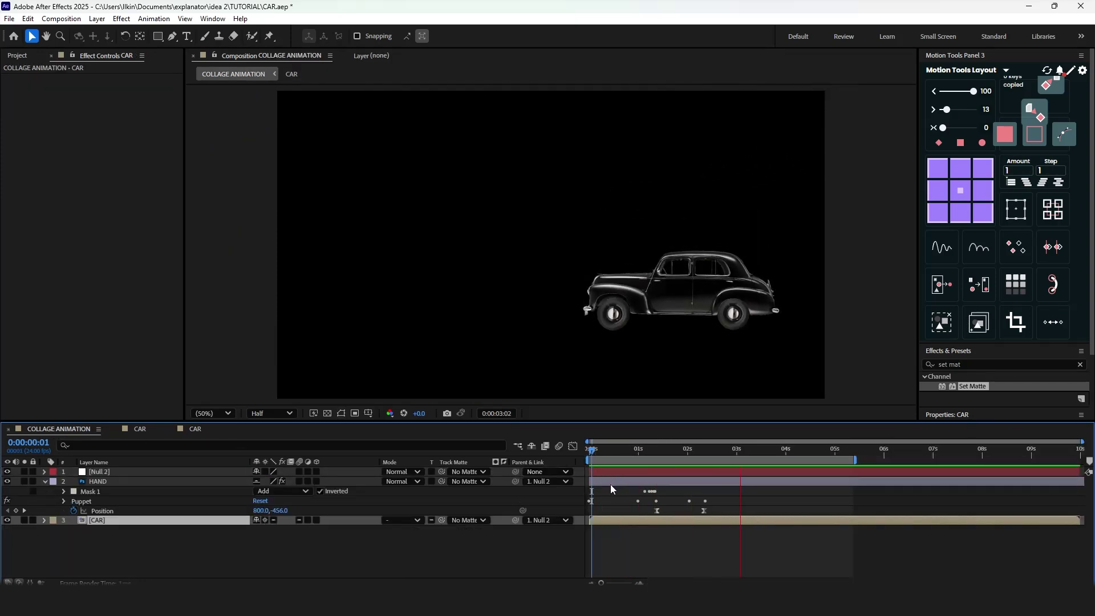
{"action": "key", "text": "space"}
{"action": "left_click_drag", "start_coordinate": [643, 454], "coordinate": [645, 455]}
{"action": "left_click_drag", "start_coordinate": [645, 454], "coordinate": [649, 454]}
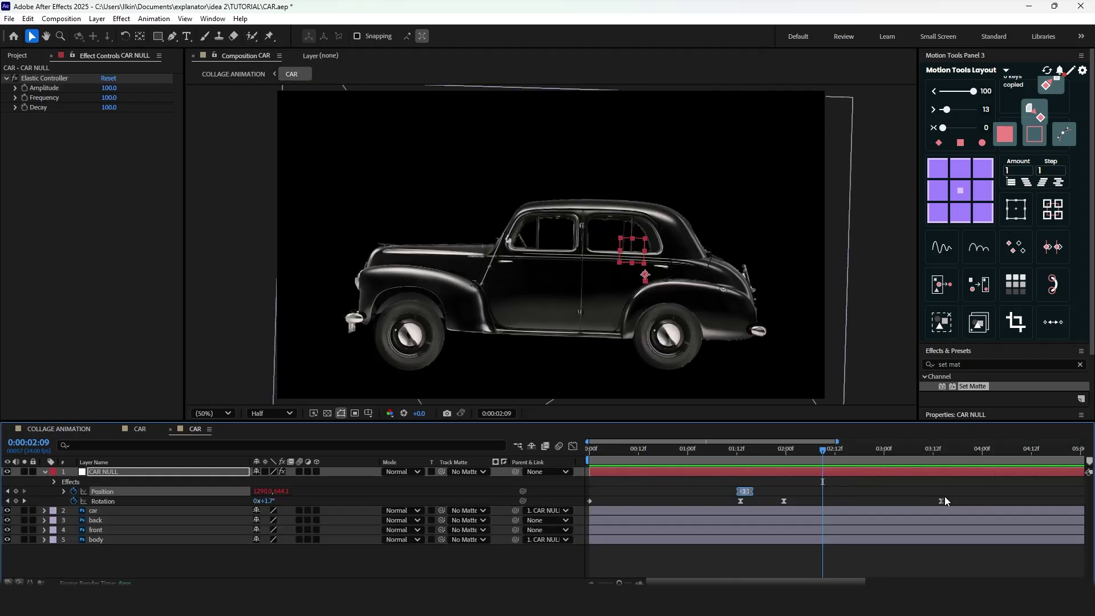
{"action": "left_click", "coordinate": [941, 502]}
{"action": "left_click_drag", "start_coordinate": [938, 502], "coordinate": [836, 502]}
{"action": "left_click", "coordinate": [851, 449]}
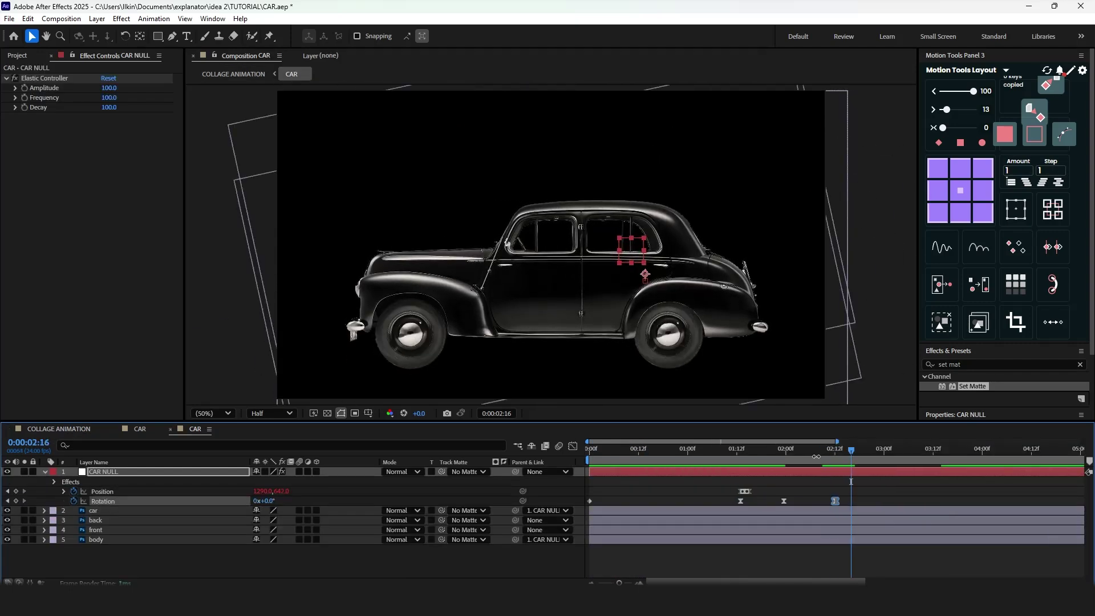
{"action": "left_click_drag", "start_coordinate": [841, 531], "coordinate": [723, 532]}
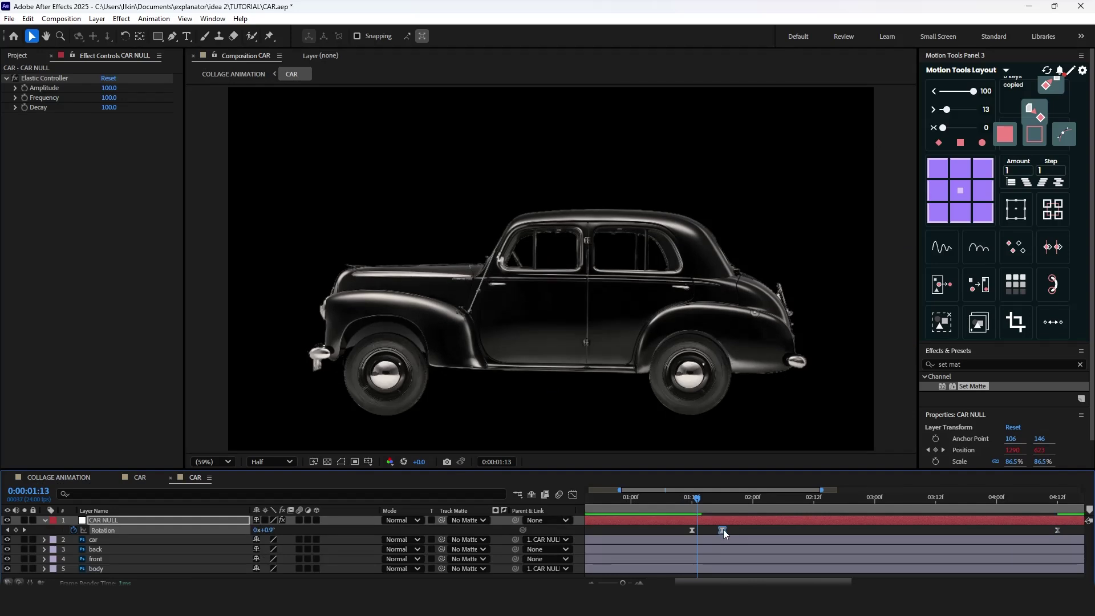
{"action": "left_click", "coordinate": [58, 477]}
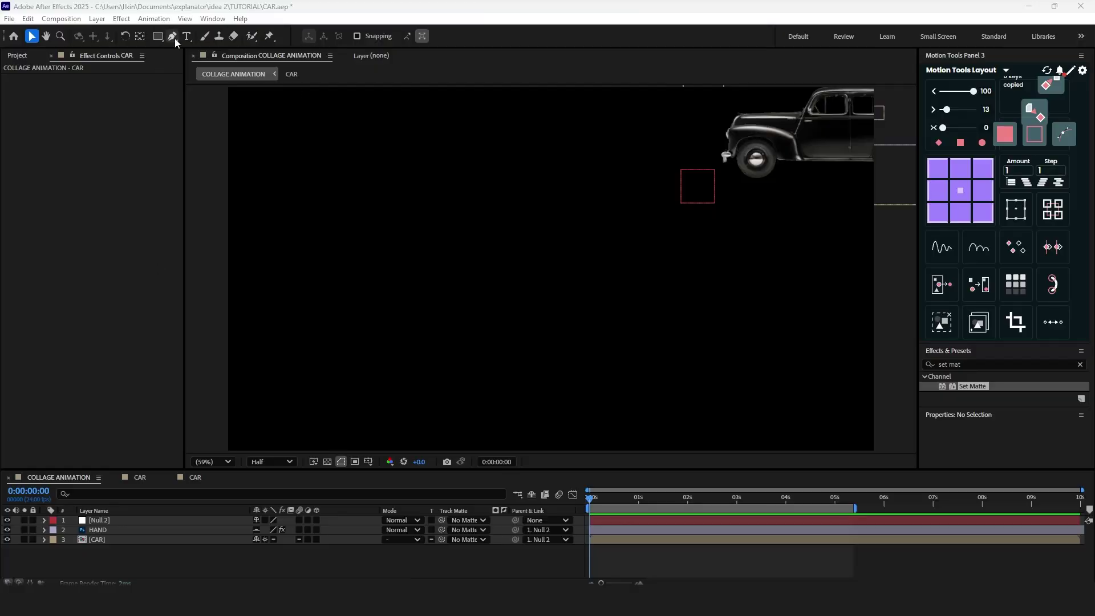
Choose the Rectangle tool with an orange FF6600 fill.
{"action": "left_click", "coordinate": [158, 37]}
{"action": "left_click", "coordinate": [359, 40]}
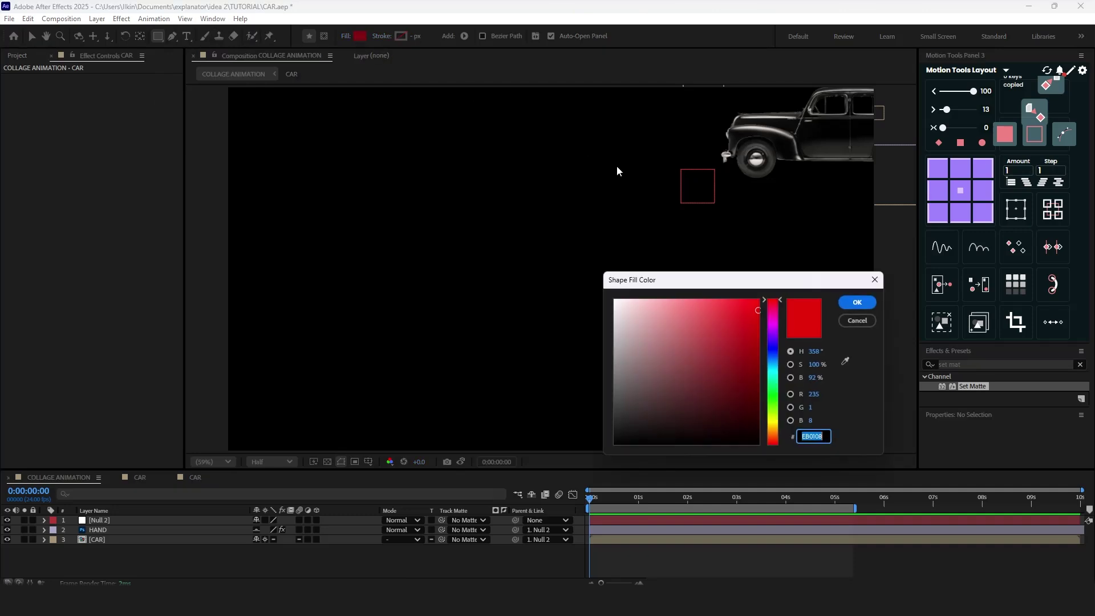
{"action": "mouse_move", "coordinate": [774, 423]}
{"action": "left_mouse_down"}
{"action": "mouse_move", "coordinate": [776, 465]}
{"action": "mouse_move", "coordinate": [780, 437]}
{"action": "left_mouse_up"}
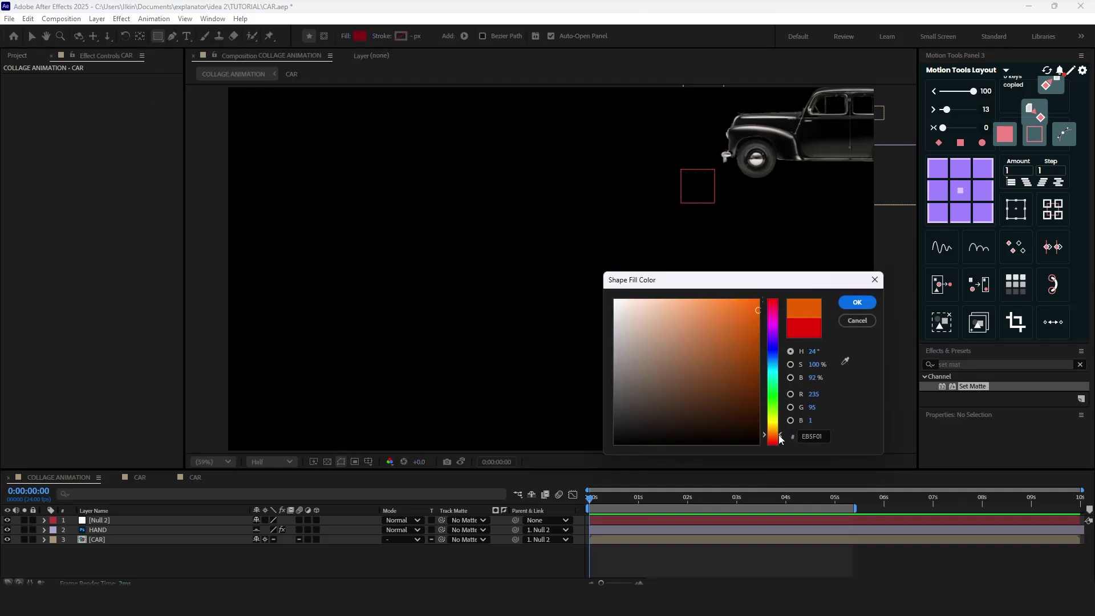
{"action": "left_click_drag", "start_coordinate": [738, 300], "coordinate": [780, 292]}
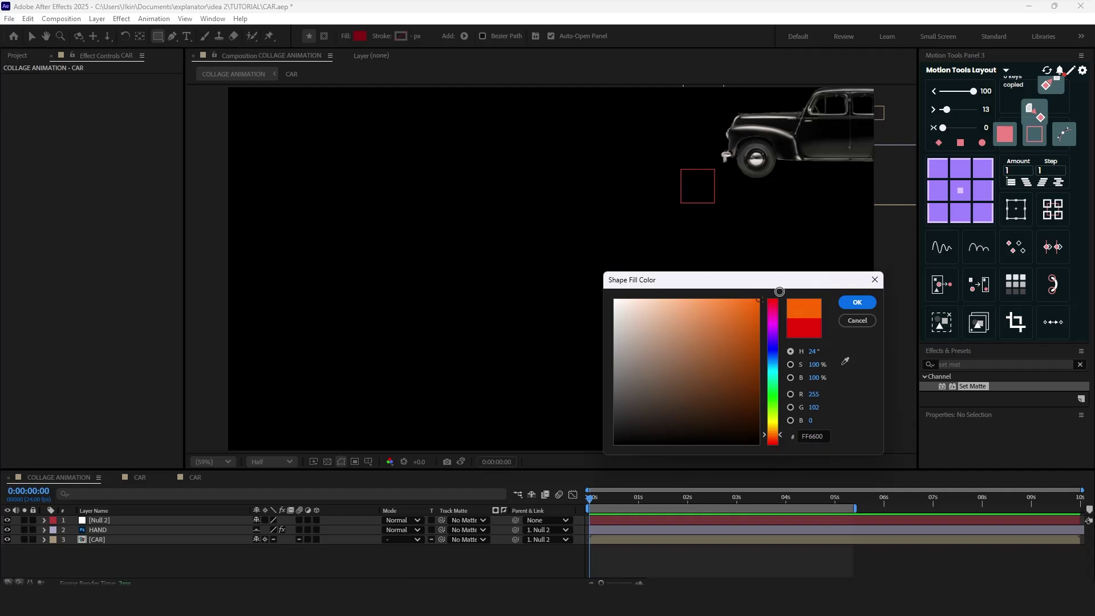
{"action": "left_click", "coordinate": [850, 303]}
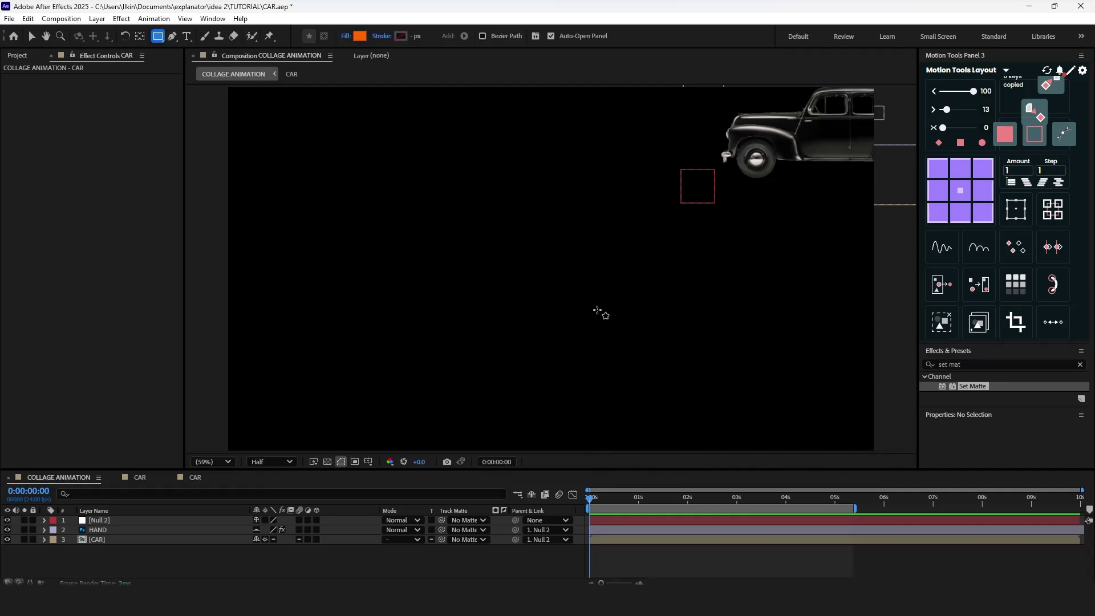
Draw a wide orange rectangle across the frame and move it down under the car.
{"action": "left_click", "coordinate": [223, 462]}
{"action": "left_click", "coordinate": [224, 275]}
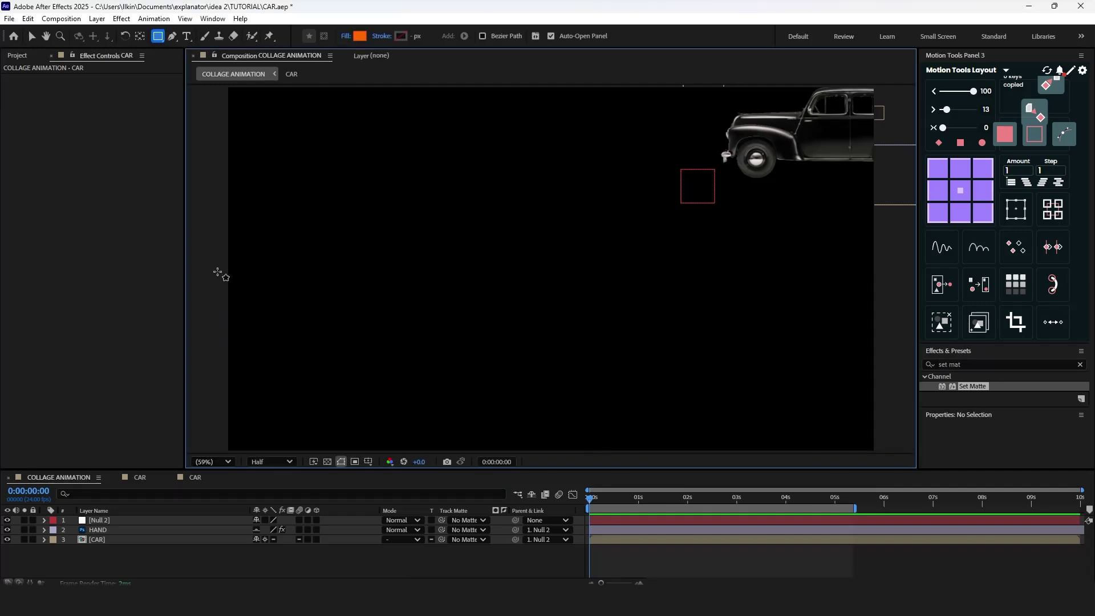
{"action": "mouse_move", "coordinate": [218, 271]}
{"action": "left_mouse_down"}
{"action": "mouse_move", "coordinate": [816, 315]}
{"action": "mouse_move", "coordinate": [912, 334]}
{"action": "mouse_move", "coordinate": [893, 349]}
{"action": "left_mouse_up"}
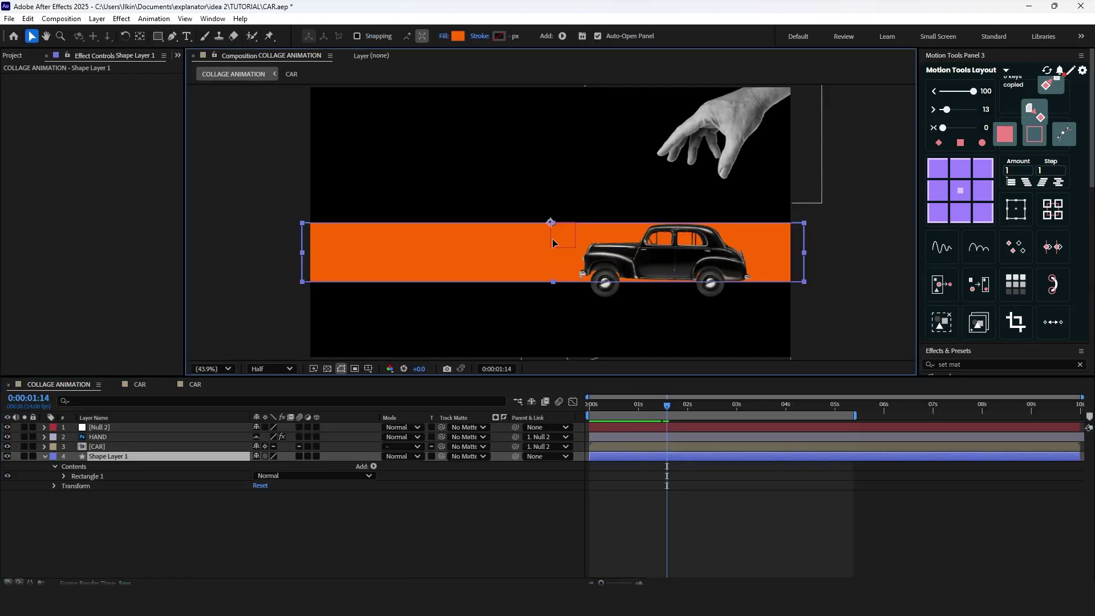
{"action": "left_click_drag", "start_coordinate": [552, 238], "coordinate": [552, 260]}
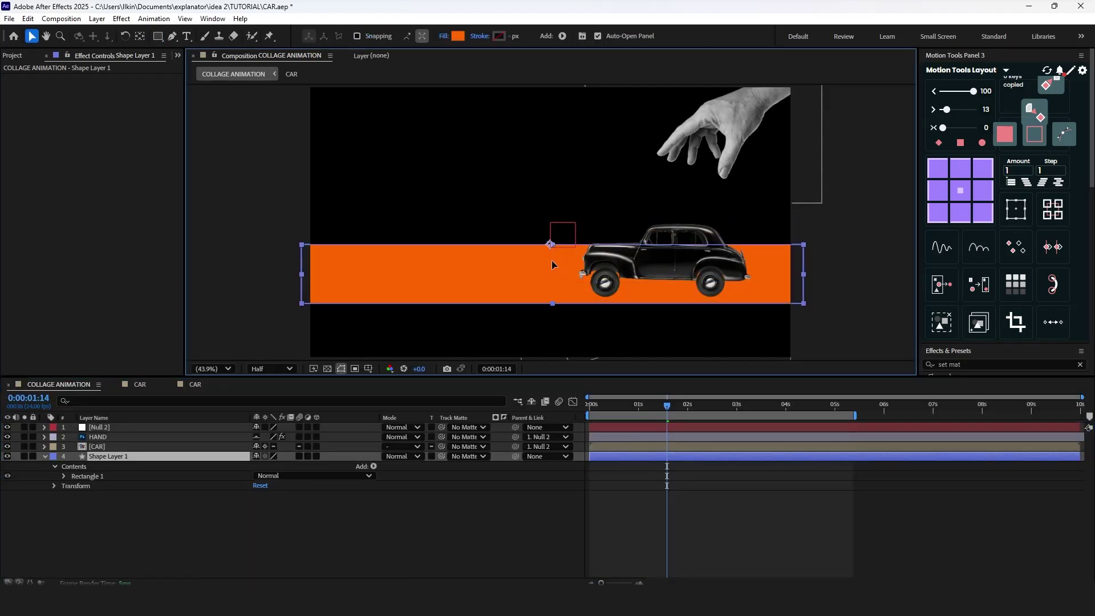
Make the orange shape layer 3D and reveal its transform properties for tilting.
{"action": "key", "text": "Return"}
{"action": "left_click", "coordinate": [315, 457]}
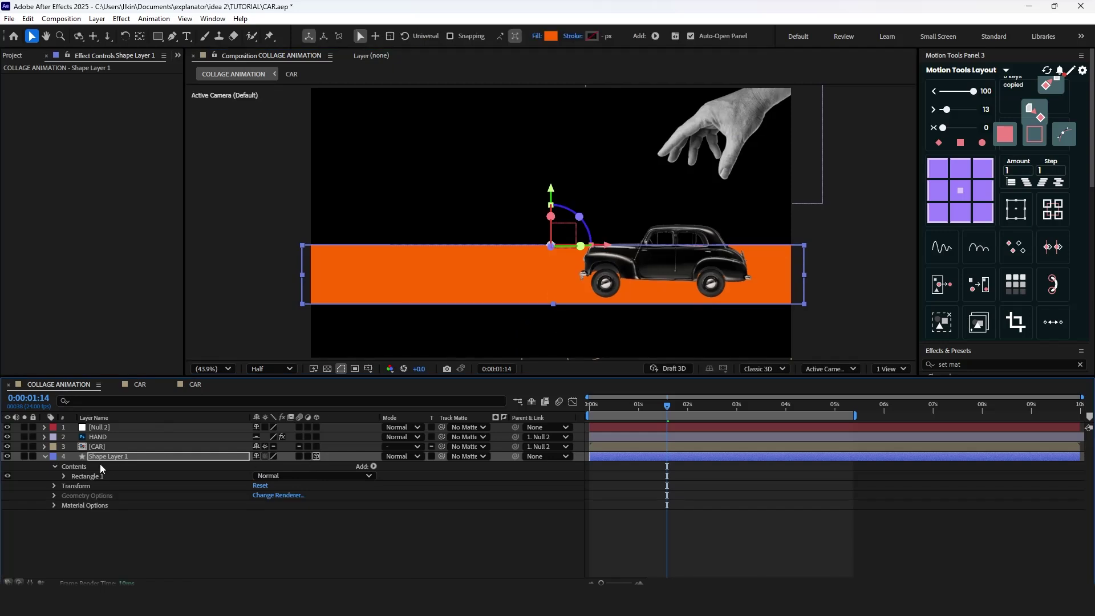
{"action": "left_click", "coordinate": [54, 486]}
{"action": "left_click_drag", "start_coordinate": [264, 545], "coordinate": [227, 533]}
{"action": "key", "text": "ctrl+z"}
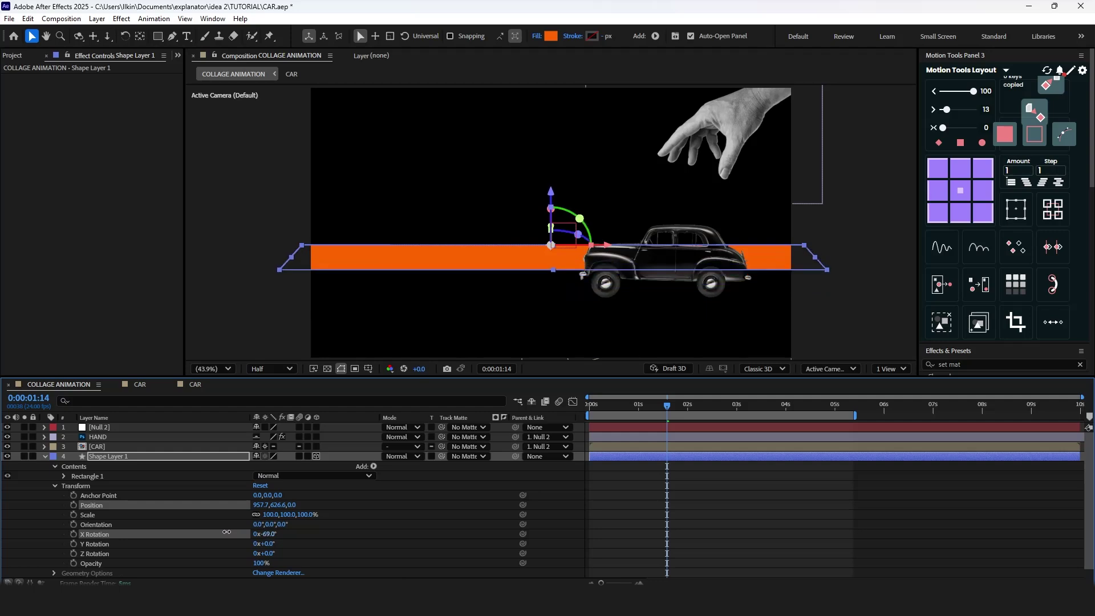
{"action": "left_click", "coordinate": [112, 457]}
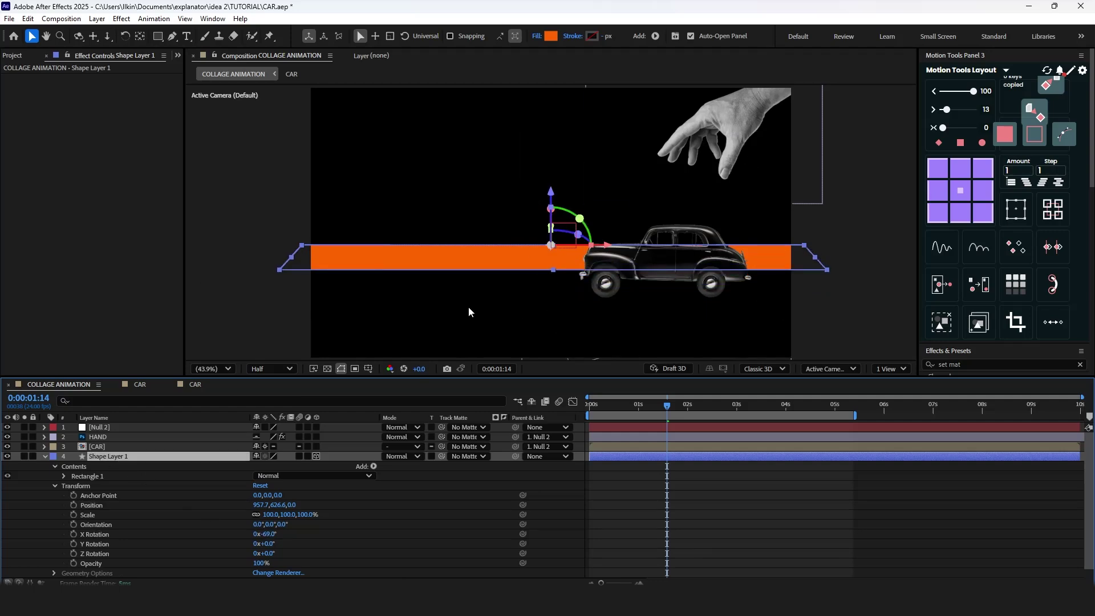
Move the orange road lower in frame and start its layer at 0:00:01:01.
{"action": "left_click_drag", "start_coordinate": [547, 262], "coordinate": [542, 288]}
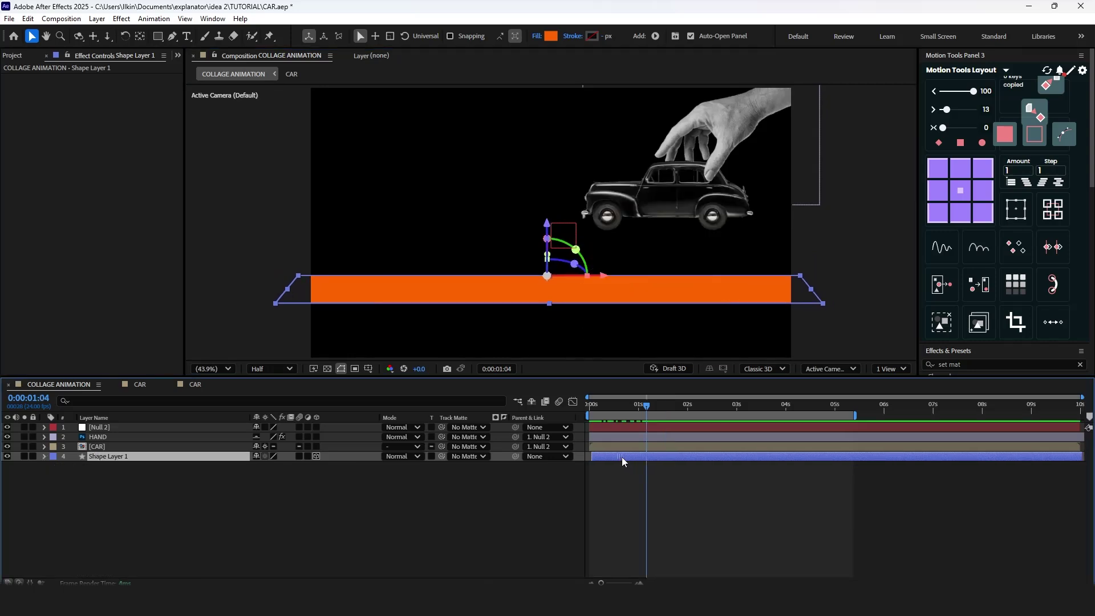
{"action": "left_click_drag", "start_coordinate": [621, 457], "coordinate": [674, 460]}
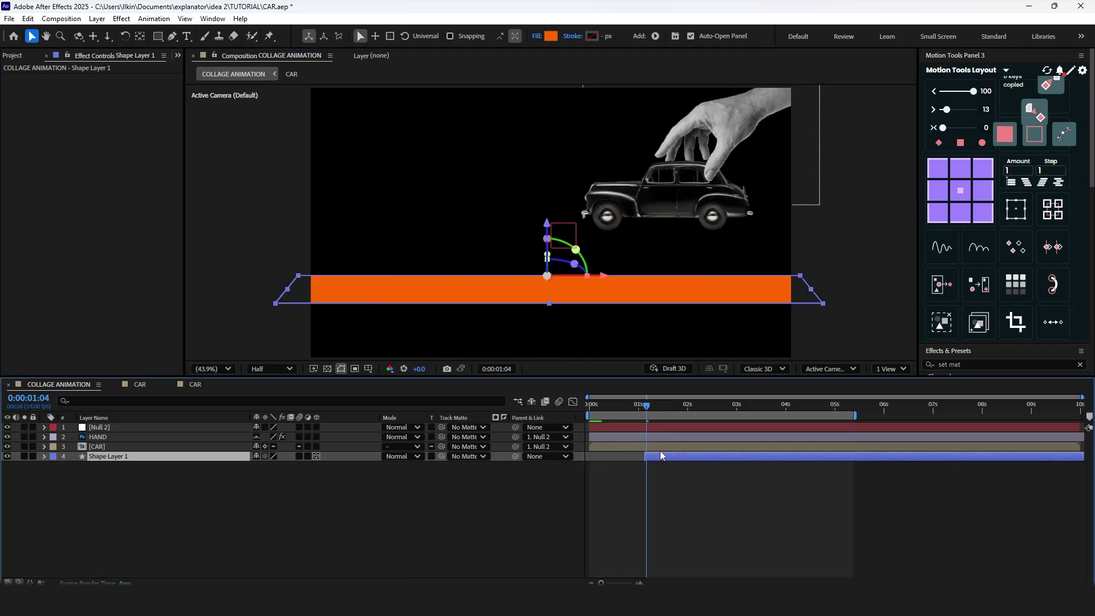
{"action": "key", "text": "Page_Up"}
{"action": "key", "text": "Page_Up"}
{"action": "key", "text": "Page_Up"}
{"action": "key", "text": "bracketleft"}
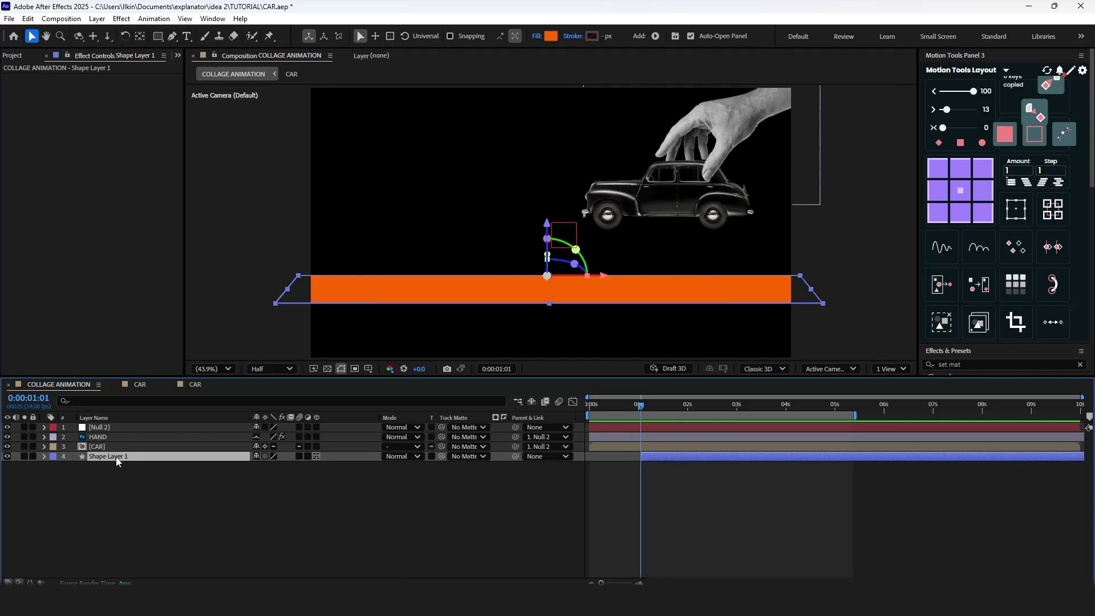
Animate the road's Scale from a narrow sliver, with the keyframe near 1:13, and preview it.
{"action": "key", "text": "s"}
{"action": "left_click", "coordinate": [74, 466]}
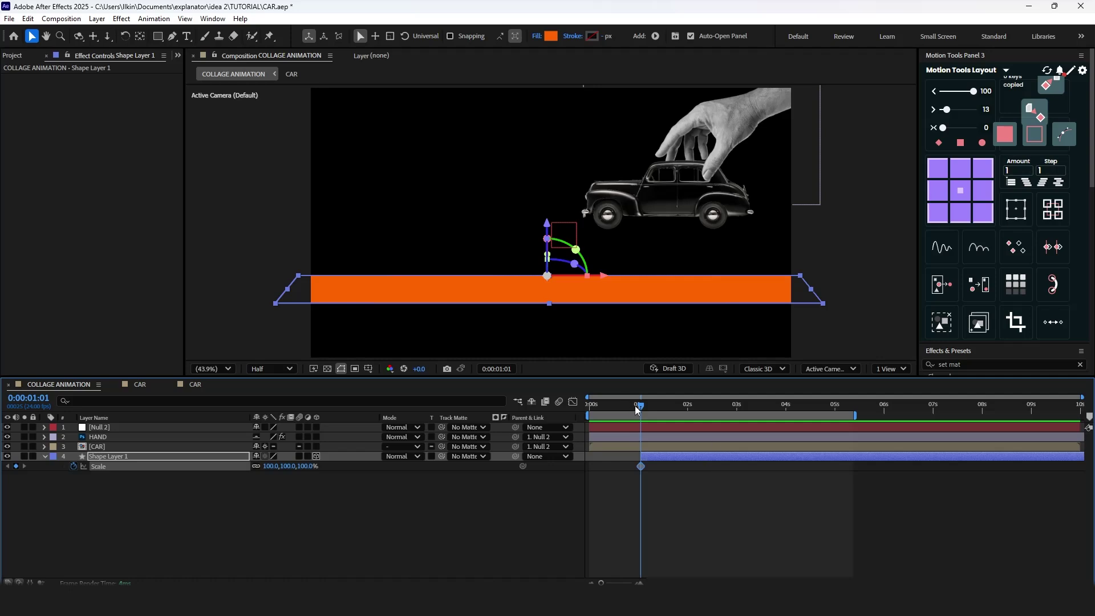
{"action": "left_click_drag", "start_coordinate": [641, 466], "coordinate": [667, 466]}
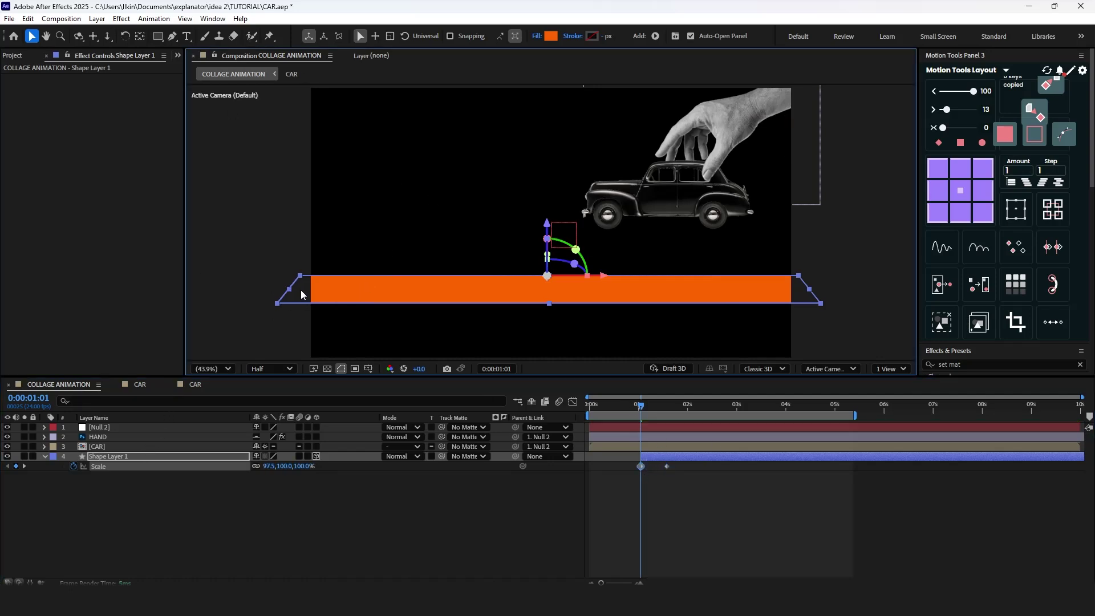
{"action": "left_click_drag", "start_coordinate": [291, 295], "coordinate": [548, 301]}
{"action": "key", "text": "space"}
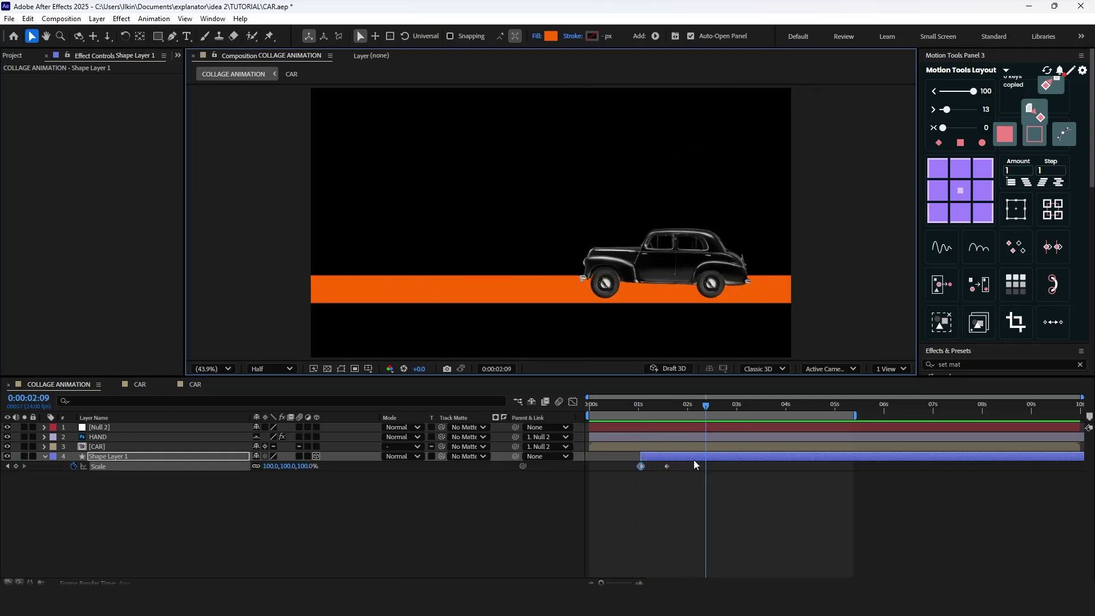
Easy Ease both Scale keyframes and sharpen the speed graph into a central spike.
{"action": "left_click_drag", "start_coordinate": [697, 474], "coordinate": [618, 463]}
{"action": "key", "text": "F9"}
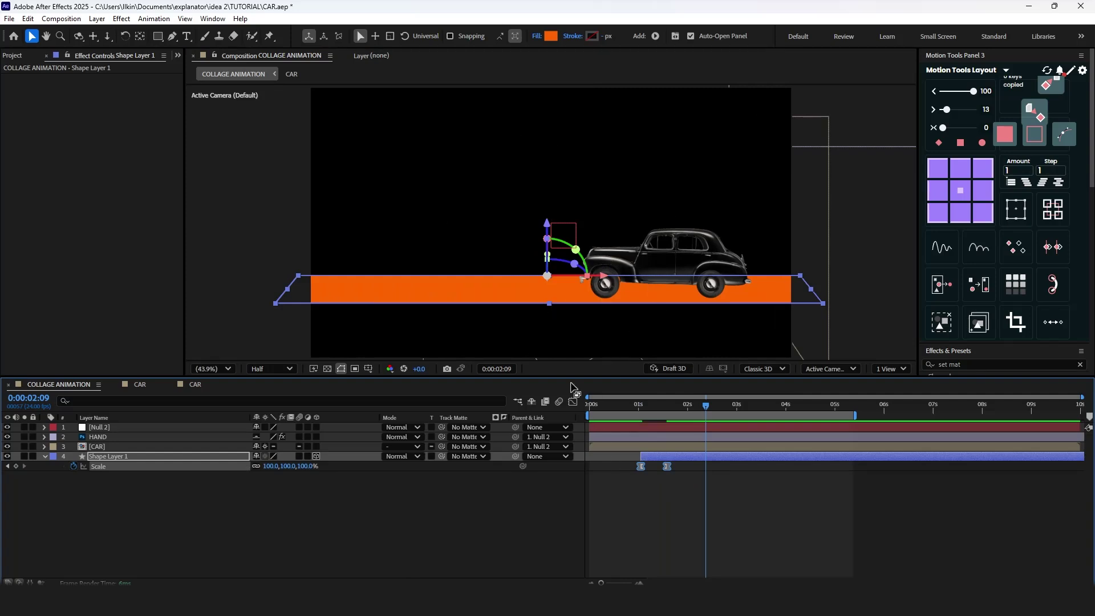
{"action": "left_click", "coordinate": [574, 402]}
{"action": "left_click", "coordinate": [670, 554]}
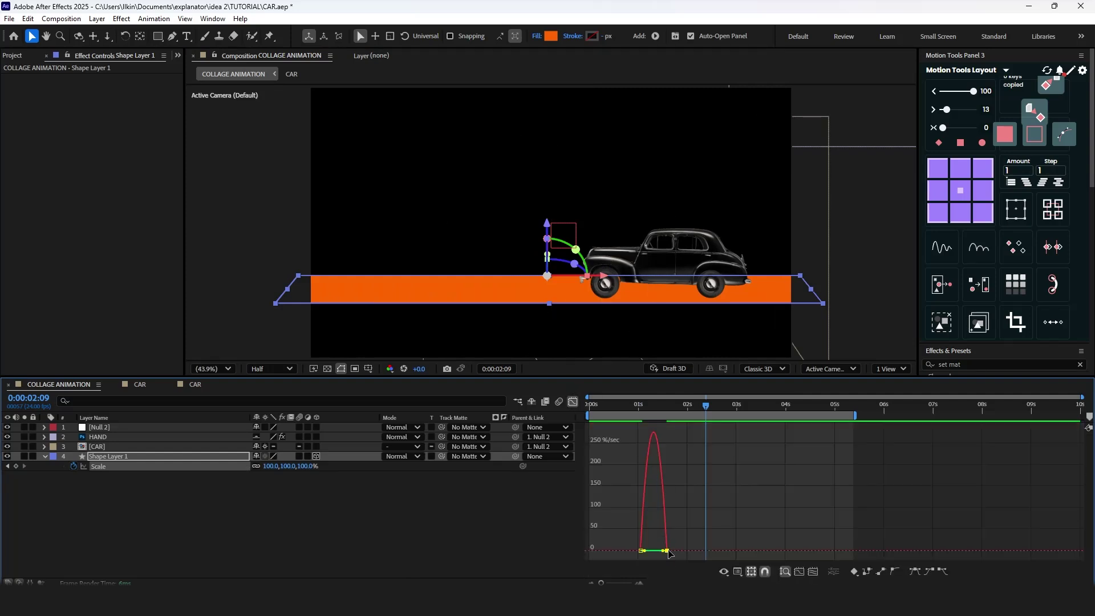
{"action": "mouse_move", "coordinate": [661, 551]}
{"action": "left_mouse_down"}
{"action": "mouse_move", "coordinate": [644, 552]}
{"action": "mouse_move", "coordinate": [660, 555]}
{"action": "left_mouse_up"}
{"action": "left_click", "coordinate": [573, 402]}
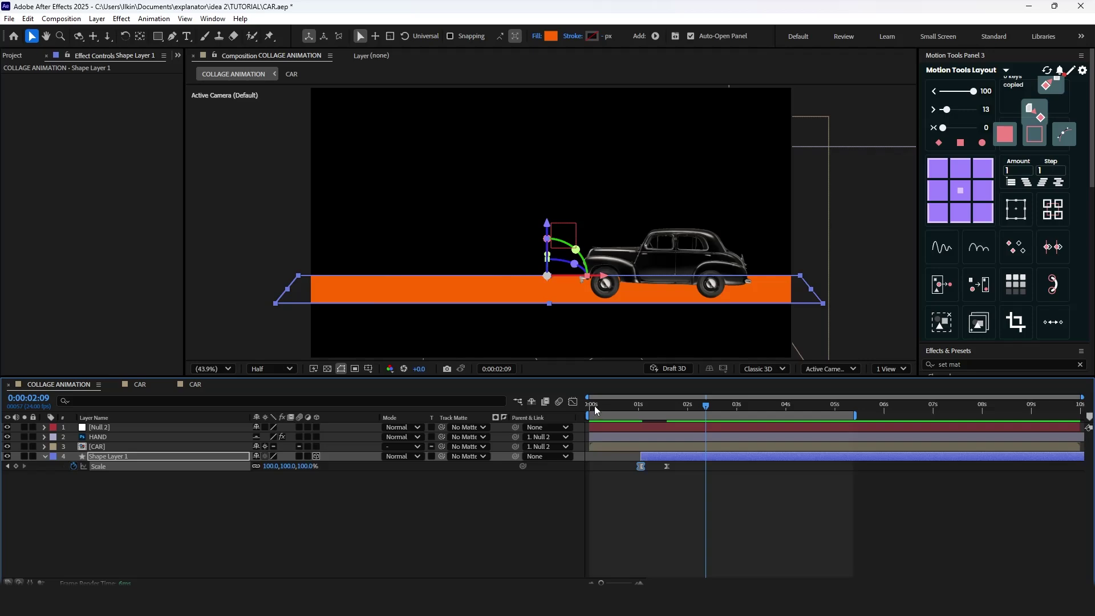
{"action": "key", "text": "Home"}
{"action": "key", "text": "space"}
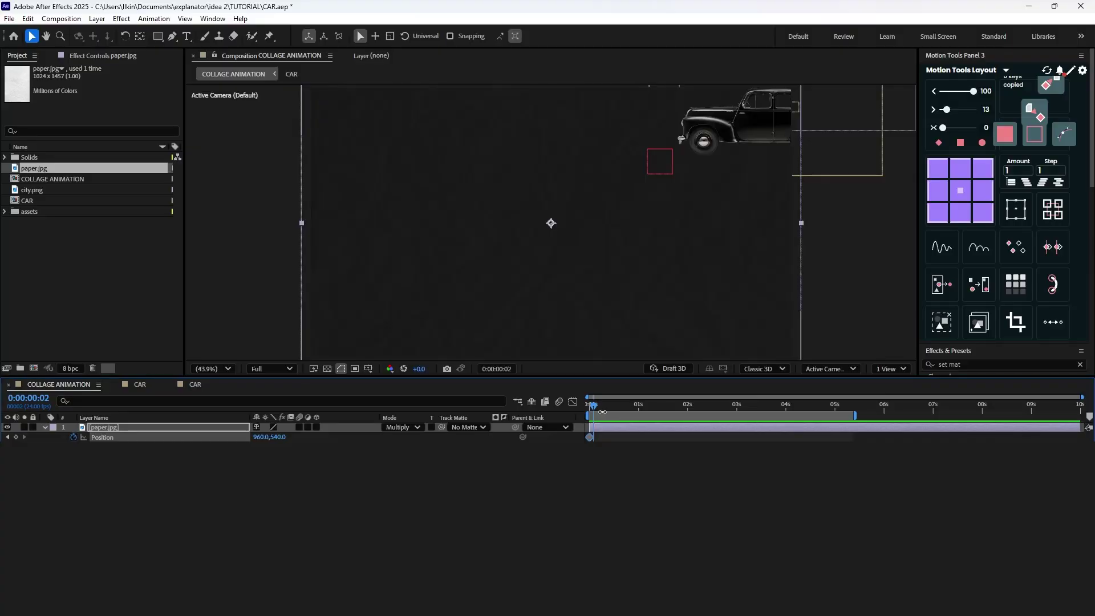
Set starting Scale and Rotation keyframes on the paper layer at frame 0.
{"action": "left_click_drag", "start_coordinate": [592, 405], "coordinate": [589, 408]}
{"action": "key", "text": "shift+s"}
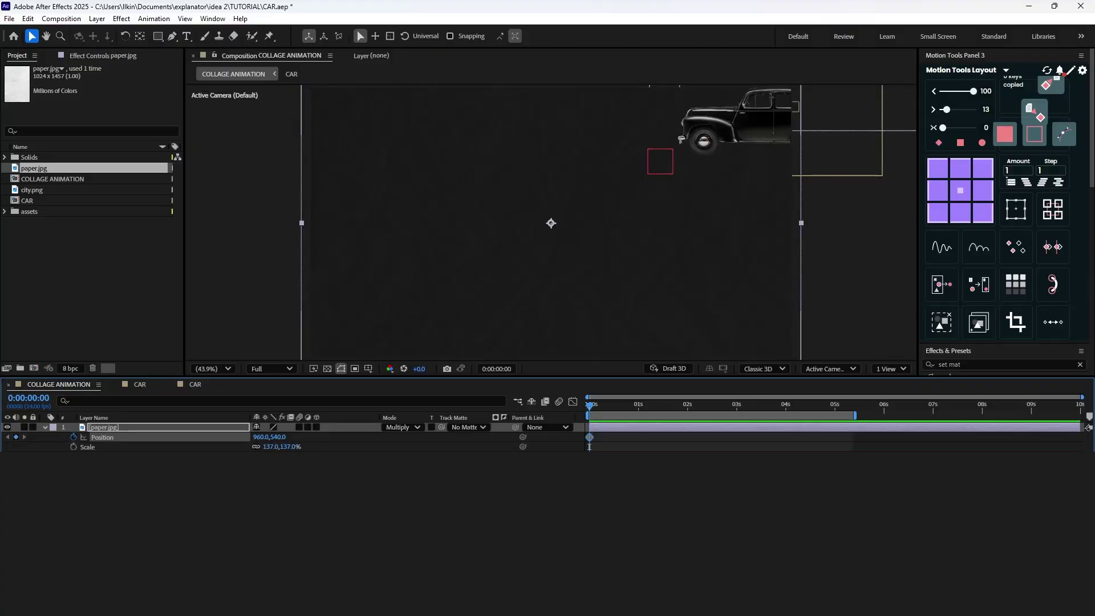
{"action": "left_click", "coordinate": [73, 447]}
{"action": "key", "text": "shift+r"}
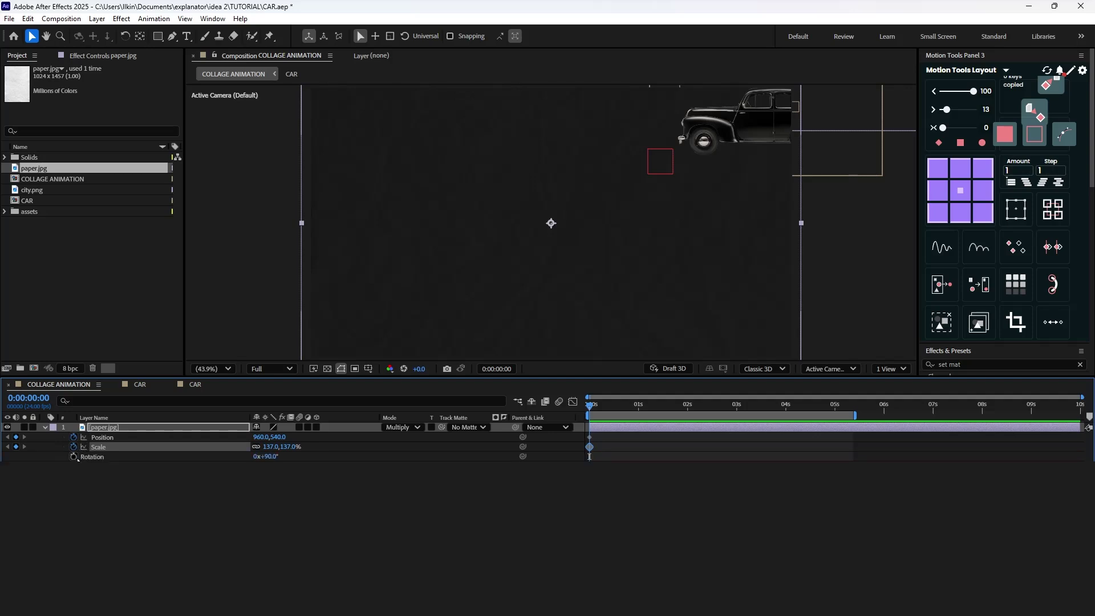
{"action": "left_click", "coordinate": [73, 456]}
Key the paper's poses: nudged down at frame 3, rotated and enlarged at frame 8, then lifted.
{"action": "left_click", "coordinate": [595, 409]}
{"action": "left_click_drag", "start_coordinate": [595, 409], "coordinate": [597, 412]}
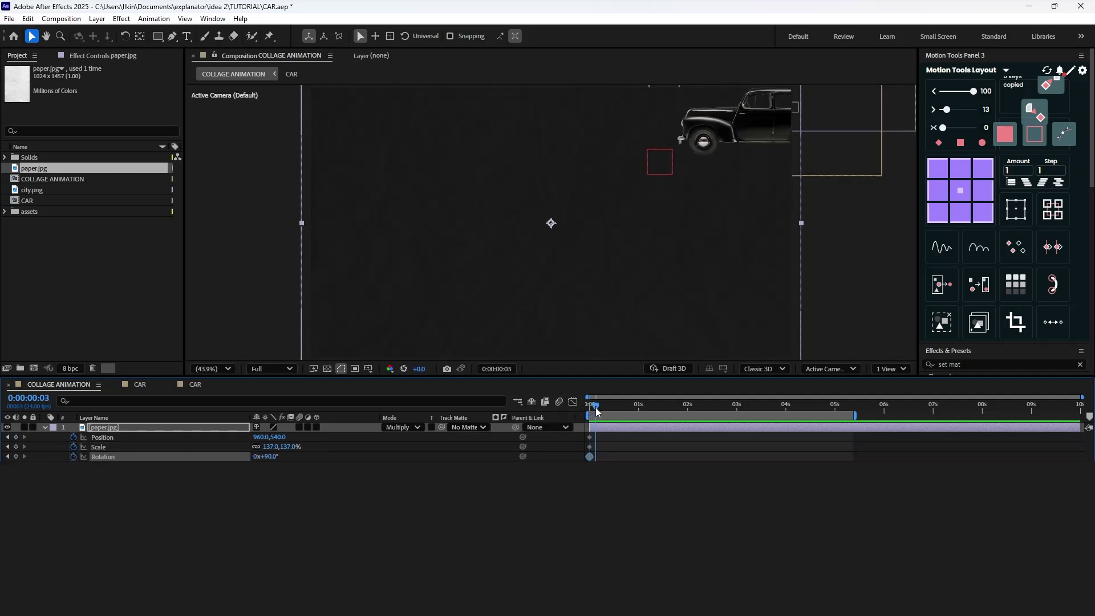
{"action": "left_click_drag", "start_coordinate": [273, 441], "coordinate": [312, 451]}
{"action": "left_click_drag", "start_coordinate": [602, 408], "coordinate": [608, 407]}
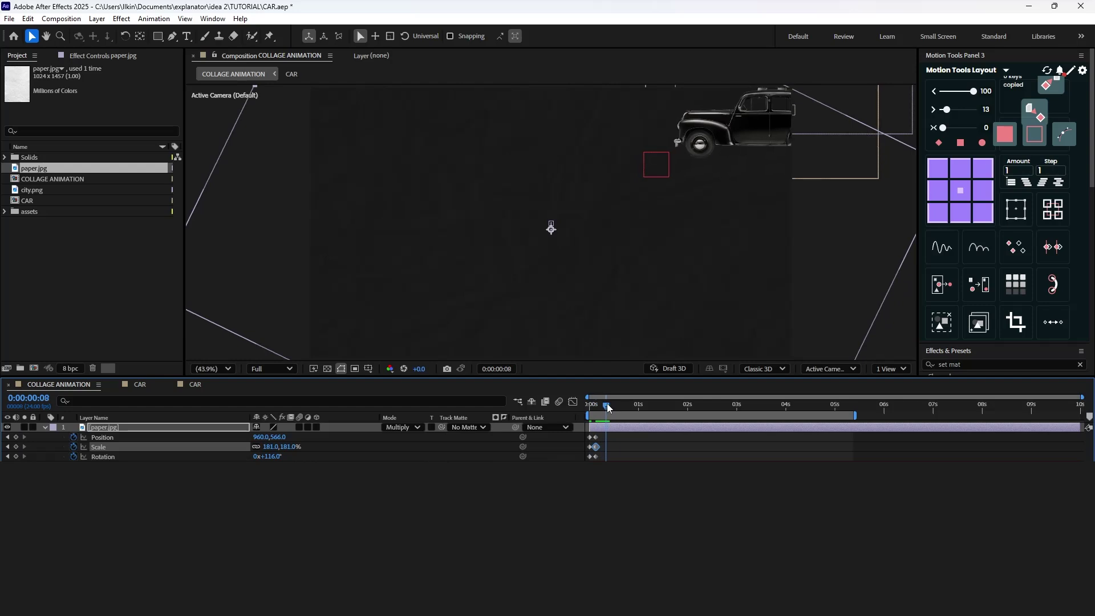
{"action": "left_click_drag", "start_coordinate": [275, 457], "coordinate": [244, 439]}
{"action": "left_click_drag", "start_coordinate": [607, 406], "coordinate": [611, 406]}
Convert all the paper's keyframes to hold keyframes and preview the stepped animation.
{"action": "left_click_drag", "start_coordinate": [618, 459], "coordinate": [586, 436]}
{"action": "right_click", "coordinate": [595, 453]}
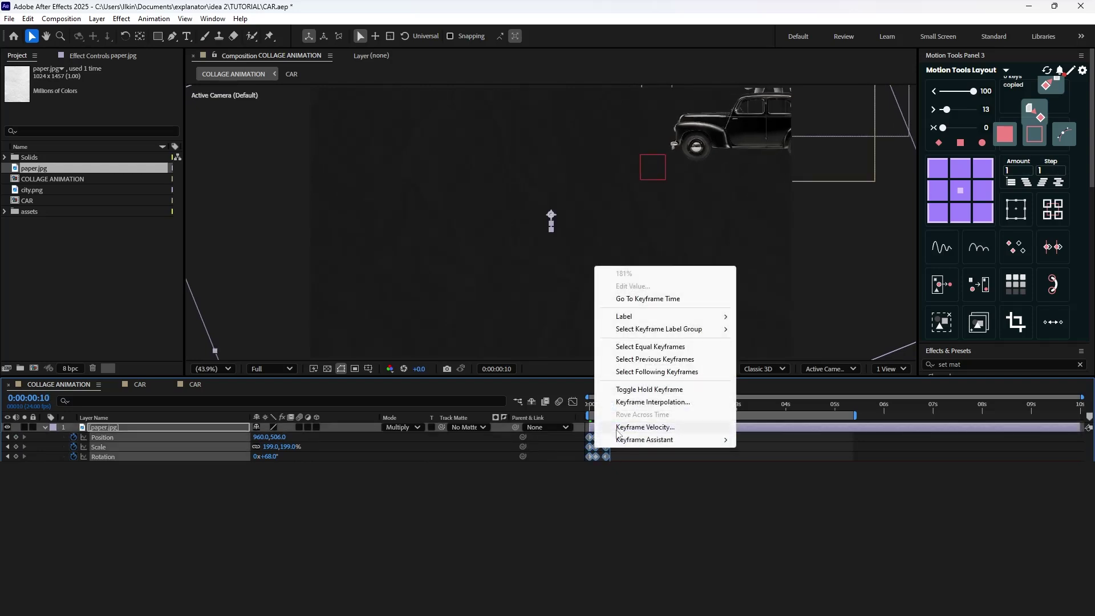
{"action": "left_click", "coordinate": [634, 391]}
{"action": "left_click_drag", "start_coordinate": [610, 408], "coordinate": [576, 409]}
{"action": "key", "text": "space"}
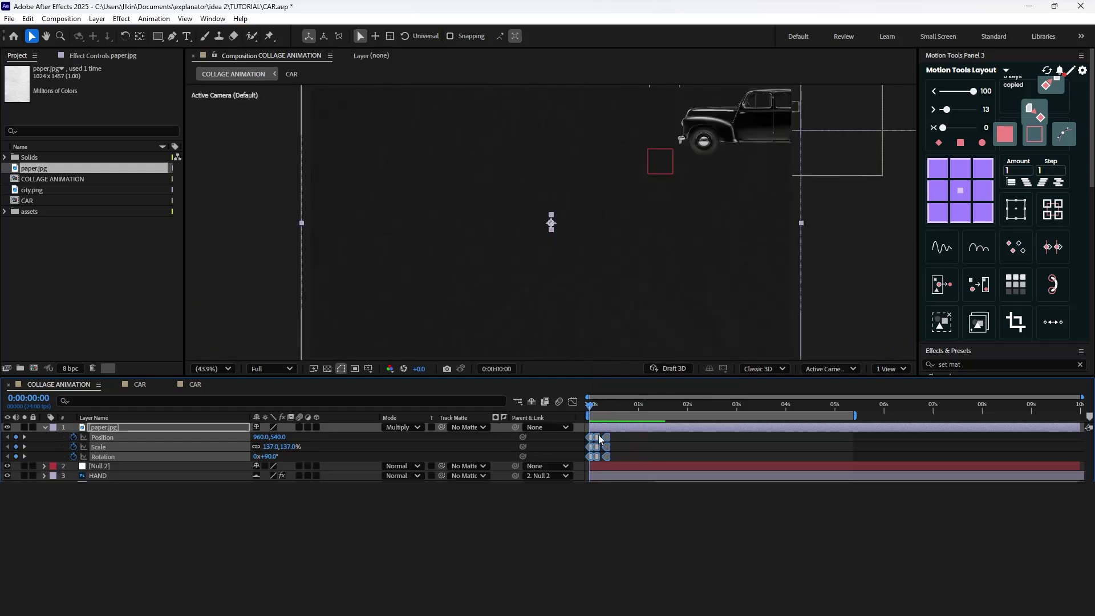
{"action": "scroll", "coordinate": [623, 454], "scroll_direction": "up", "scroll_amount": 2}
Write a loopOut() expression on the paper layer's Position property.
{"action": "left_click", "coordinate": [596, 409]}
{"action": "left_click_drag", "start_coordinate": [593, 397], "coordinate": [578, 410]}
{"action": "left_click", "coordinate": [74, 438], "text": "alt"}
{"action": "type", "text": "l"}
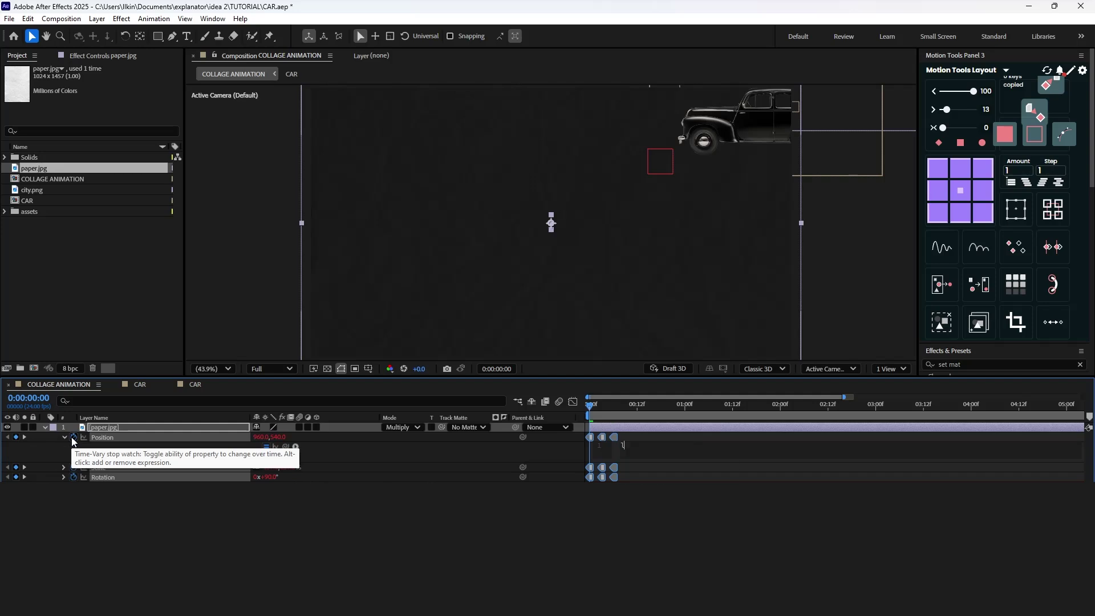
{"action": "type", "text": "oopout"}
{"action": "key", "text": "Return"}
{"action": "key", "text": "ctrl+a"}
{"action": "key", "text": "ctrl+c"}
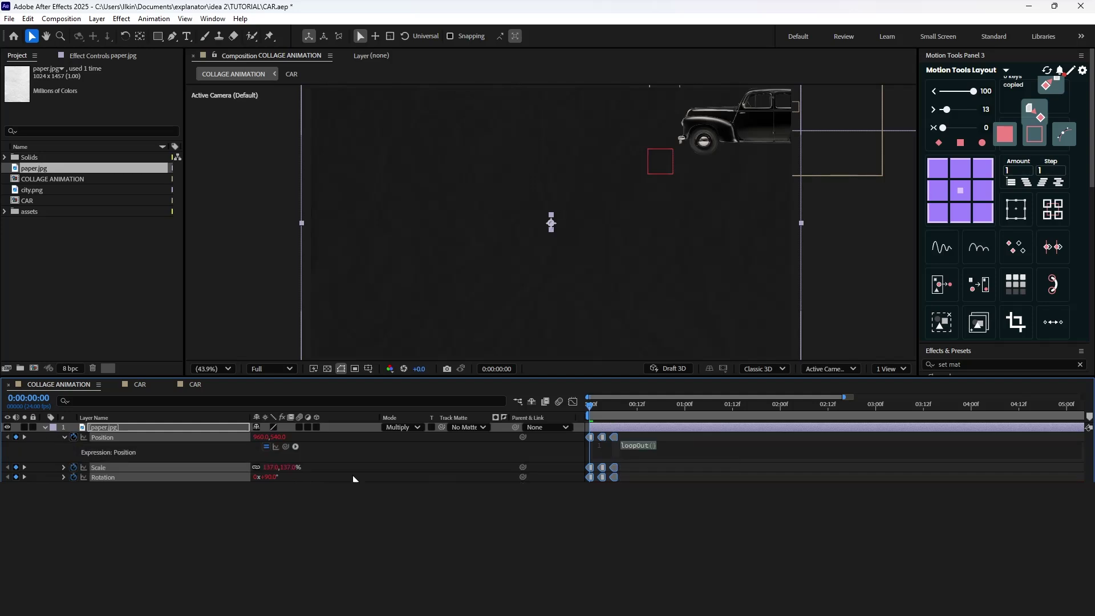
Give the paper's Scale and Position properties loopOut() expressions.
{"action": "left_click", "coordinate": [74, 467], "text": "alt"}
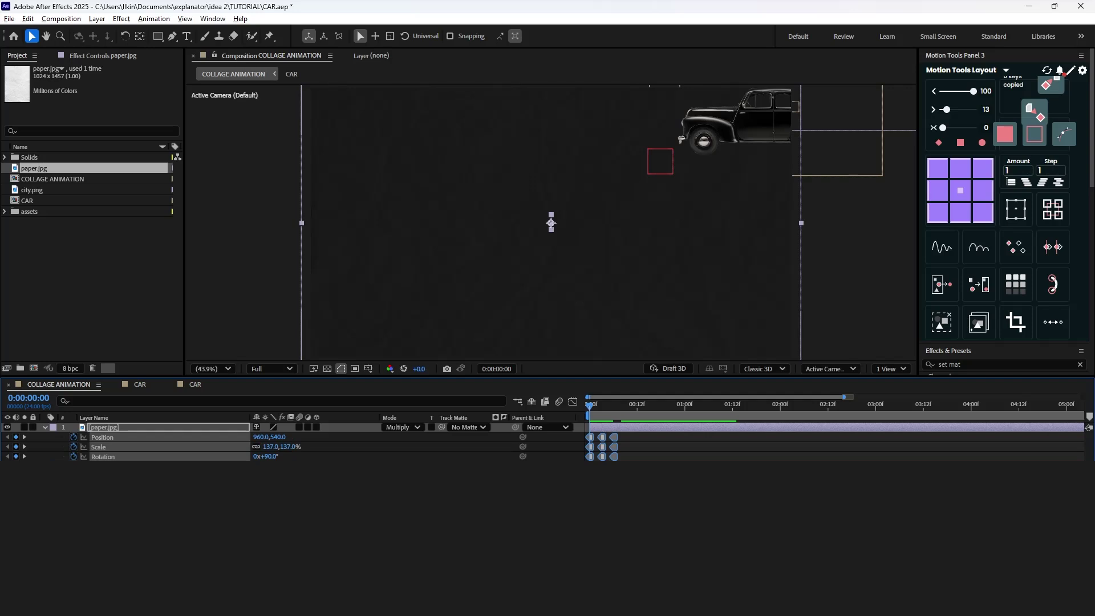
{"action": "left_click", "coordinate": [74, 448], "text": "alt"}
{"action": "key", "text": "ctrl+v"}
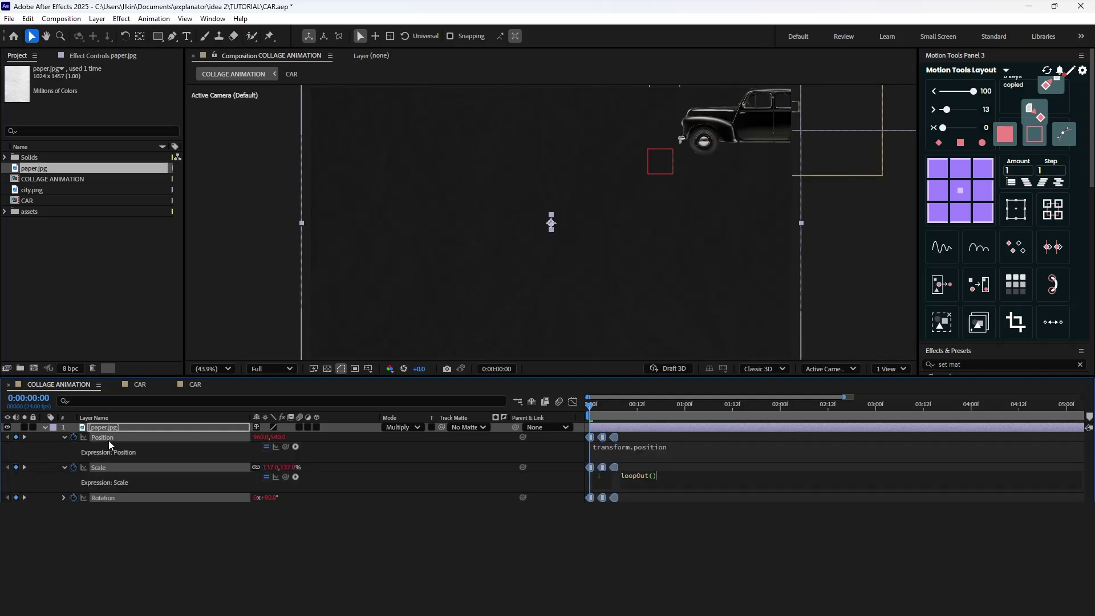
{"action": "key", "text": "KP_Enter"}
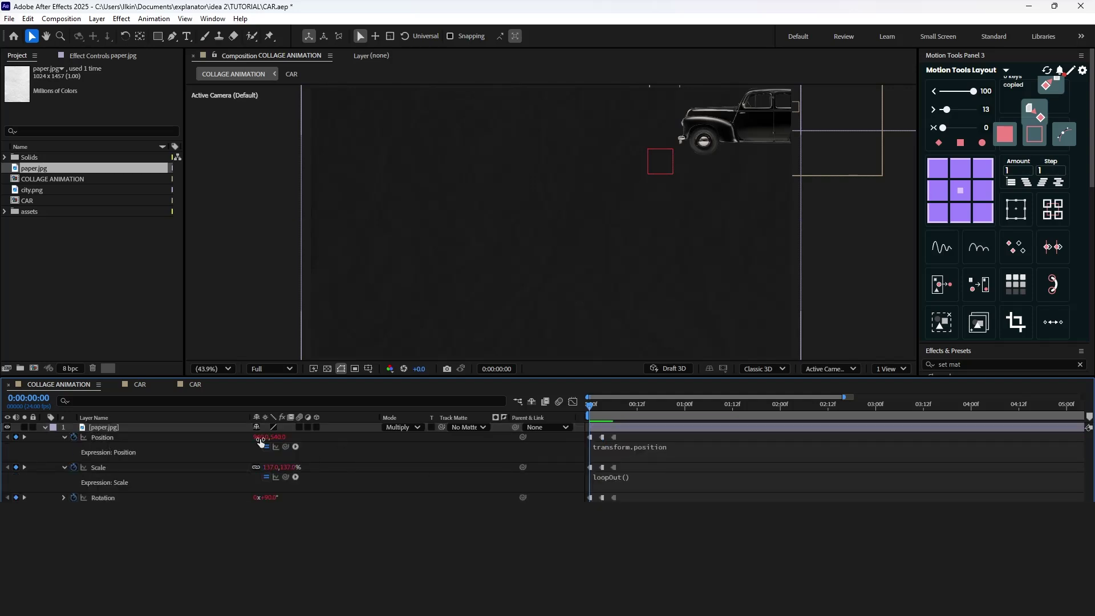
{"action": "left_click", "coordinate": [648, 448]}
{"action": "key", "text": "ctrl+v"}
{"action": "key", "text": "Return"}
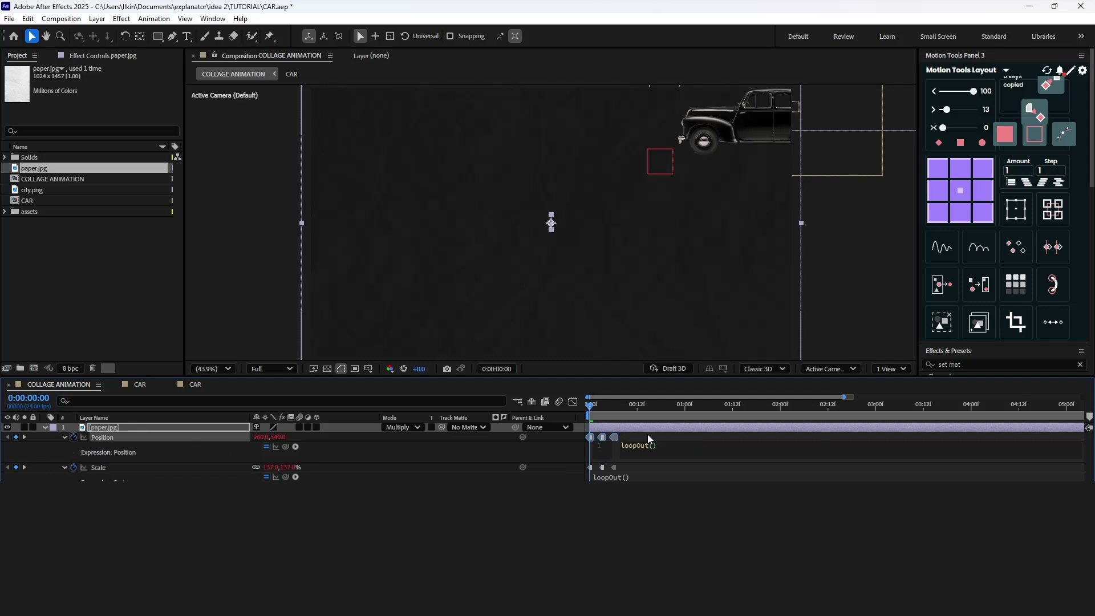
{"action": "key", "text": "KP_Enter"}
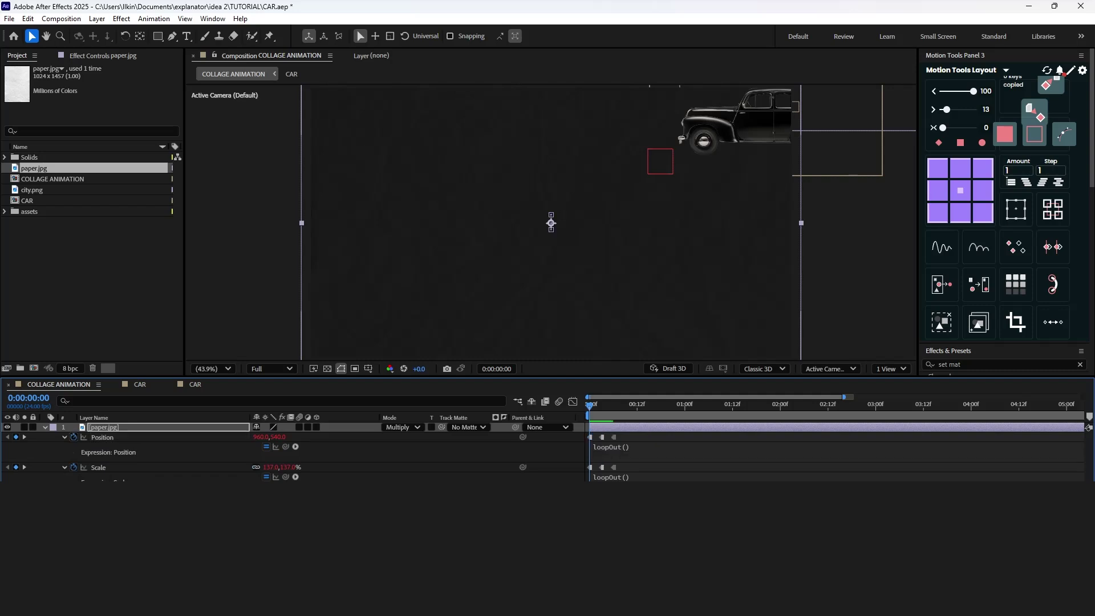
Put loopOut() on the paper's Rotation and collapse the paper layer.
{"action": "left_click", "coordinate": [74, 498], "text": "alt"}
{"action": "key", "text": "ctrl+v"}
{"action": "key", "text": "KP_Enter"}
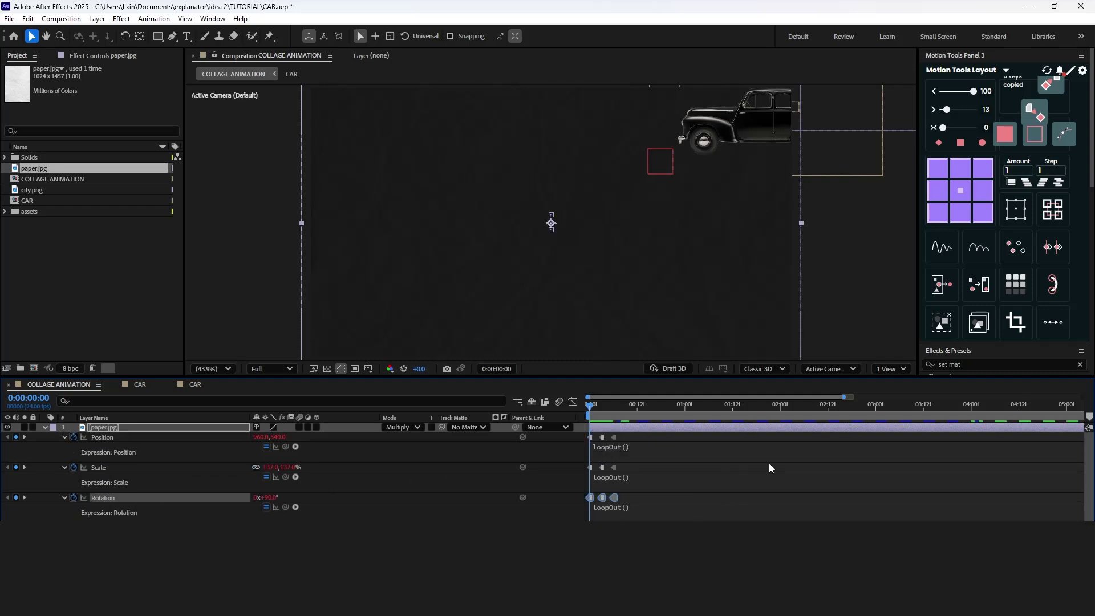
{"action": "left_click", "coordinate": [46, 428]}
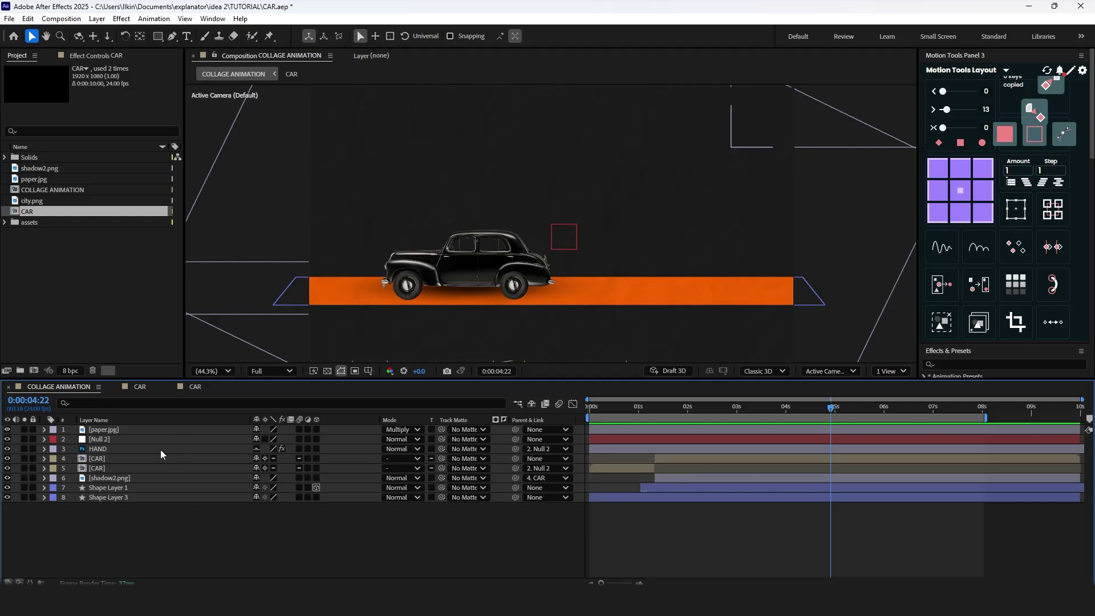
Open the CAR comp, show both wheels' Rotation keyframes, and extend the preview range to about 06:20.
{"action": "double_click", "coordinate": [104, 458]}
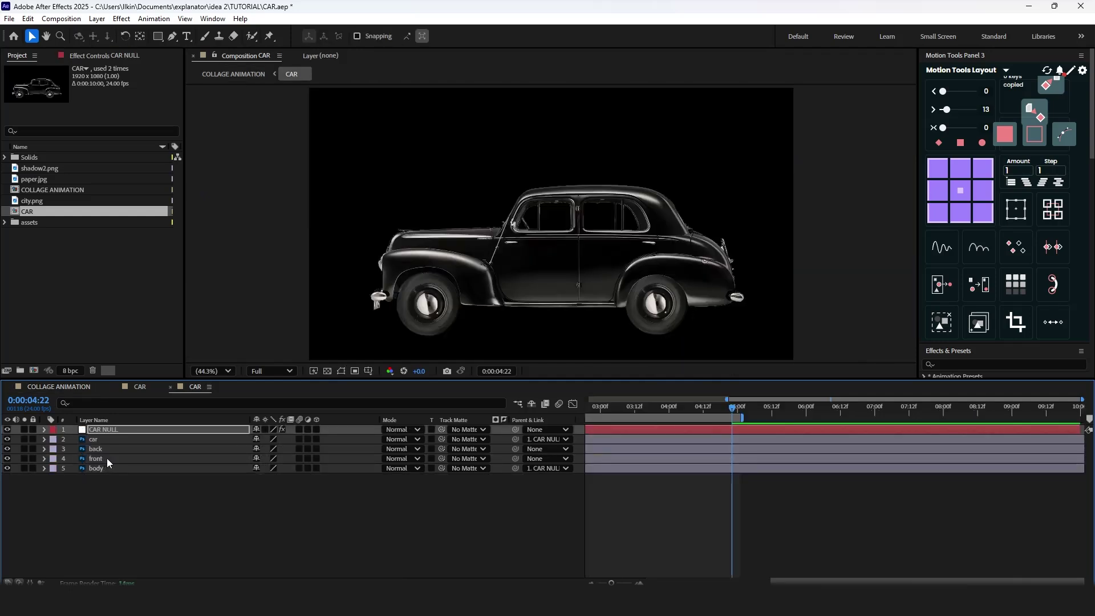
{"action": "left_click", "coordinate": [106, 460]}
{"action": "left_click", "coordinate": [105, 448], "text": "shift"}
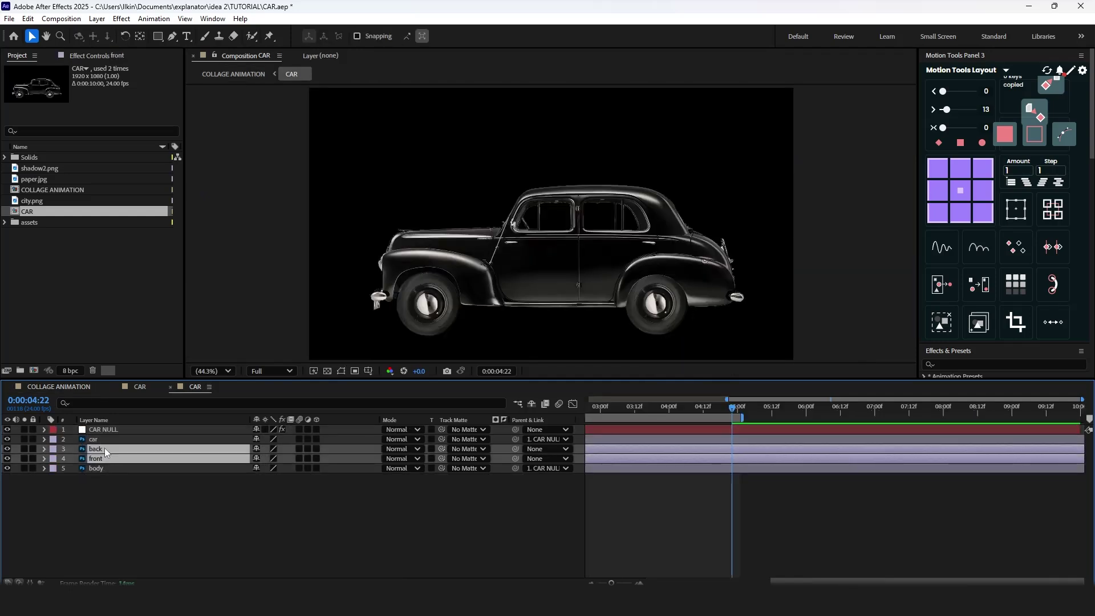
{"action": "key", "text": "u"}
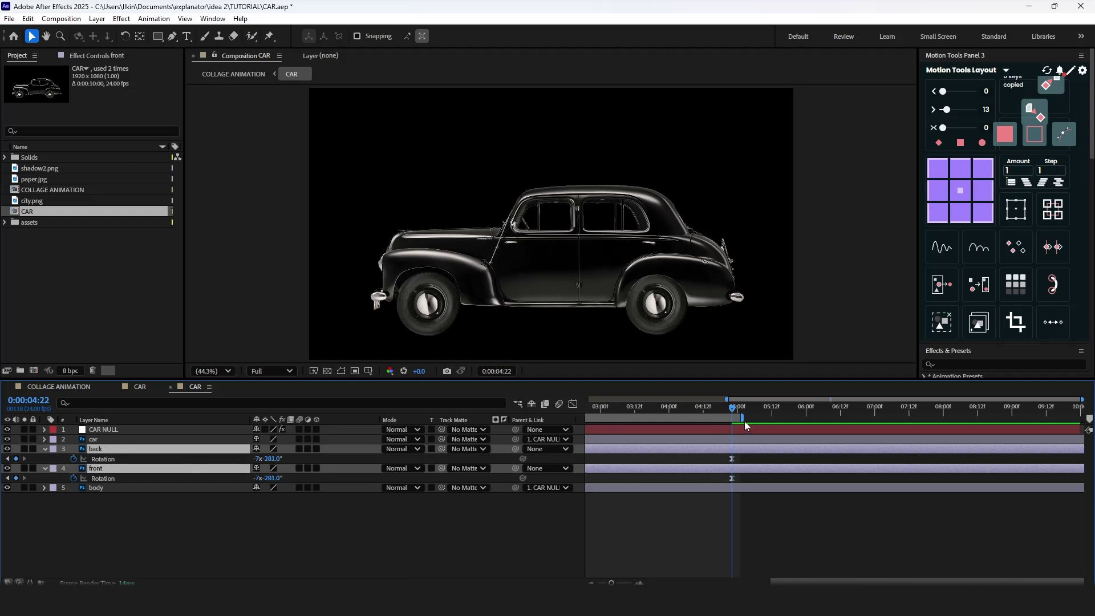
{"action": "left_click_drag", "start_coordinate": [742, 419], "coordinate": [865, 419]}
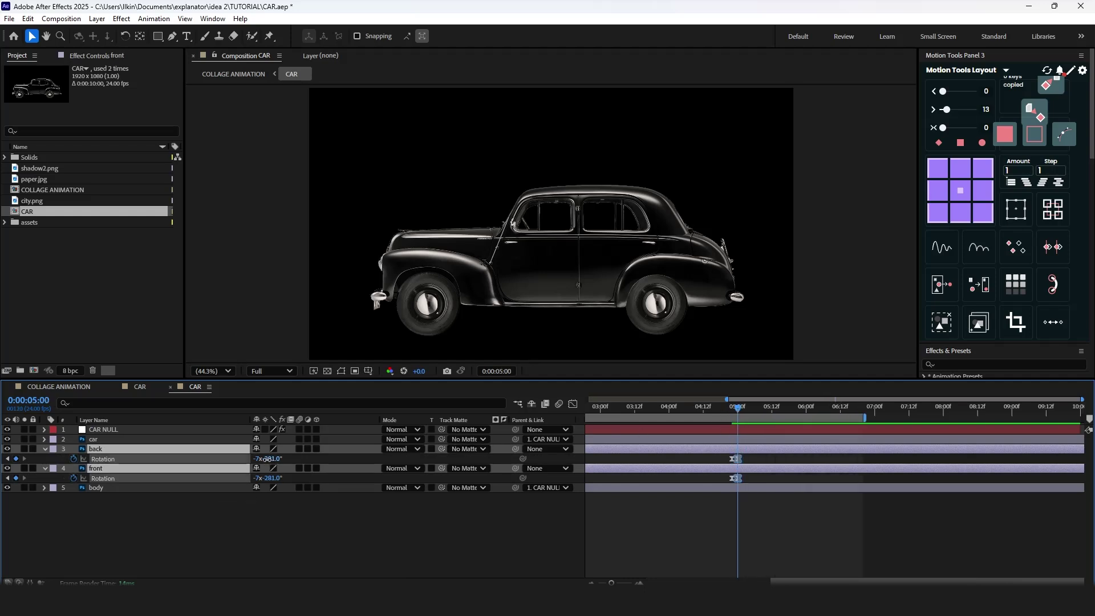
Key a slight wheel turn at 05:00, paste the keyframes at 05:12, and preview from 04:17.
{"action": "left_click_drag", "start_coordinate": [269, 460], "coordinate": [264, 459]}
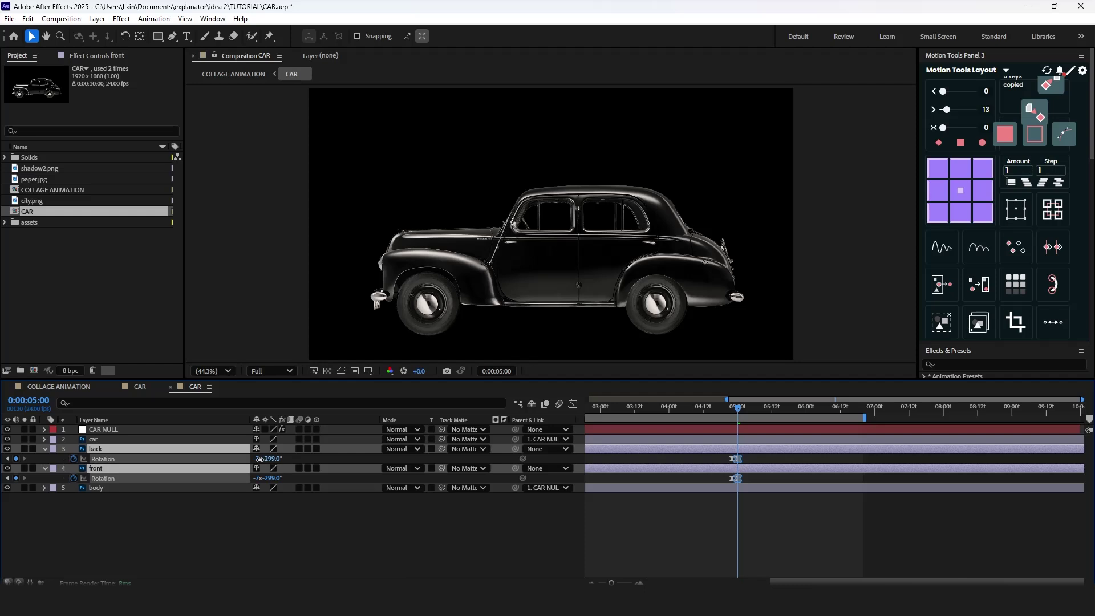
{"action": "left_click", "coordinate": [733, 478]}
{"action": "left_click", "coordinate": [733, 460], "text": "shift"}
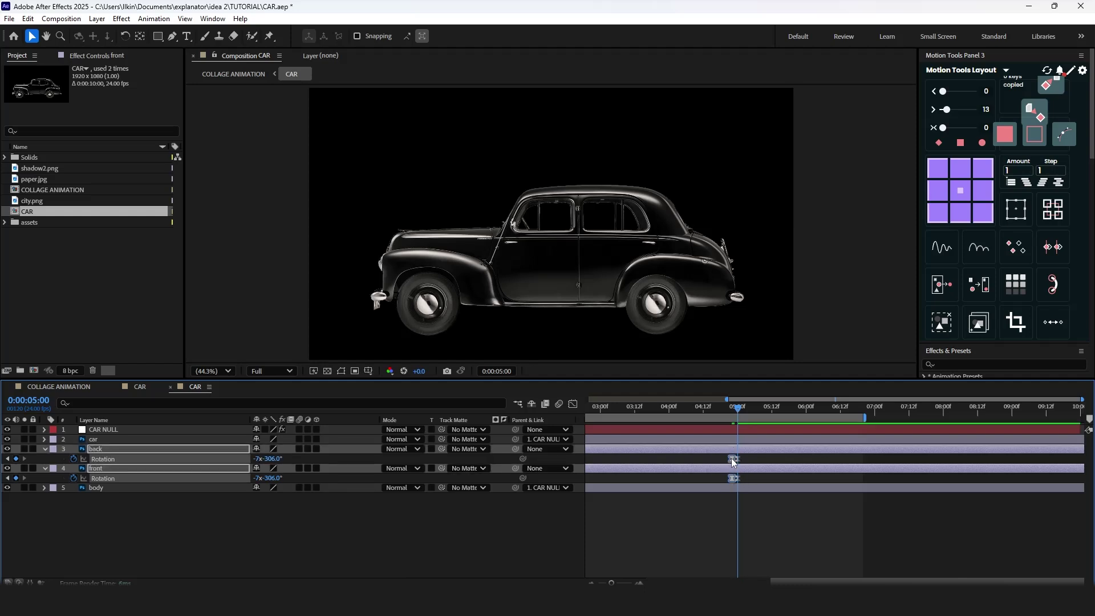
{"action": "left_click", "coordinate": [772, 410]}
{"action": "key", "text": "ctrl+v"}
{"action": "left_click", "coordinate": [717, 407]}
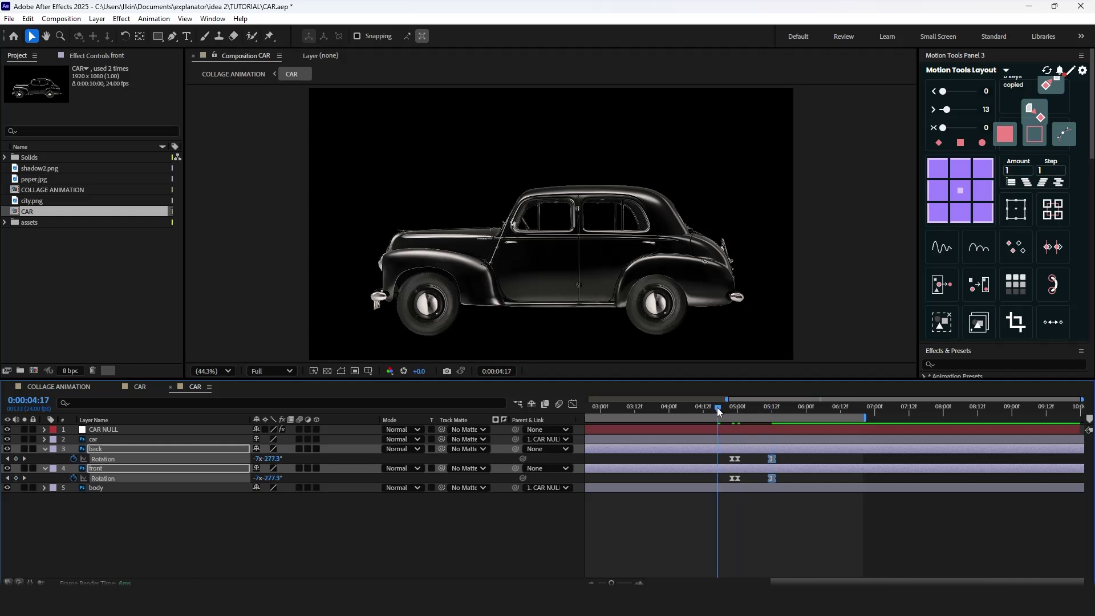
{"action": "key", "text": "space"}
Move the wheel rock keyframes to about 06:04 and view the whole 10-second timeline.
{"action": "key", "text": "space"}
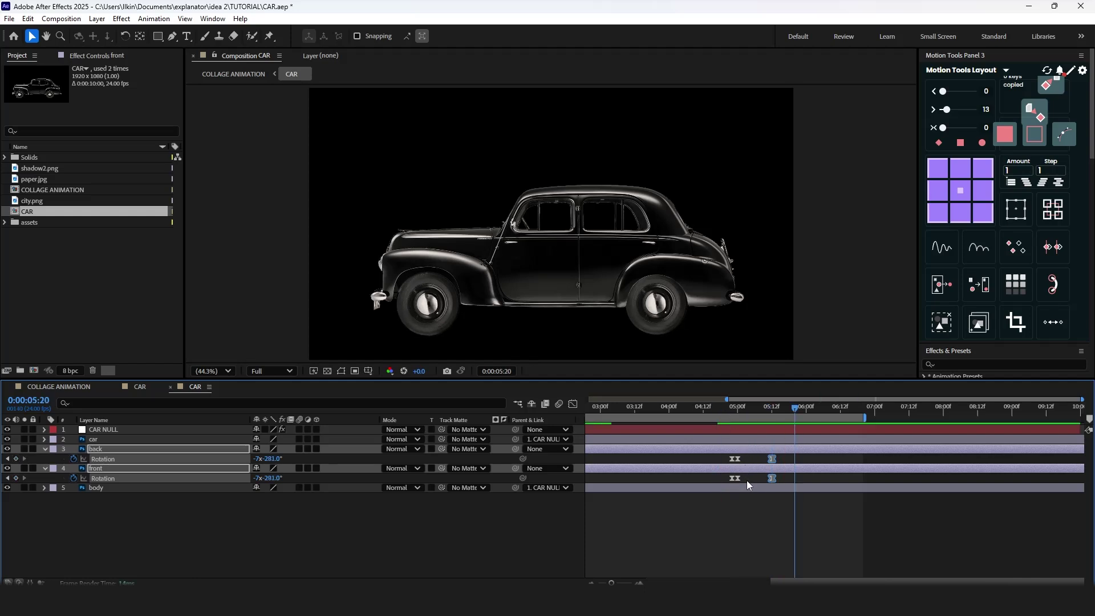
{"action": "mouse_move", "coordinate": [747, 481]}
{"action": "left_mouse_down"}
{"action": "mouse_move", "coordinate": [737, 457]}
{"action": "mouse_move", "coordinate": [738, 477]}
{"action": "mouse_move", "coordinate": [769, 456]}
{"action": "mouse_move", "coordinate": [829, 474]}
{"action": "mouse_move", "coordinate": [750, 463]}
{"action": "left_mouse_up"}
{"action": "left_click", "coordinate": [716, 405]}
{"action": "key", "text": "space"}
{"action": "key", "text": "space"}
{"action": "left_click", "coordinate": [720, 409]}
{"action": "key", "text": "space"}
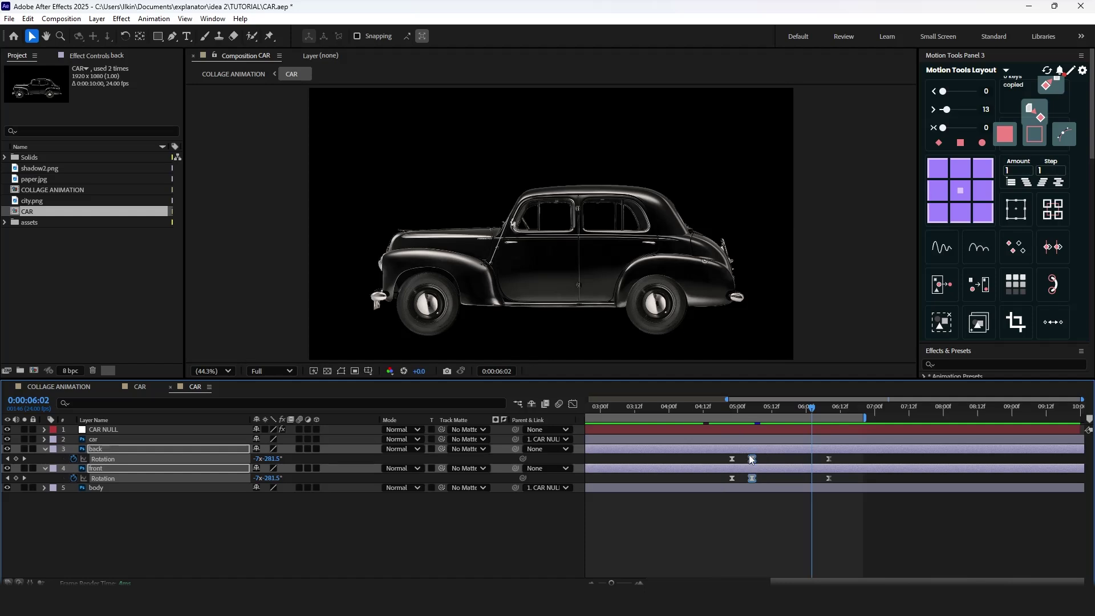
{"action": "key", "text": "minus"}
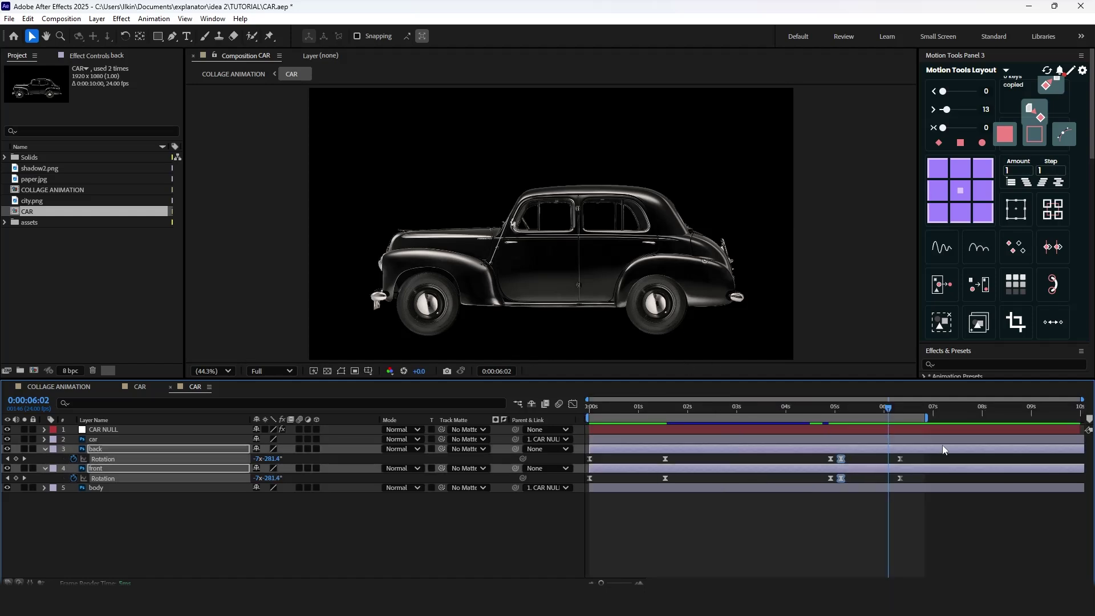
{"action": "left_click_drag", "start_coordinate": [836, 407], "coordinate": [831, 408]}
Key CAR NULL's Rotation level at 4:22 and tilted to -2° around 05:03.
{"action": "left_click", "coordinate": [837, 428]}
{"action": "key", "text": "r"}
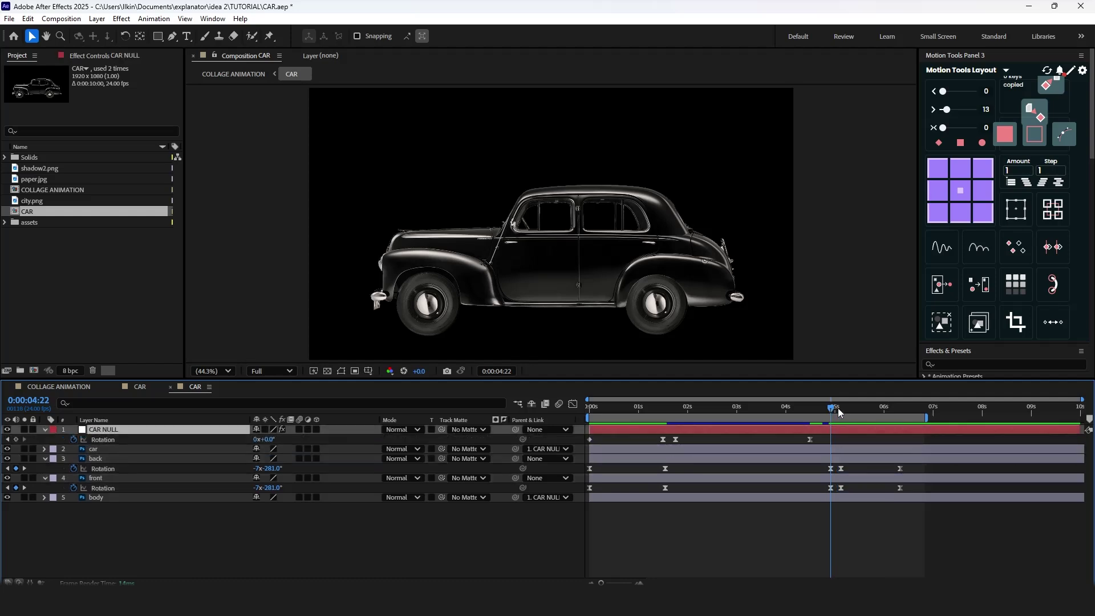
{"action": "left_click", "coordinate": [16, 439]}
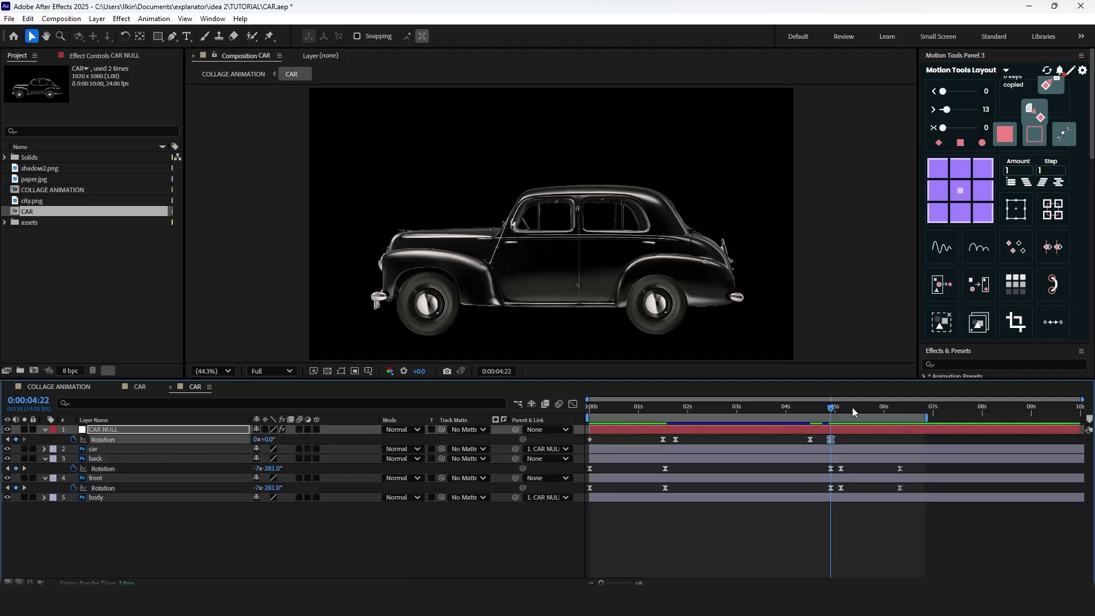
{"action": "left_click_drag", "start_coordinate": [833, 408], "coordinate": [843, 409]}
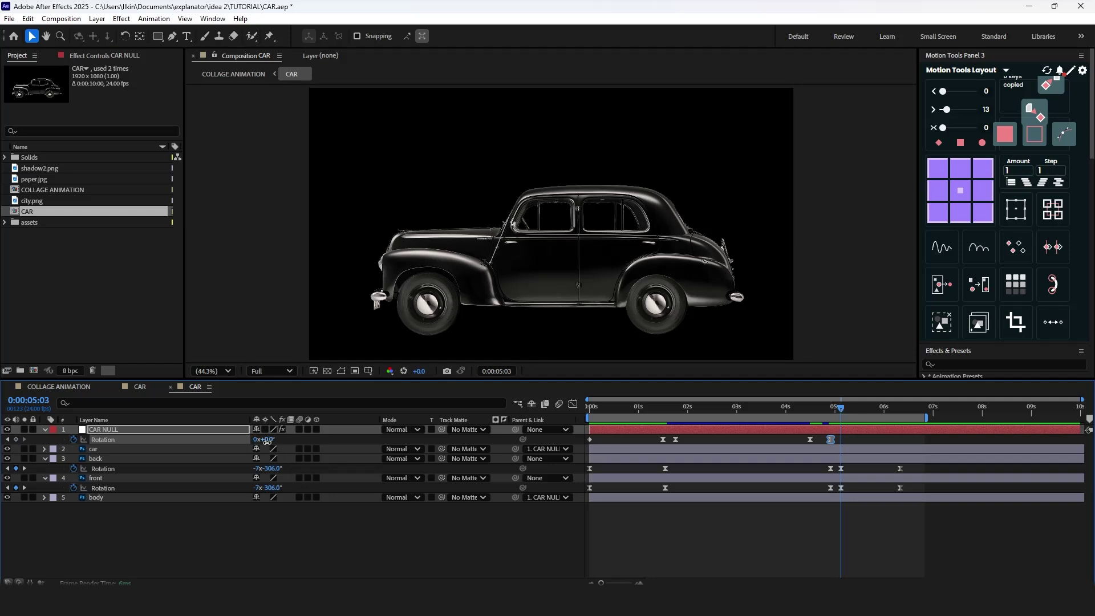
{"action": "left_click_drag", "start_coordinate": [264, 440], "coordinate": [263, 442]}
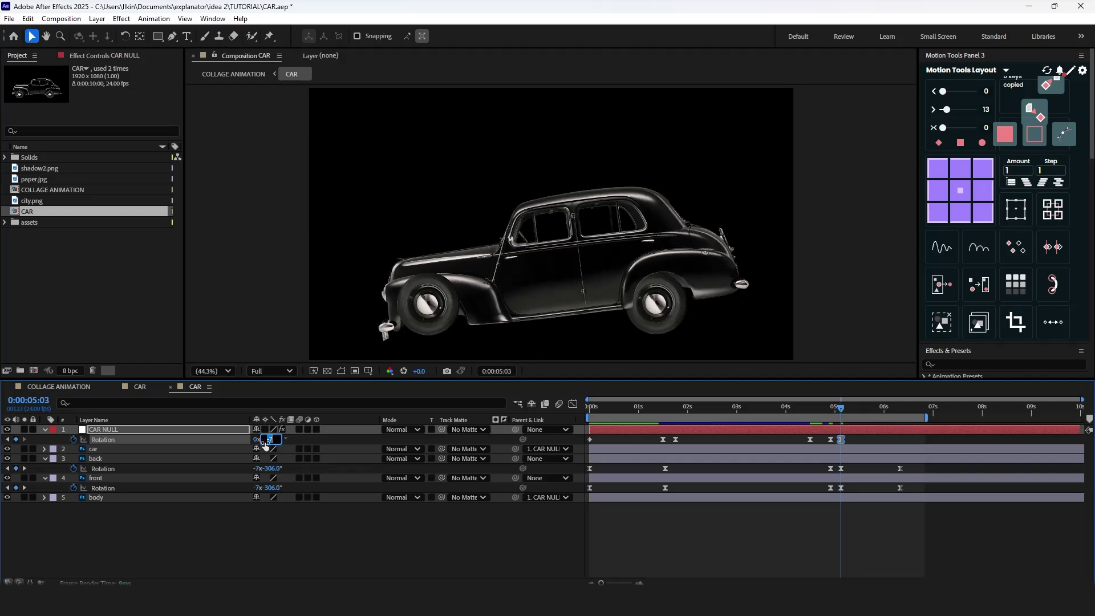
{"action": "type", "text": "-1"}
{"action": "key", "text": "Return"}
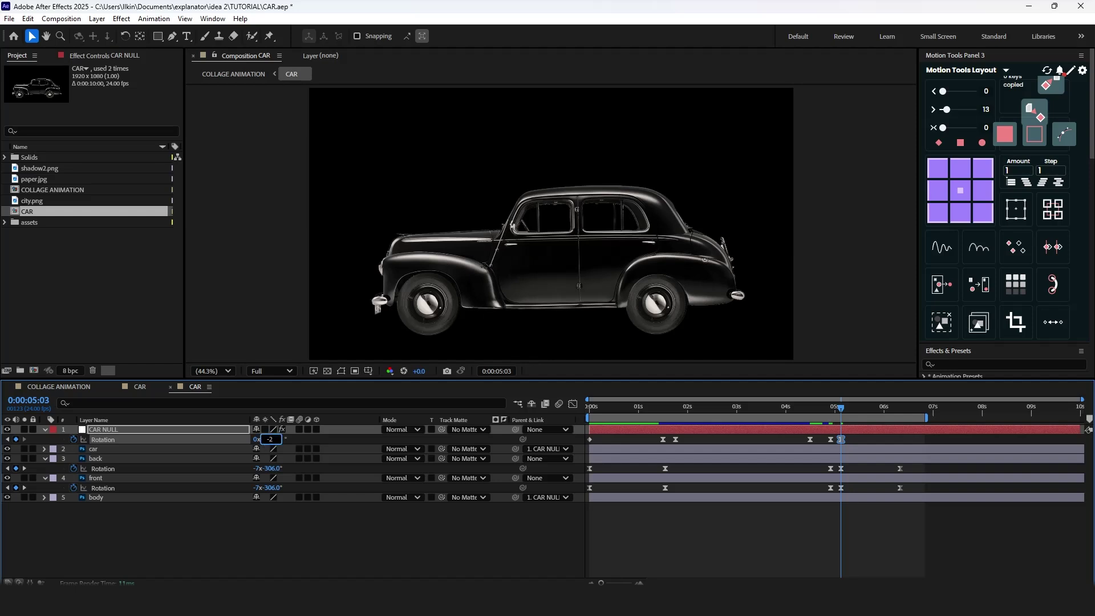
{"action": "key", "text": "Return"}
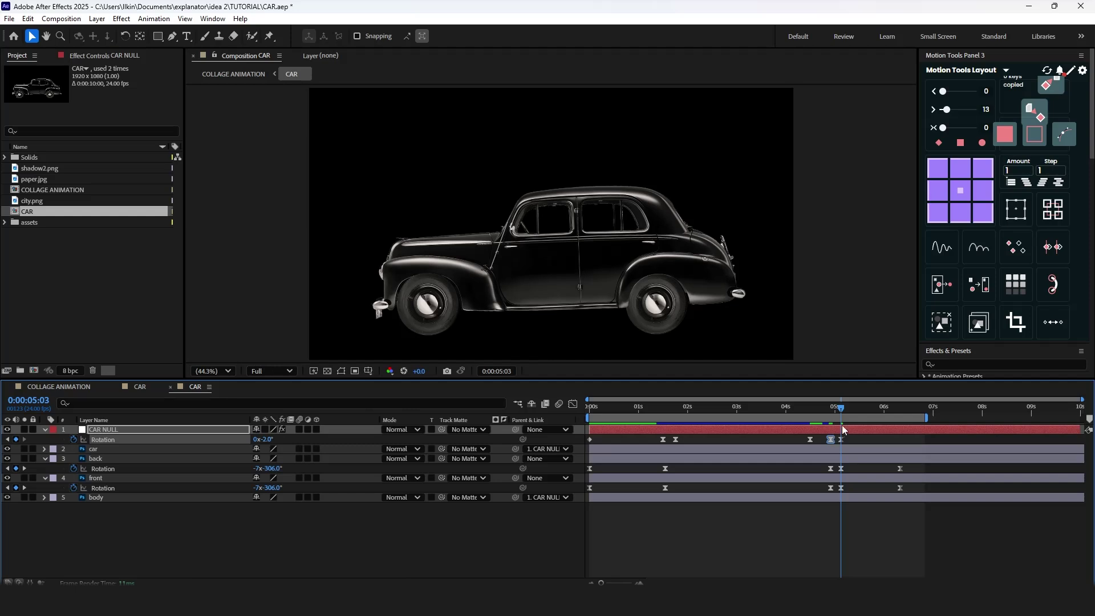
Paste a level rotation keyframe, place it near 05:11, and preview the tilt from 04:19.
{"action": "left_click_drag", "start_coordinate": [844, 409], "coordinate": [899, 450]}
{"action": "key", "text": "ctrl+v"}
{"action": "mouse_move", "coordinate": [837, 406]}
{"action": "left_mouse_down"}
{"action": "mouse_move", "coordinate": [874, 413]}
{"action": "mouse_move", "coordinate": [828, 413]}
{"action": "left_mouse_up"}
{"action": "key", "text": "space"}
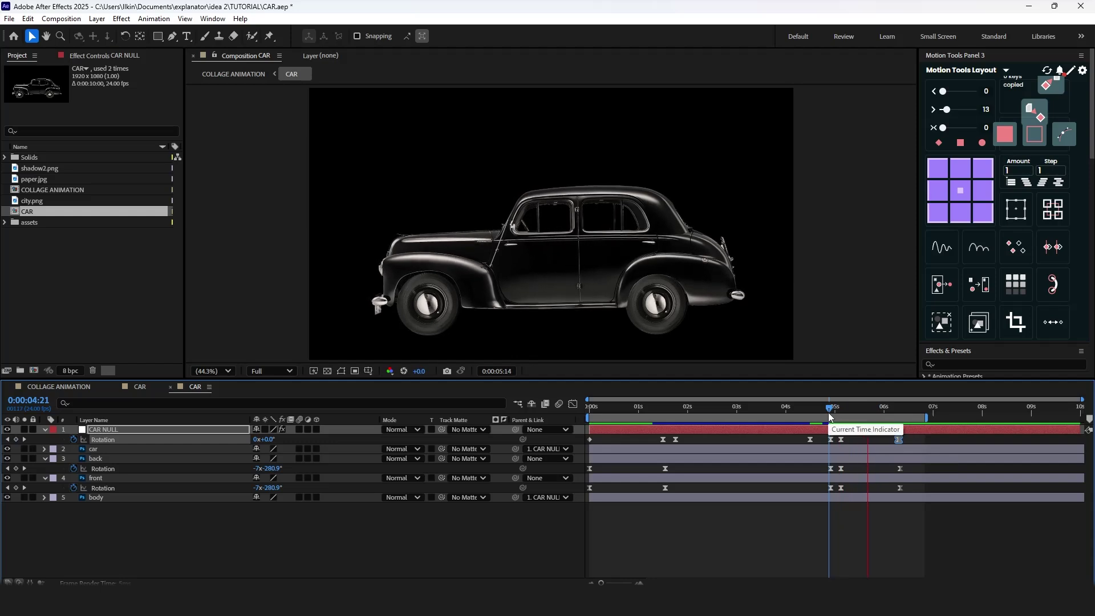
{"action": "key", "text": "space"}
{"action": "left_click_drag", "start_coordinate": [899, 440], "coordinate": [858, 441]}
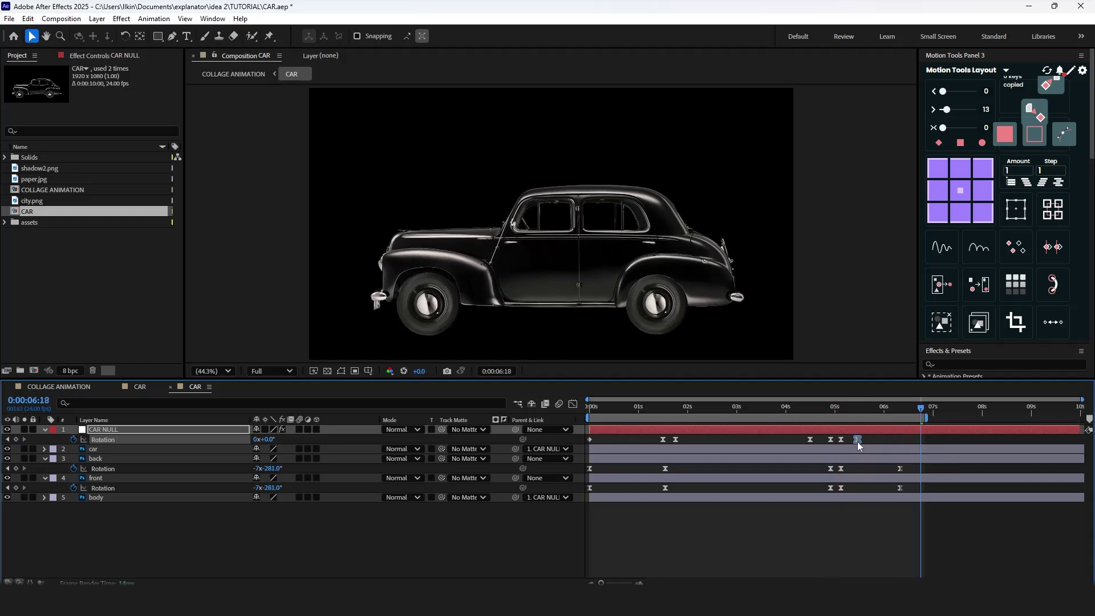
{"action": "left_click", "coordinate": [824, 408]}
{"action": "key", "text": "space"}
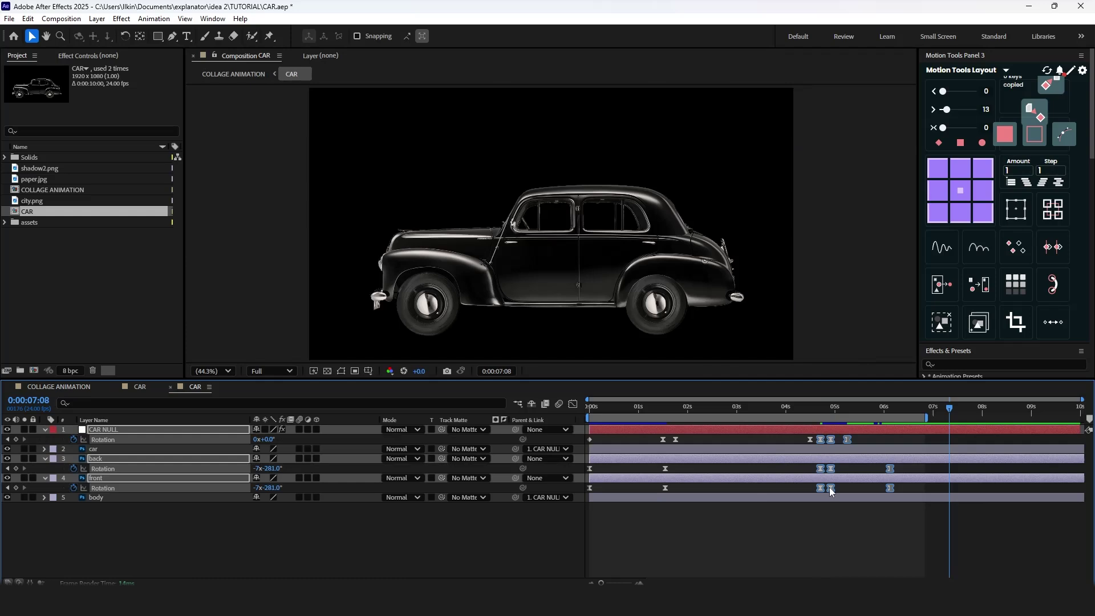
{"action": "left_click", "coordinate": [847, 491]}
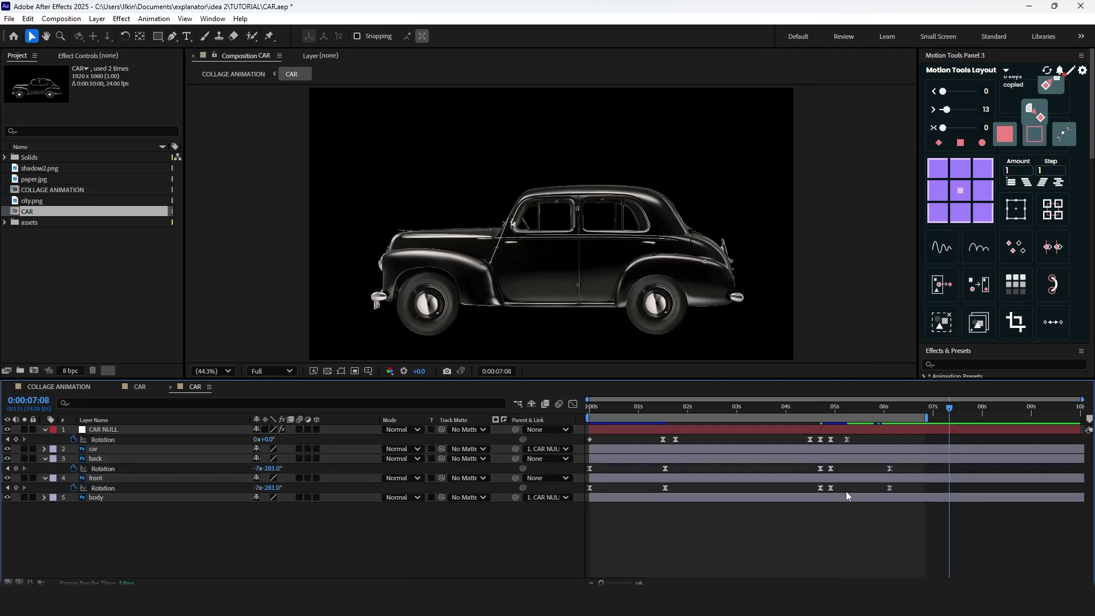
{"action": "left_click_drag", "start_coordinate": [847, 491], "coordinate": [838, 470]}
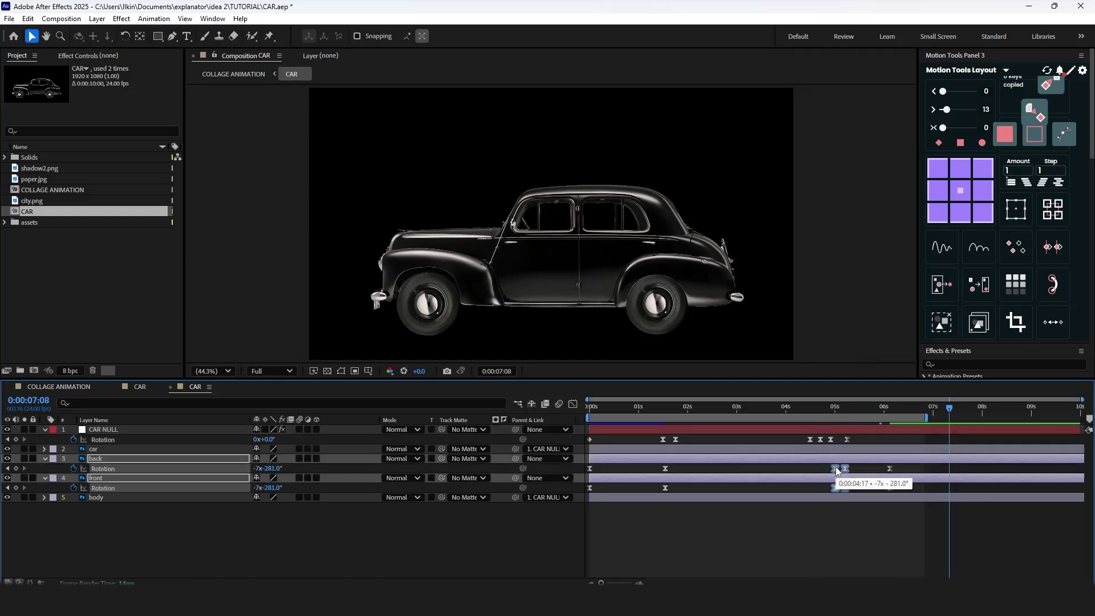
Move the back and front wheel keyframes at 05s earlier to 04:17 and preview.
{"action": "left_click", "coordinate": [820, 410]}
{"action": "left_click_drag", "start_coordinate": [821, 413], "coordinate": [799, 439]}
{"action": "key", "text": "space"}
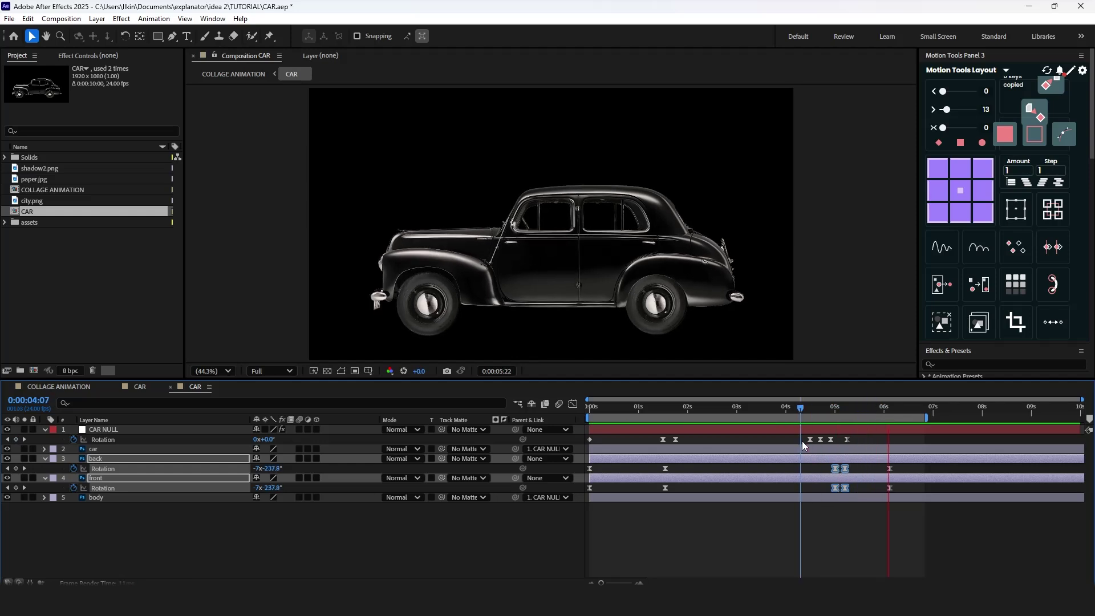
{"action": "left_click", "coordinate": [850, 475]}
{"action": "left_click", "coordinate": [835, 469]}
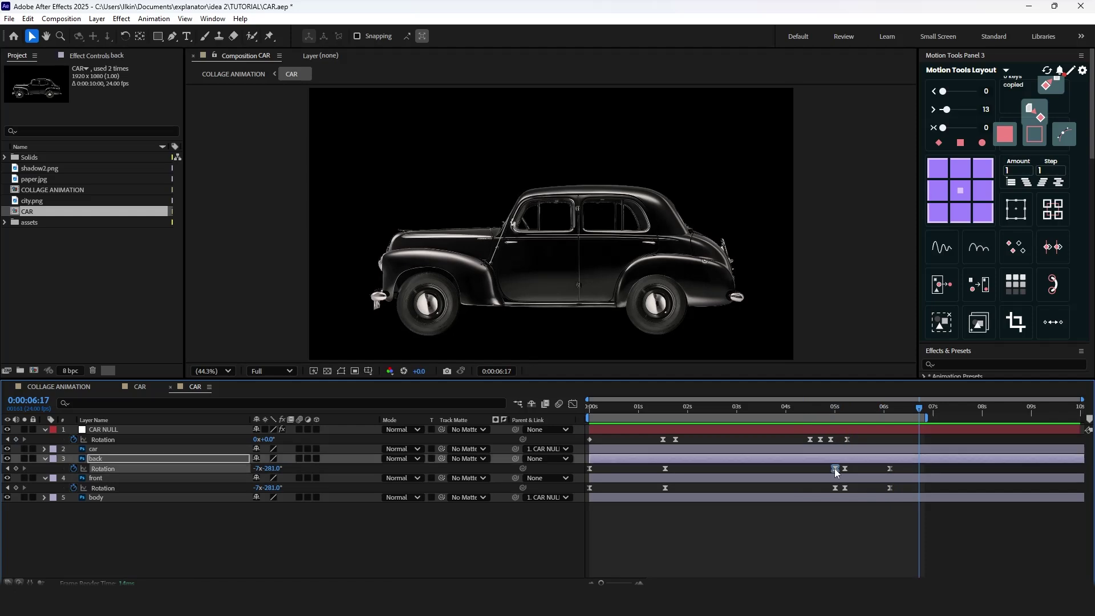
{"action": "left_click", "coordinate": [836, 487], "text": "shift"}
{"action": "left_click_drag", "start_coordinate": [835, 467], "coordinate": [822, 466]}
{"action": "left_click", "coordinate": [809, 409]}
{"action": "key", "text": "space"}
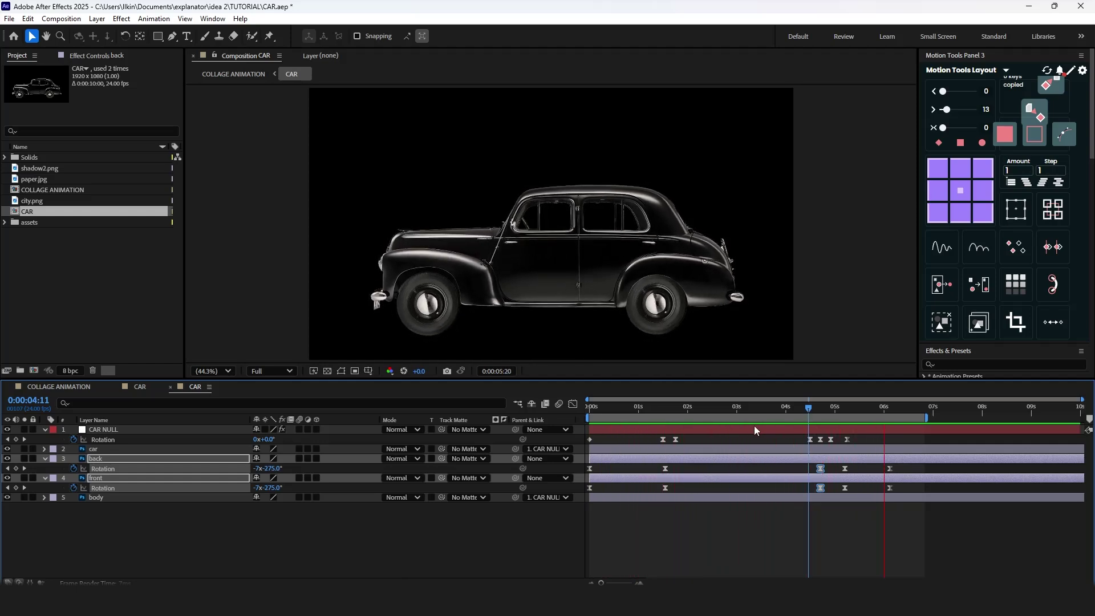
{"action": "key", "text": "space"}
Shift the later wheel keyframes from about 5.2s back to about 4.3s, scrubbing to check.
{"action": "left_click_drag", "start_coordinate": [855, 490], "coordinate": [827, 468]}
{"action": "left_click_drag", "start_coordinate": [815, 407], "coordinate": [801, 426]}
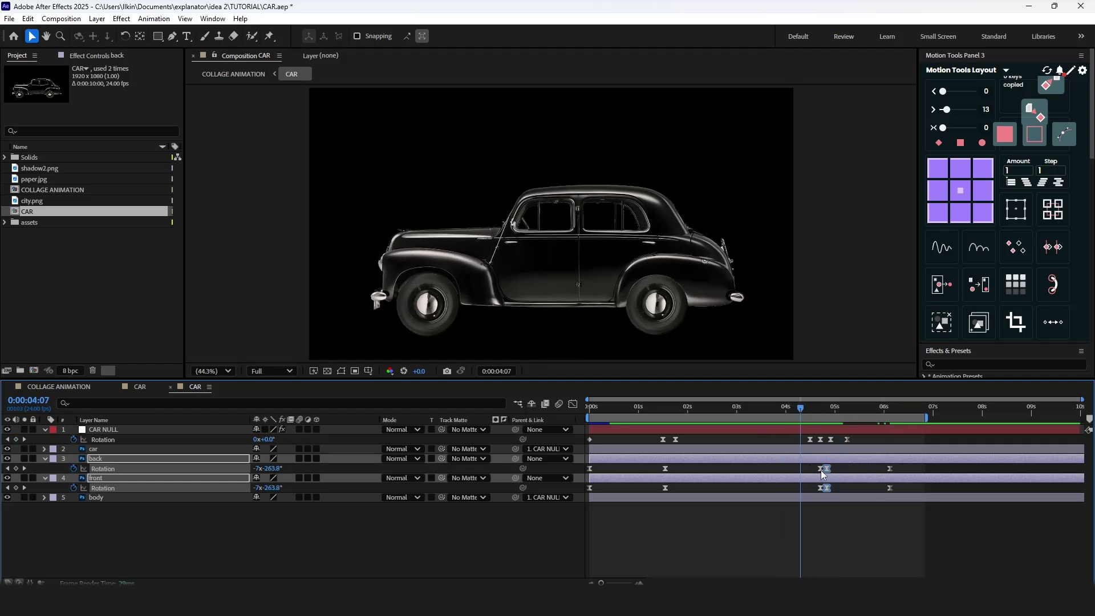
{"action": "left_click_drag", "start_coordinate": [821, 489], "coordinate": [813, 487]}
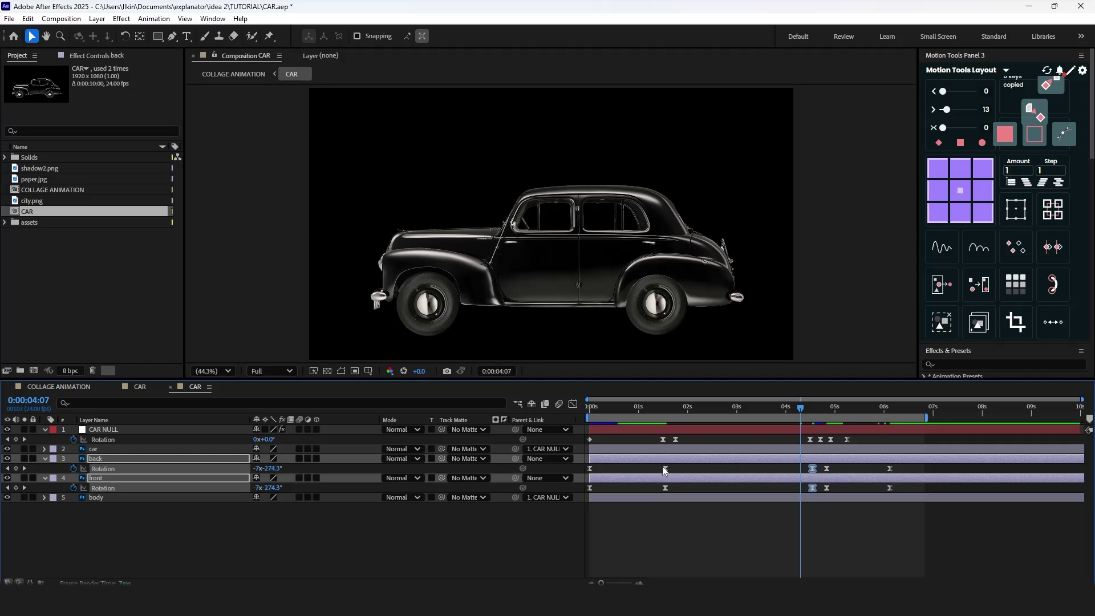
{"action": "left_click_drag", "start_coordinate": [801, 408], "coordinate": [806, 430]}
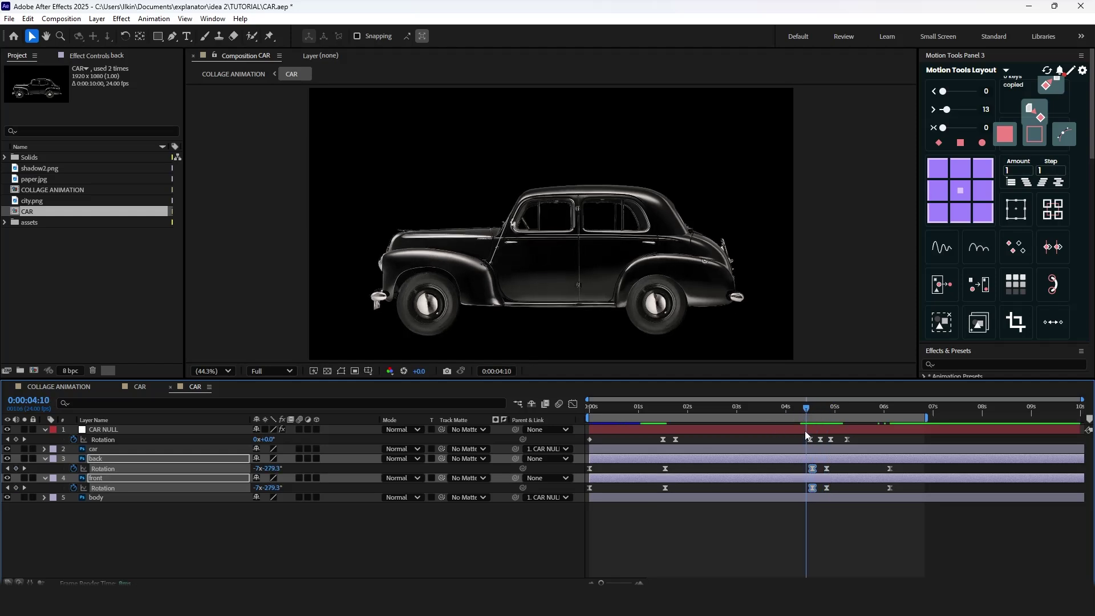
{"action": "mouse_move", "coordinate": [812, 469]}
{"action": "left_mouse_down"}
{"action": "mouse_move", "coordinate": [800, 469]}
{"action": "mouse_move", "coordinate": [820, 470]}
{"action": "left_mouse_up"}
{"action": "left_click_drag", "start_coordinate": [785, 410], "coordinate": [846, 419]}
{"action": "mouse_move", "coordinate": [781, 411]}
{"action": "left_mouse_down"}
{"action": "mouse_move", "coordinate": [752, 411]}
{"action": "mouse_move", "coordinate": [771, 413]}
{"action": "left_mouse_up"}
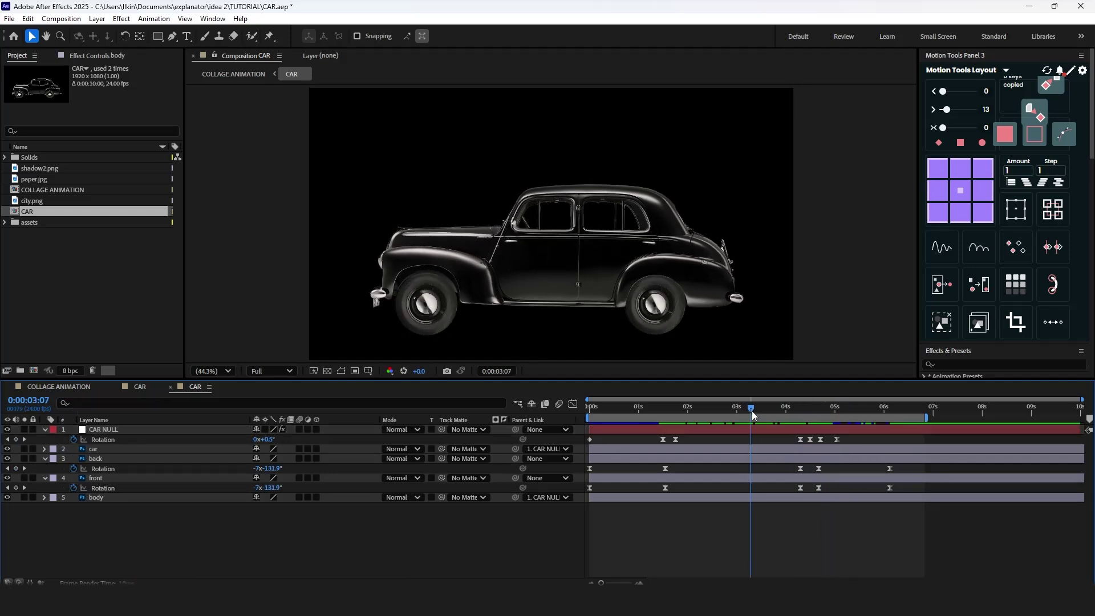
{"action": "left_click_drag", "start_coordinate": [907, 489], "coordinate": [746, 437]}
{"action": "left_click_drag", "start_coordinate": [696, 409], "coordinate": [332, 370]}
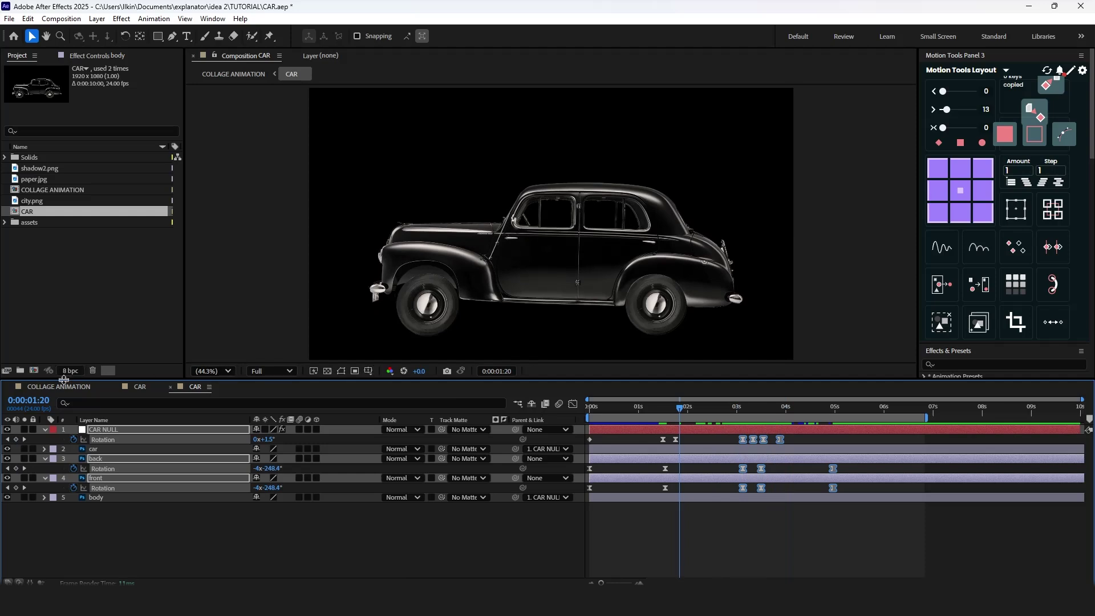
Delete the back and front wheel keyframes near 3 seconds.
{"action": "left_click_drag", "start_coordinate": [751, 493], "coordinate": [736, 466]}
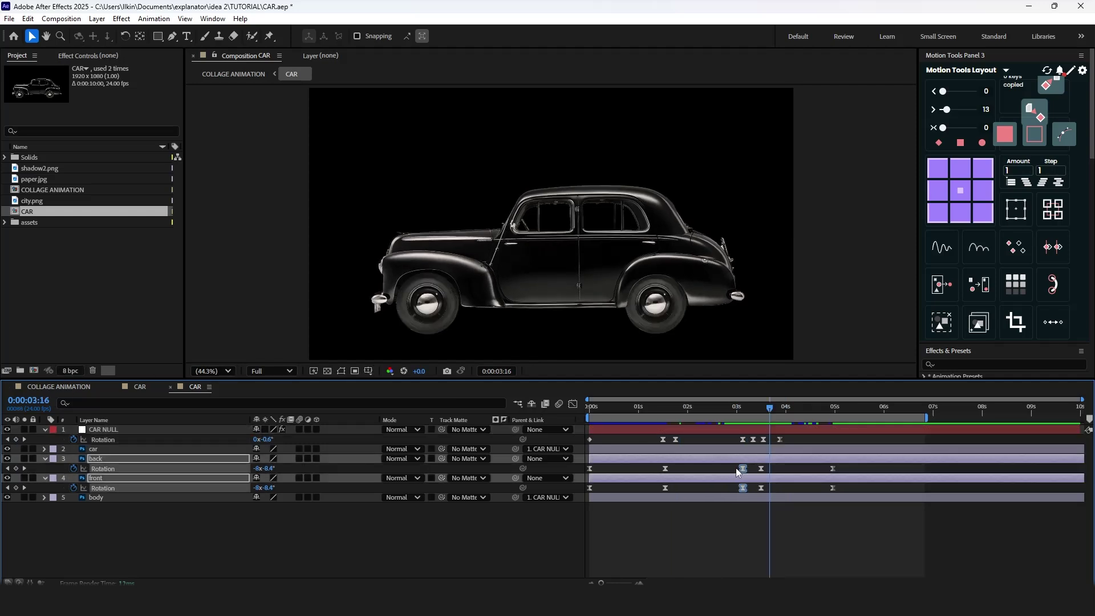
{"action": "key", "text": "Delete"}
{"action": "left_click_drag", "start_coordinate": [720, 407], "coordinate": [802, 436]}
Preview the whole COLLAGE ANIMATION composition from the start.
{"action": "left_click", "coordinate": [74, 388]}
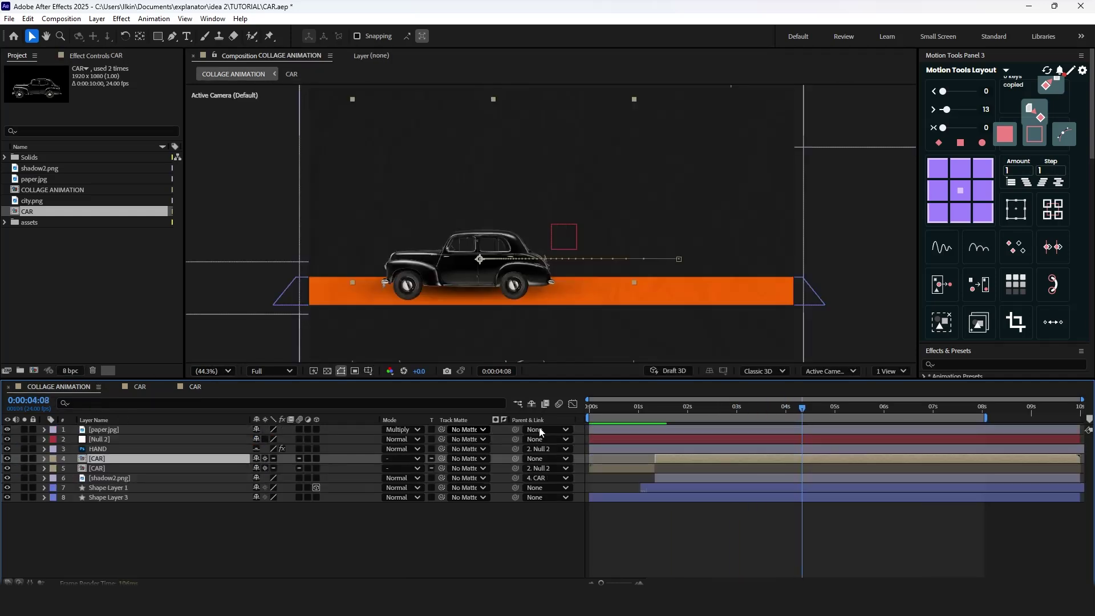
{"action": "left_click_drag", "start_coordinate": [617, 410], "coordinate": [499, 411]}
{"action": "key", "text": "space"}
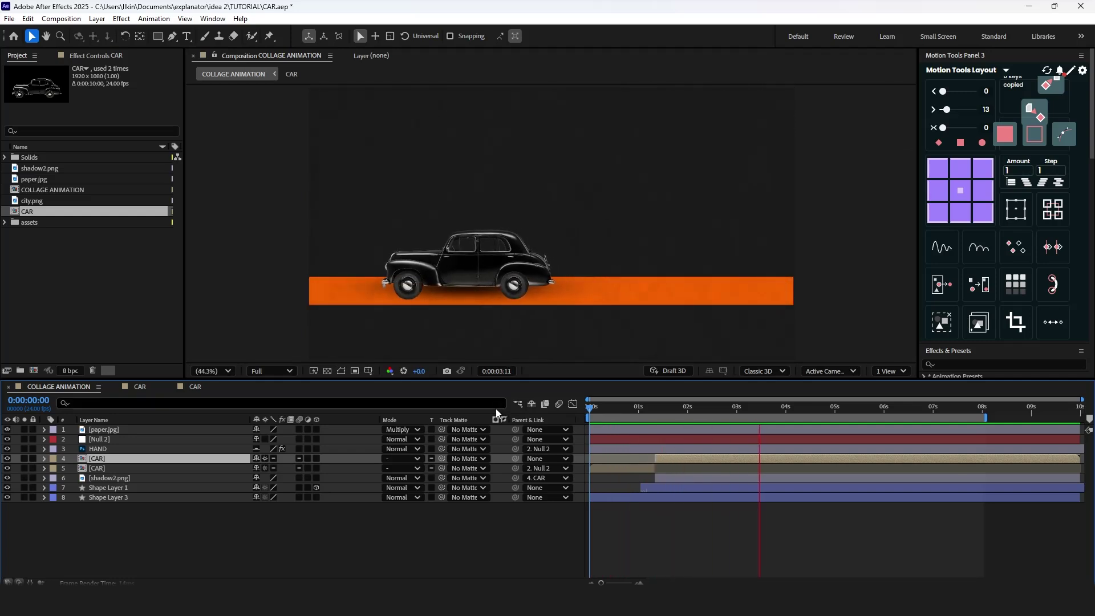
In the CAR precomp, move the four wheel keyframes to about 3:03 with a fast-burst, slow-out speed curve.
{"action": "double_click", "coordinate": [216, 459]}
{"action": "left_click_drag", "start_coordinate": [863, 493], "coordinate": [733, 466]}
{"action": "left_click_drag", "start_coordinate": [760, 468], "coordinate": [742, 467]}
{"action": "left_click_drag", "start_coordinate": [831, 485], "coordinate": [748, 466]}
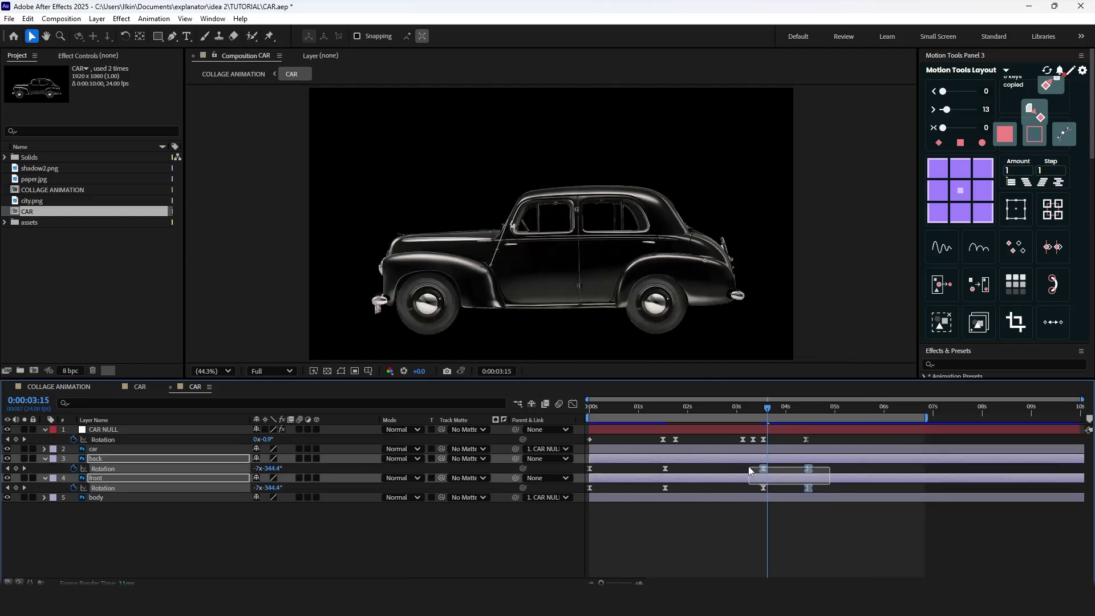
{"action": "left_click", "coordinate": [573, 404]}
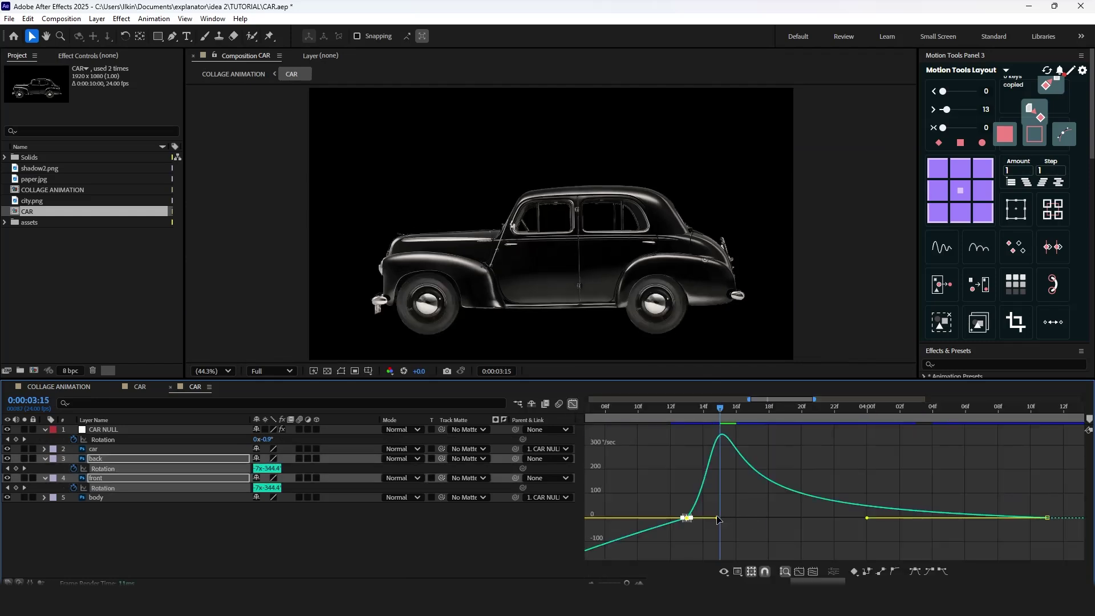
{"action": "left_click_drag", "start_coordinate": [718, 520], "coordinate": [893, 519]}
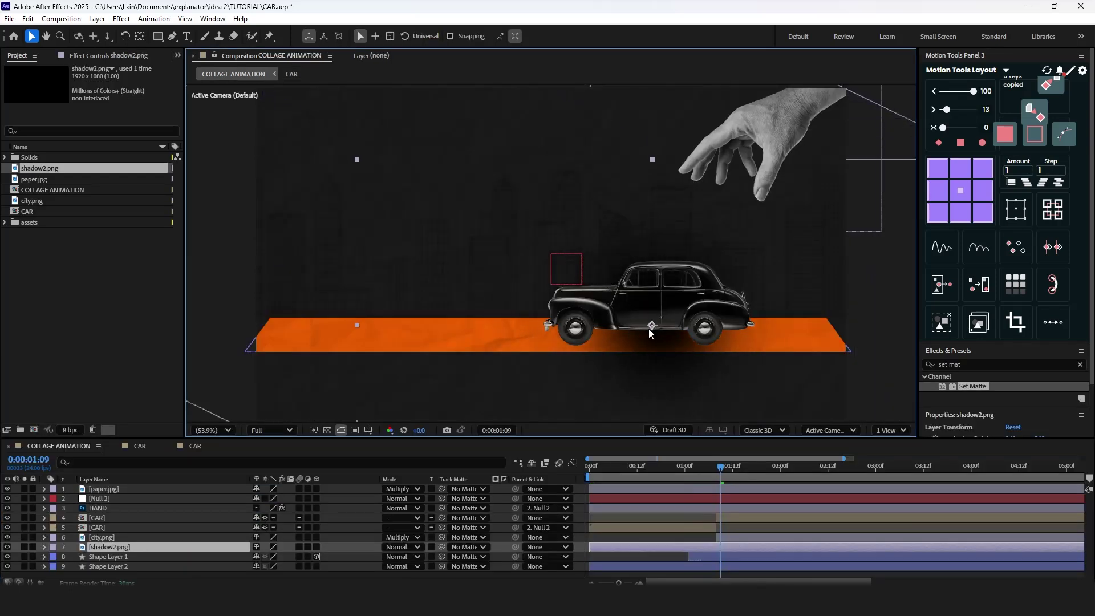
Squash shadow2.png flat beneath the car and parent it to the CAR layer.
{"action": "key", "text": "Return"}
{"action": "left_click_drag", "start_coordinate": [652, 161], "coordinate": [673, 279]}
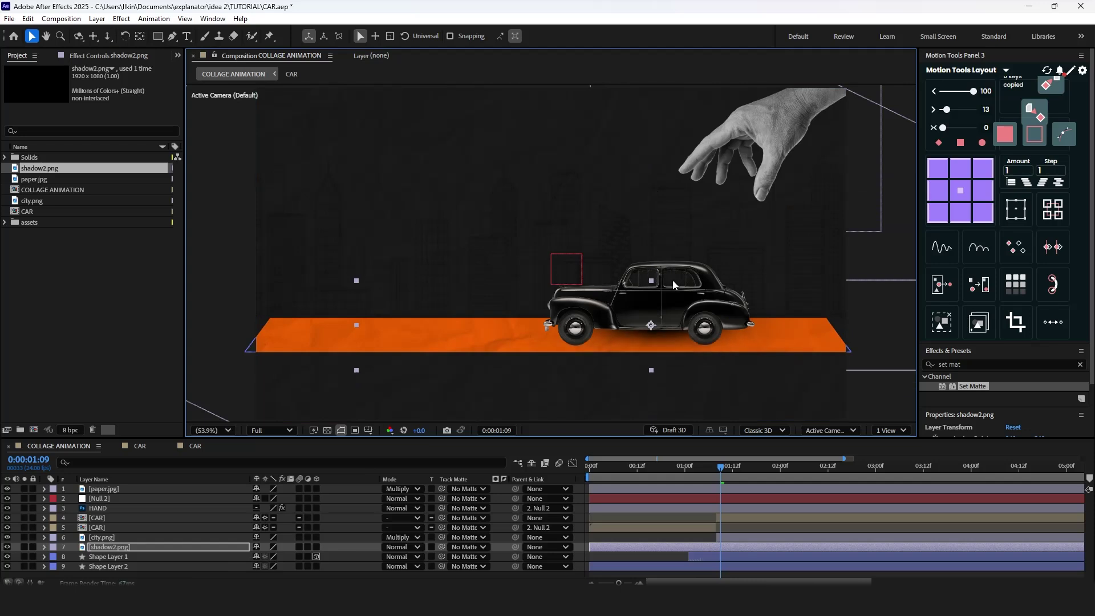
{"action": "left_click_drag", "start_coordinate": [652, 328], "coordinate": [642, 330]}
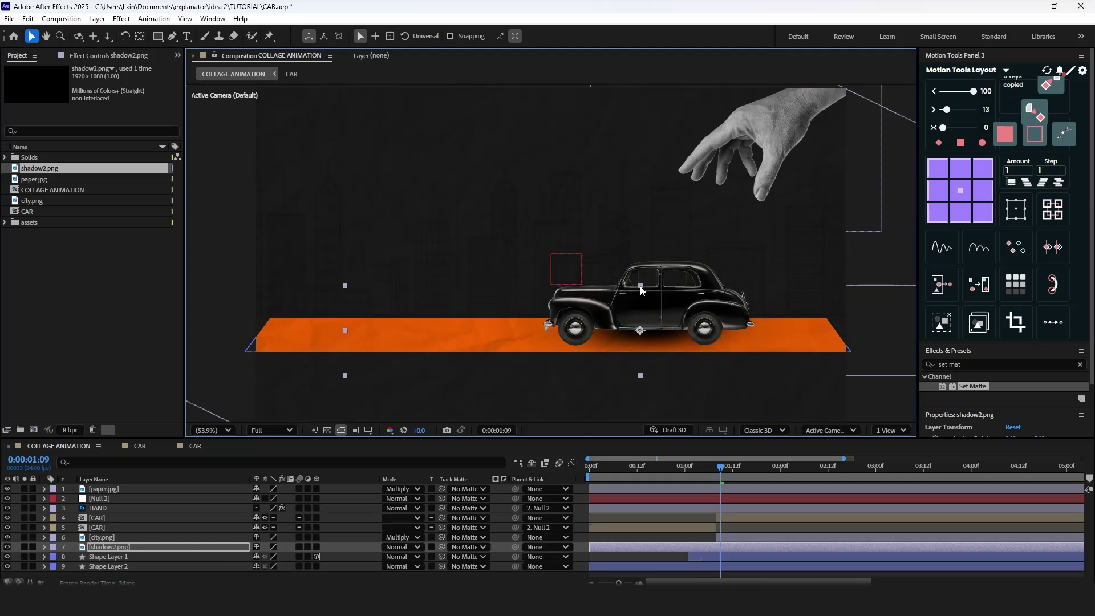
{"action": "left_click_drag", "start_coordinate": [640, 286], "coordinate": [640, 295]}
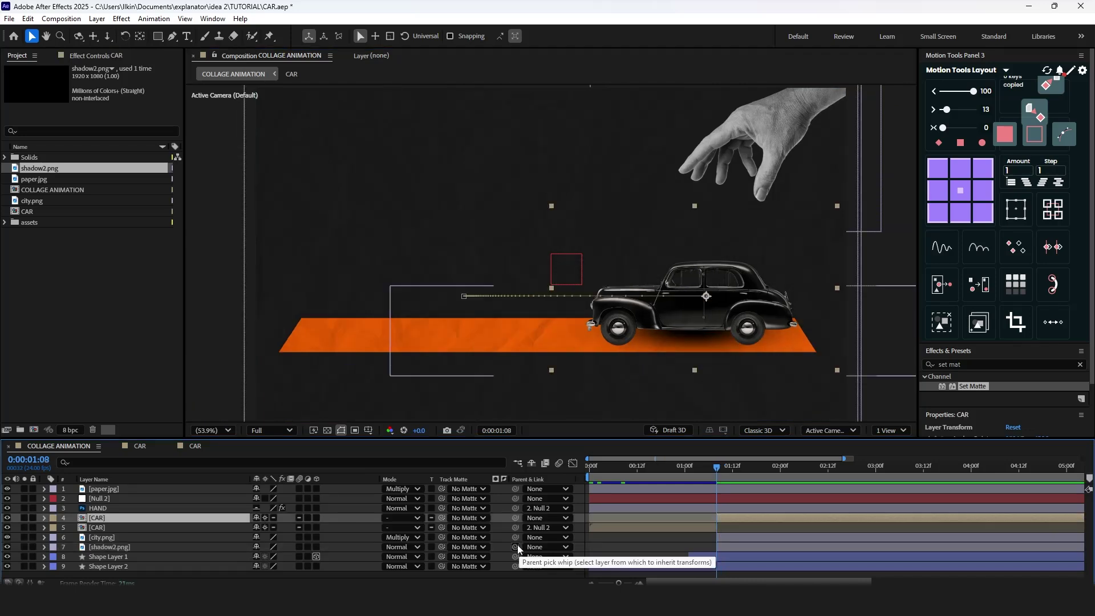
{"action": "left_click_drag", "start_coordinate": [515, 547], "coordinate": [112, 520]}
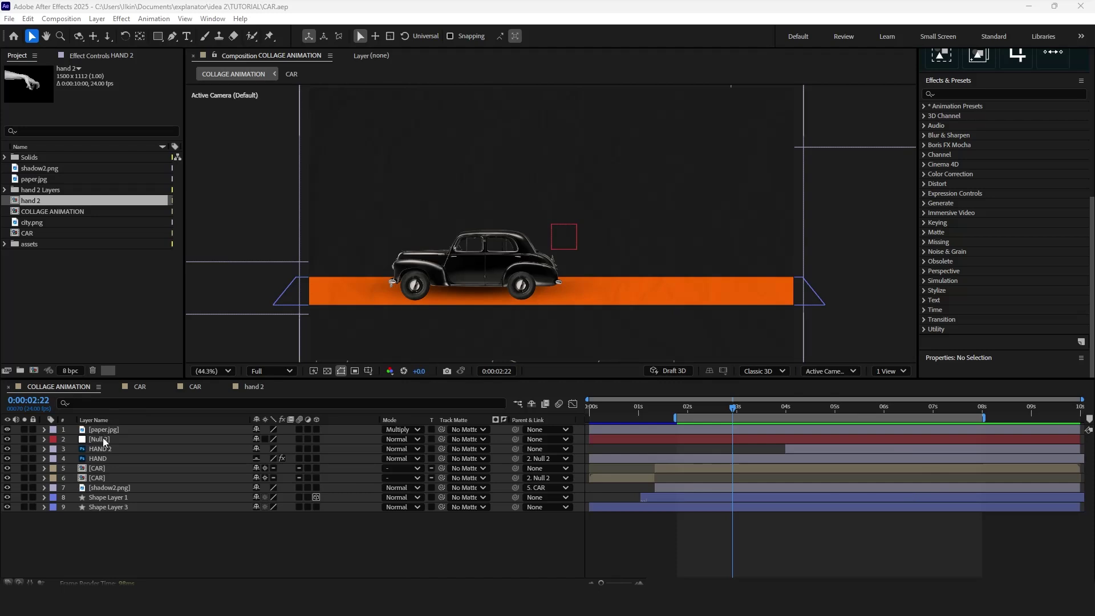
Trim HAND 2's in-point to the playhead so it appears from about 2:22.
{"action": "left_click", "coordinate": [106, 451]}
{"action": "left_click_drag", "start_coordinate": [785, 449], "coordinate": [730, 448]}
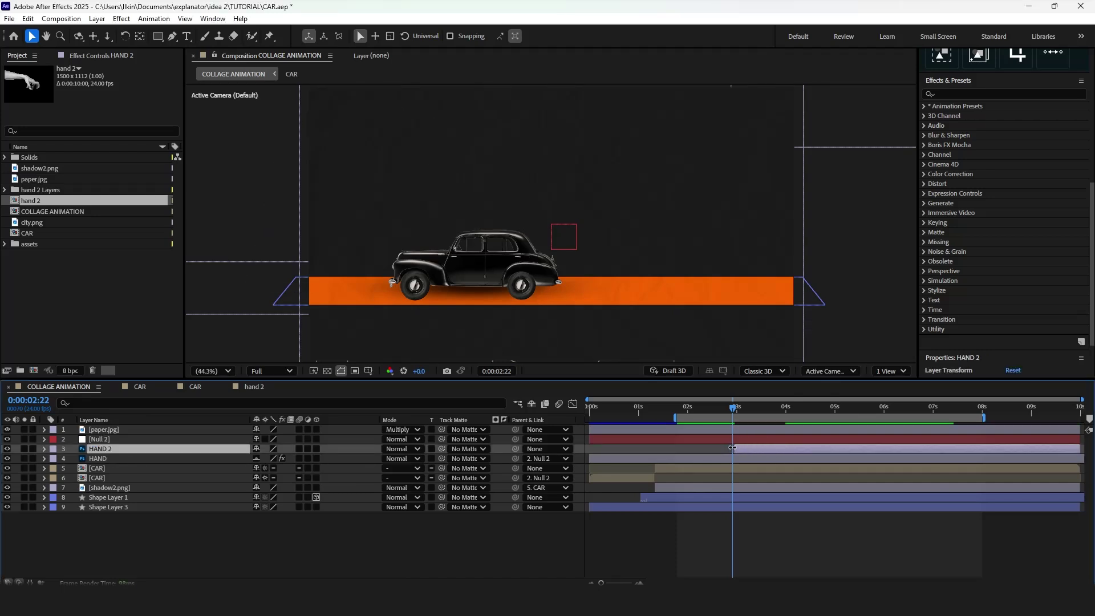
{"action": "left_click", "coordinate": [710, 408]}
{"action": "left_click_drag", "start_coordinate": [710, 409], "coordinate": [790, 408]}
Split HAND 2 at 4:02, key it flying in from upper left at 3:02, and ease the keys.
{"action": "key", "text": "p"}
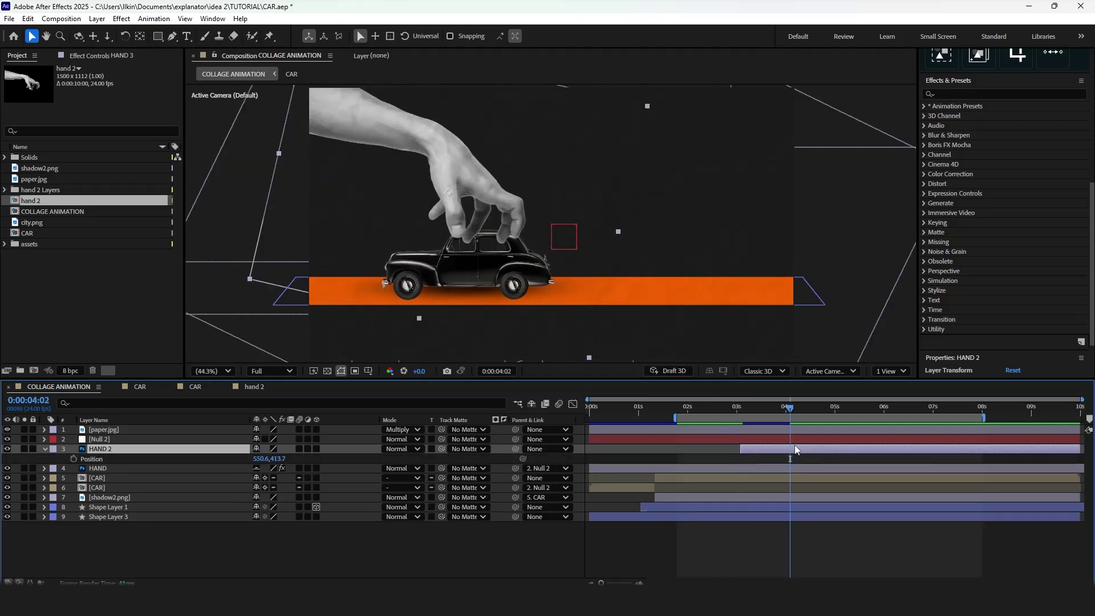
{"action": "key", "text": "ctrl+shift+d"}
{"action": "left_click", "coordinate": [783, 458]}
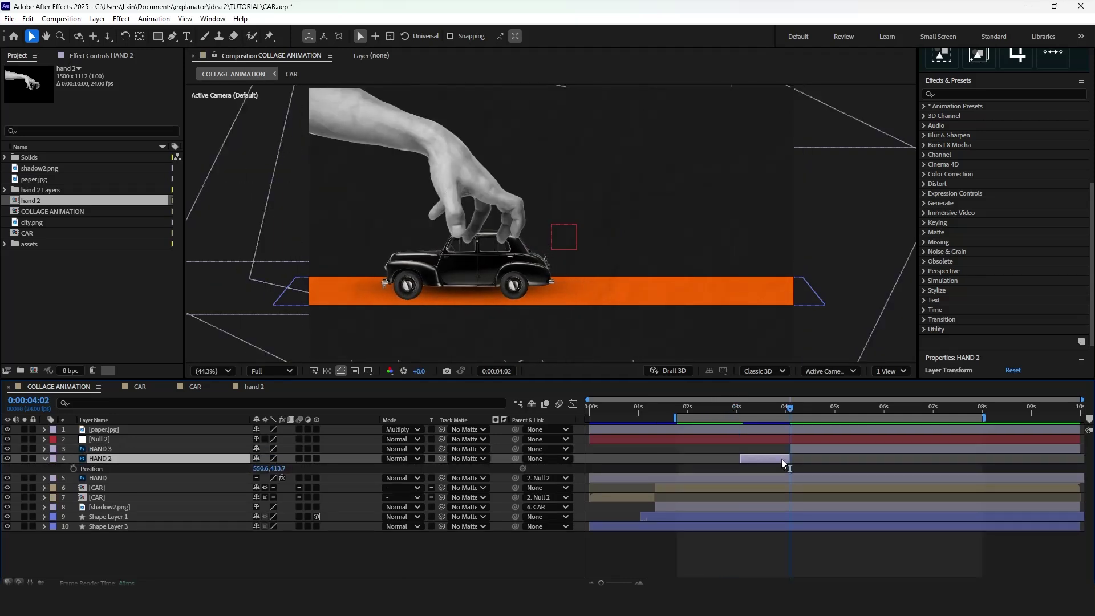
{"action": "key", "text": "p"}
{"action": "key", "text": "p"}
{"action": "left_click", "coordinate": [74, 469]}
{"action": "left_click", "coordinate": [740, 408]}
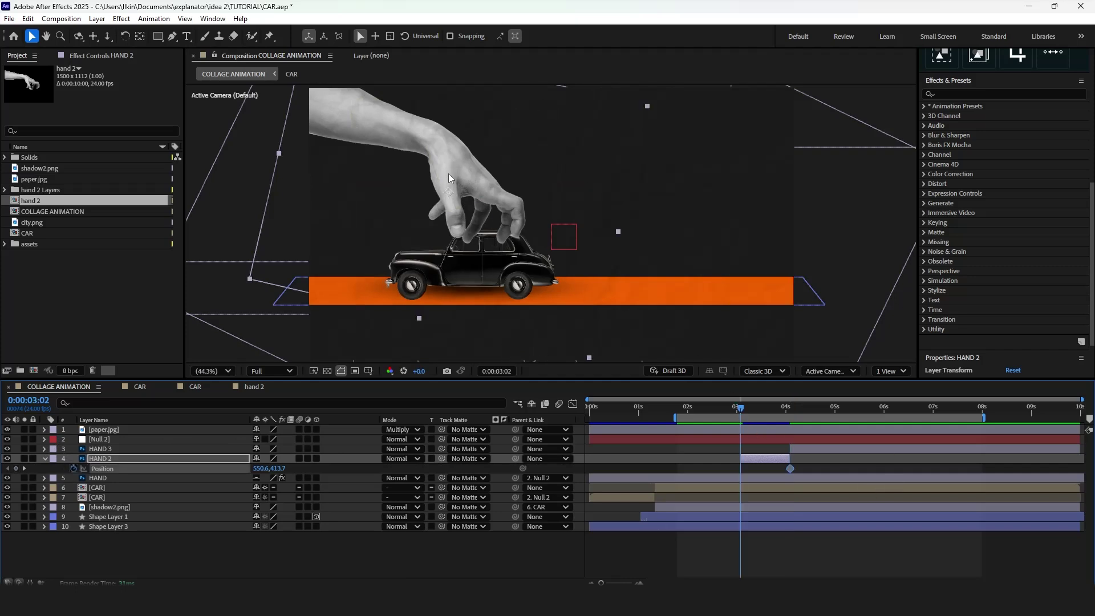
{"action": "left_click_drag", "start_coordinate": [449, 174], "coordinate": [278, 77]}
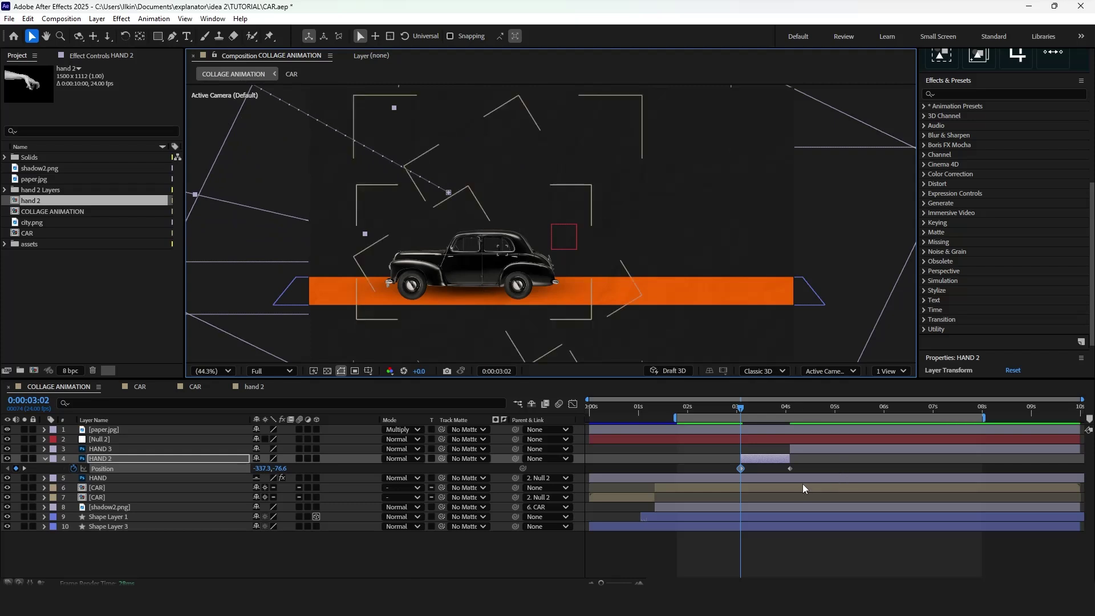
{"action": "left_click_drag", "start_coordinate": [801, 470], "coordinate": [733, 466]}
{"action": "key", "text": "F9"}
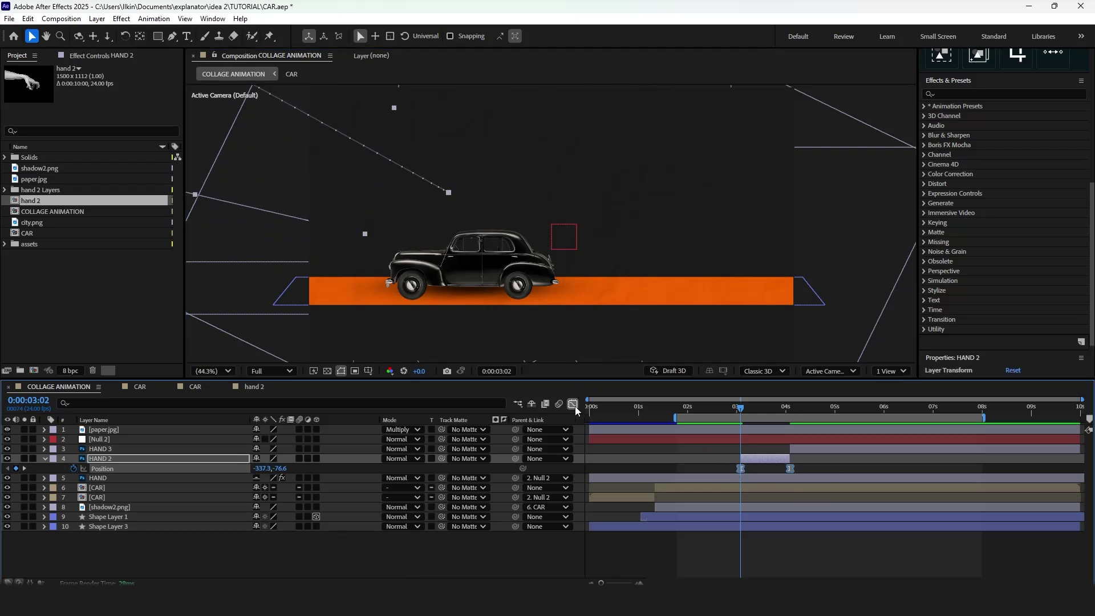
Reshape HAND 2's Position speed curve so speed peaks sharply mid-move.
{"action": "left_click", "coordinate": [573, 404]}
{"action": "left_click", "coordinate": [742, 551]}
{"action": "mouse_move", "coordinate": [749, 552]}
{"action": "left_mouse_down"}
{"action": "mouse_move", "coordinate": [783, 551]}
{"action": "mouse_move", "coordinate": [748, 551]}
{"action": "left_mouse_up"}
{"action": "left_click", "coordinate": [573, 404]}
Preview from 2 seconds and scrub to 3:19, where HAND 2's fingertips meet the car roof.
{"action": "left_click", "coordinate": [688, 406]}
{"action": "key", "text": "space"}
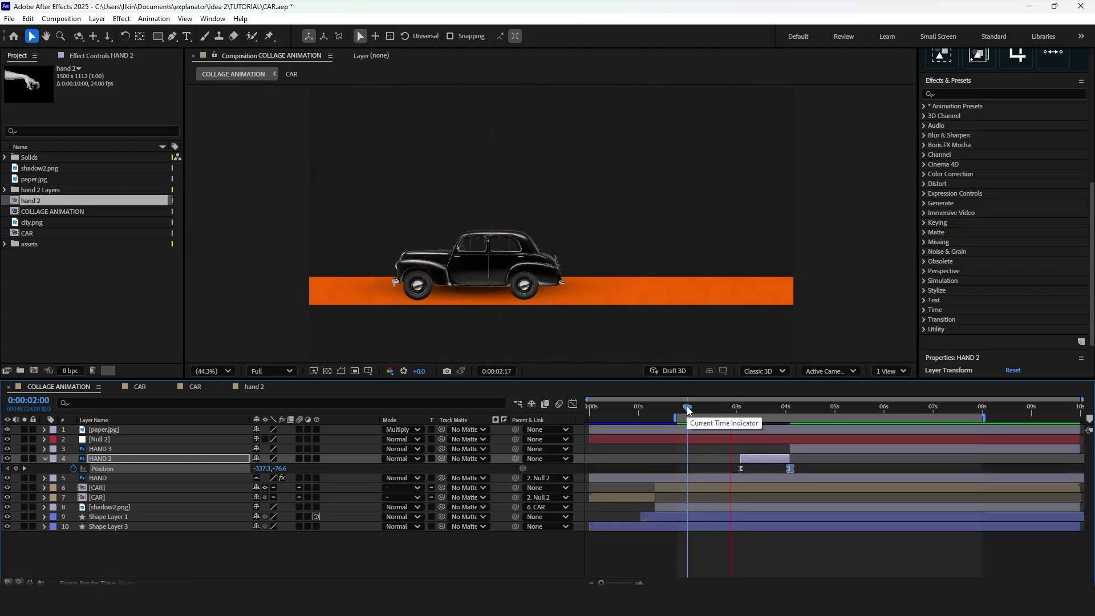
{"action": "left_click_drag", "start_coordinate": [690, 407], "coordinate": [790, 410]}
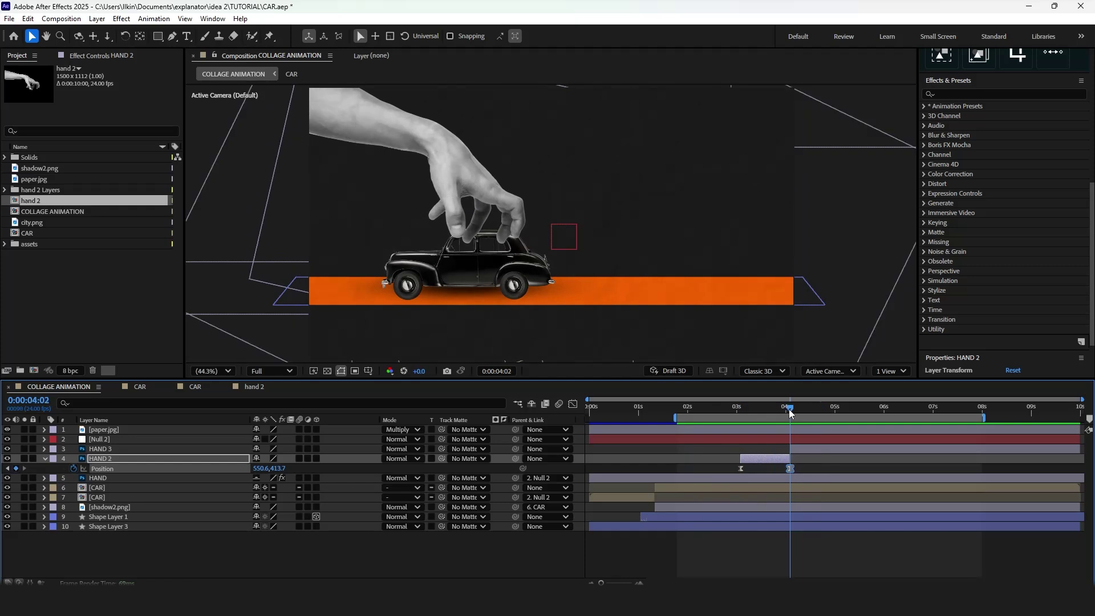
{"action": "left_click", "coordinate": [797, 449]}
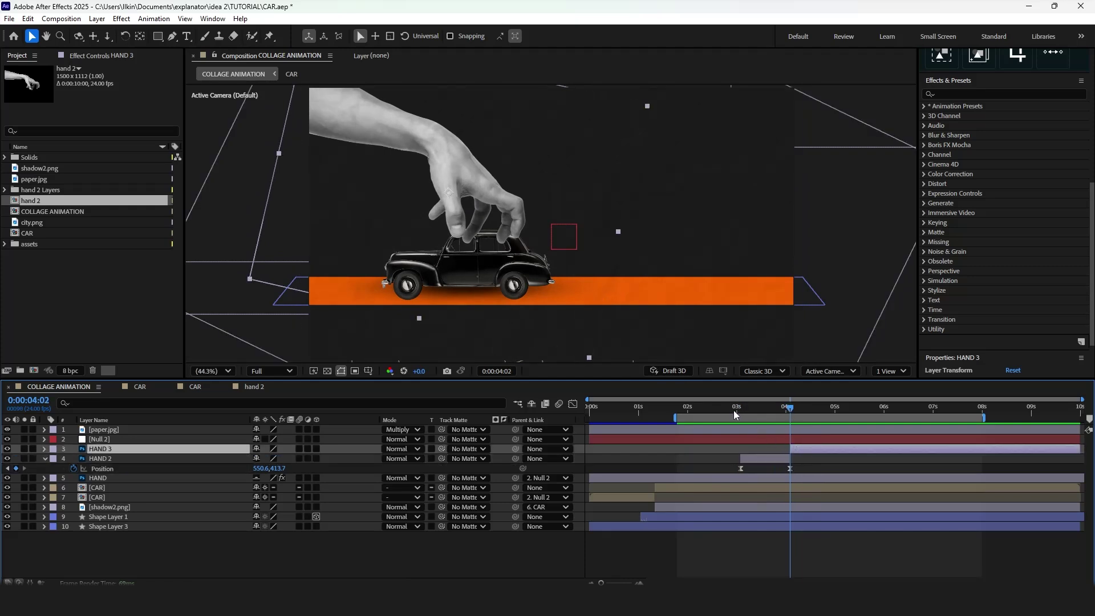
{"action": "mouse_move", "coordinate": [789, 411]}
{"action": "left_mouse_down"}
{"action": "mouse_move", "coordinate": [765, 409]}
{"action": "mouse_move", "coordinate": [775, 409]}
{"action": "left_mouse_up"}
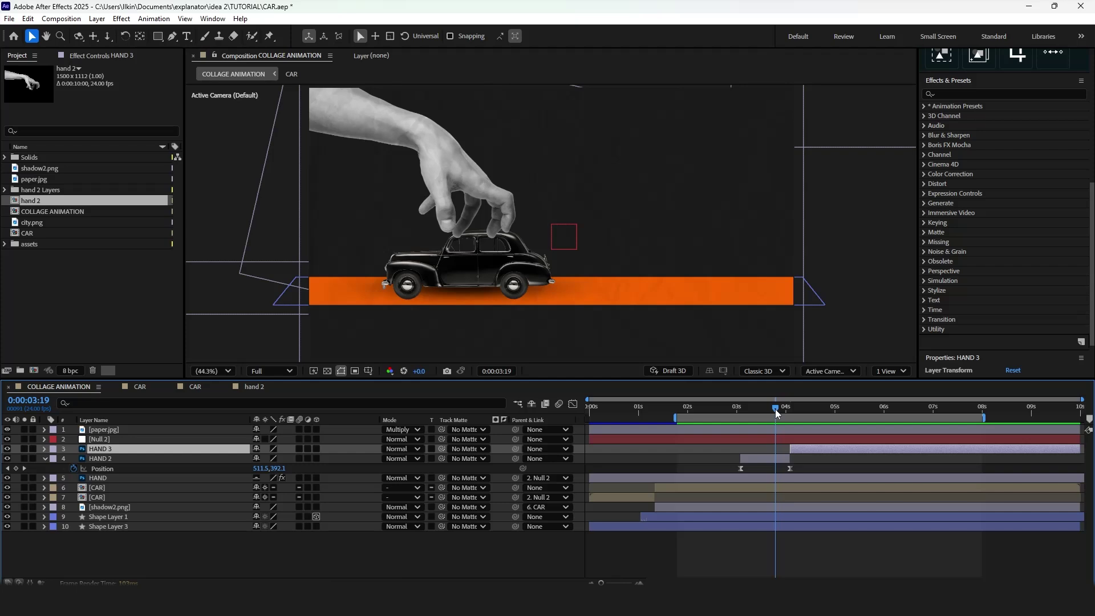
{"action": "left_click", "coordinate": [777, 458]}
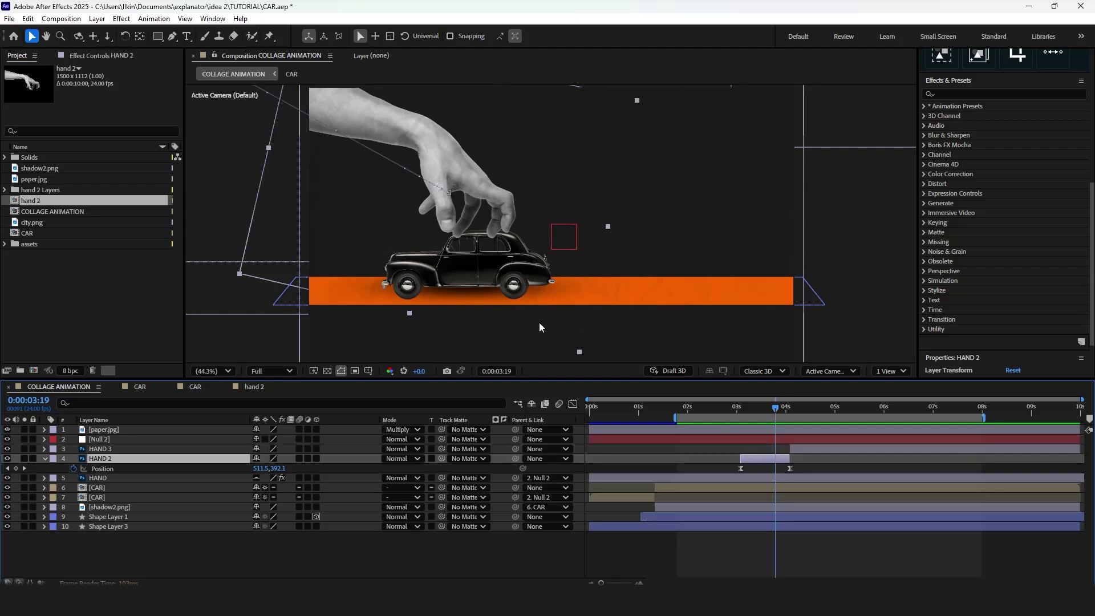
{"action": "scroll", "coordinate": [471, 248], "scroll_direction": "up", "scroll_amount": 5}
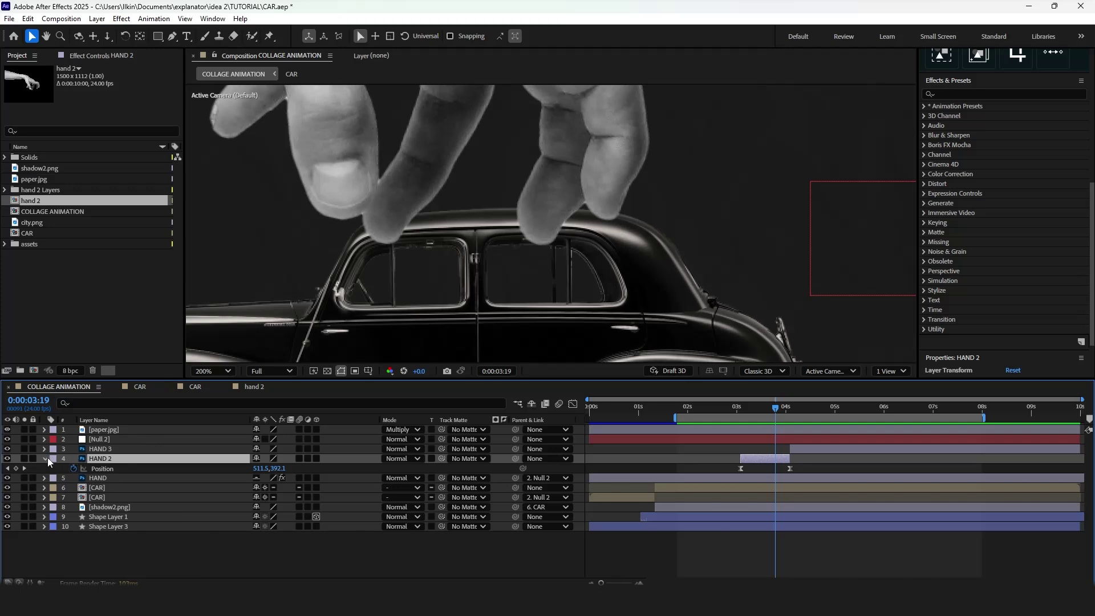
Draw Mask 1 on HAND 2 with the Pen tool, tracing around the black car's roof.
{"action": "left_click", "coordinate": [45, 459]}
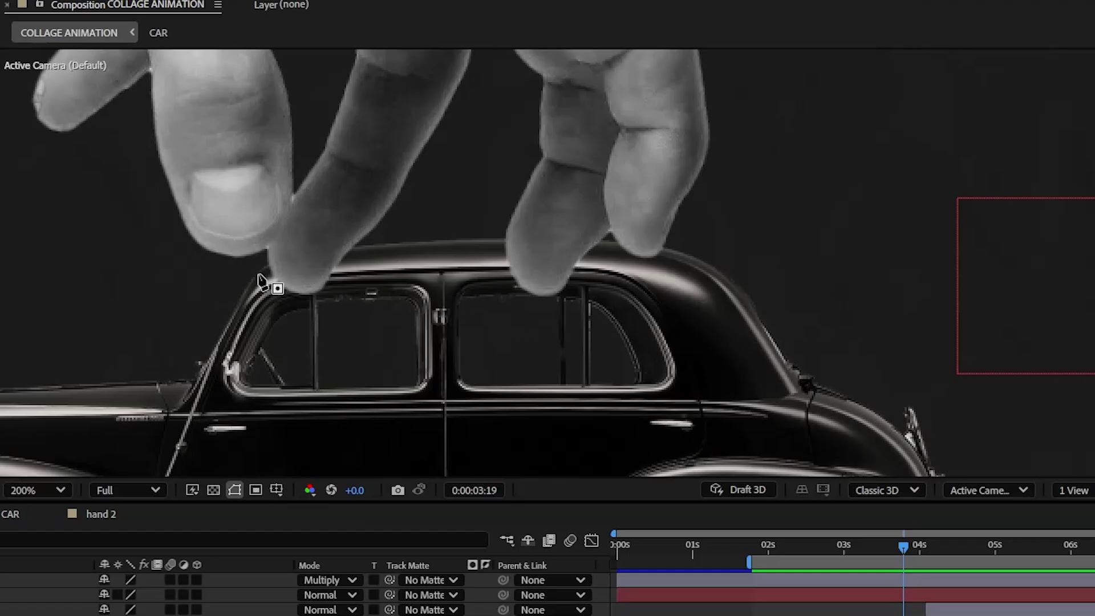
{"action": "left_click", "coordinate": [259, 274]}
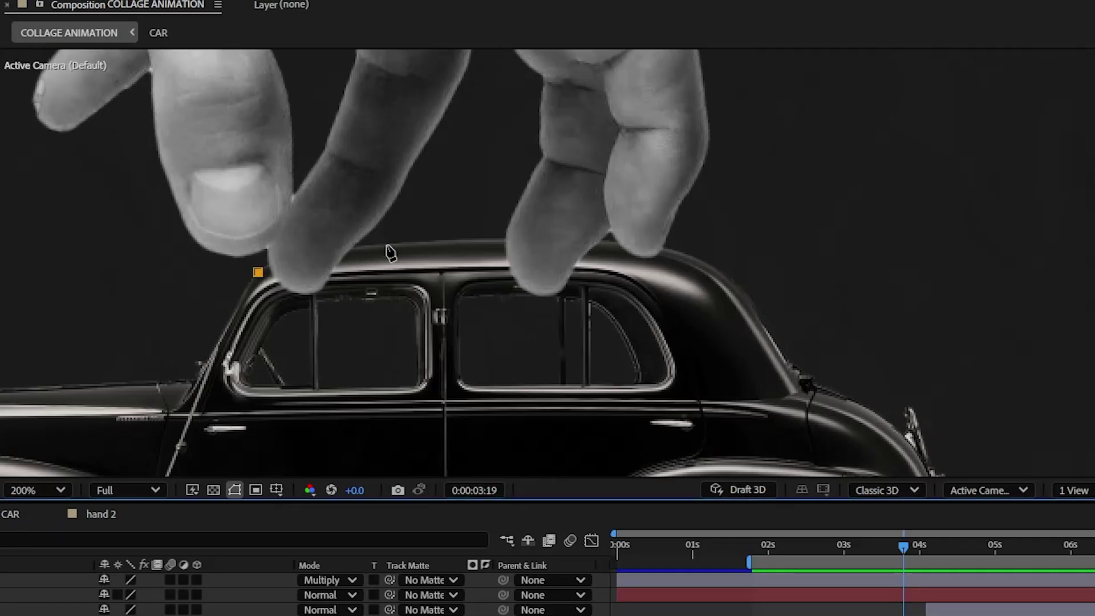
{"action": "left_click_drag", "start_coordinate": [387, 246], "coordinate": [439, 246]}
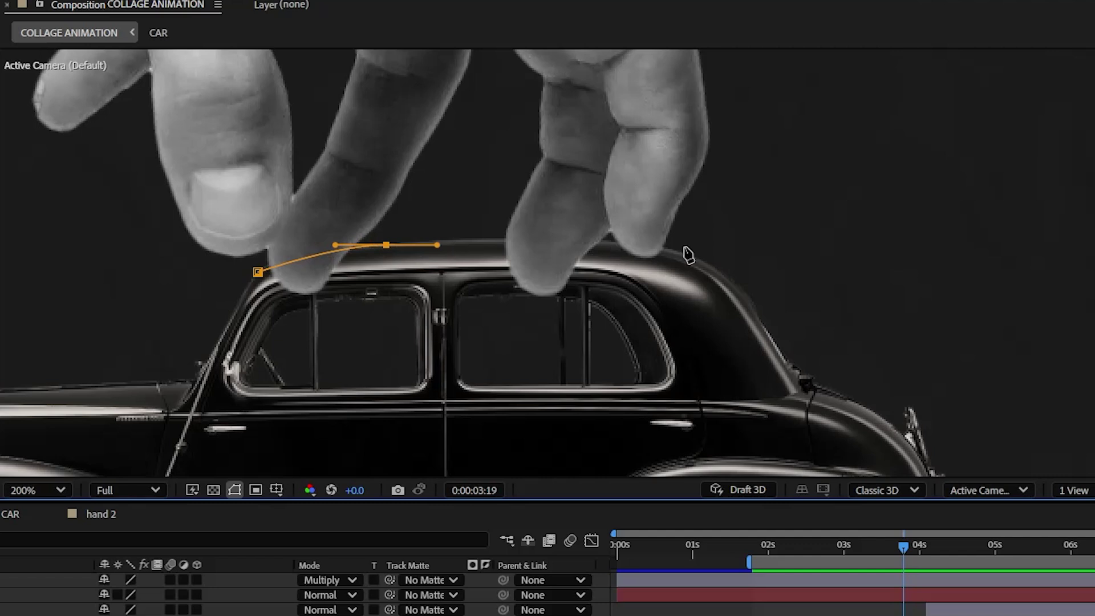
{"action": "left_click_drag", "start_coordinate": [691, 255], "coordinate": [816, 283]}
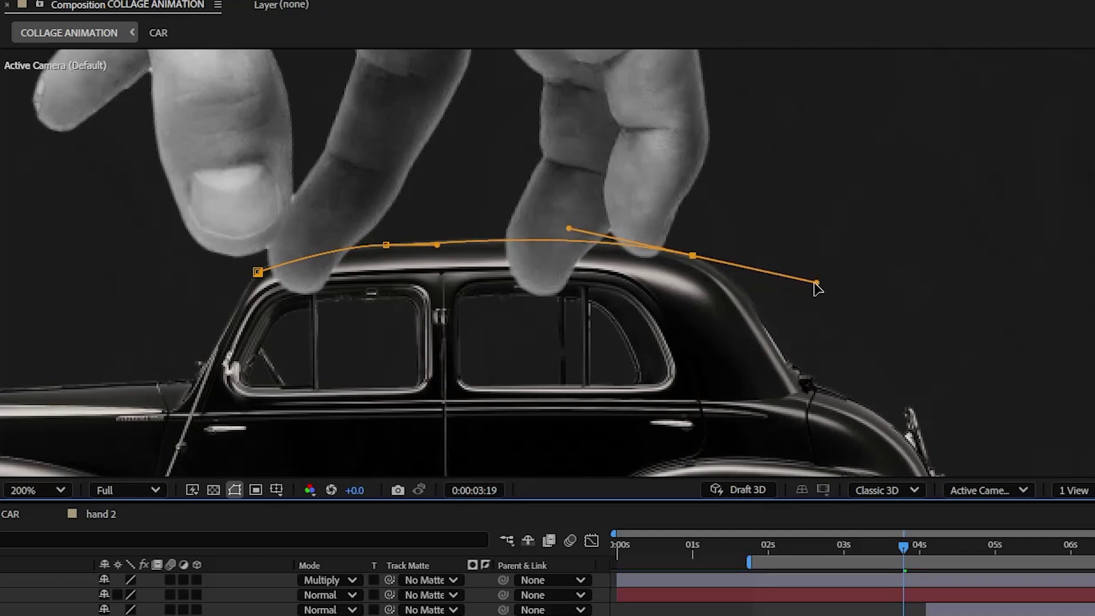
{"action": "left_click", "coordinate": [726, 308]}
{"action": "left_click", "coordinate": [655, 302]}
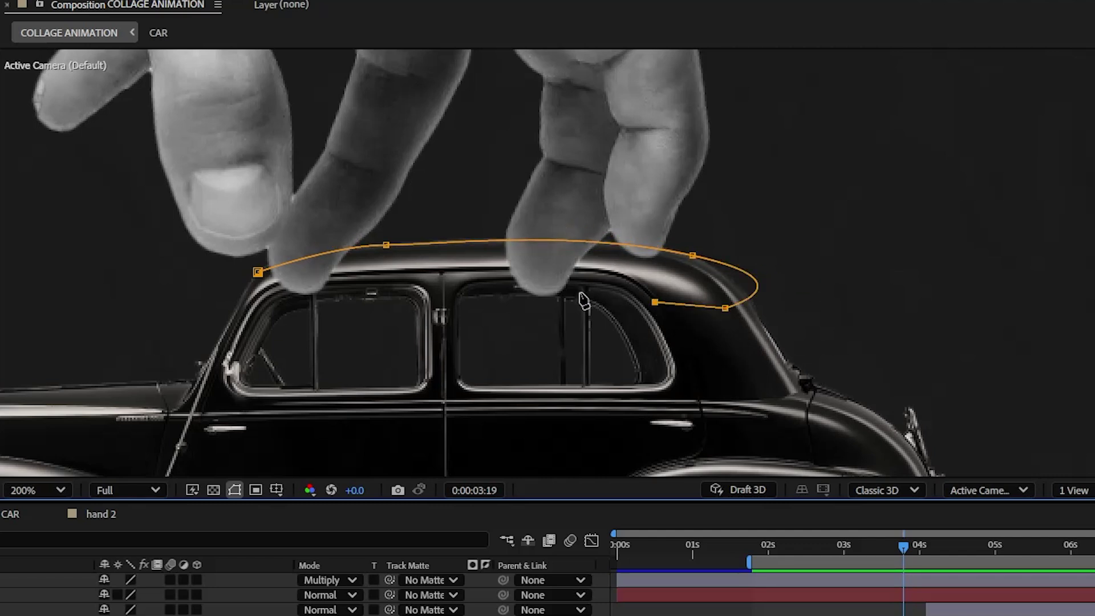
{"action": "left_click", "coordinate": [566, 296]}
{"action": "left_click", "coordinate": [444, 275]}
{"action": "left_click", "coordinate": [342, 284]}
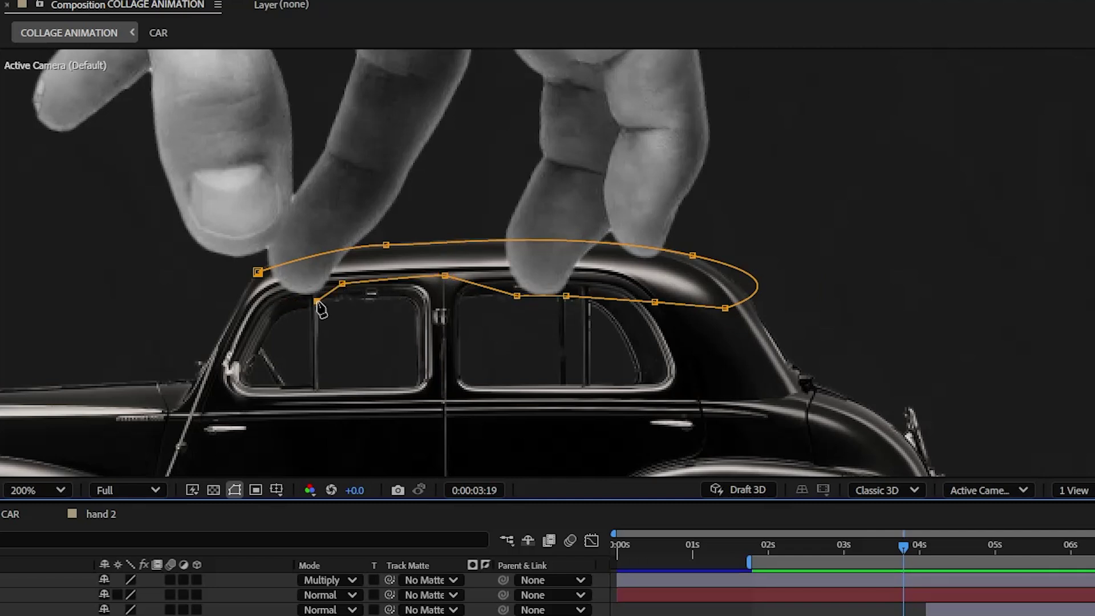
{"action": "left_click", "coordinate": [258, 273]}
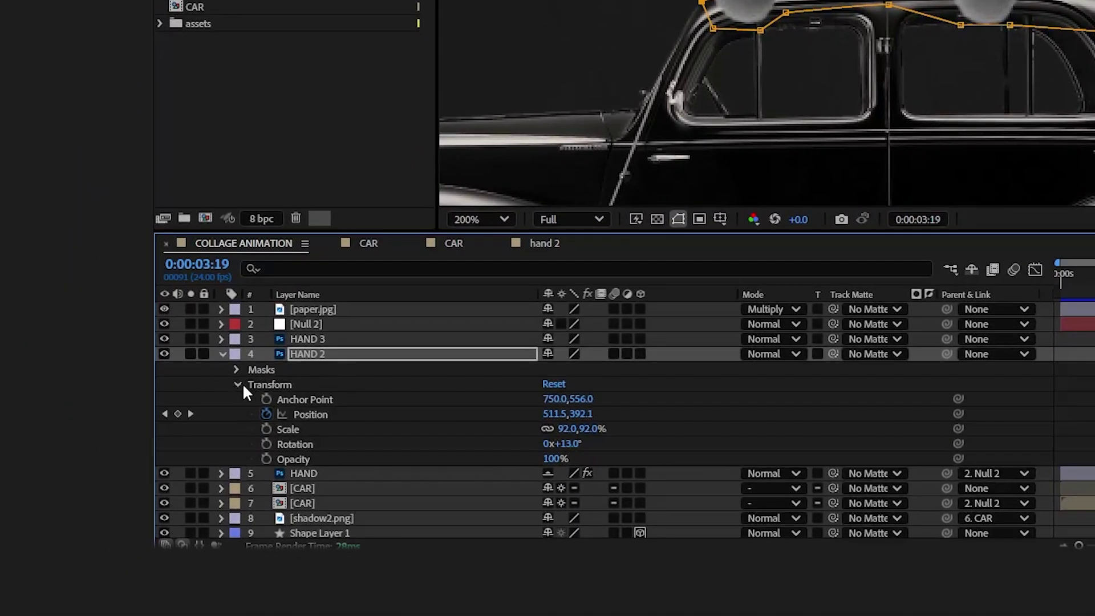
Reveal Mask 1's settings and refit the front roof points to the roof on the next frames.
{"action": "left_click", "coordinate": [240, 385]}
{"action": "left_click", "coordinate": [235, 370]}
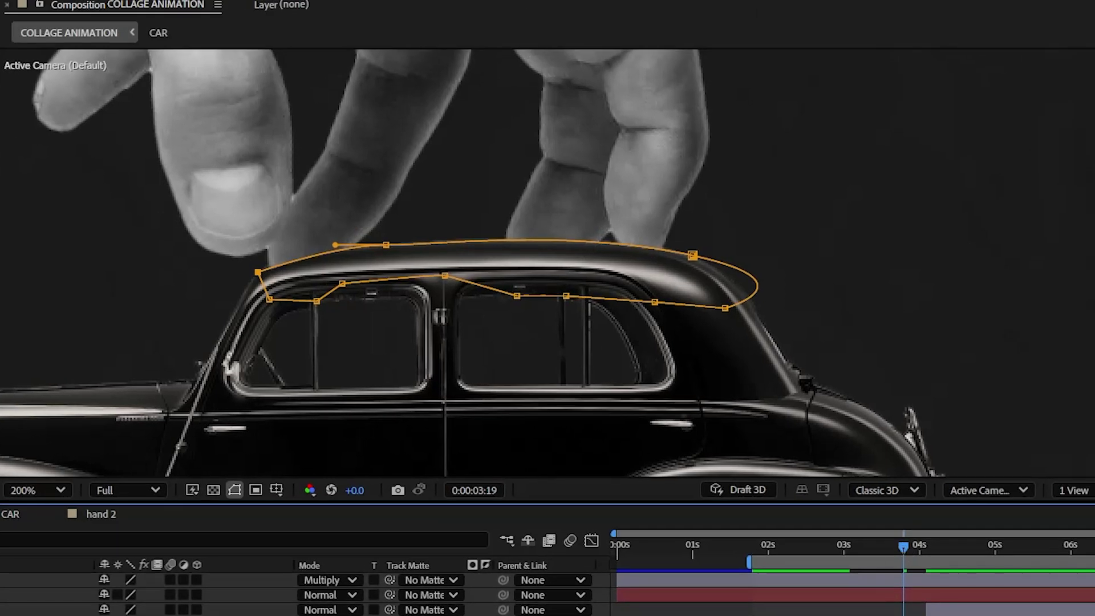
{"action": "left_click_drag", "start_coordinate": [904, 551], "coordinate": [914, 552]}
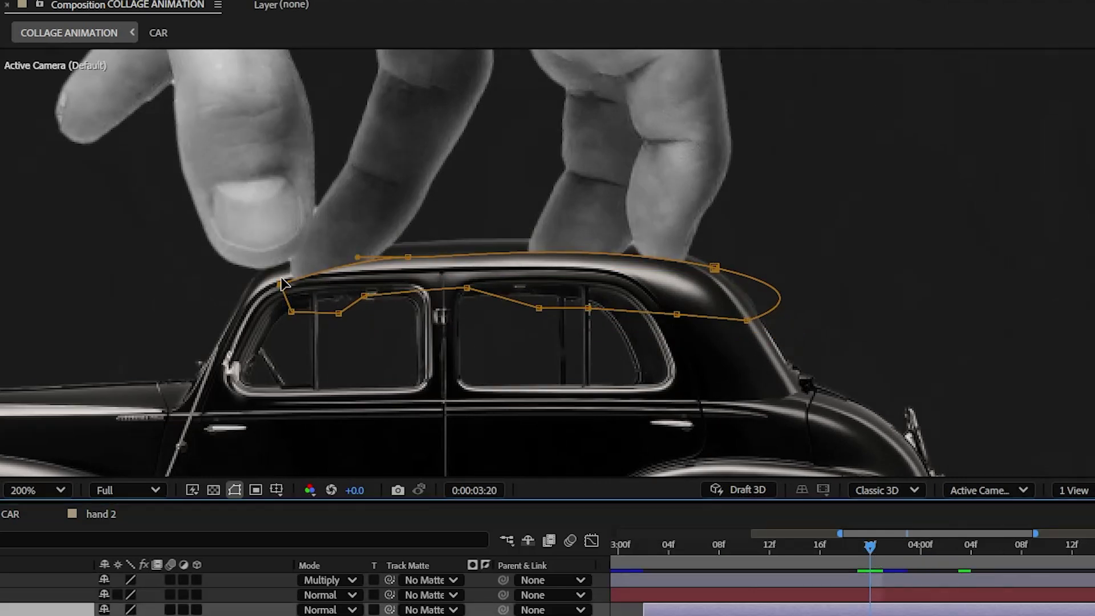
{"action": "left_click_drag", "start_coordinate": [281, 284], "coordinate": [278, 273]}
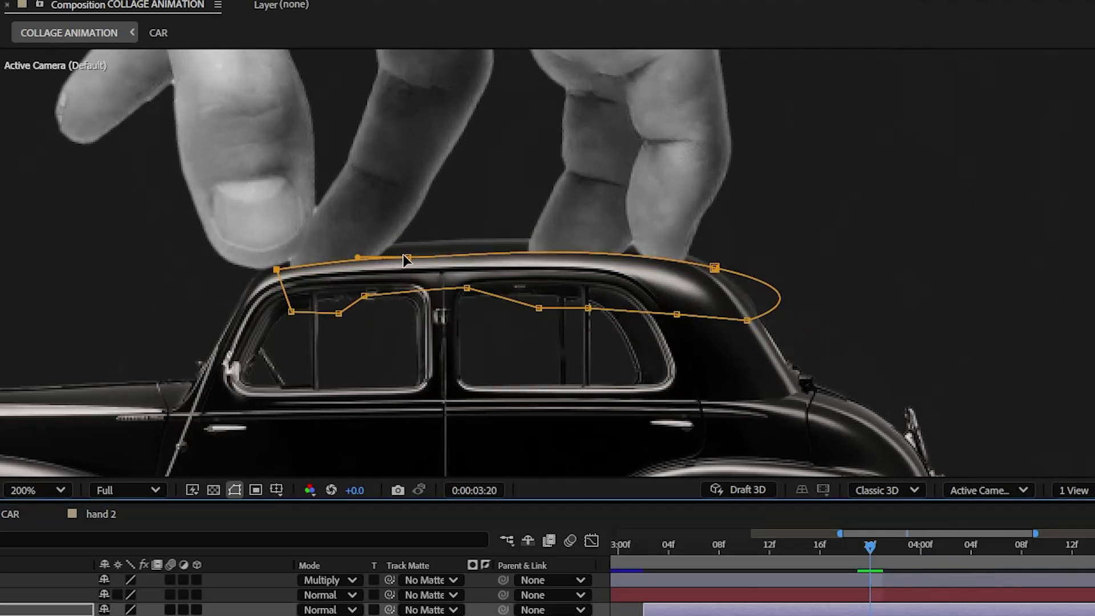
{"action": "left_click_drag", "start_coordinate": [406, 257], "coordinate": [406, 243]}
{"action": "left_click_drag", "start_coordinate": [715, 267], "coordinate": [692, 257]}
{"action": "key", "text": "Page_Down"}
{"action": "left_click_drag", "start_coordinate": [422, 252], "coordinate": [301, 266]}
{"action": "left_click_drag", "start_coordinate": [344, 238], "coordinate": [326, 251]}
Move the rear roof points and their curve handles to follow the roof.
{"action": "scroll", "coordinate": [293, 277], "scroll_direction": "up", "scroll_amount": 1}
{"action": "left_click_drag", "start_coordinate": [428, 152], "coordinate": [413, 202]}
{"action": "left_click_drag", "start_coordinate": [357, 225], "coordinate": [359, 245]}
{"action": "scroll", "coordinate": [819, 241], "scroll_direction": "down", "scroll_amount": 1}
{"action": "left_click_drag", "start_coordinate": [970, 248], "coordinate": [689, 225]}
{"action": "left_click", "coordinate": [690, 225], "text": "alt"}
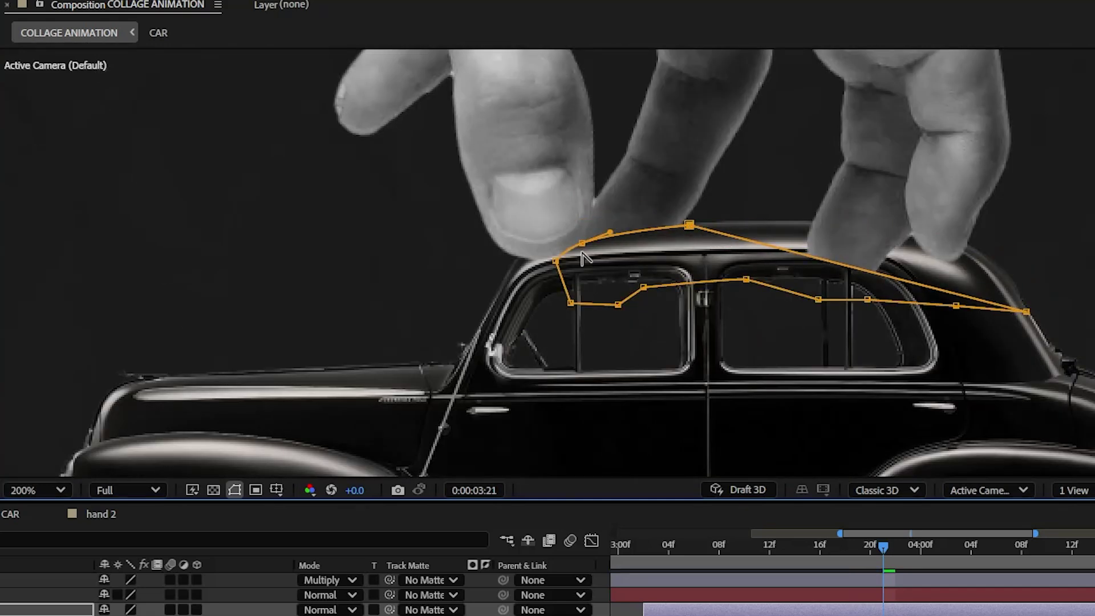
{"action": "scroll", "coordinate": [582, 254], "scroll_direction": "down", "scroll_amount": 2}
{"action": "scroll", "coordinate": [597, 256], "scroll_direction": "up", "scroll_amount": 2}
{"action": "left_click_drag", "start_coordinate": [895, 308], "coordinate": [863, 257]}
{"action": "left_click_drag", "start_coordinate": [863, 257], "coordinate": [746, 204]}
Refit the mask vertices and handles around the roof at 3:22 and later frames.
{"action": "key", "text": "Page_Down"}
{"action": "left_click_drag", "start_coordinate": [569, 227], "coordinate": [474, 217]}
{"action": "left_click_drag", "start_coordinate": [489, 234], "coordinate": [474, 226]}
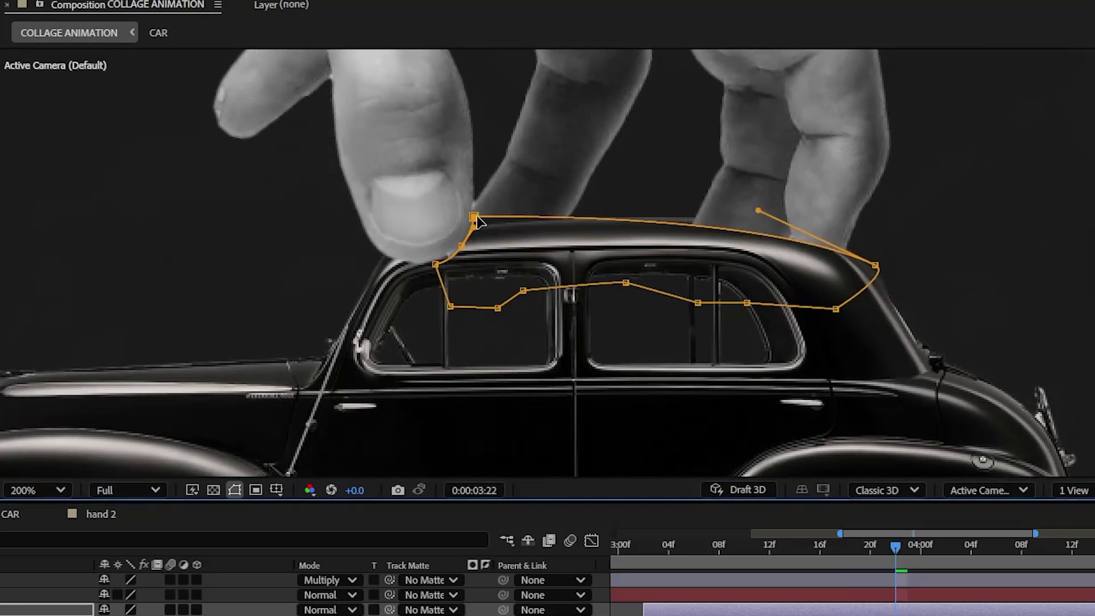
{"action": "left_click_drag", "start_coordinate": [876, 265], "coordinate": [864, 251]}
{"action": "left_click", "coordinate": [920, 552]}
{"action": "left_click_drag", "start_coordinate": [488, 223], "coordinate": [490, 219]}
{"action": "left_click_drag", "start_coordinate": [760, 203], "coordinate": [746, 198]}
{"action": "left_click_drag", "start_coordinate": [878, 259], "coordinate": [861, 258]}
{"action": "left_click_drag", "start_coordinate": [921, 551], "coordinate": [832, 547]}
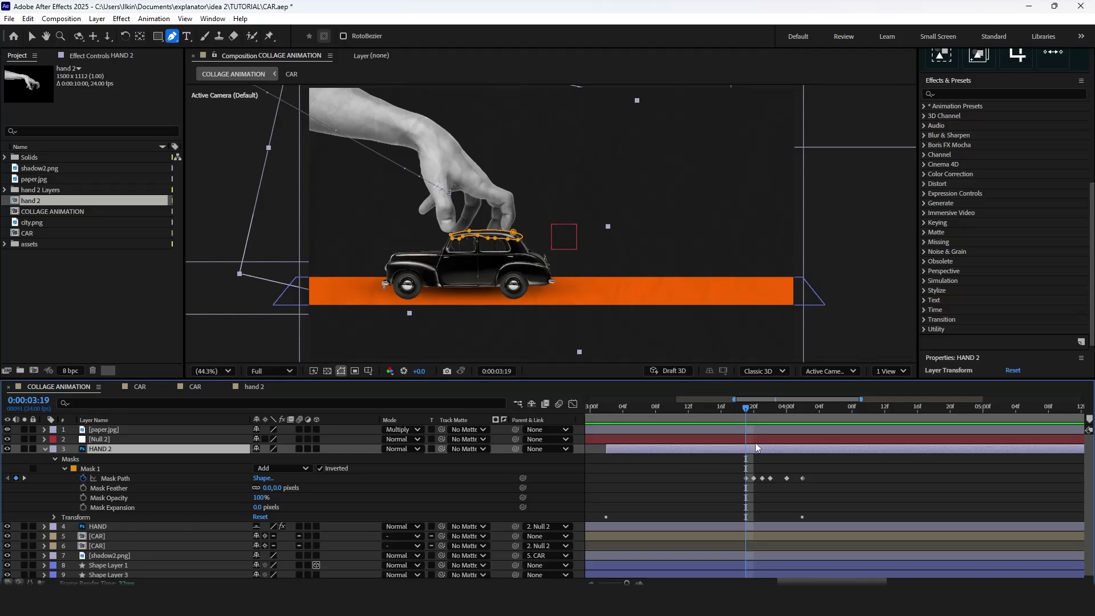
Split HAND 2 at 3:19, delete Mask 1 from the earlier piece, and scrub to check the touch.
{"action": "key", "text": "ctrl+shift+d"}
{"action": "left_click", "coordinate": [736, 409]}
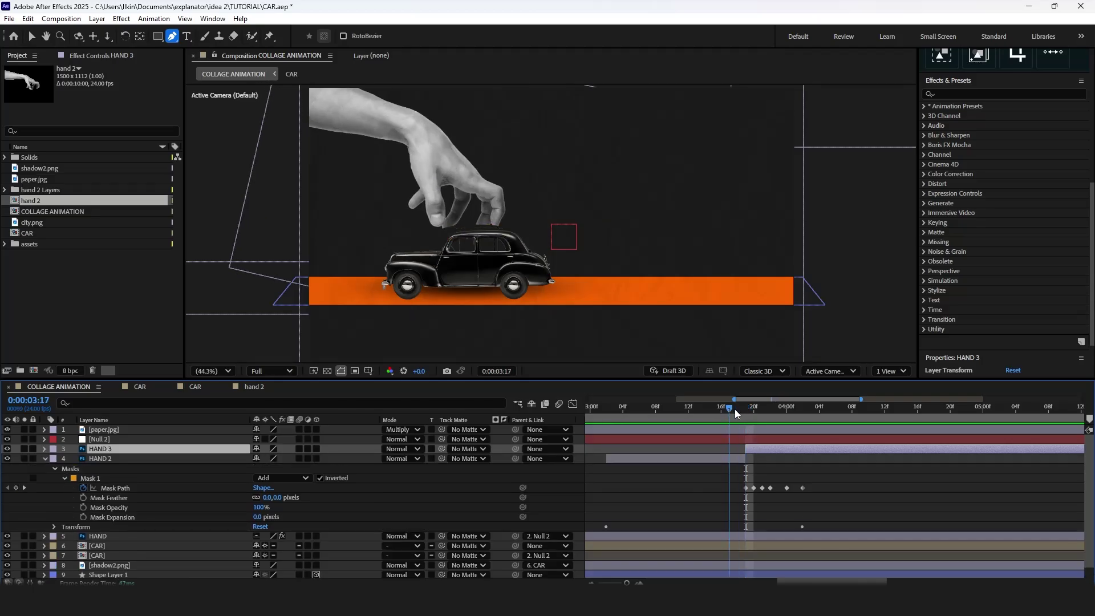
{"action": "left_click_drag", "start_coordinate": [736, 409], "coordinate": [746, 412]}
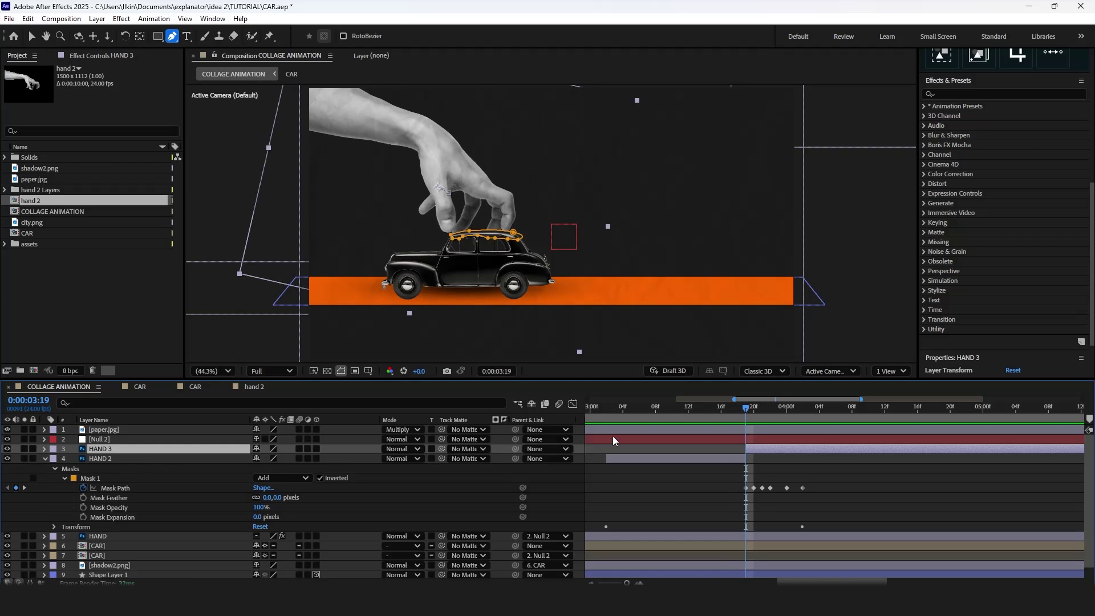
{"action": "left_click", "coordinate": [675, 457]}
{"action": "left_click", "coordinate": [102, 479]}
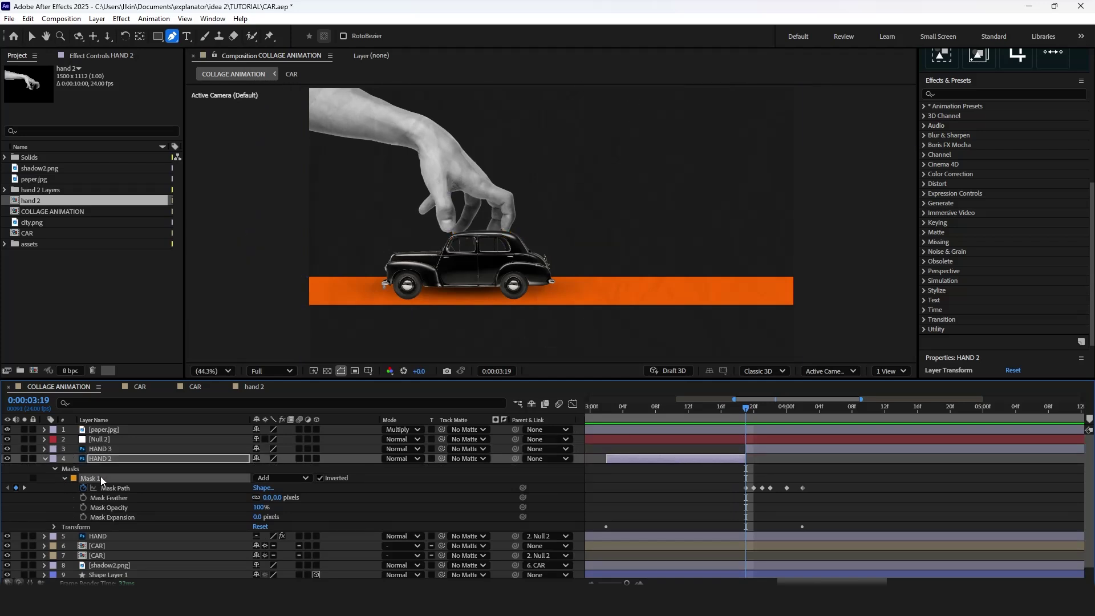
{"action": "key", "text": "Delete"}
{"action": "left_click_drag", "start_coordinate": [724, 409], "coordinate": [787, 409]}
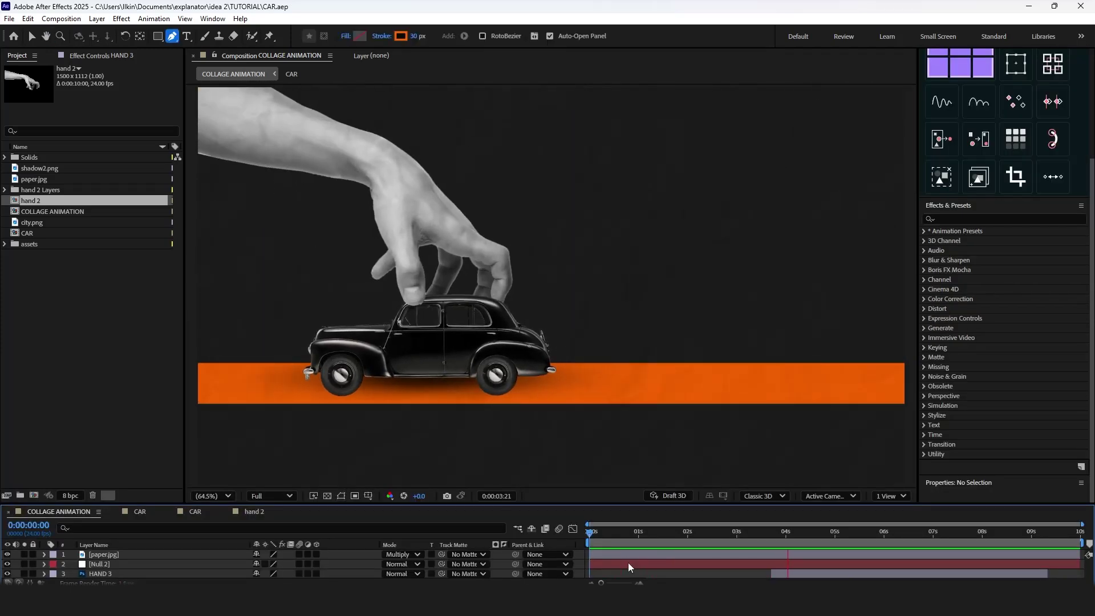
Add a new null object layer named 'second hand'.
{"action": "key", "text": "space"}
{"action": "right_click", "coordinate": [177, 551]}
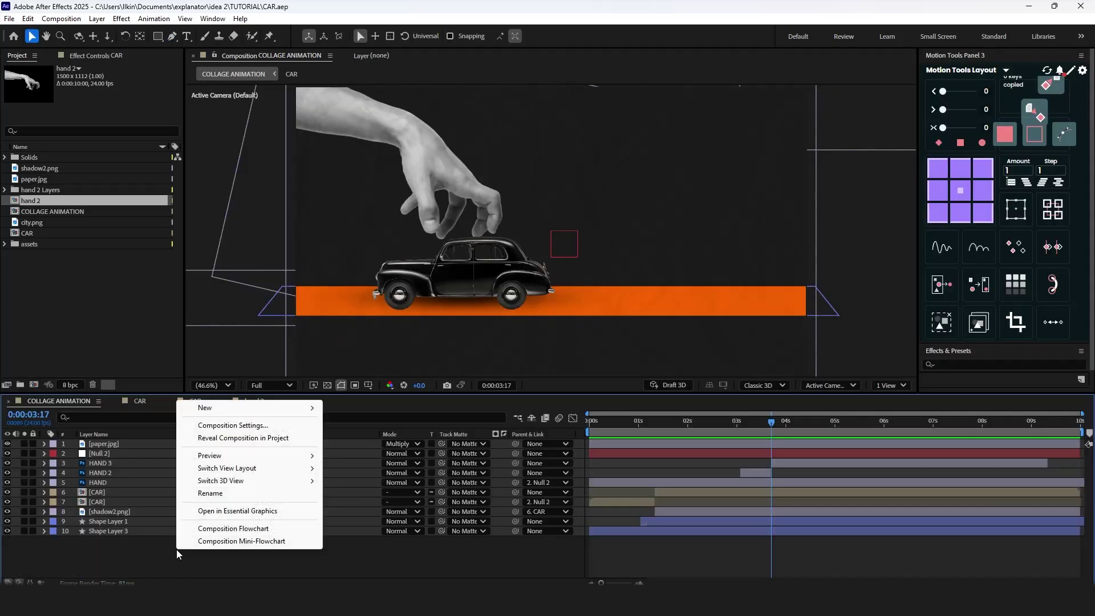
{"action": "mouse_move", "coordinate": [228, 408]}
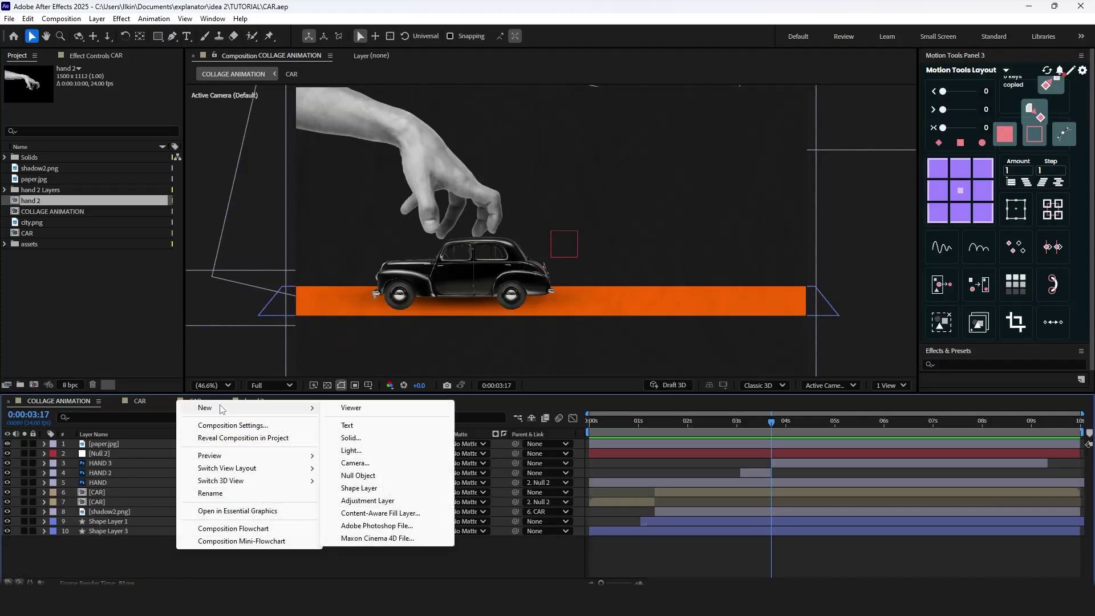
{"action": "left_click", "coordinate": [391, 482]}
{"action": "key", "text": "Return"}
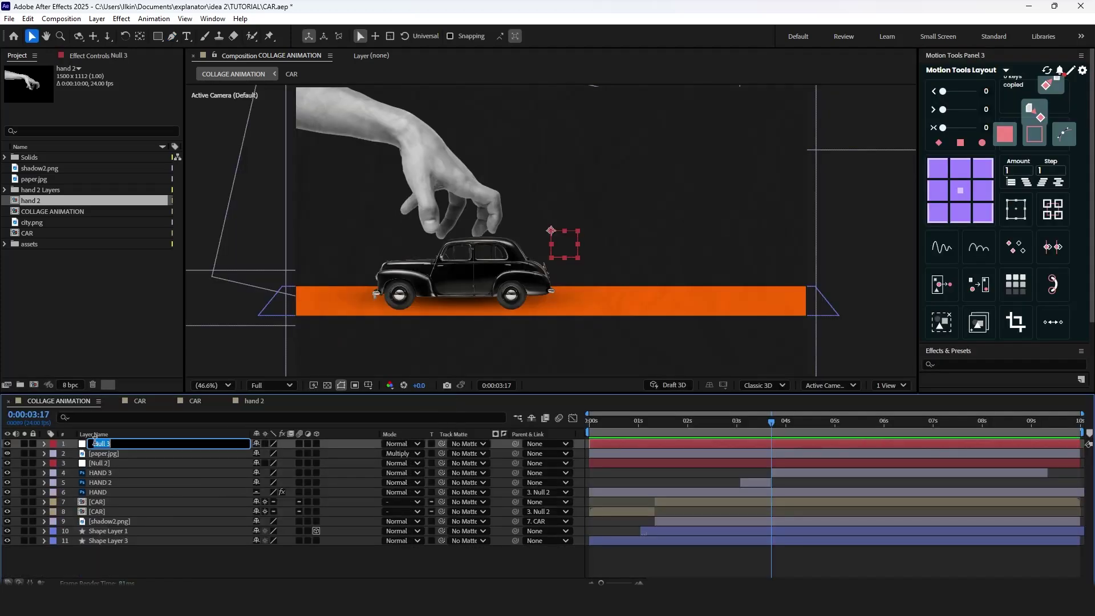
{"action": "type", "text": "second hand"}
{"action": "key", "text": "Return"}
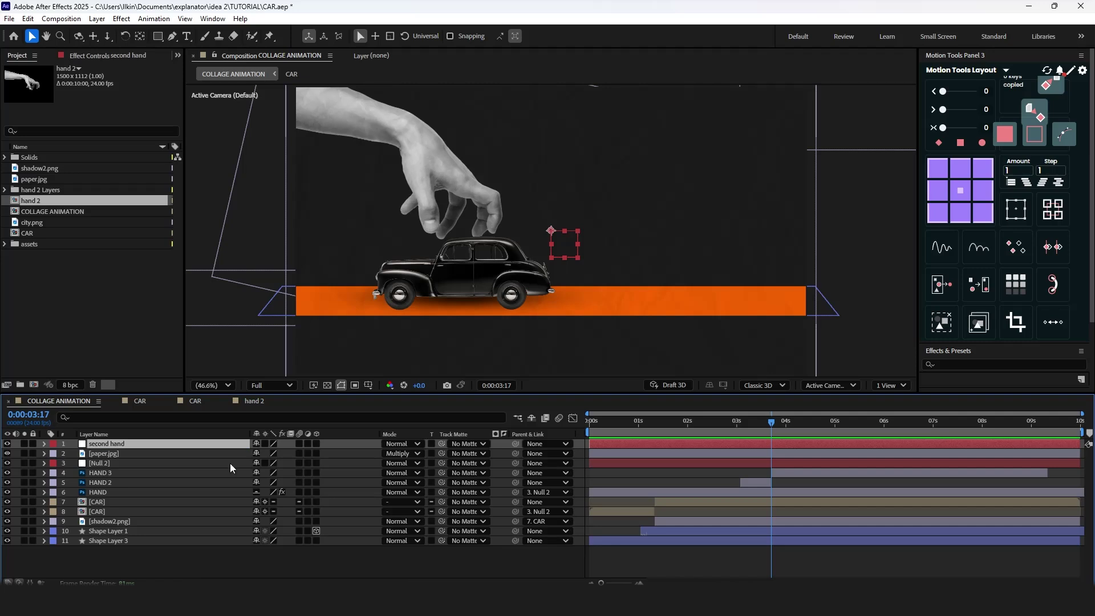
Parent the CAR and HAND 3 layers to the 'second hand' null.
{"action": "left_click", "coordinate": [778, 502]}
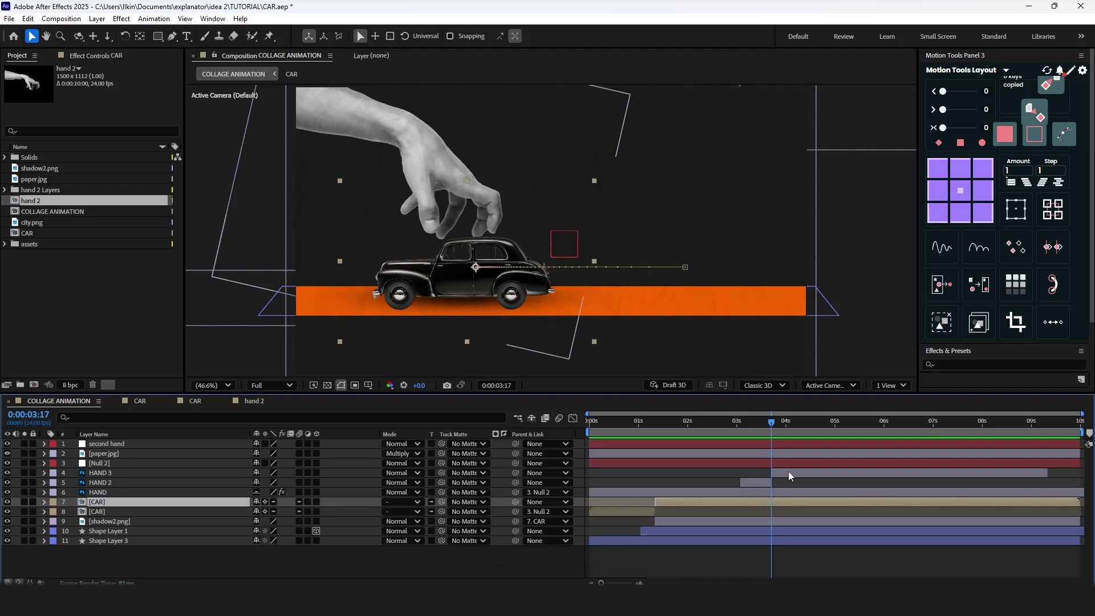
{"action": "left_click", "coordinate": [775, 473], "text": "ctrl"}
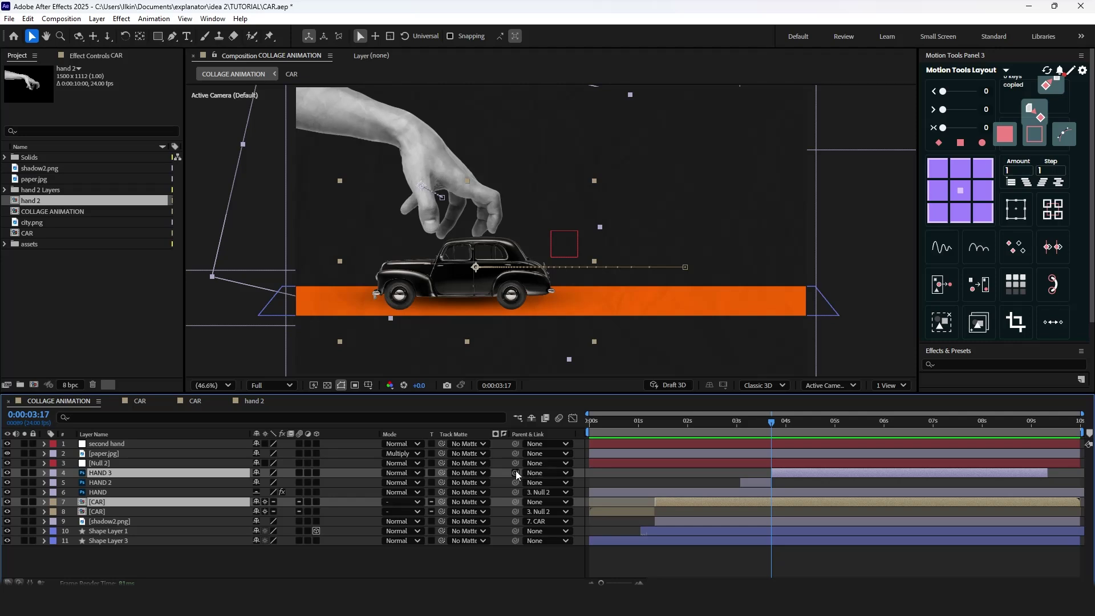
{"action": "left_click_drag", "start_coordinate": [516, 473], "coordinate": [124, 442]}
{"action": "left_click", "coordinate": [137, 448]}
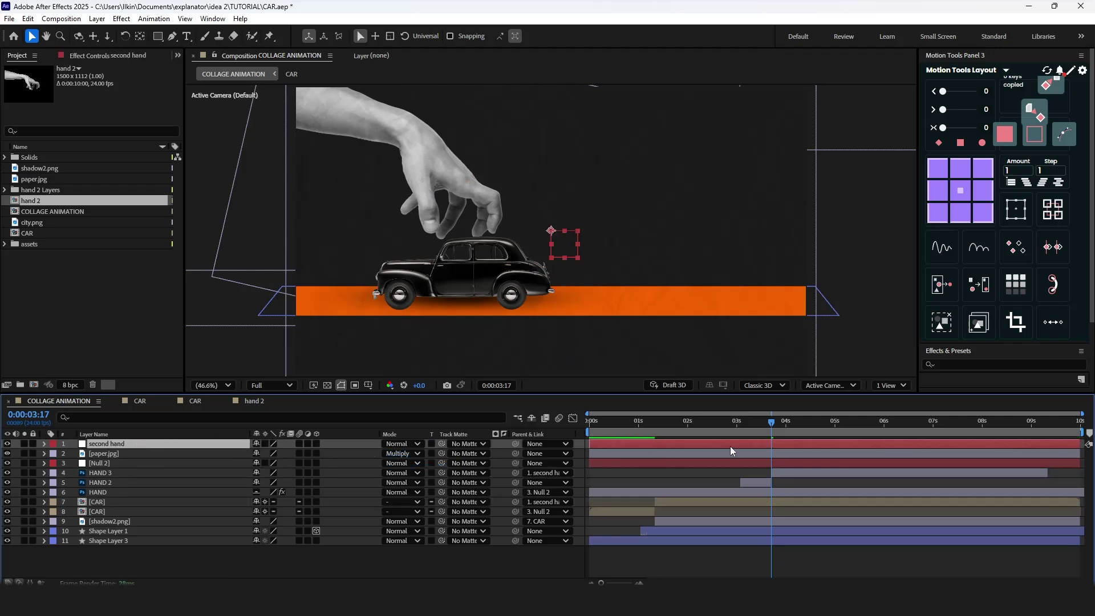
Keyframe the 'second hand' null's Position, start it at 4 seconds, and lift it up-left.
{"action": "key", "text": "p"}
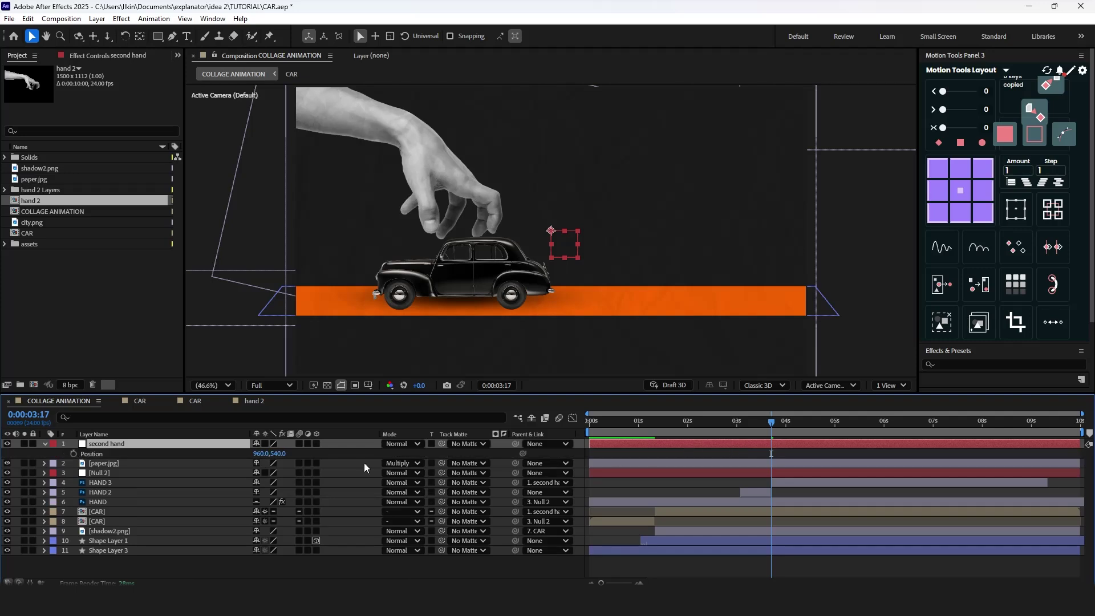
{"action": "key", "text": "alt+shift+p"}
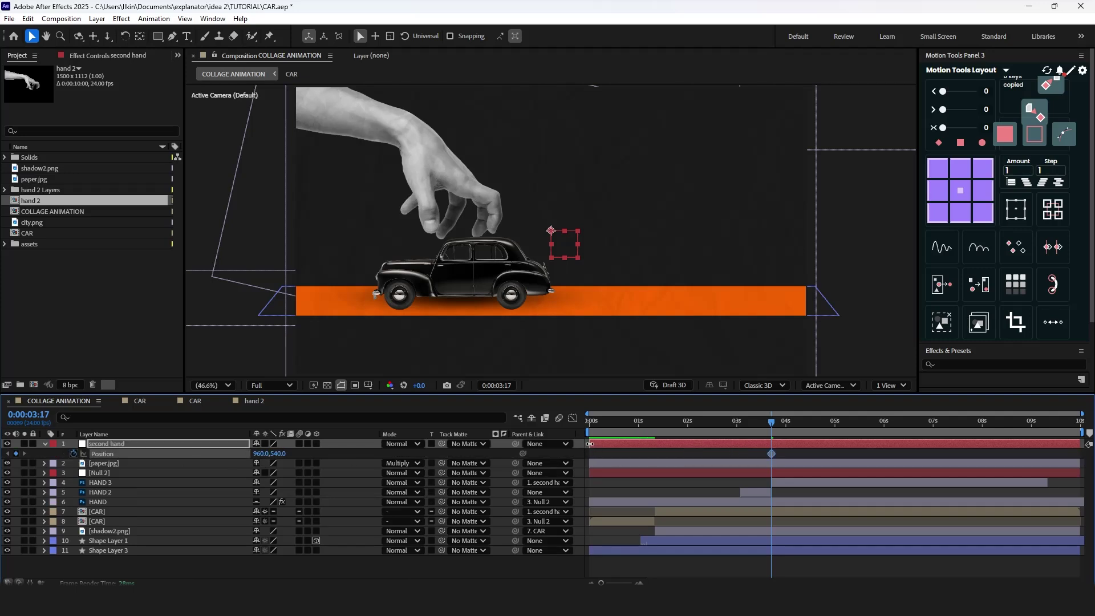
{"action": "left_click_drag", "start_coordinate": [591, 443], "coordinate": [807, 444]}
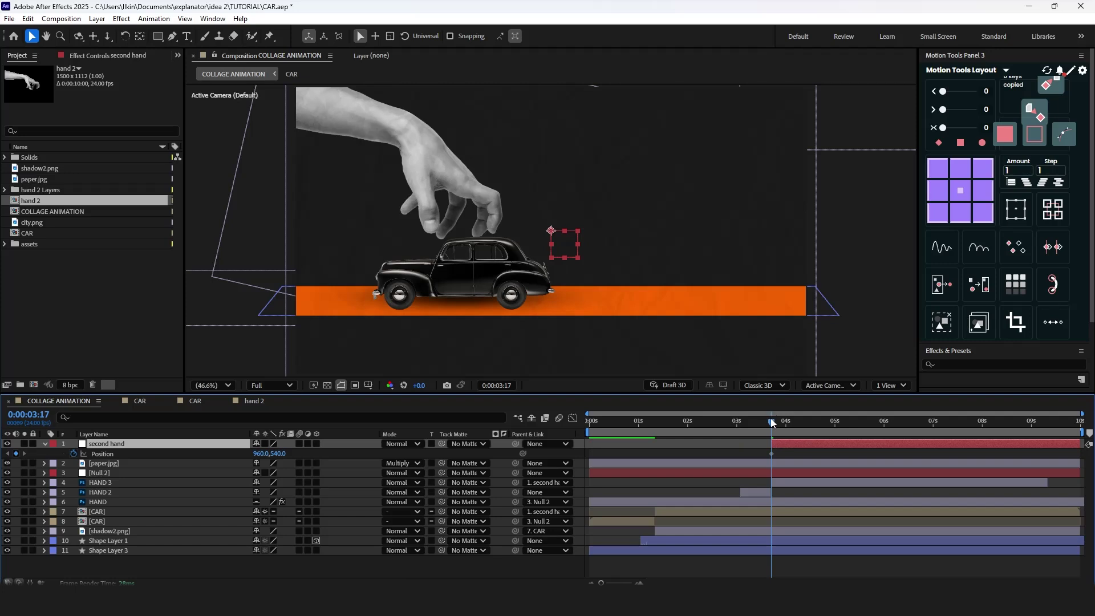
{"action": "left_click_drag", "start_coordinate": [772, 423], "coordinate": [803, 424]}
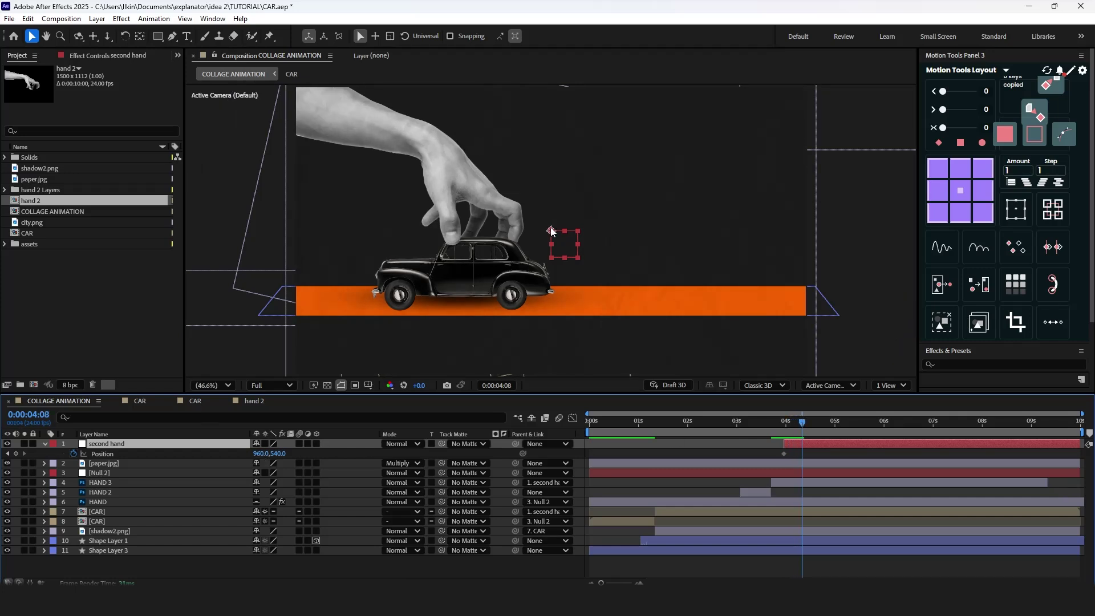
{"action": "left_click_drag", "start_coordinate": [553, 231], "coordinate": [295, 20]}
Ease the null's motion into a sharp speed spike in the Graph Editor and preview.
{"action": "mouse_move", "coordinate": [780, 428]}
{"action": "left_mouse_down"}
{"action": "mouse_move", "coordinate": [807, 423]}
{"action": "mouse_move", "coordinate": [788, 424]}
{"action": "mouse_move", "coordinate": [833, 455]}
{"action": "mouse_move", "coordinate": [769, 443]}
{"action": "left_mouse_up"}
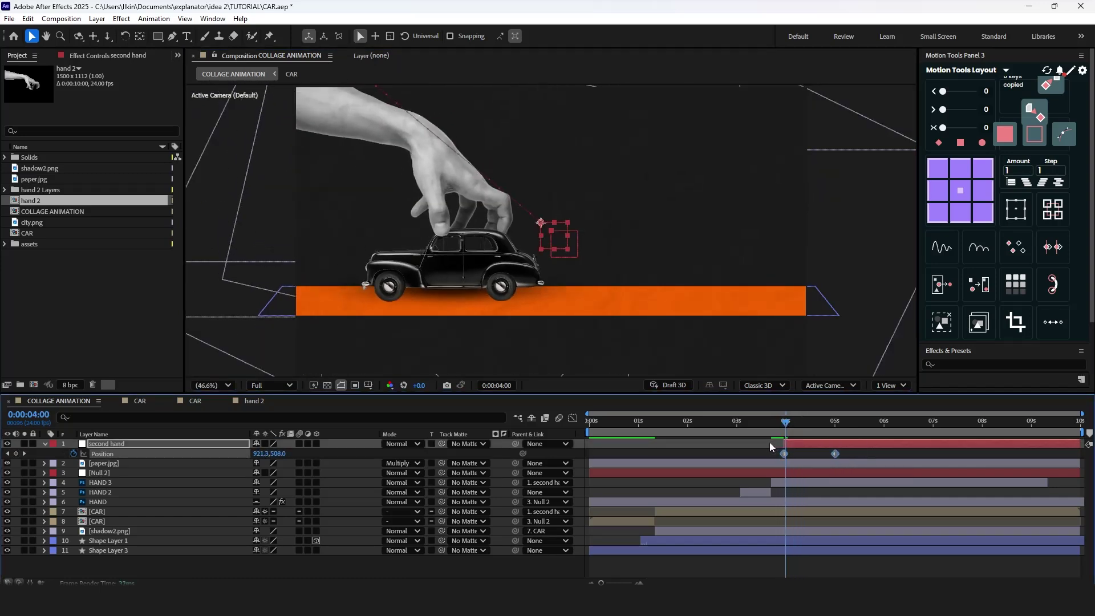
{"action": "left_click", "coordinate": [573, 418]}
{"action": "mouse_move", "coordinate": [793, 552]}
{"action": "left_mouse_down"}
{"action": "mouse_move", "coordinate": [829, 552]}
{"action": "mouse_move", "coordinate": [783, 552]}
{"action": "left_mouse_up"}
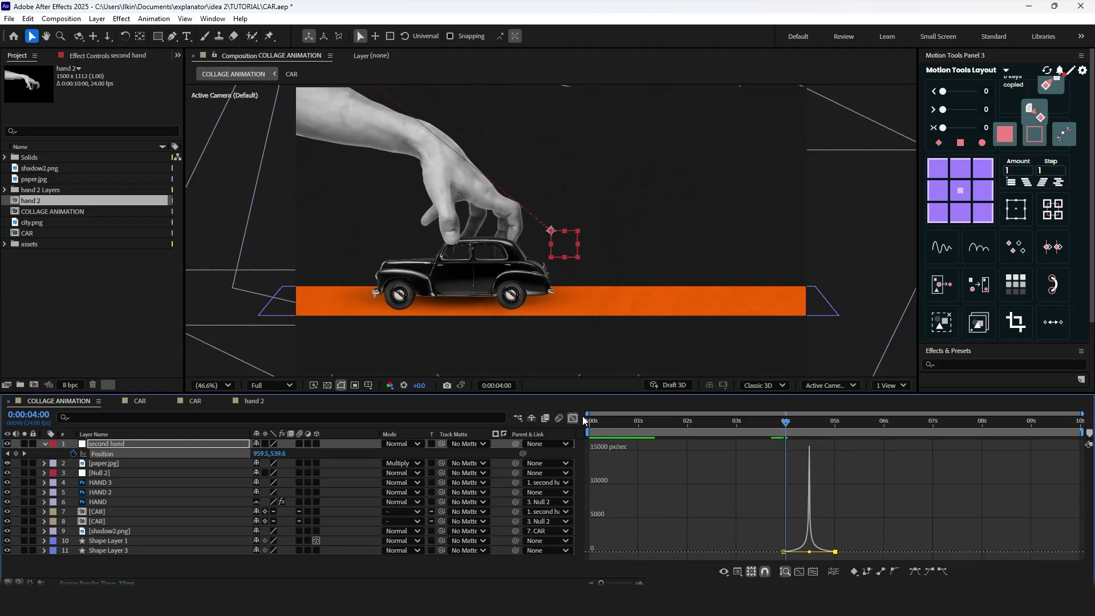
{"action": "left_click", "coordinate": [574, 419]}
{"action": "key", "text": "space"}
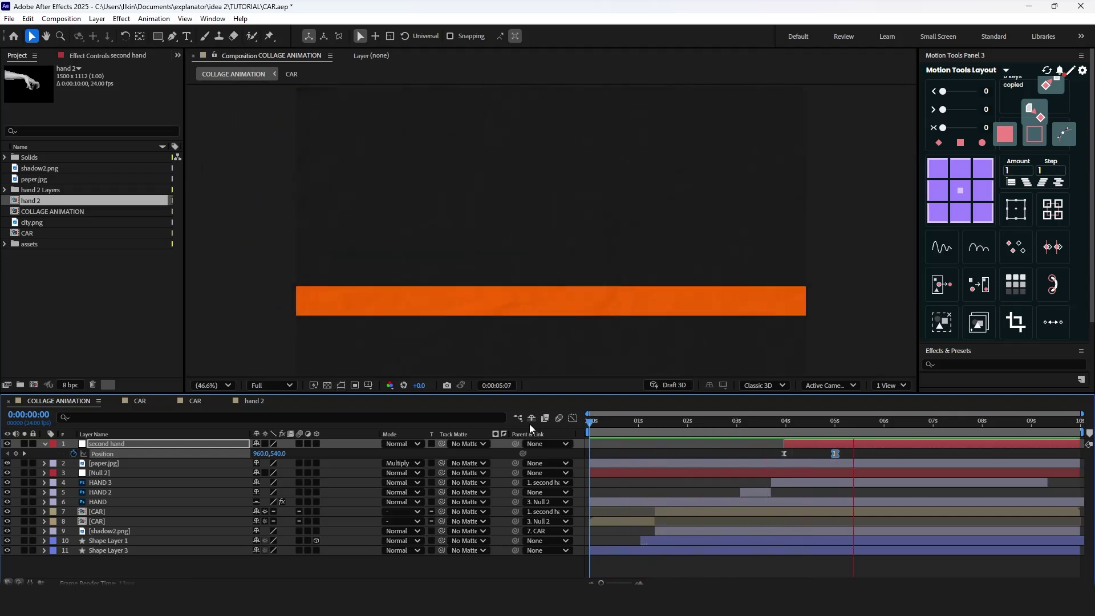
Stop the preview and return the time indicator to about 4 seconds.
{"action": "key", "text": "space"}
{"action": "mouse_move", "coordinate": [784, 428]}
{"action": "left_mouse_down"}
{"action": "mouse_move", "coordinate": [799, 427]}
{"action": "mouse_move", "coordinate": [785, 427]}
{"action": "left_mouse_up"}
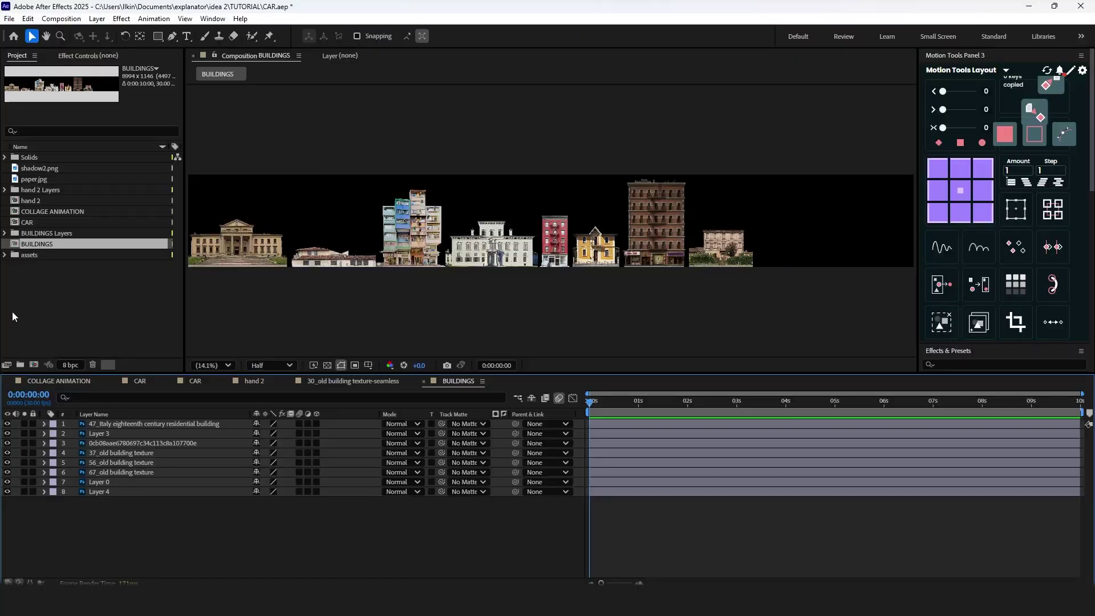
In COLLAGE ANIMATION, nudge the BUILDINGS layer slightly lower behind the car.
{"action": "left_click", "coordinate": [41, 383]}
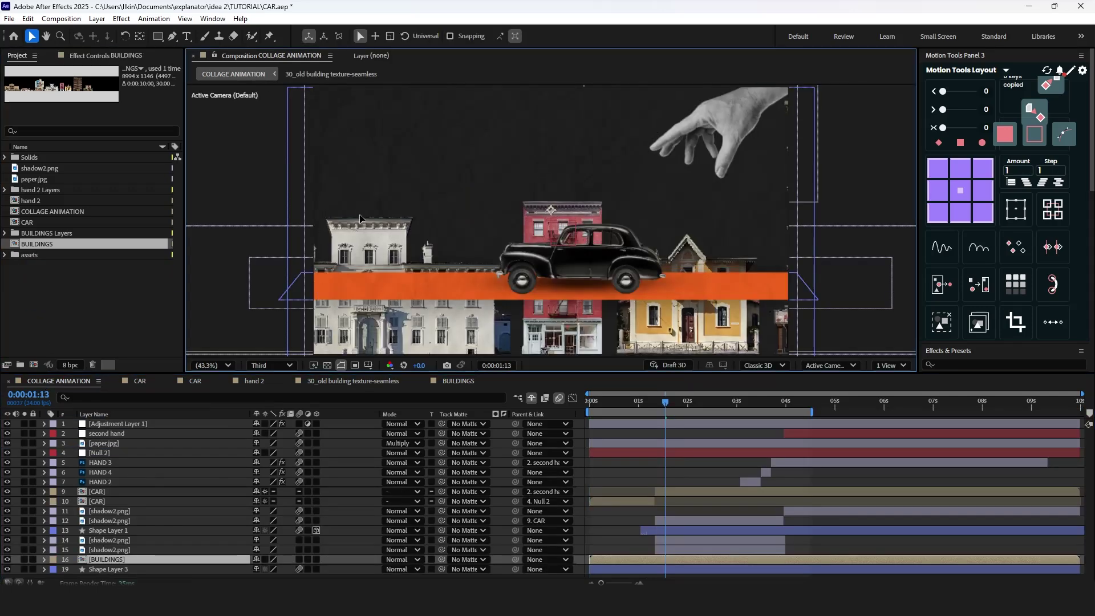
{"action": "left_click_drag", "start_coordinate": [361, 153], "coordinate": [362, 160]}
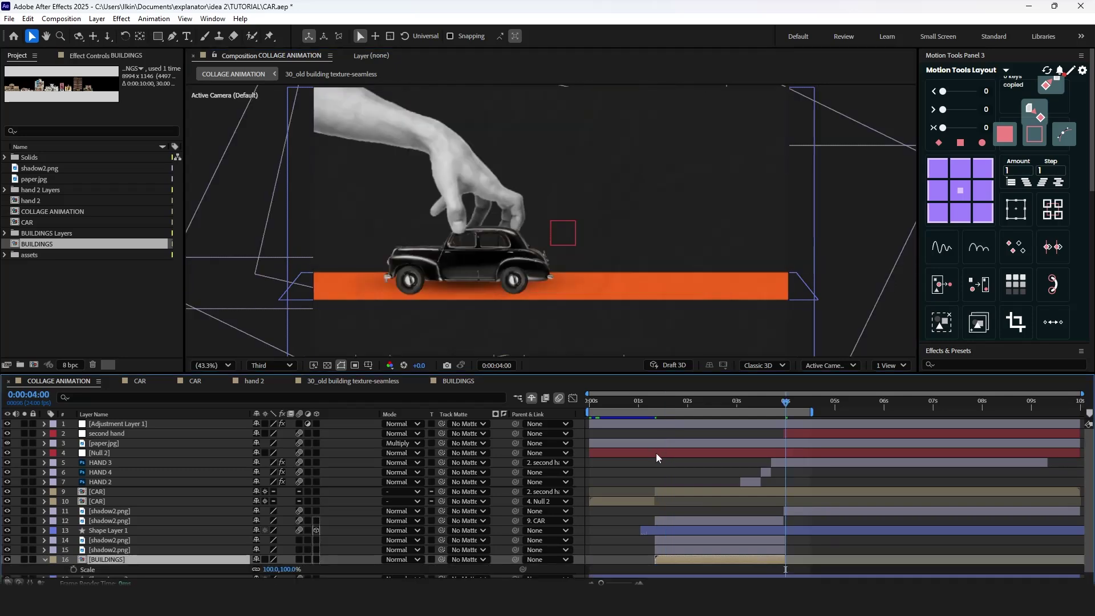
{"action": "left_click", "coordinate": [656, 453]}
{"action": "left_click", "coordinate": [656, 399]}
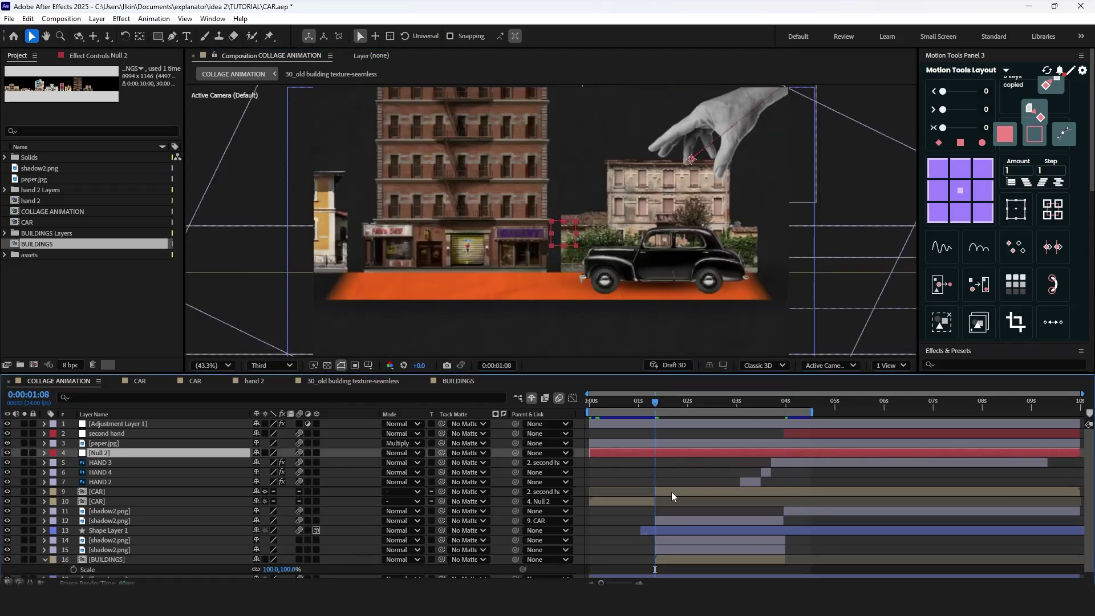
Select both CAR Position keyframes and inspect their speed graph.
{"action": "left_click", "coordinate": [672, 492]}
{"action": "key", "text": "p"}
{"action": "left_click", "coordinate": [655, 503]}
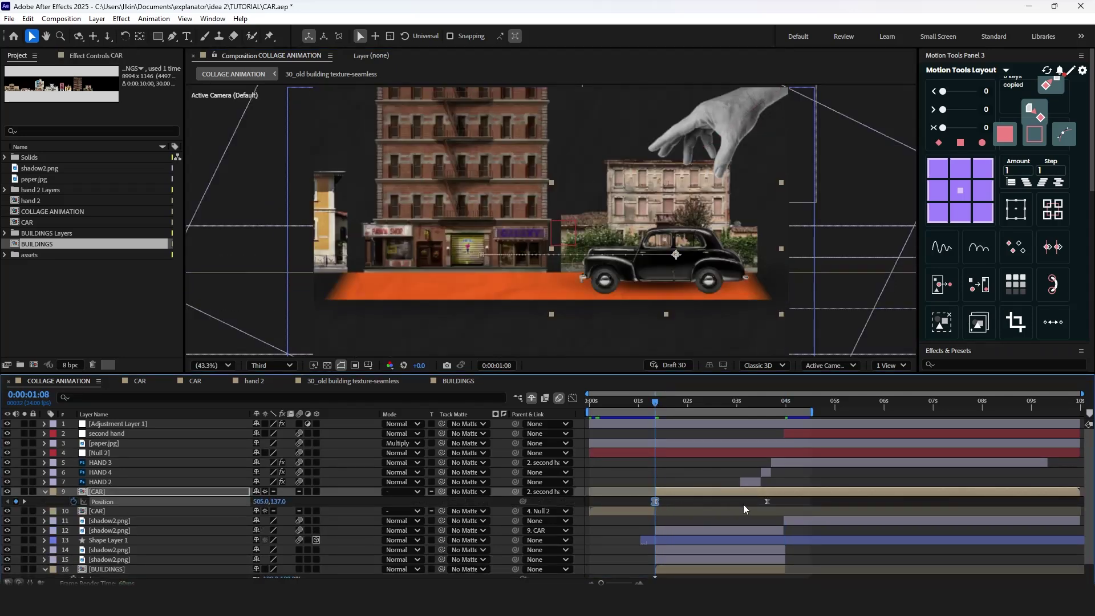
{"action": "left_click_drag", "start_coordinate": [782, 506], "coordinate": [634, 494]}
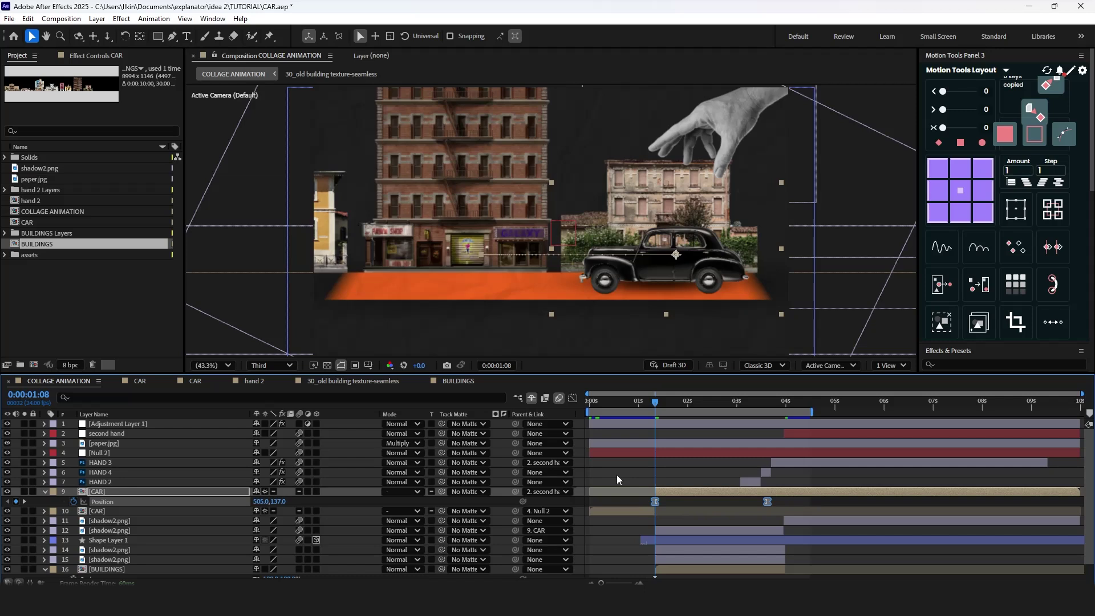
{"action": "left_click", "coordinate": [573, 399]}
{"action": "left_click", "coordinate": [574, 401]}
{"action": "left_click", "coordinate": [665, 570]}
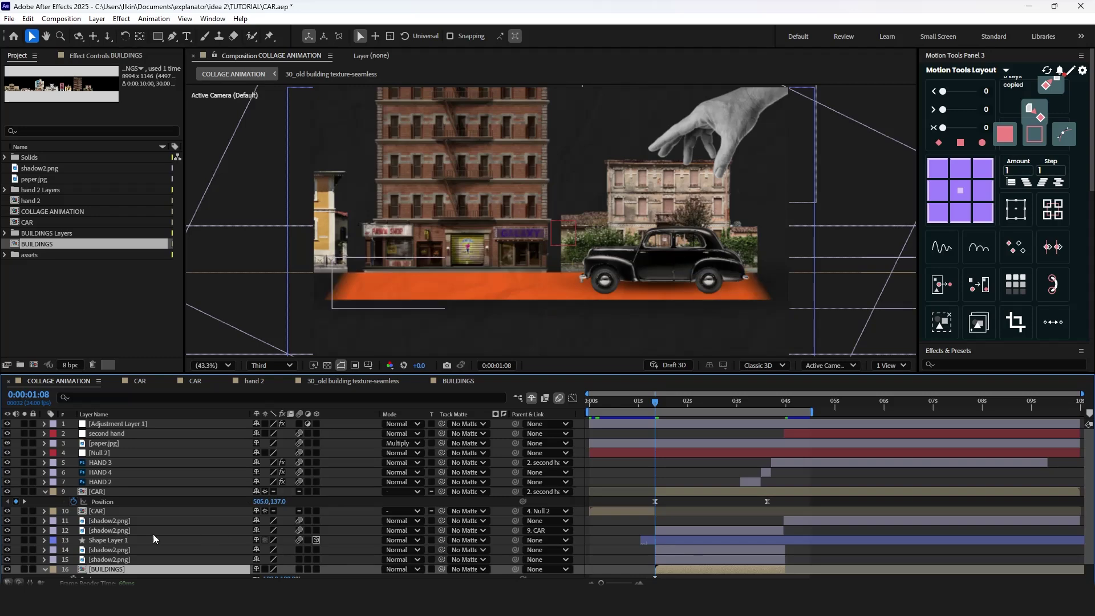
Keyframe BUILDINGS' Position so the buildings slide sideways between 1:08 and 3:15.
{"action": "scroll", "coordinate": [482, 557], "scroll_direction": "down", "scroll_amount": 1}
{"action": "left_click_drag", "start_coordinate": [651, 398], "coordinate": [765, 422]}
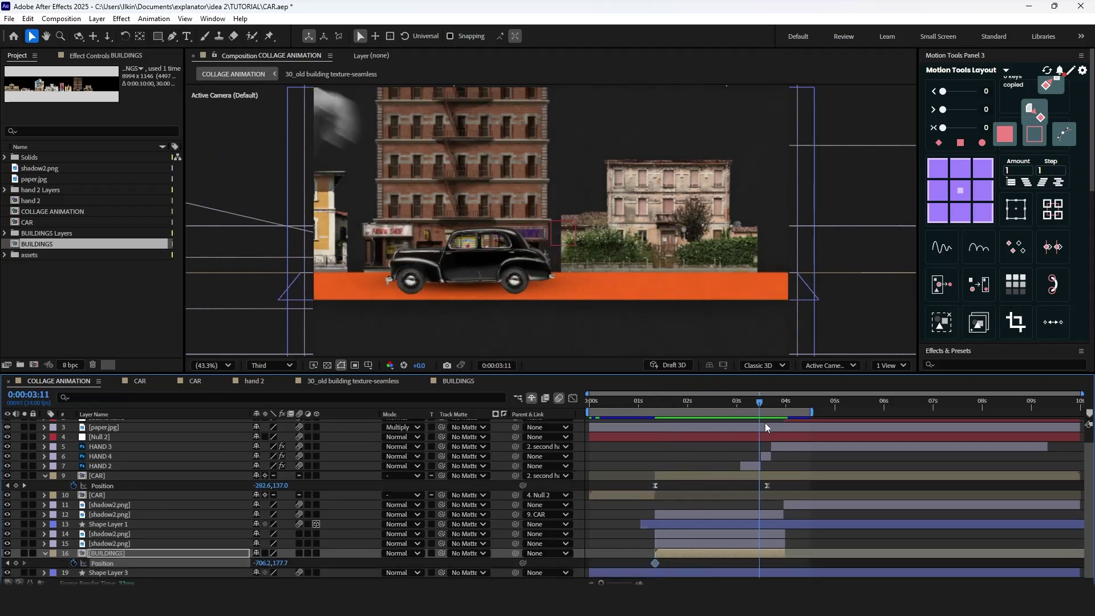
{"action": "left_click_drag", "start_coordinate": [263, 564], "coordinate": [811, 523]}
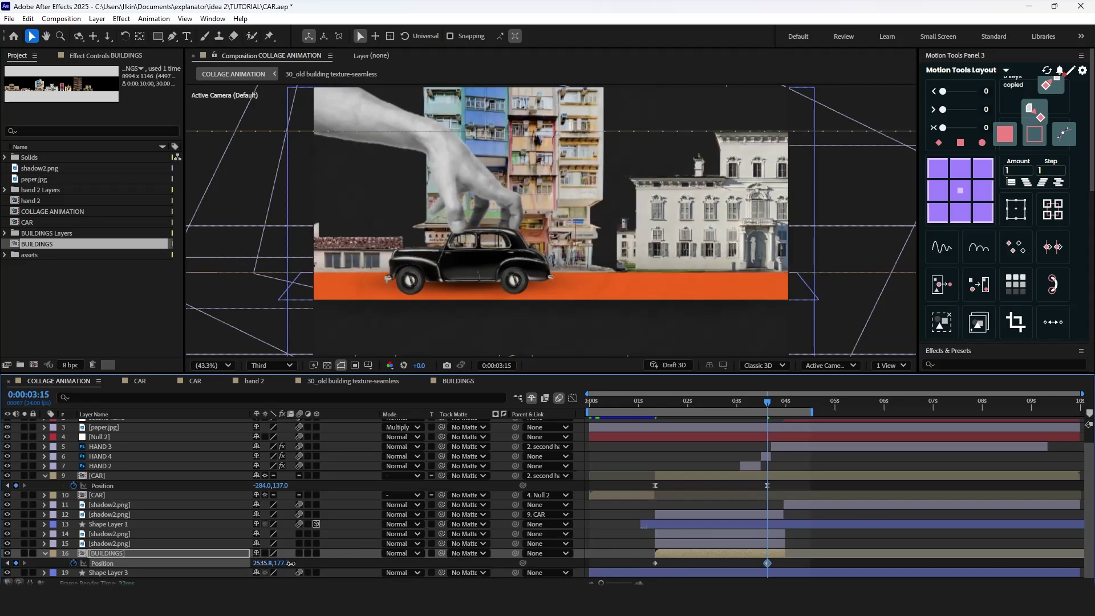
{"action": "left_click_drag", "start_coordinate": [291, 563], "coordinate": [658, 537]}
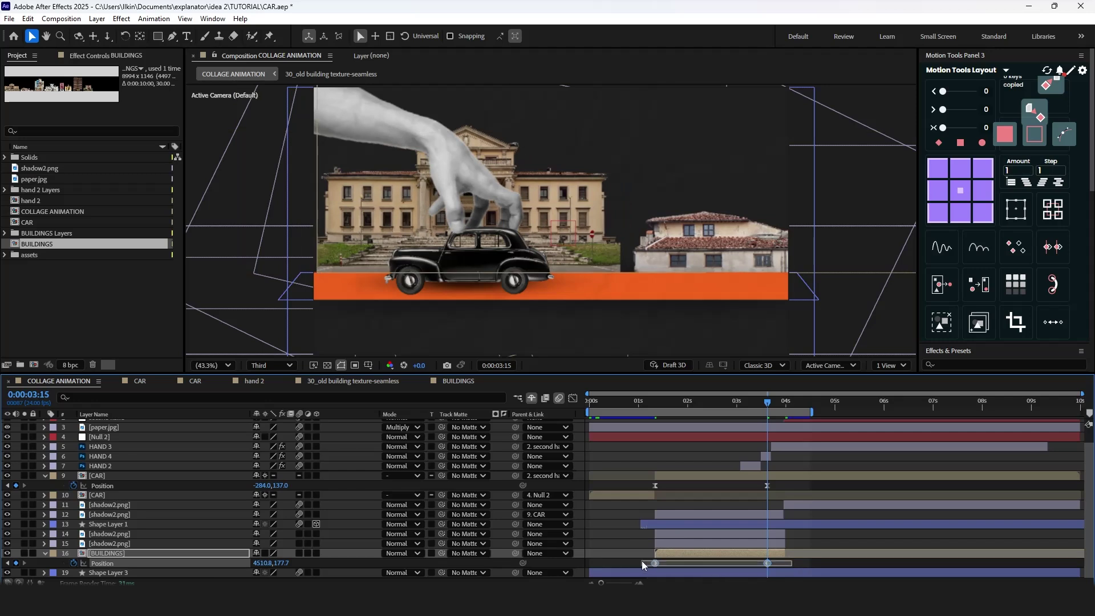
Adjust the buildings' keyframe easing in the Graph Editor and preview from 1 second.
{"action": "left_click", "coordinate": [573, 399]}
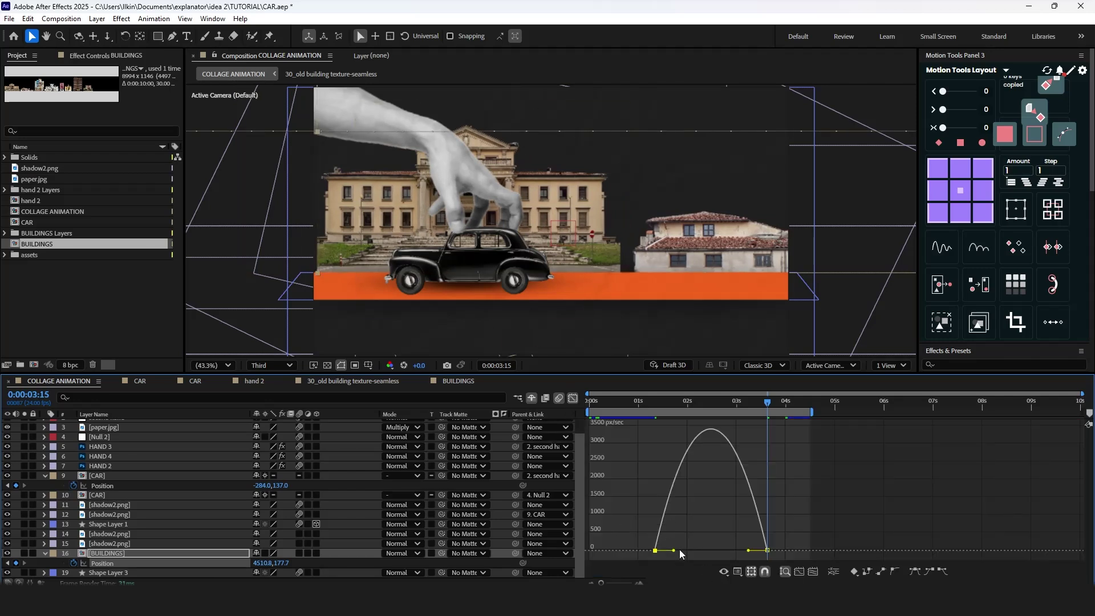
{"action": "left_click_drag", "start_coordinate": [675, 550], "coordinate": [647, 552]}
{"action": "left_click_drag", "start_coordinate": [757, 550], "coordinate": [662, 551]}
{"action": "left_click", "coordinate": [573, 398]}
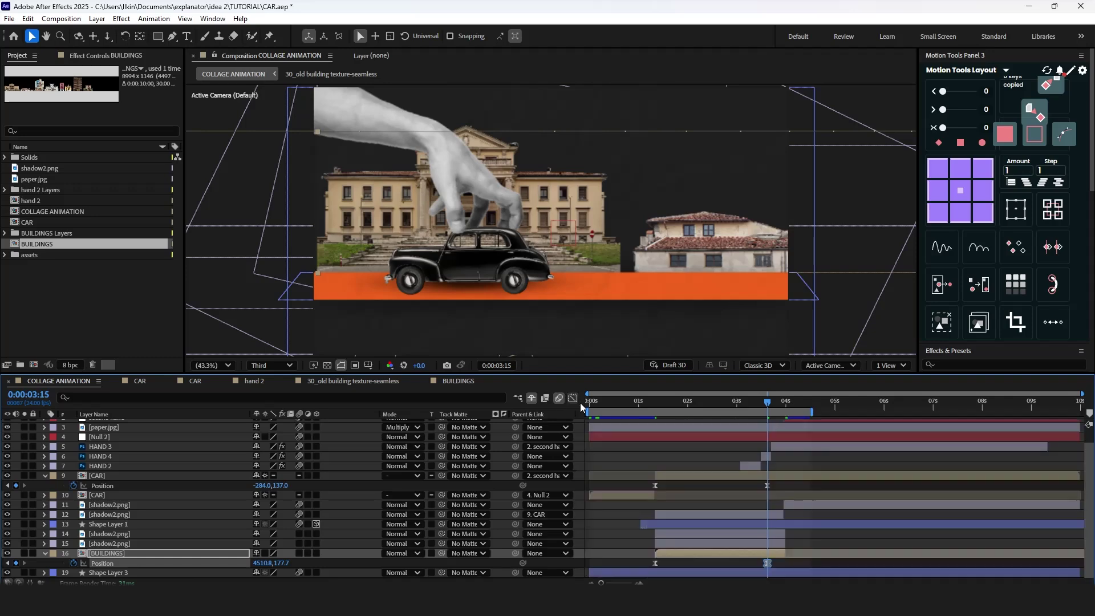
{"action": "left_click", "coordinate": [653, 406]}
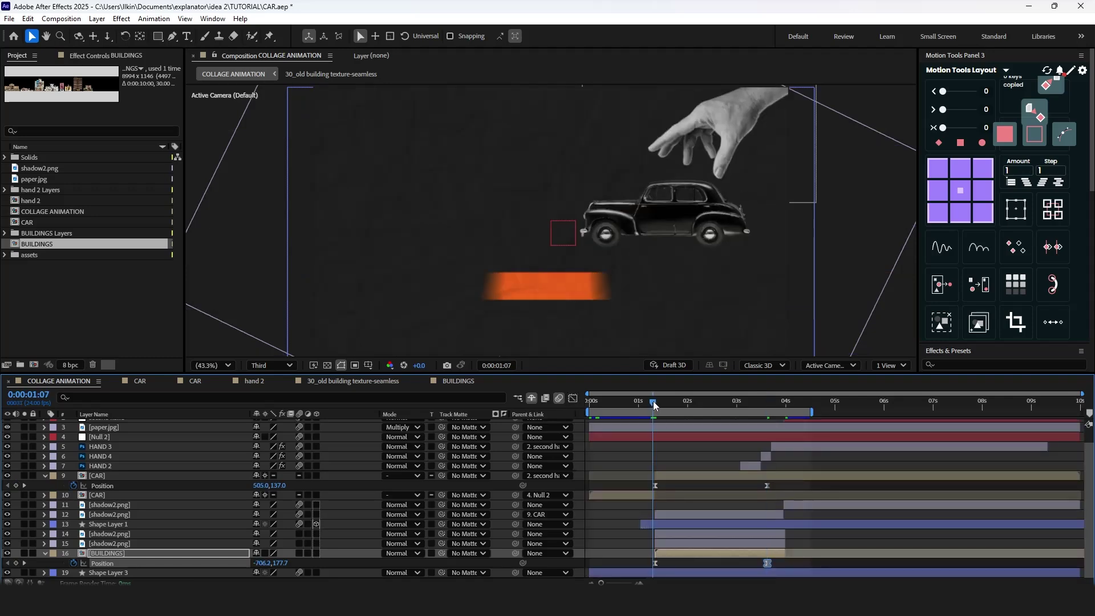
{"action": "key", "text": "space"}
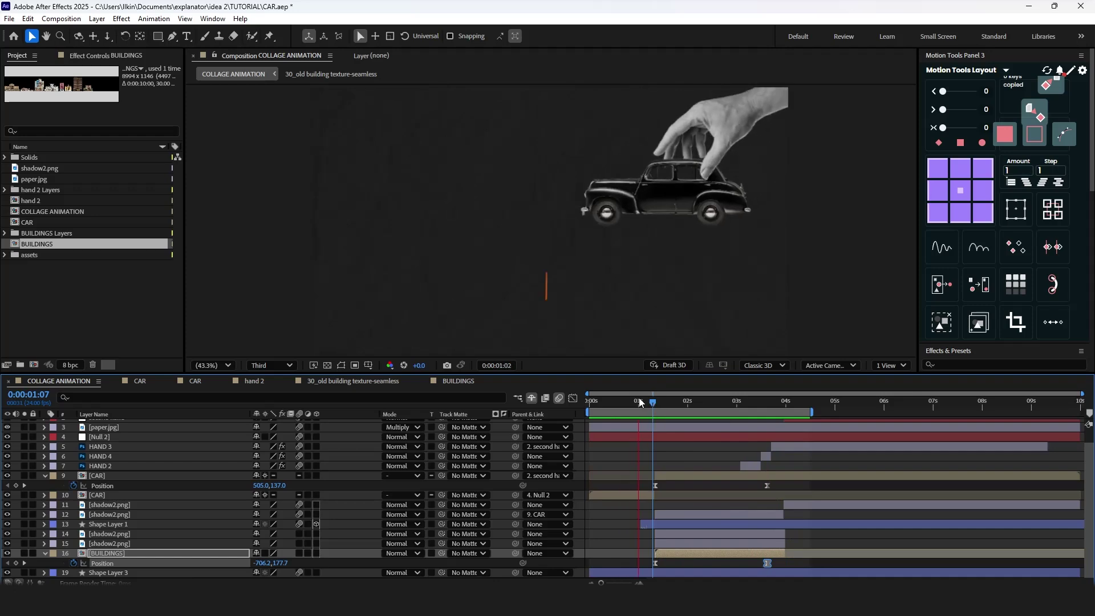
Set the viewer magnification to Fit and move the classical building right.
{"action": "left_click", "coordinate": [225, 366]}
{"action": "left_click", "coordinate": [219, 139]}
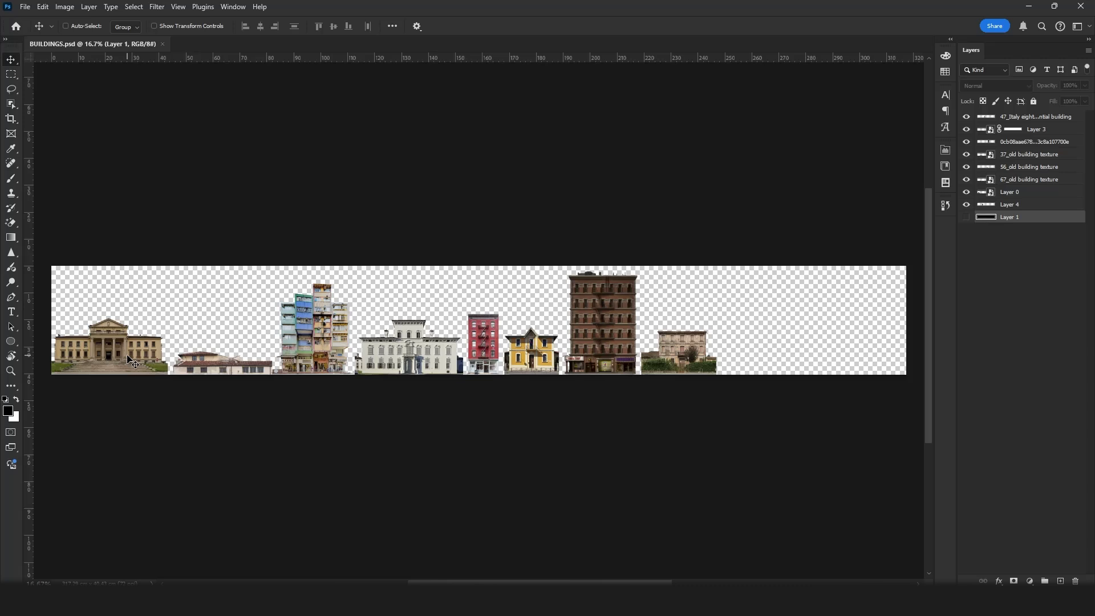
{"action": "left_click_drag", "start_coordinate": [127, 357], "coordinate": [104, 366]}
Shift the classical building left, place the red building beside it, and tuck the colourful buildings behind the brown tower.
{"action": "left_click_drag", "start_coordinate": [229, 356], "coordinate": [195, 354]}
{"action": "left_click", "coordinate": [493, 339], "text": "ctrl"}
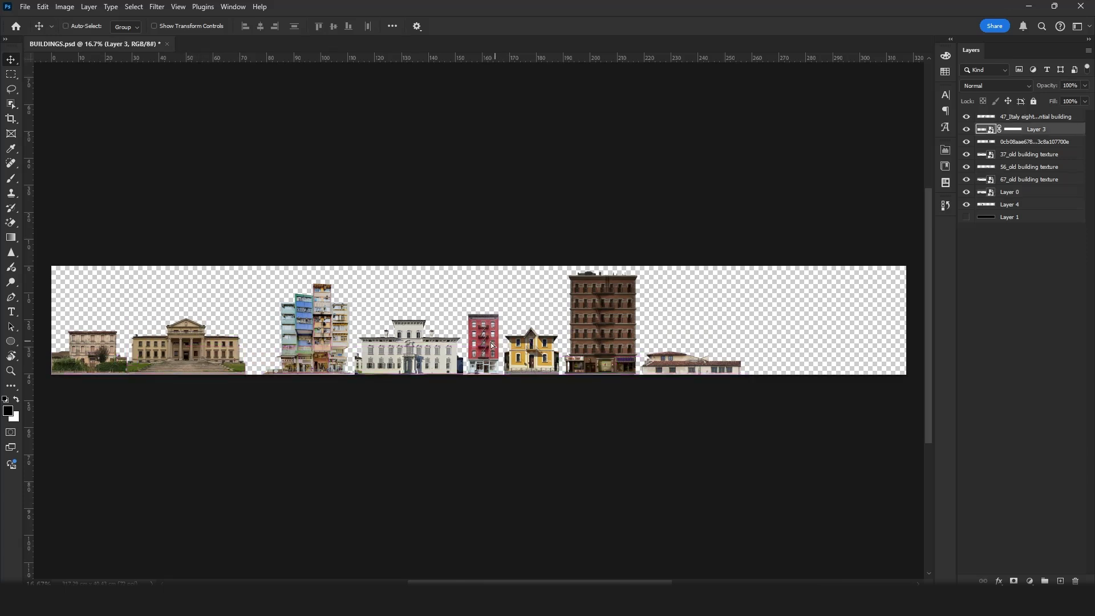
{"action": "left_click_drag", "start_coordinate": [492, 344], "coordinate": [588, 341]}
{"action": "left_click", "coordinate": [322, 345], "text": "ctrl"}
Move the white Italian building next to the red one, fine-tune the red building, and slide the yellow house left.
{"action": "left_click", "coordinate": [419, 357], "text": "ctrl"}
{"action": "left_click_drag", "start_coordinate": [420, 357], "coordinate": [355, 357]}
{"action": "left_click", "coordinate": [273, 345], "text": "ctrl"}
{"action": "left_click_drag", "start_coordinate": [272, 345], "coordinate": [267, 349]}
{"action": "key", "text": "shift+Right"}
{"action": "key", "text": "shift+Right"}
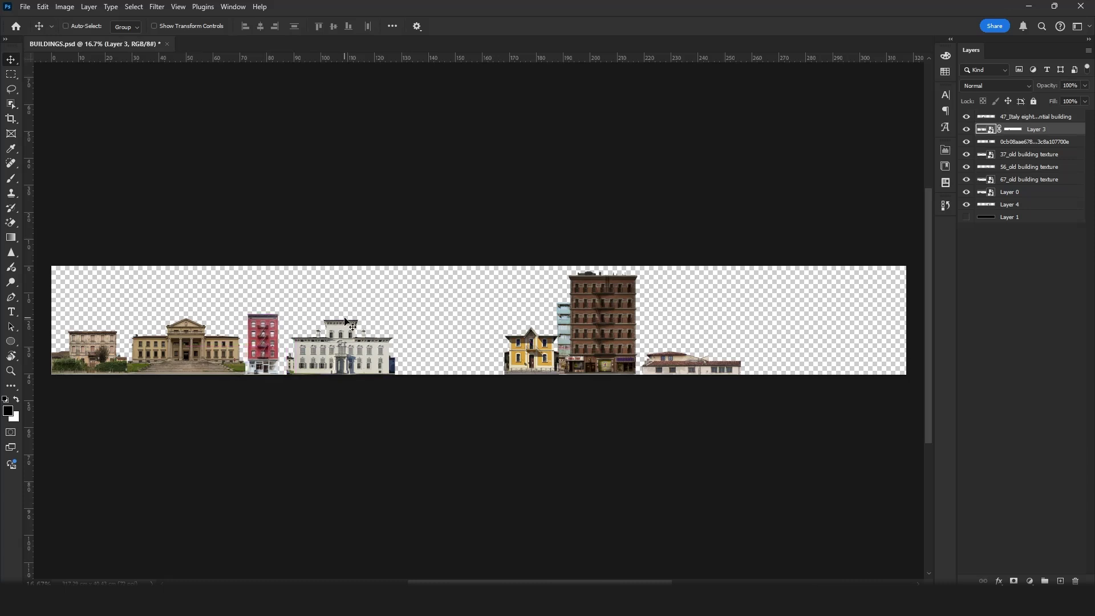
{"action": "left_click", "coordinate": [537, 375], "text": "ctrl"}
{"action": "left_click_drag", "start_coordinate": [537, 375], "coordinate": [430, 368]}
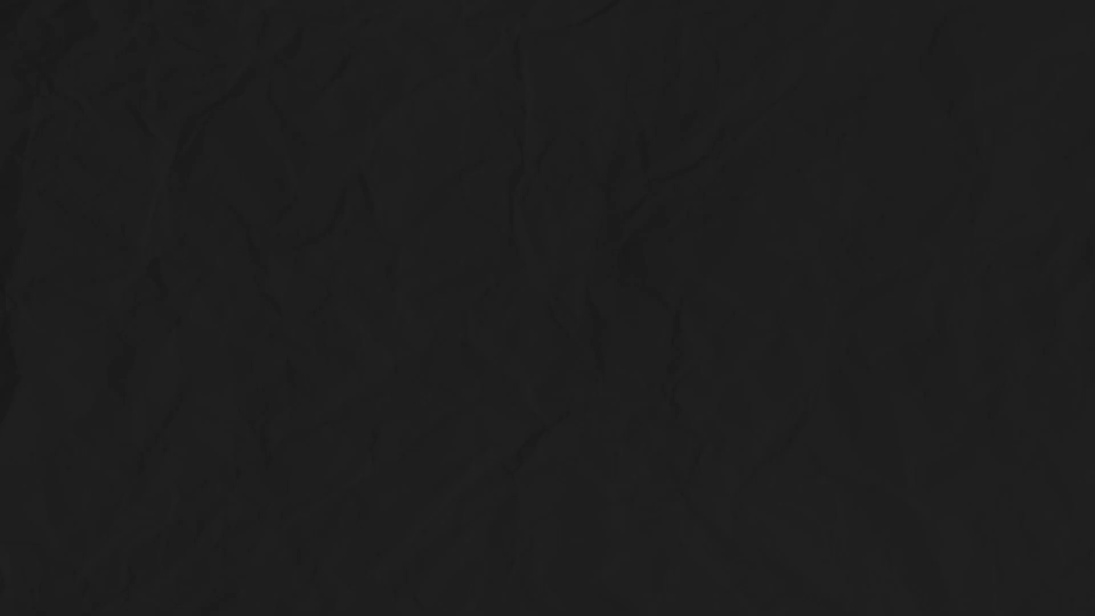